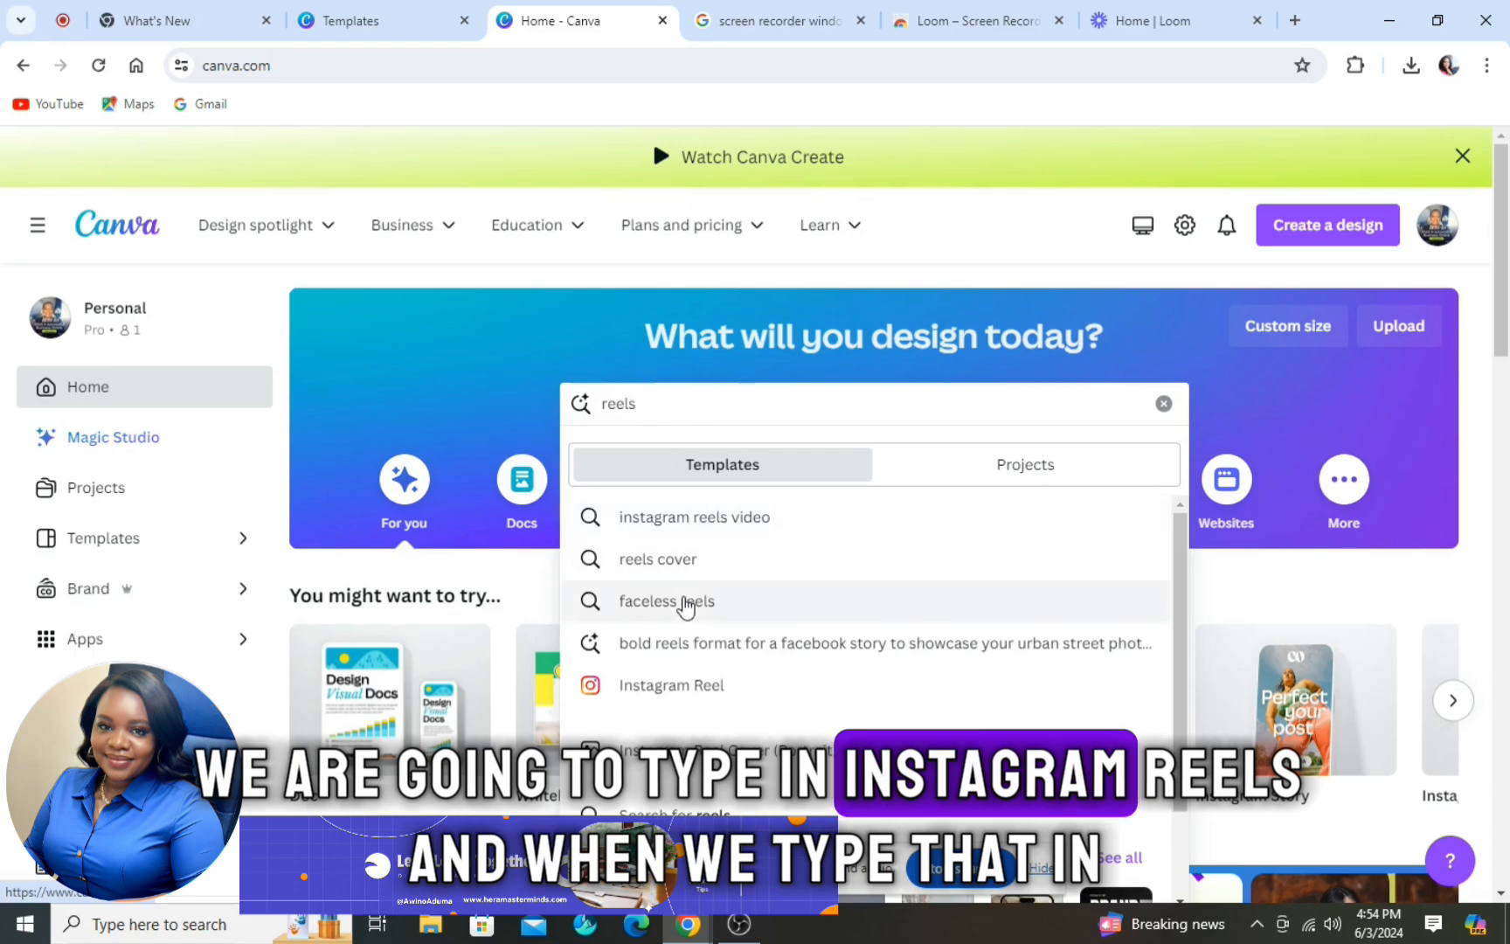
Step: Search for faceless reels templates and open the Modern Minimalist Freelancer Instagram Reel template for customization
left_click(685, 600)
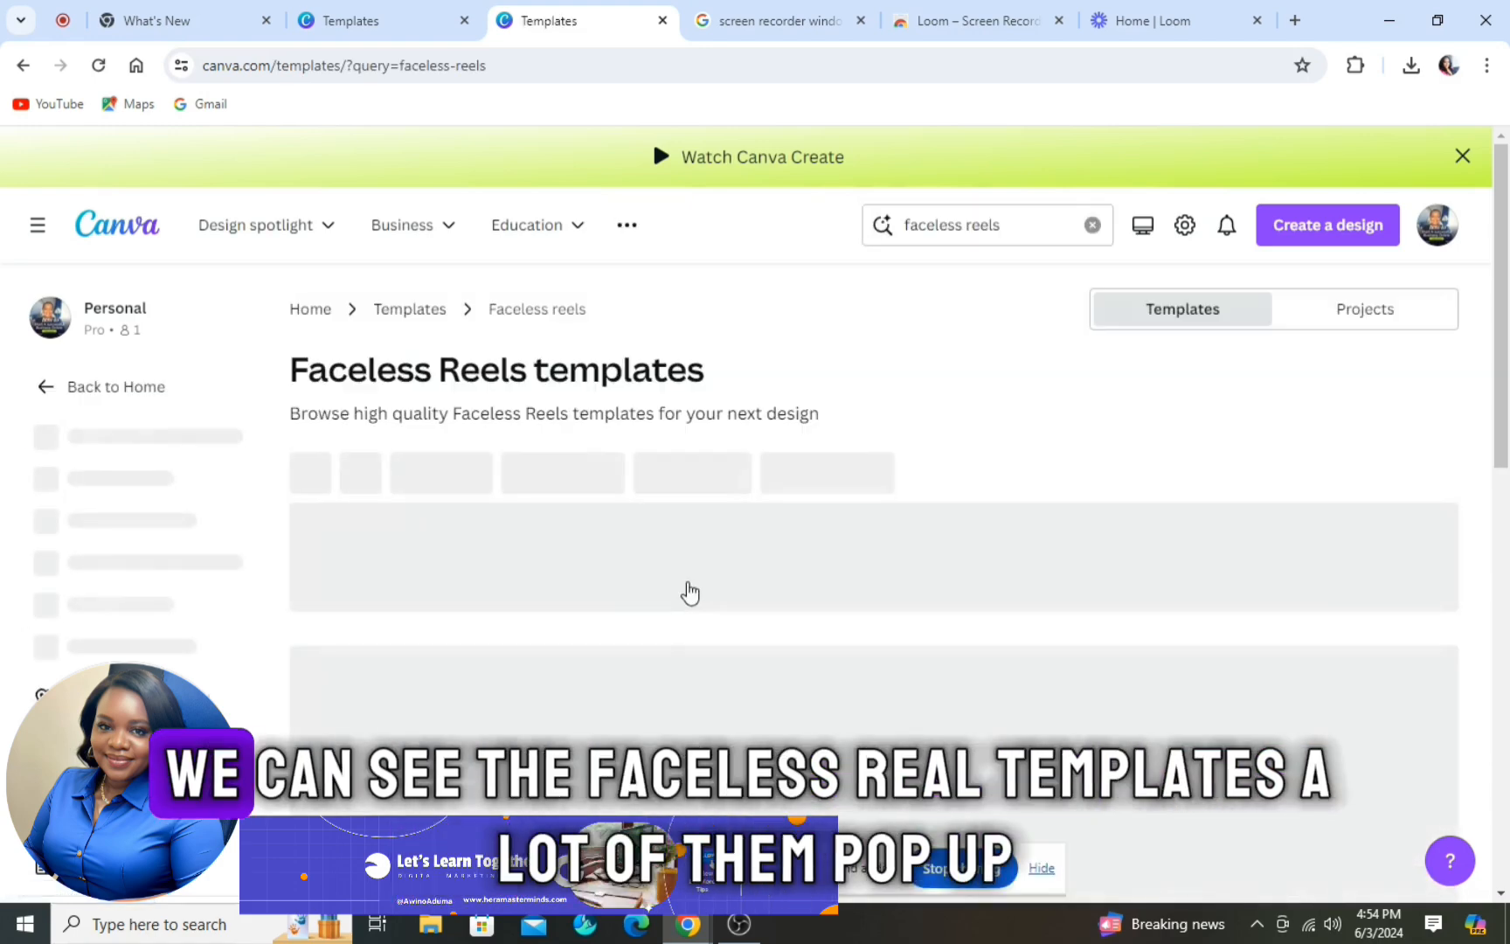
scroll(835, 540, "down", 5)
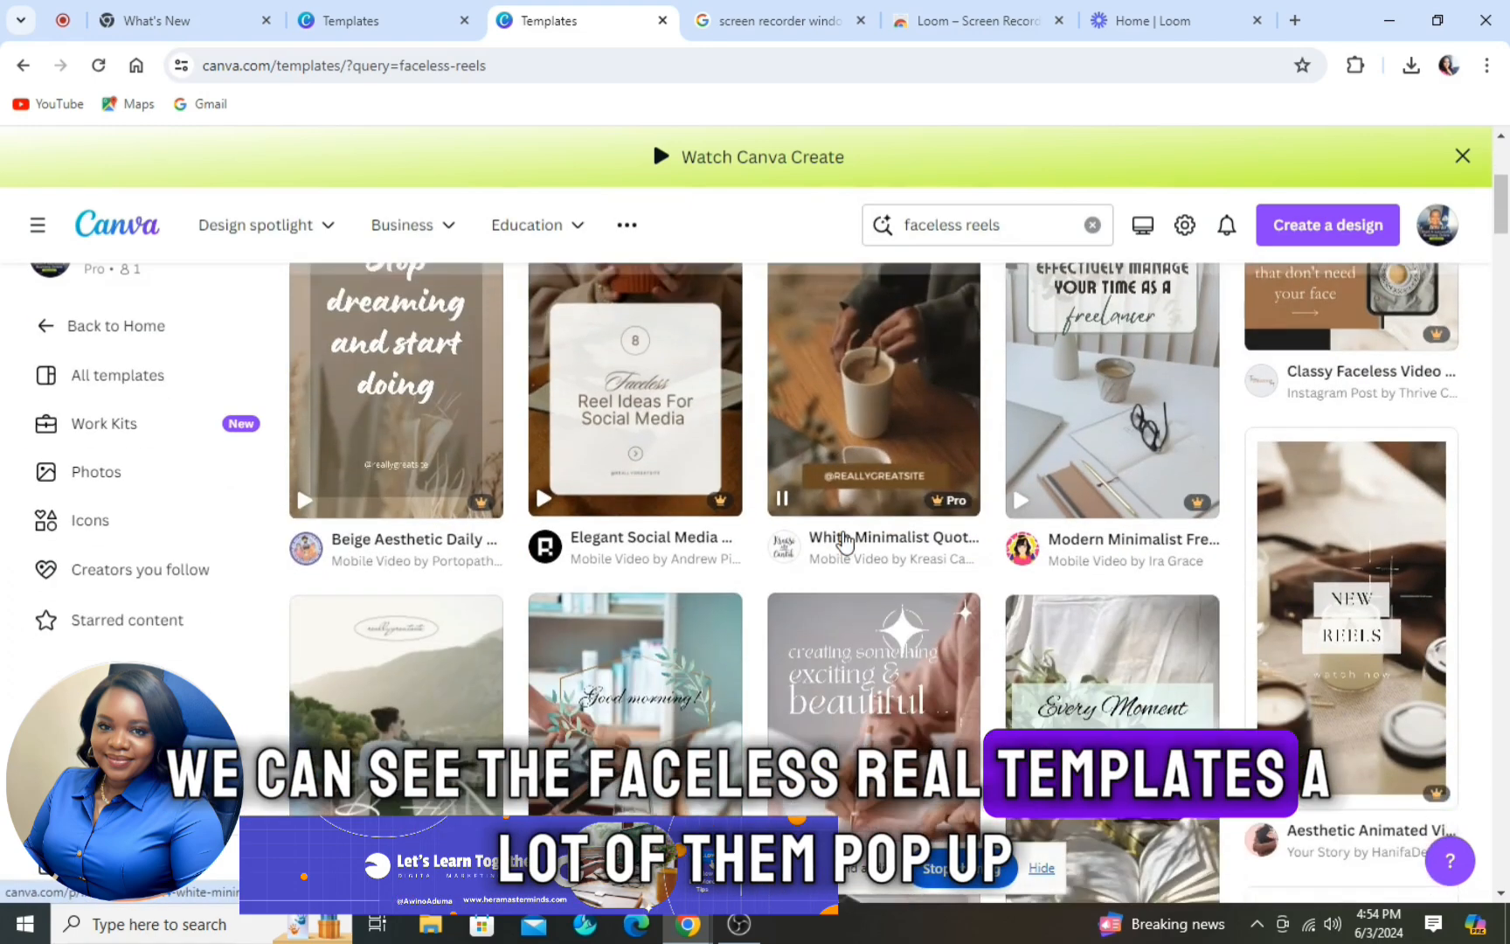
scroll(843, 543, "down", 10)
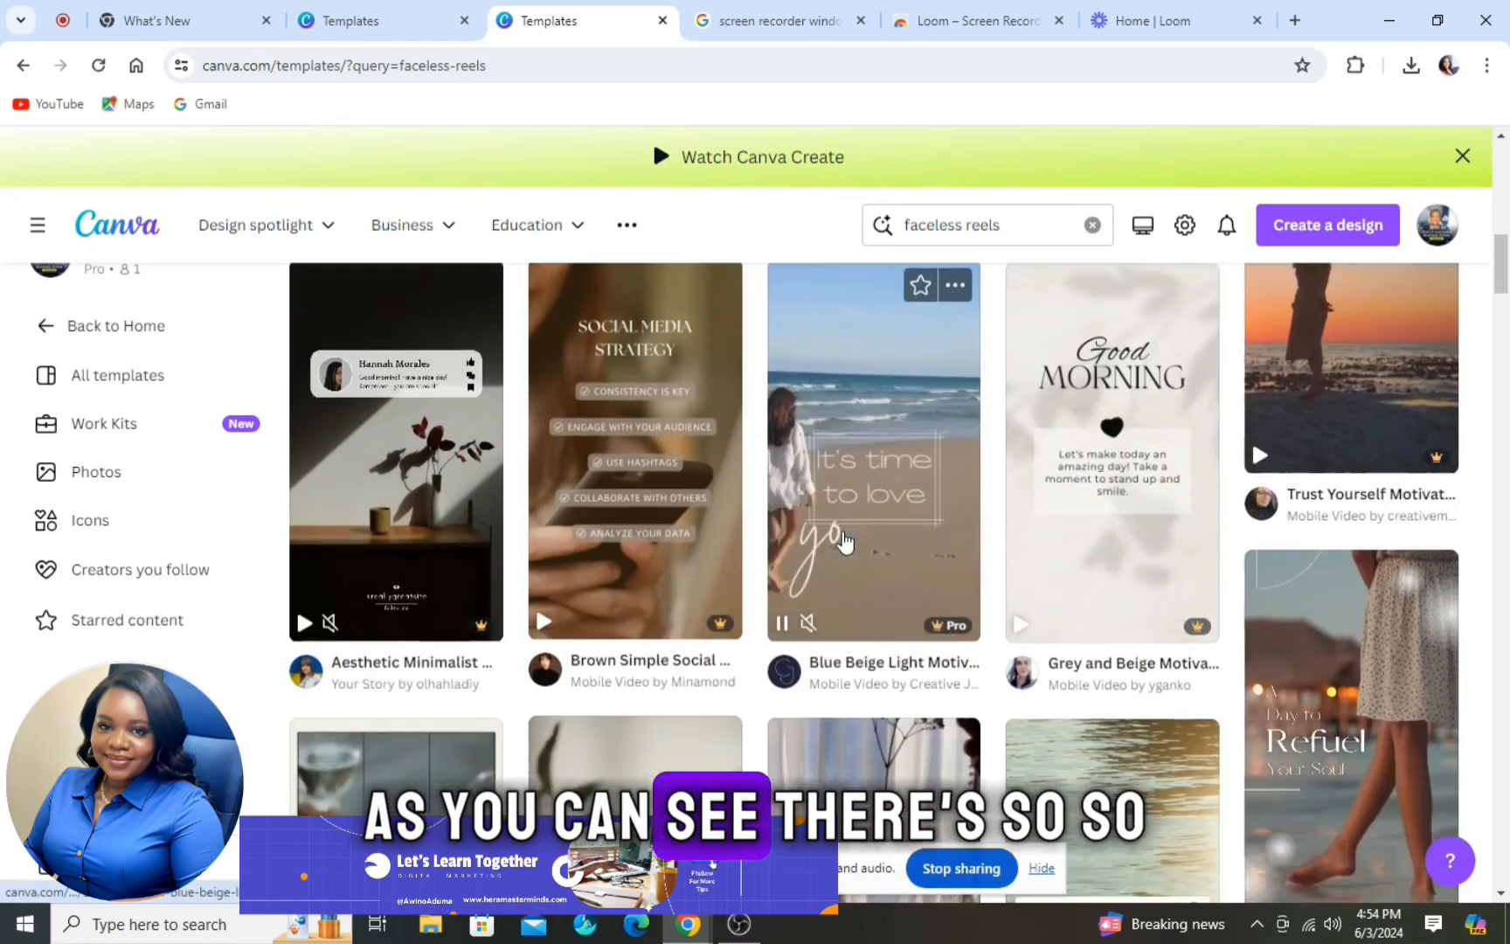
scroll(843, 542, "down", 8)
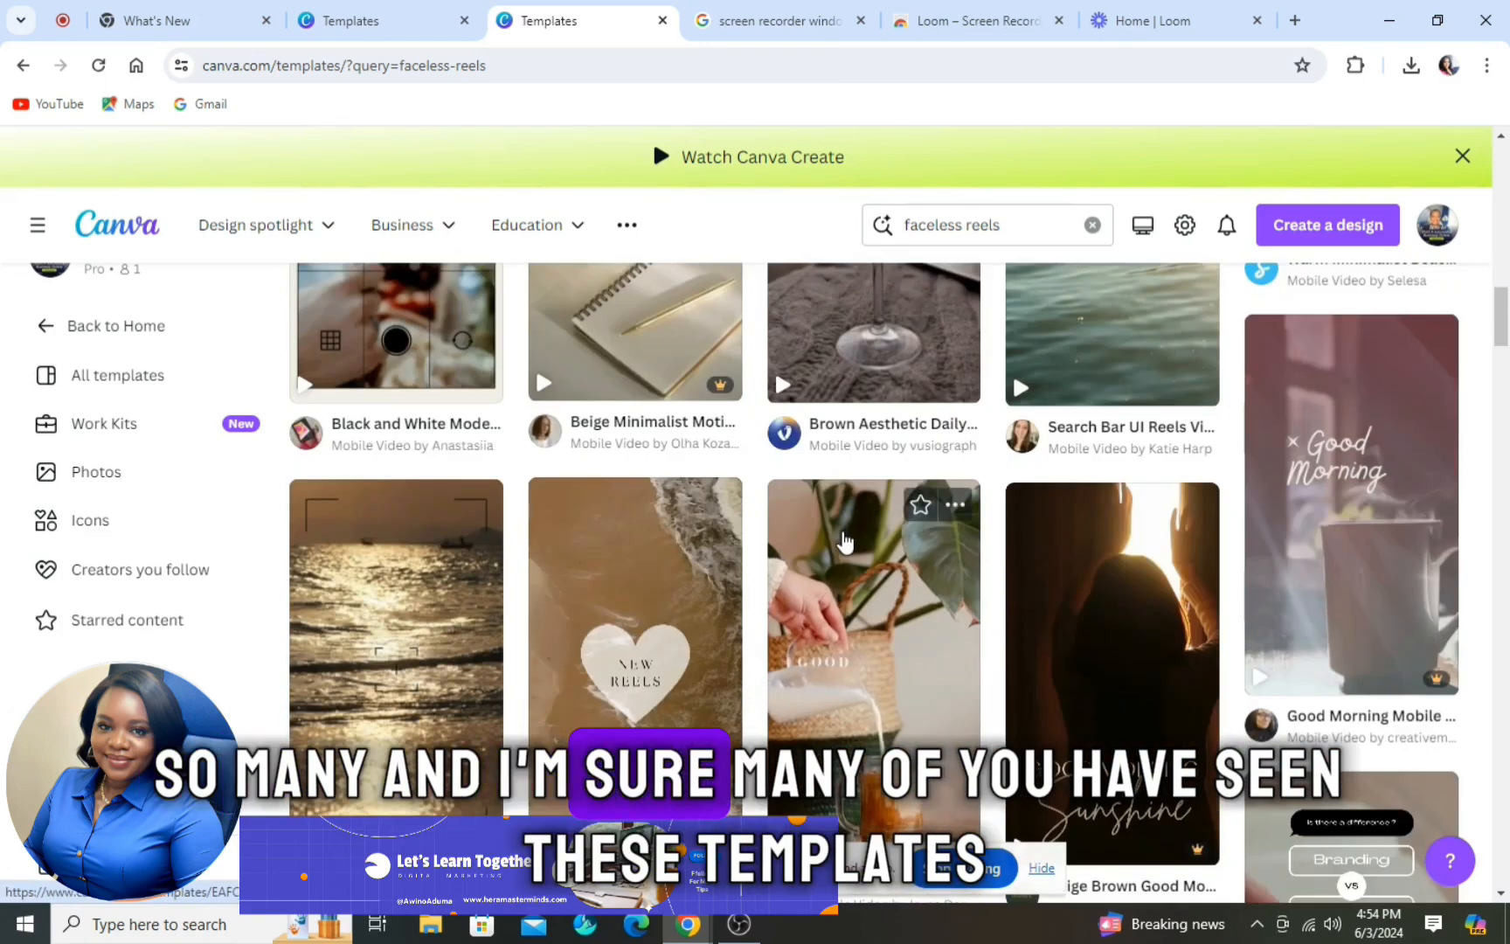
scroll(843, 543, "down", 7)
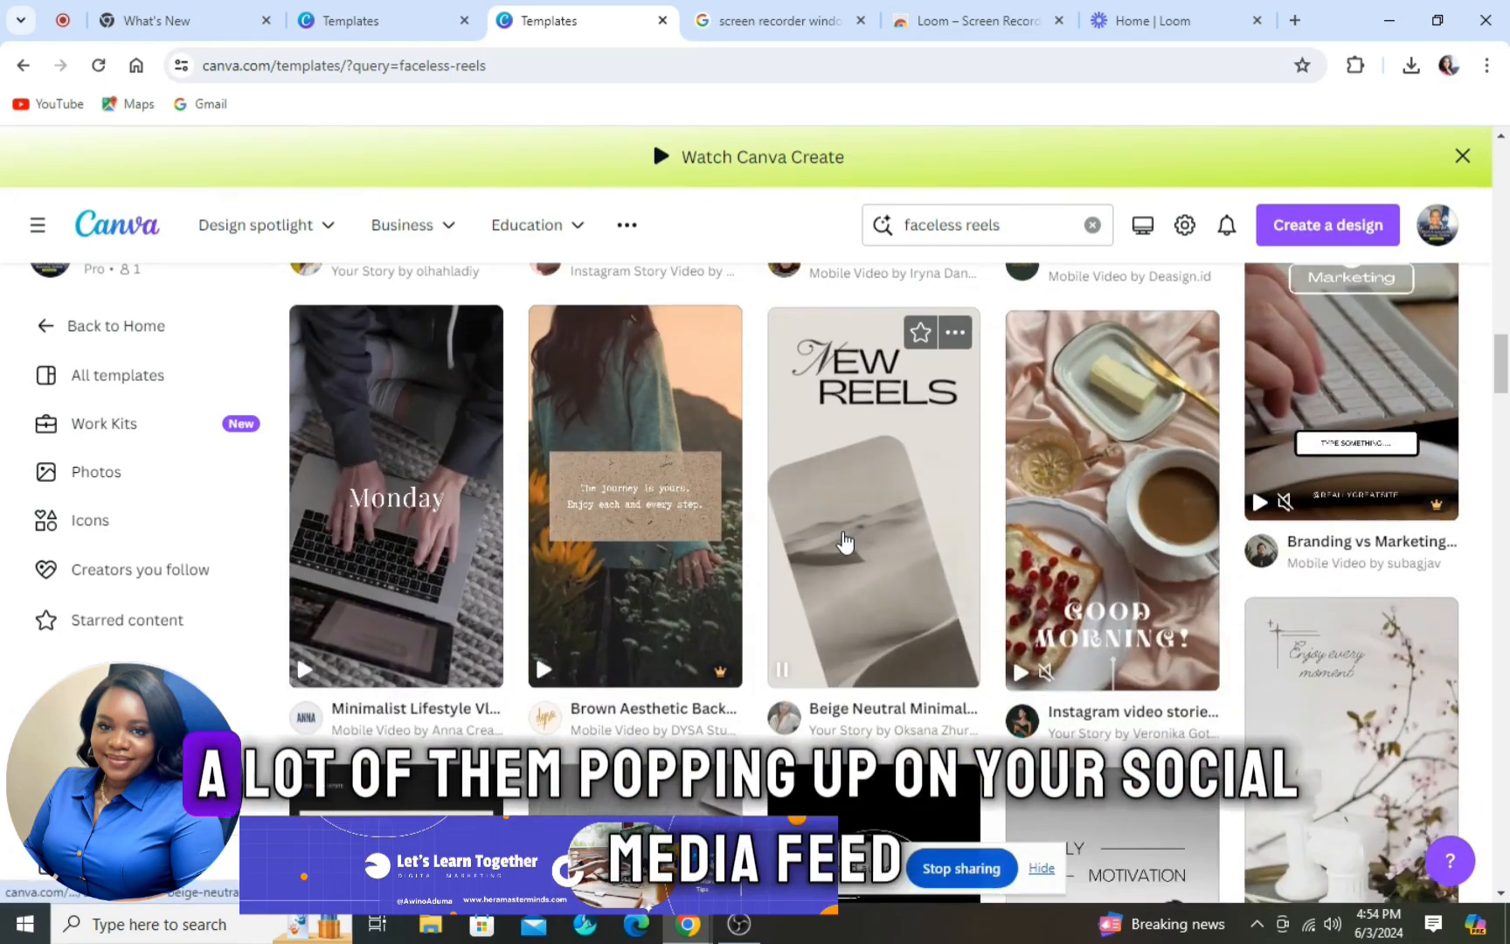
scroll(843, 543, "down", 6)
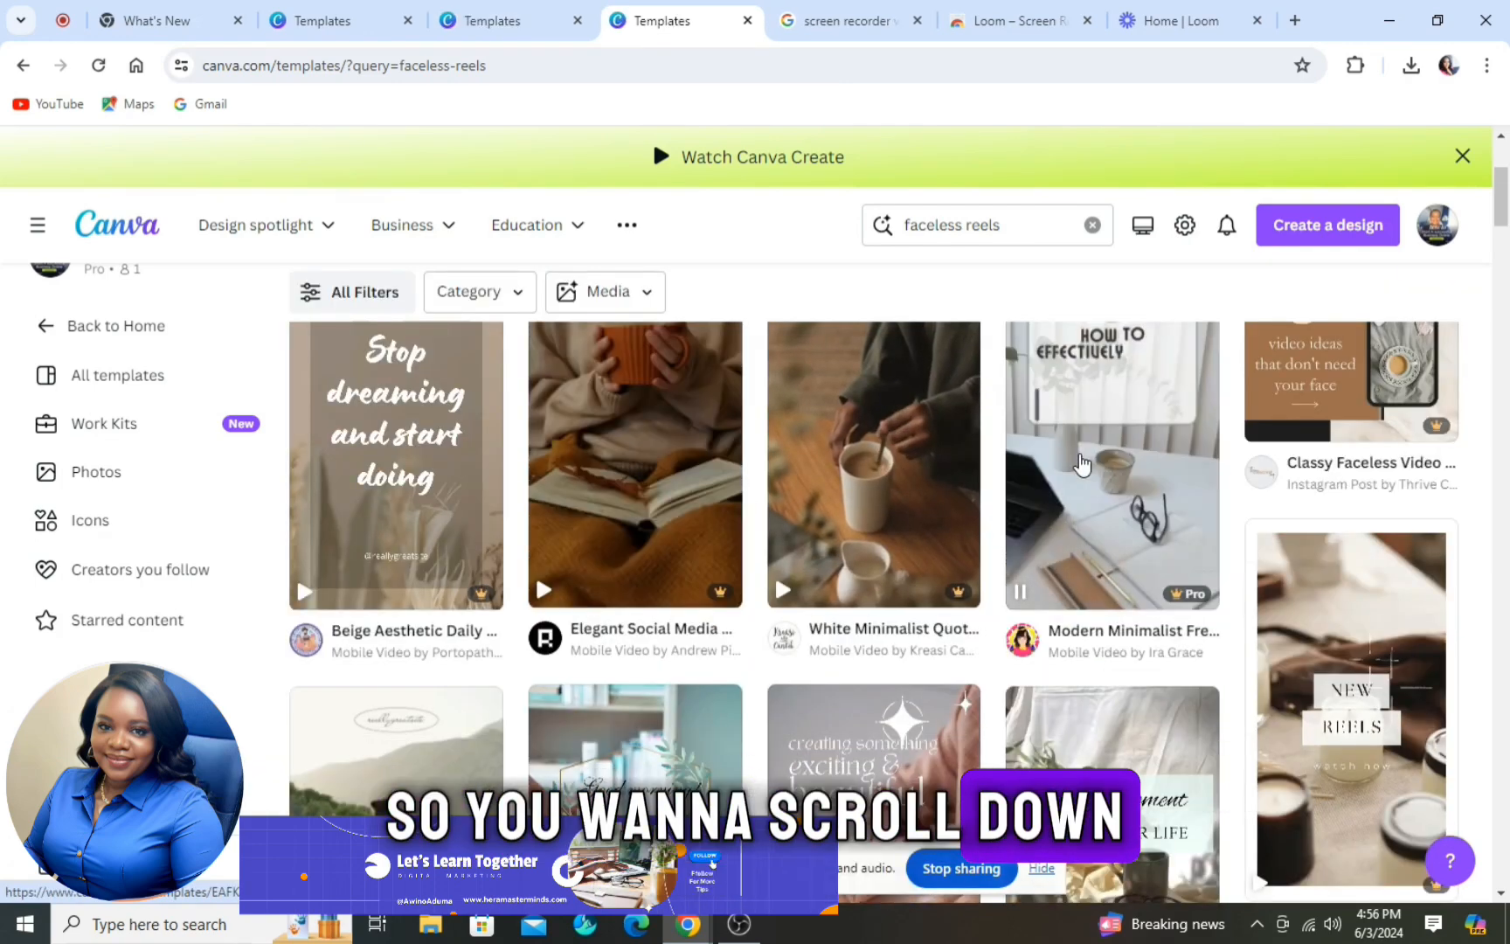
left_click(1073, 457)
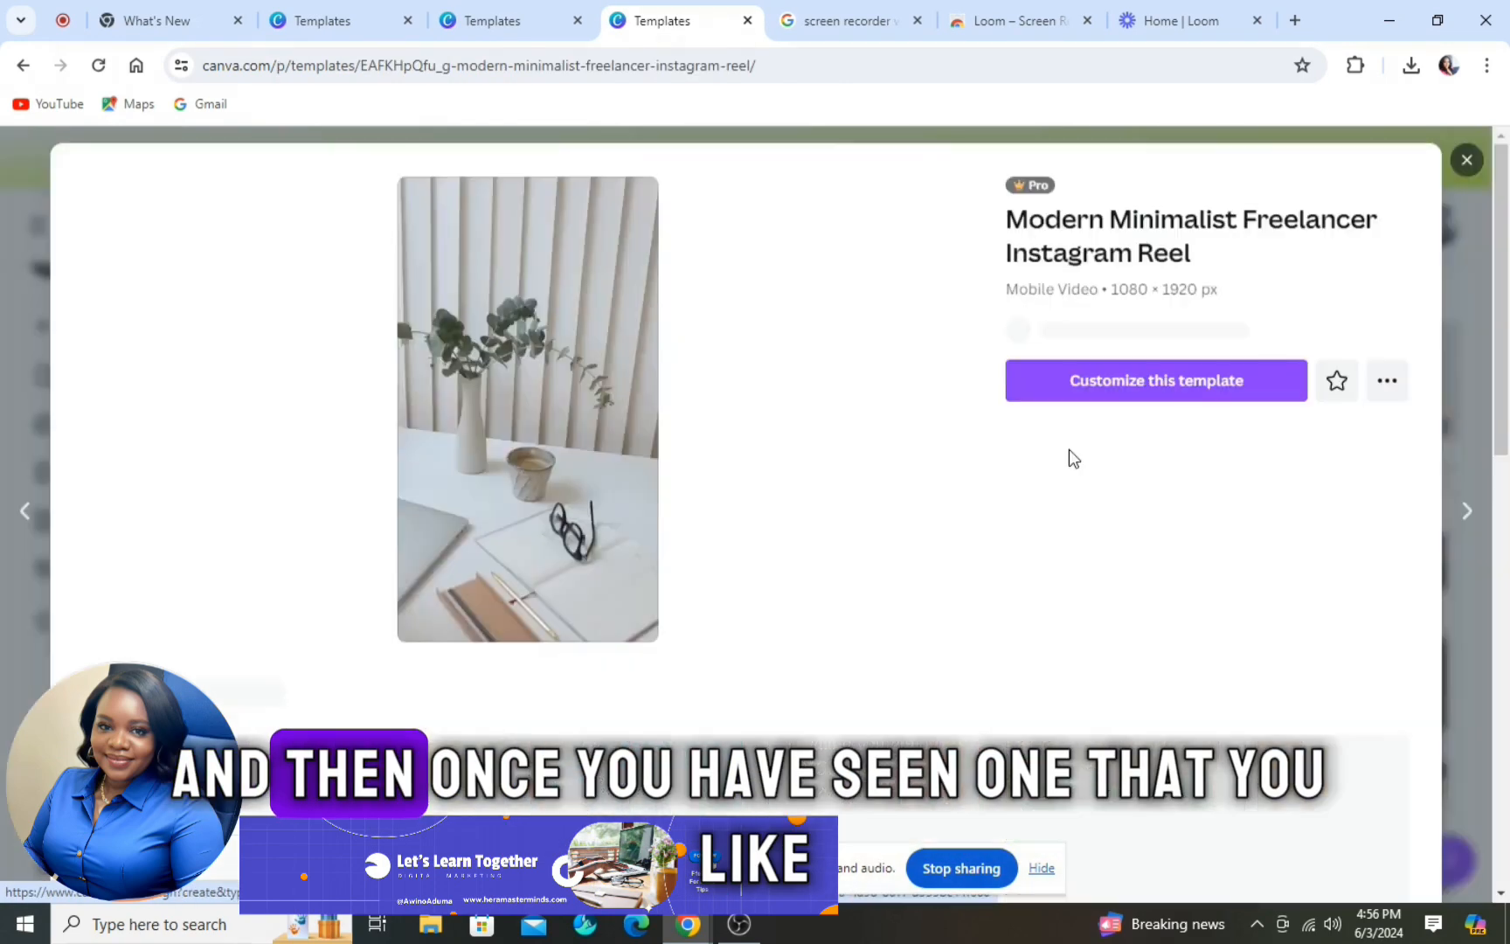
left_click(1105, 404)
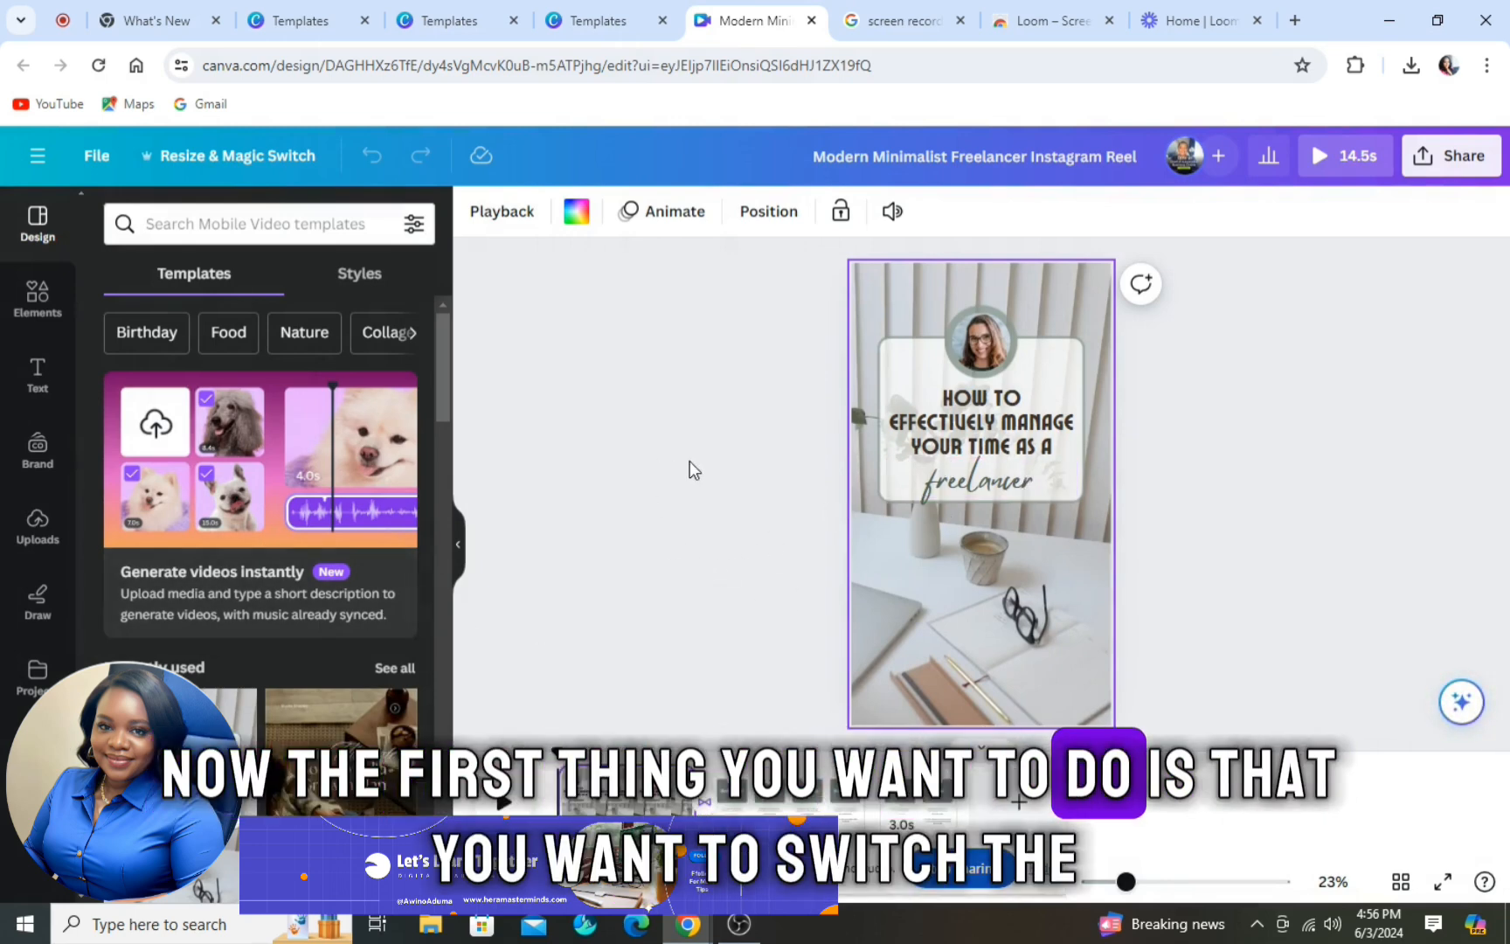
Step: Search the design elements for "girl luxury" and show all matching videos
left_click(1094, 635)
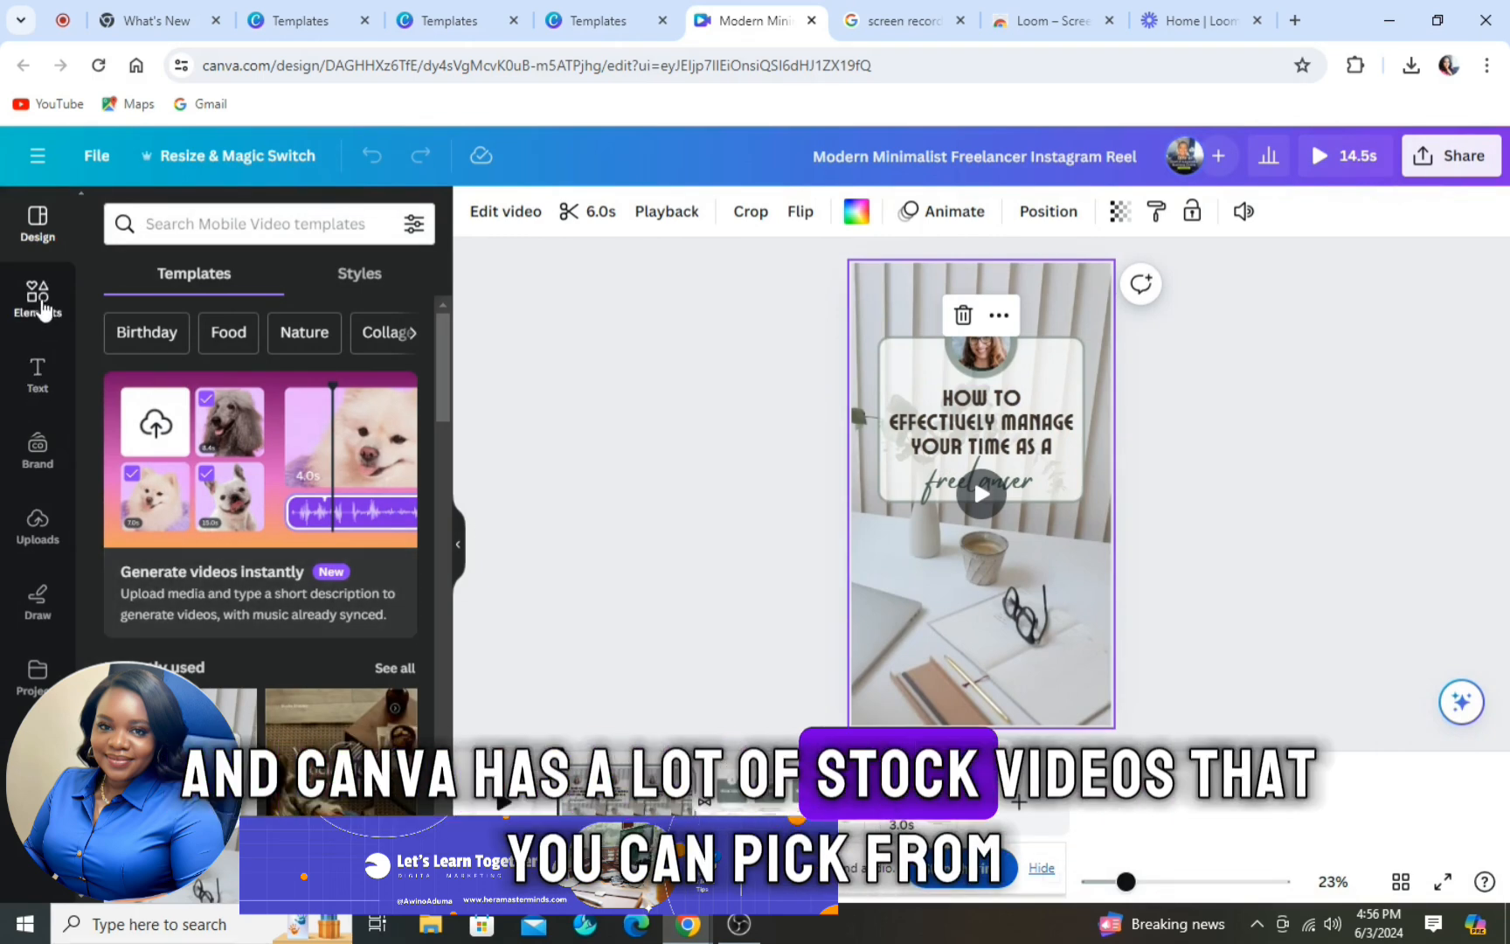
left_click(38, 301)
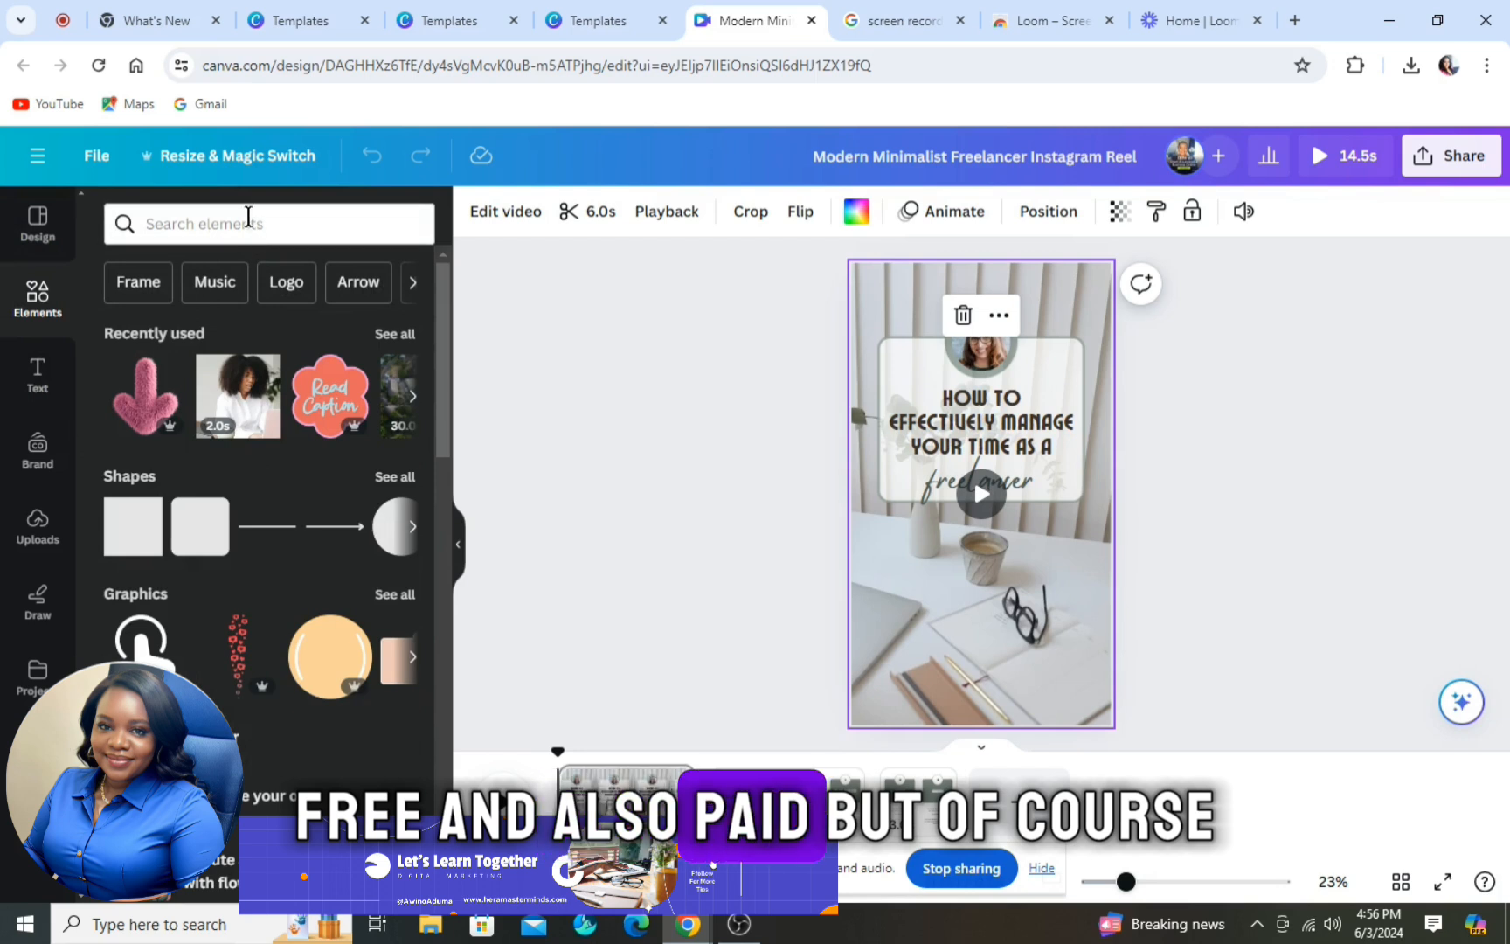
left_click(248, 220)
type("g")
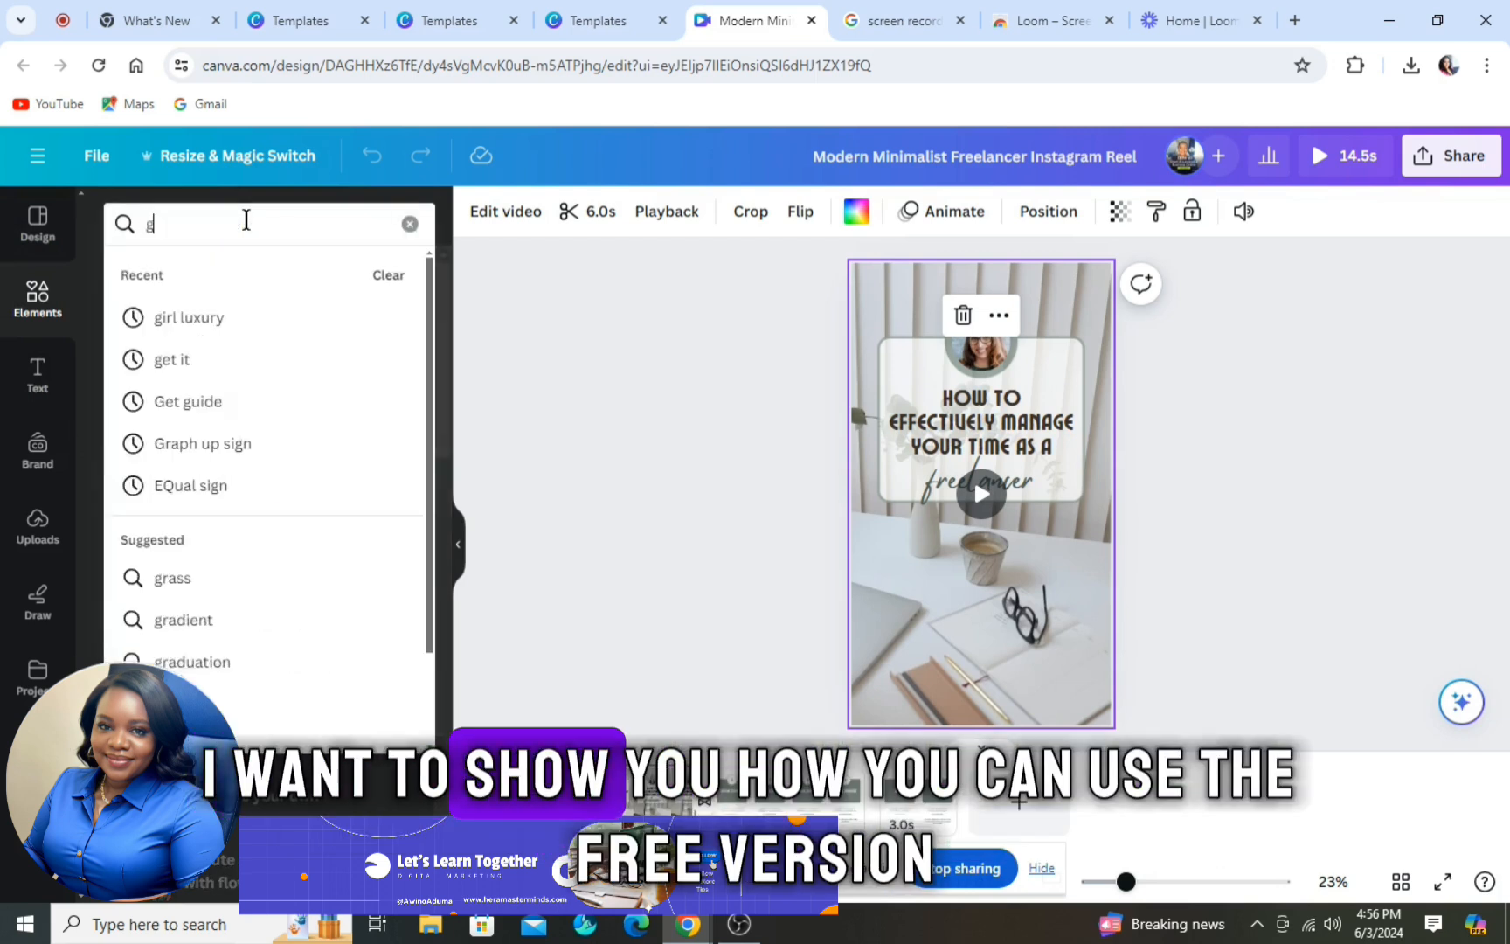
type("irl")
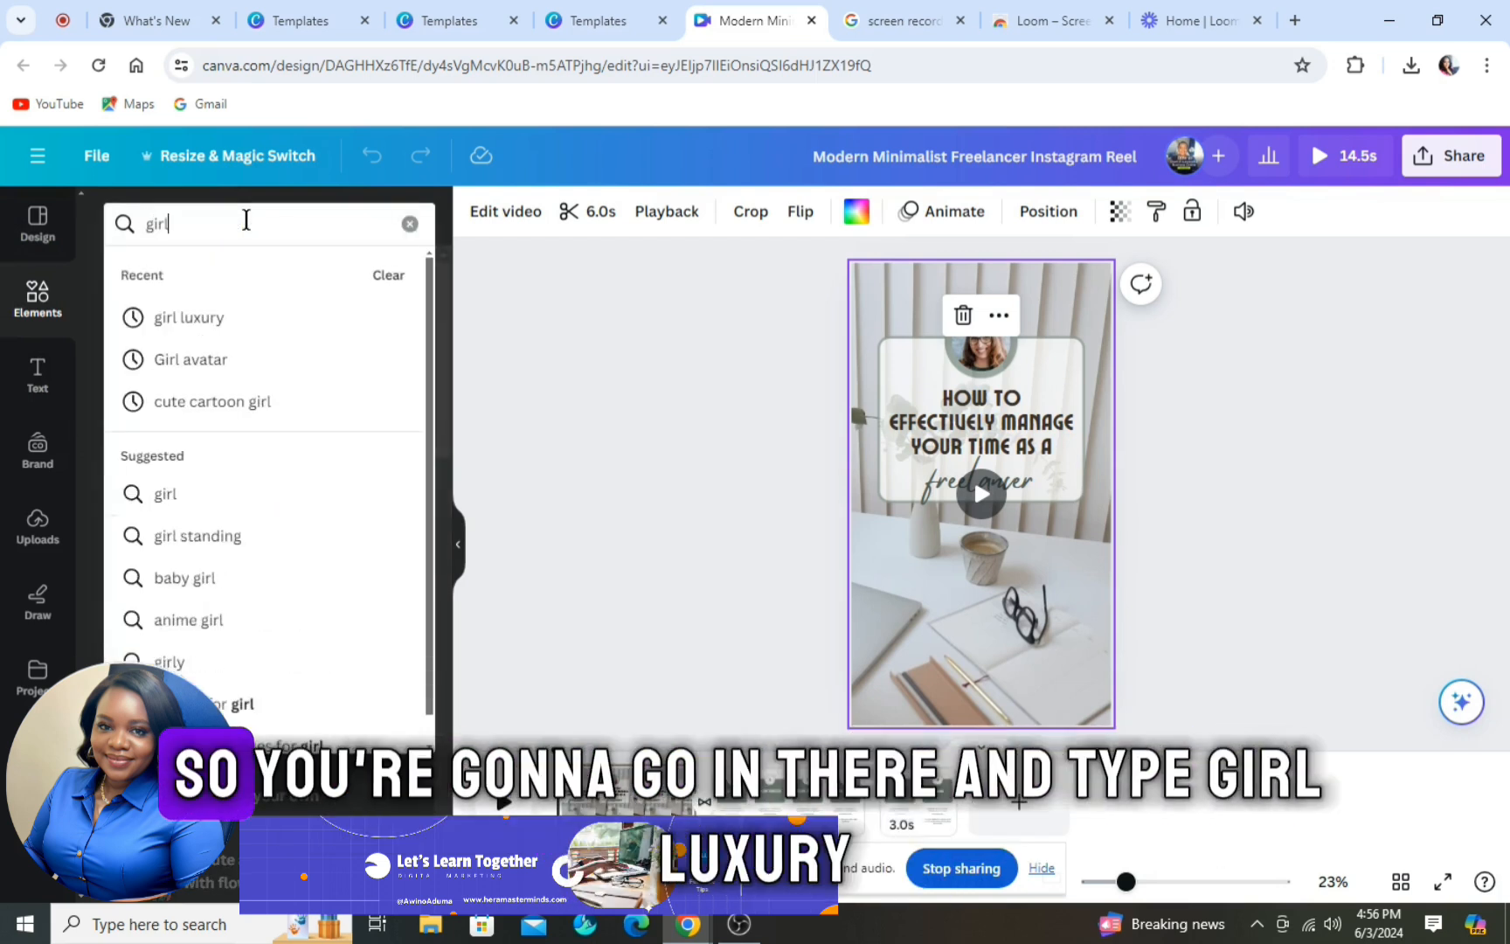
type(" luxur")
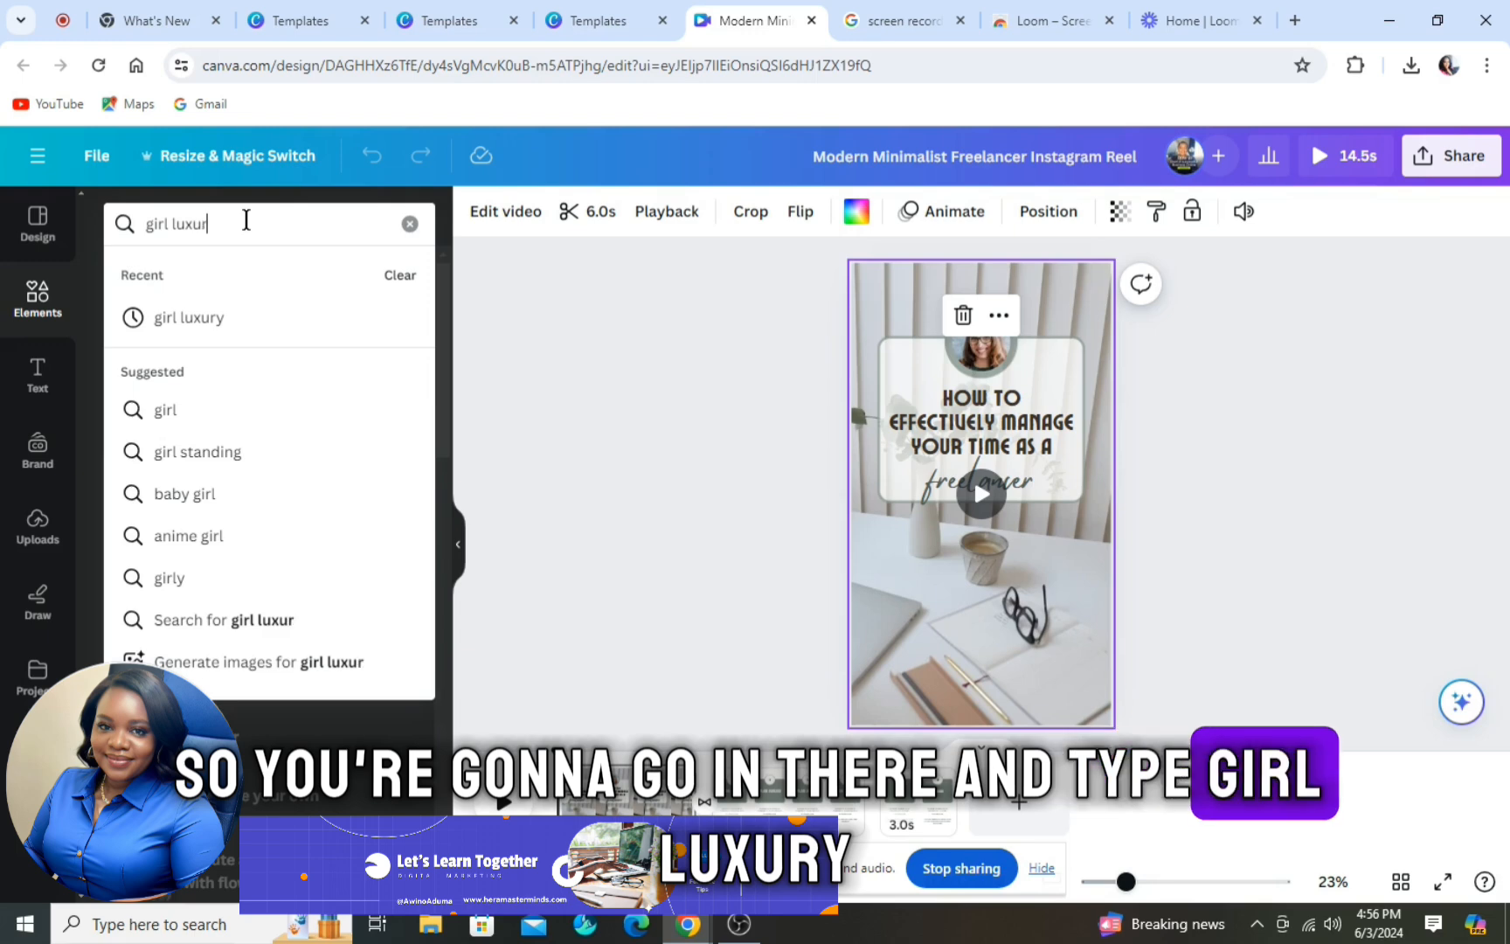
type("y")
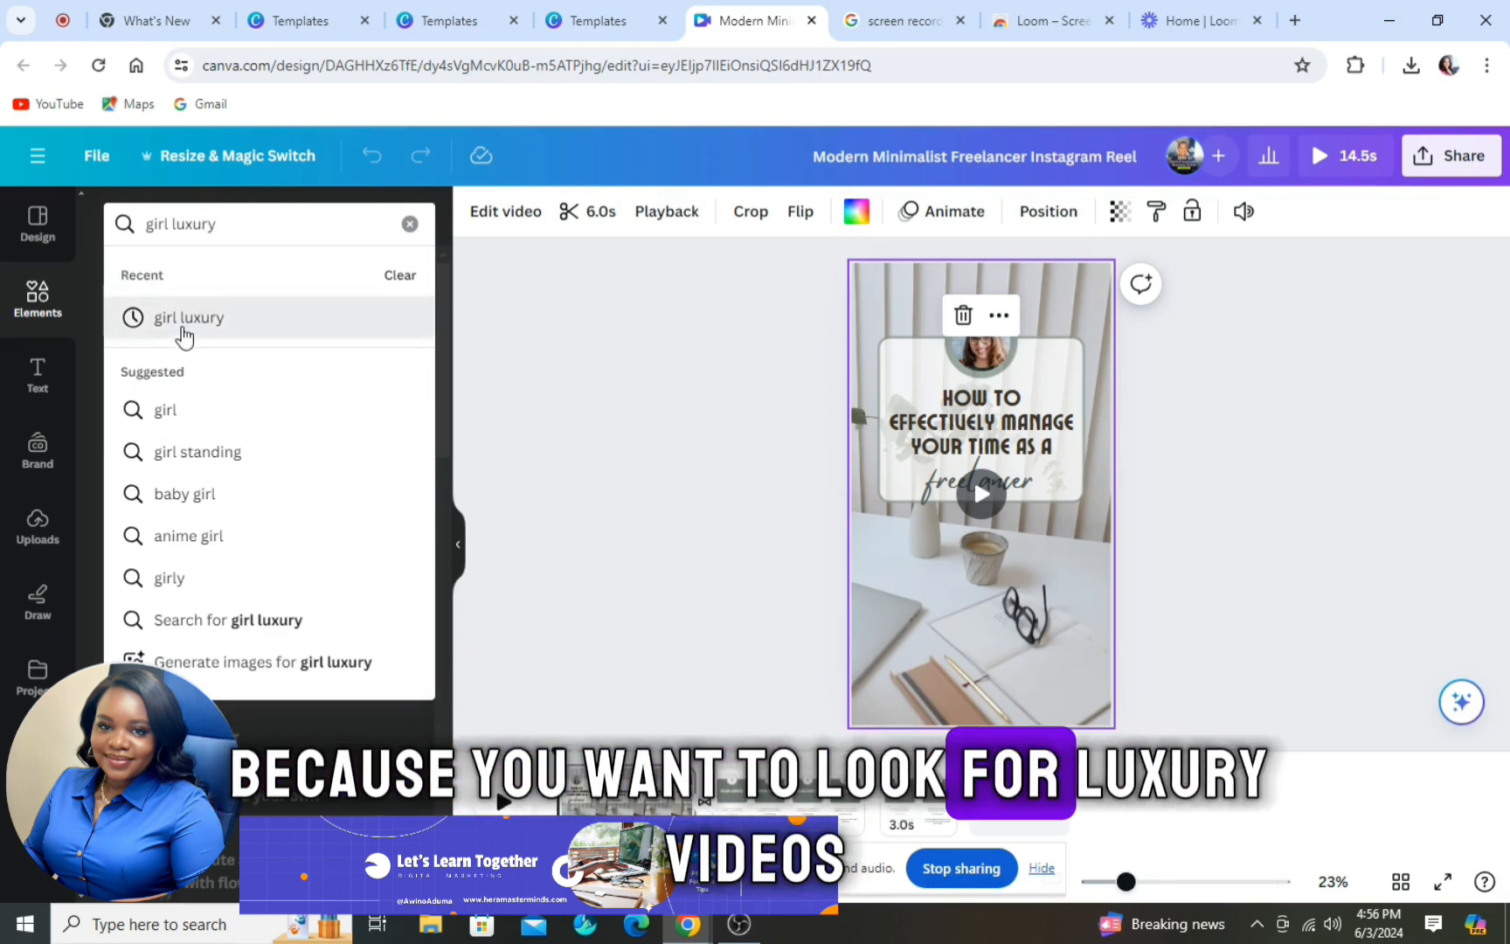
left_click(184, 319)
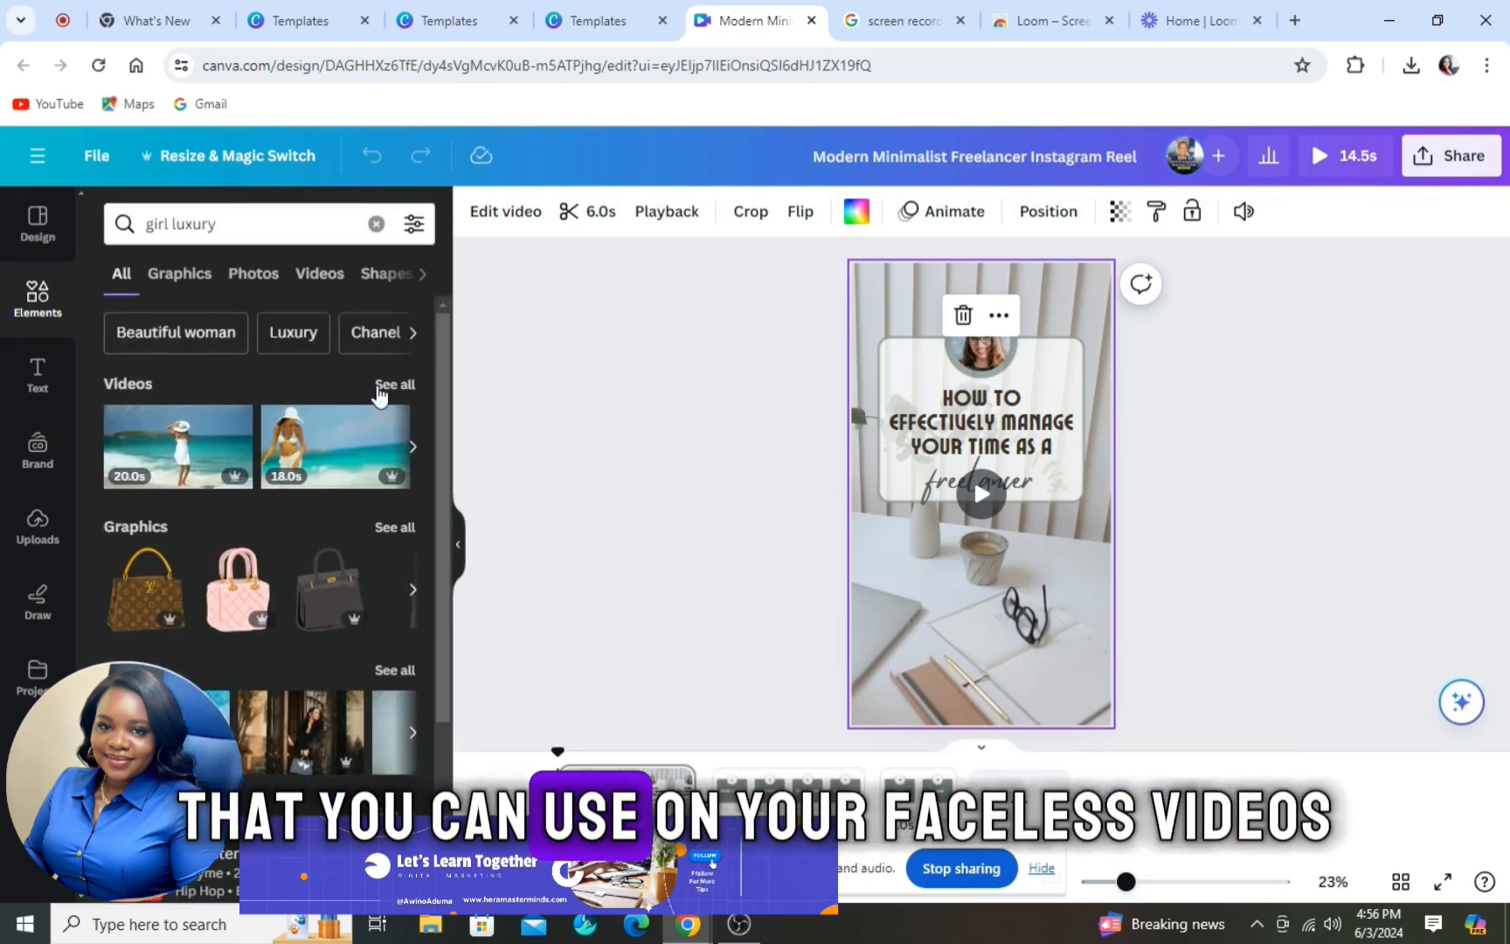
left_click(378, 394)
Step: Add the 30-second aerial video of the turquoise bay with a pool and replace the first page's background with it
scroll(393, 391, "down", 1)
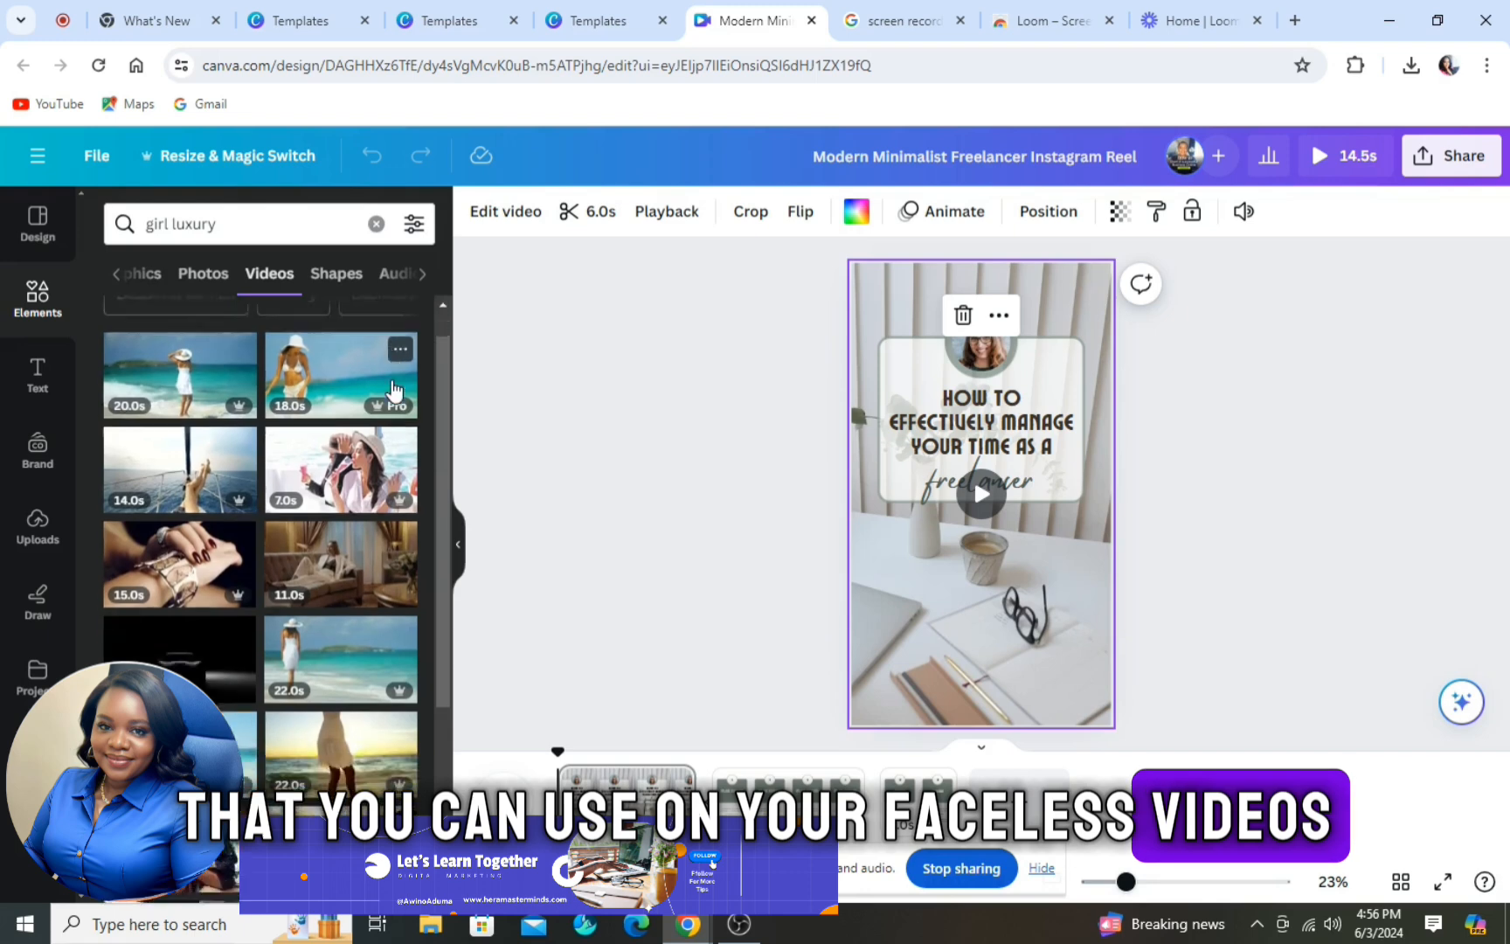
scroll(392, 391, "down", 8)
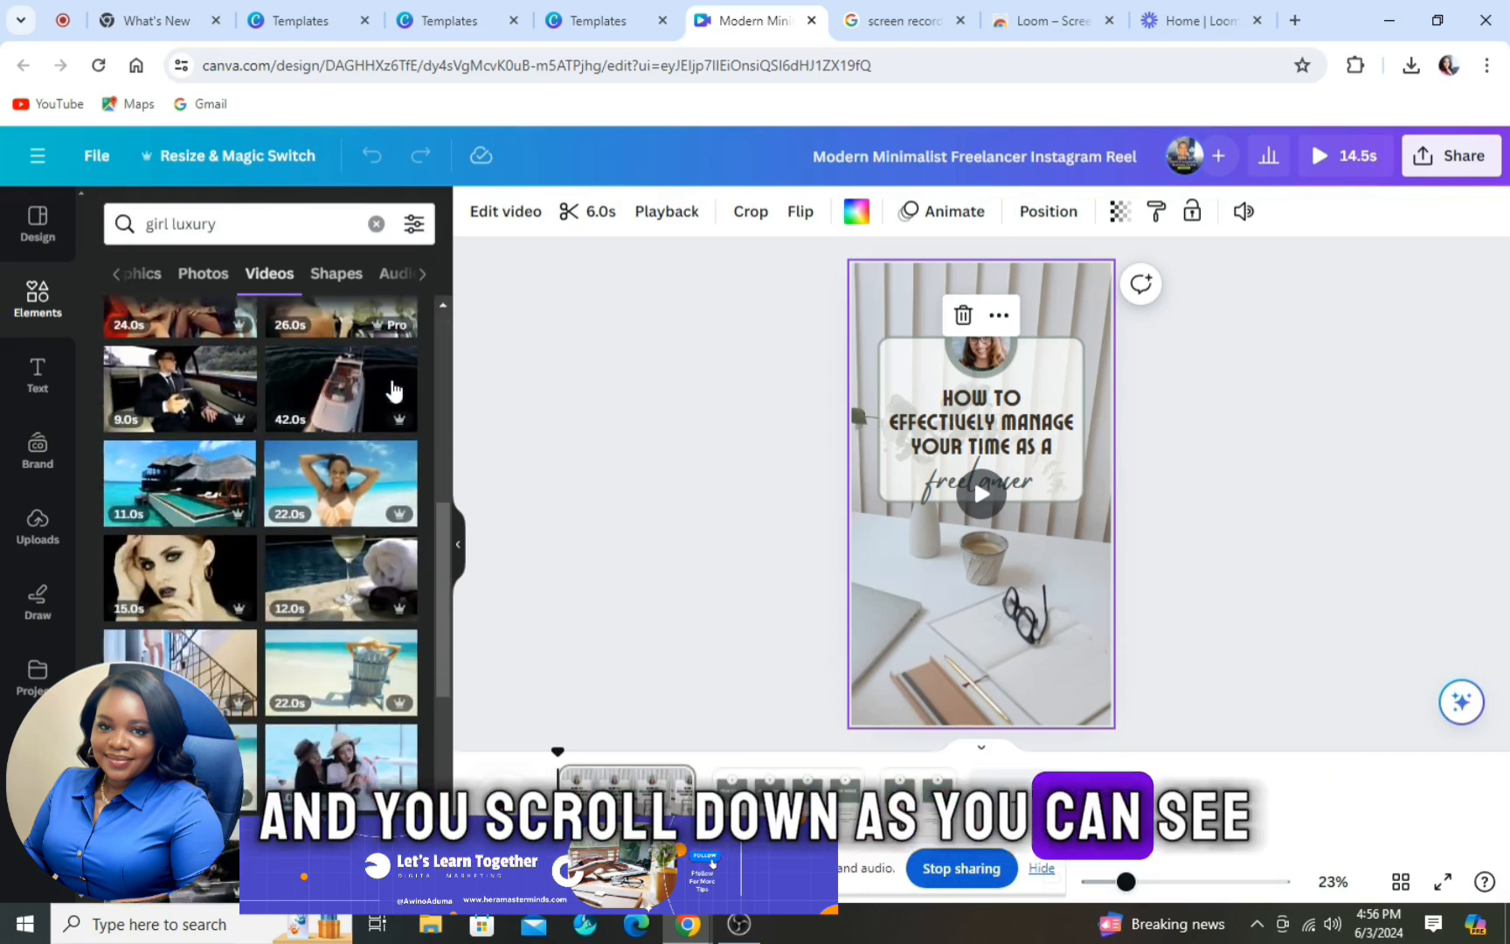
scroll(395, 392, "up", 2)
scroll(395, 392, "down", 1)
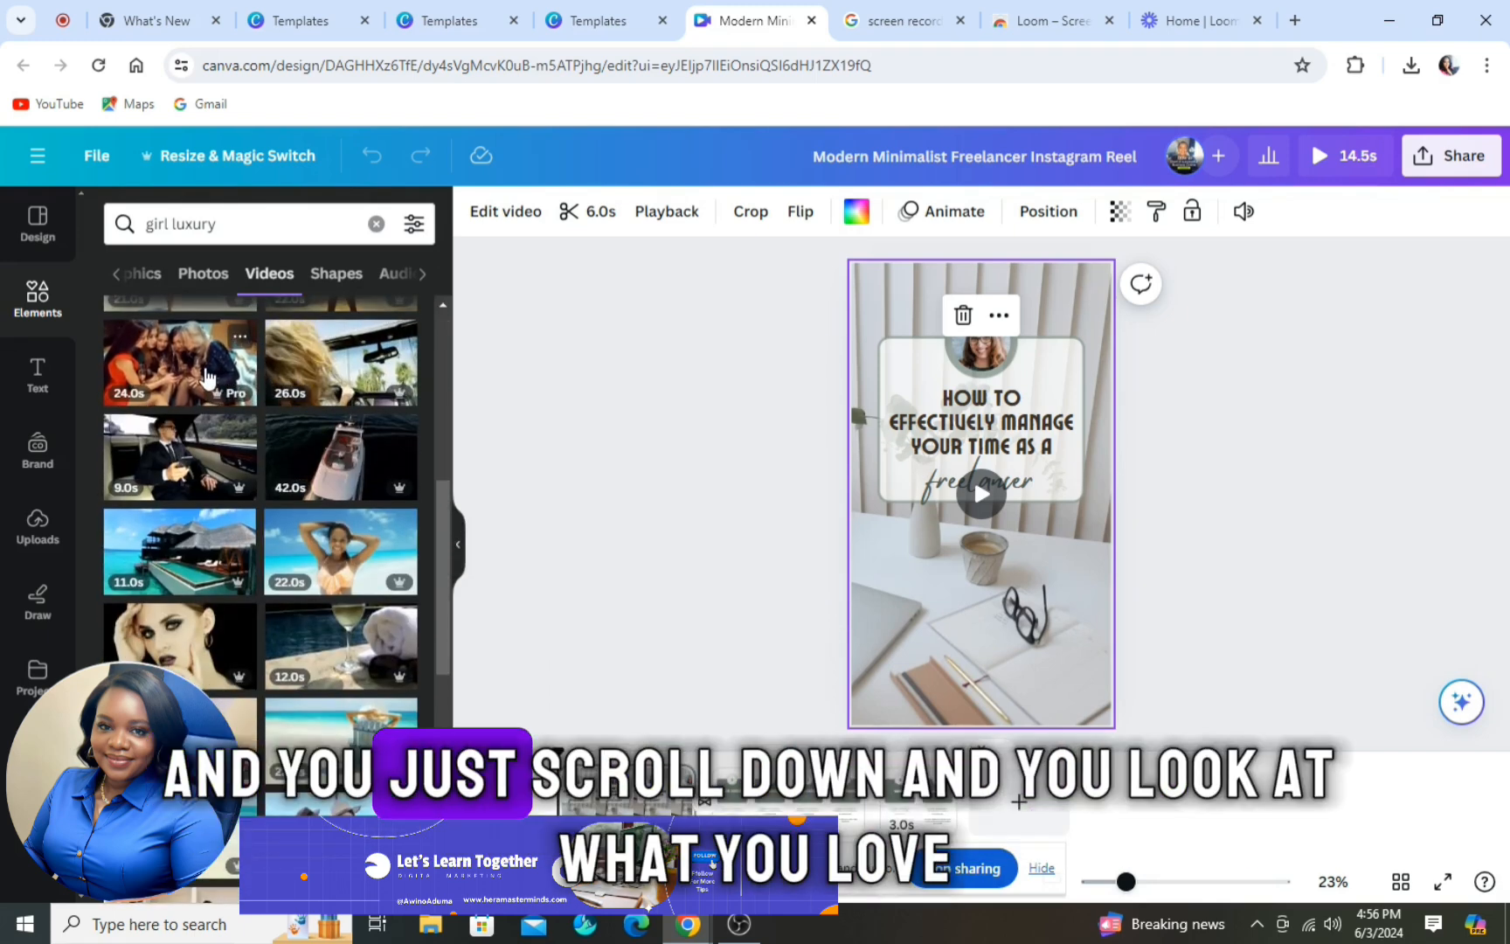
scroll(337, 514, "down", 2)
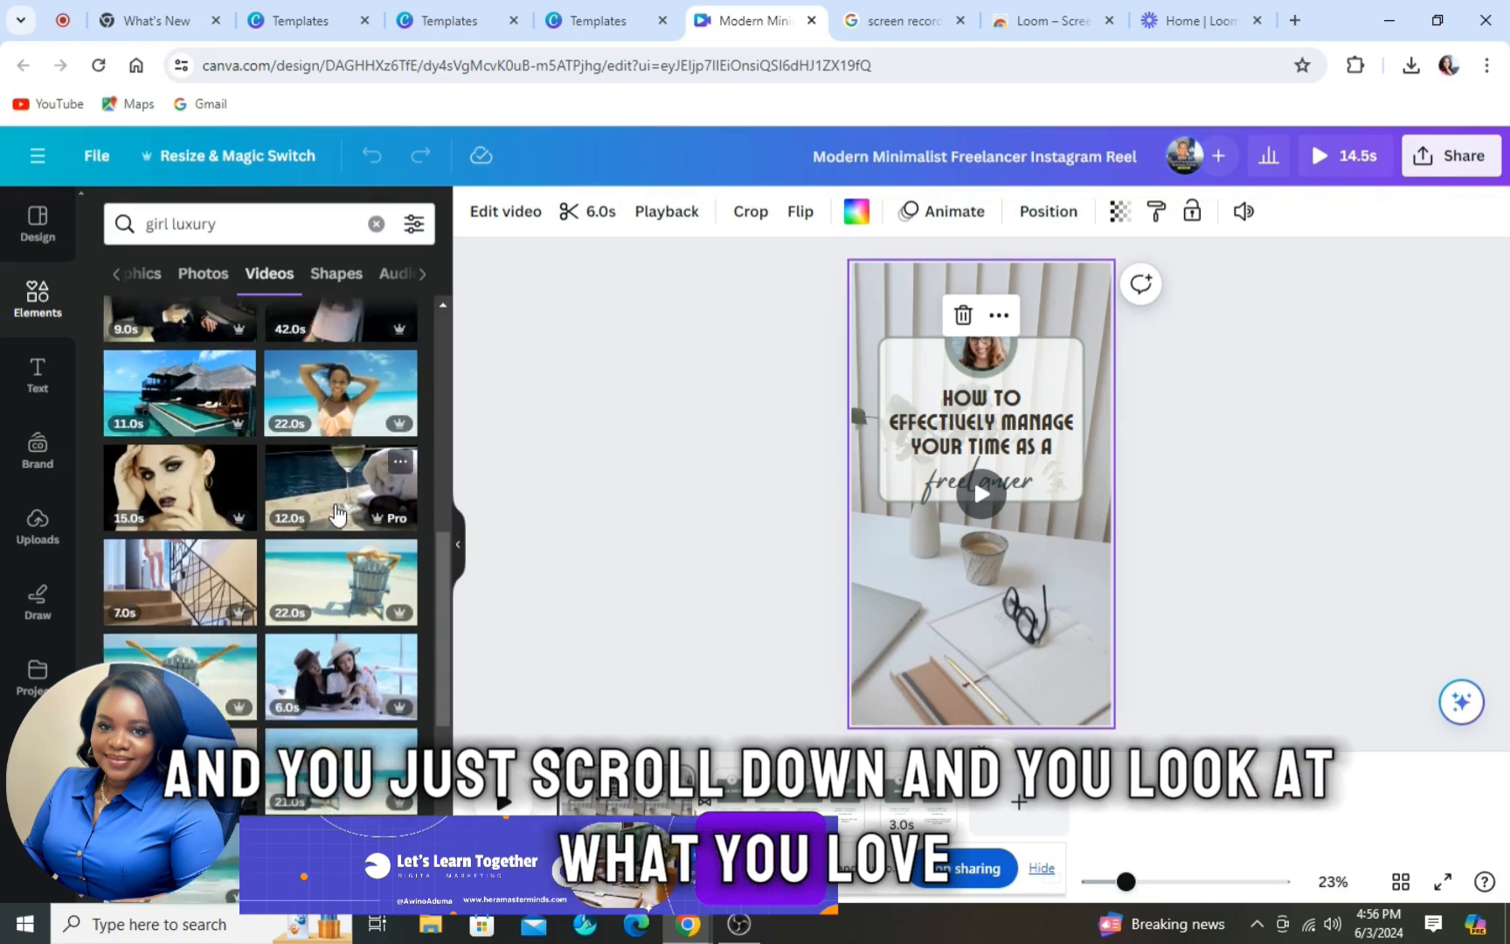
scroll(336, 514, "down", 10)
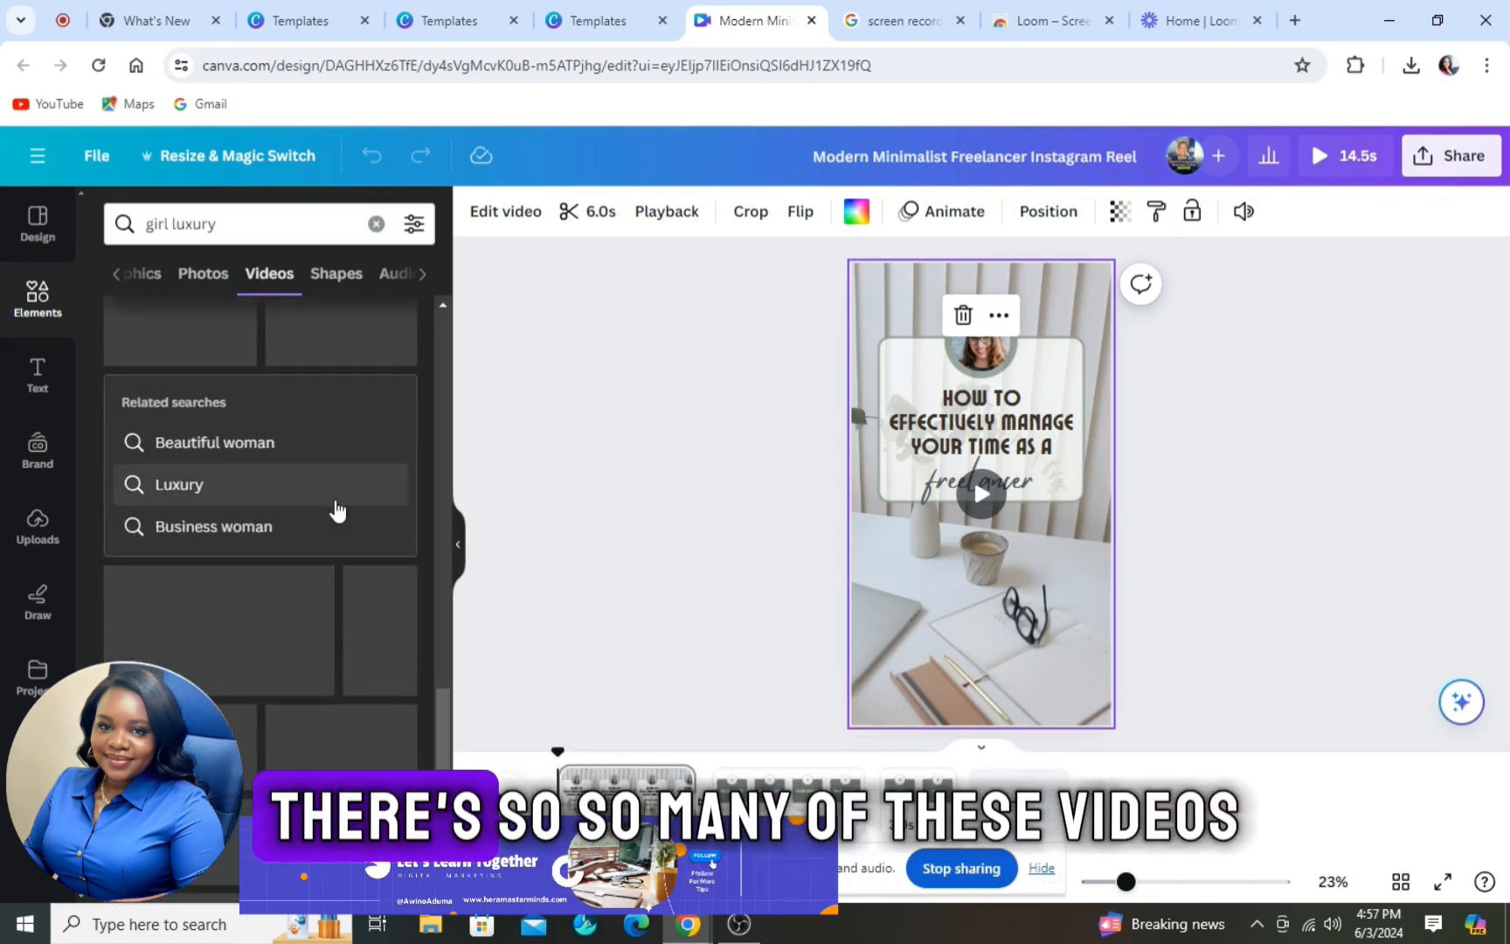
scroll(336, 512, "down", 6)
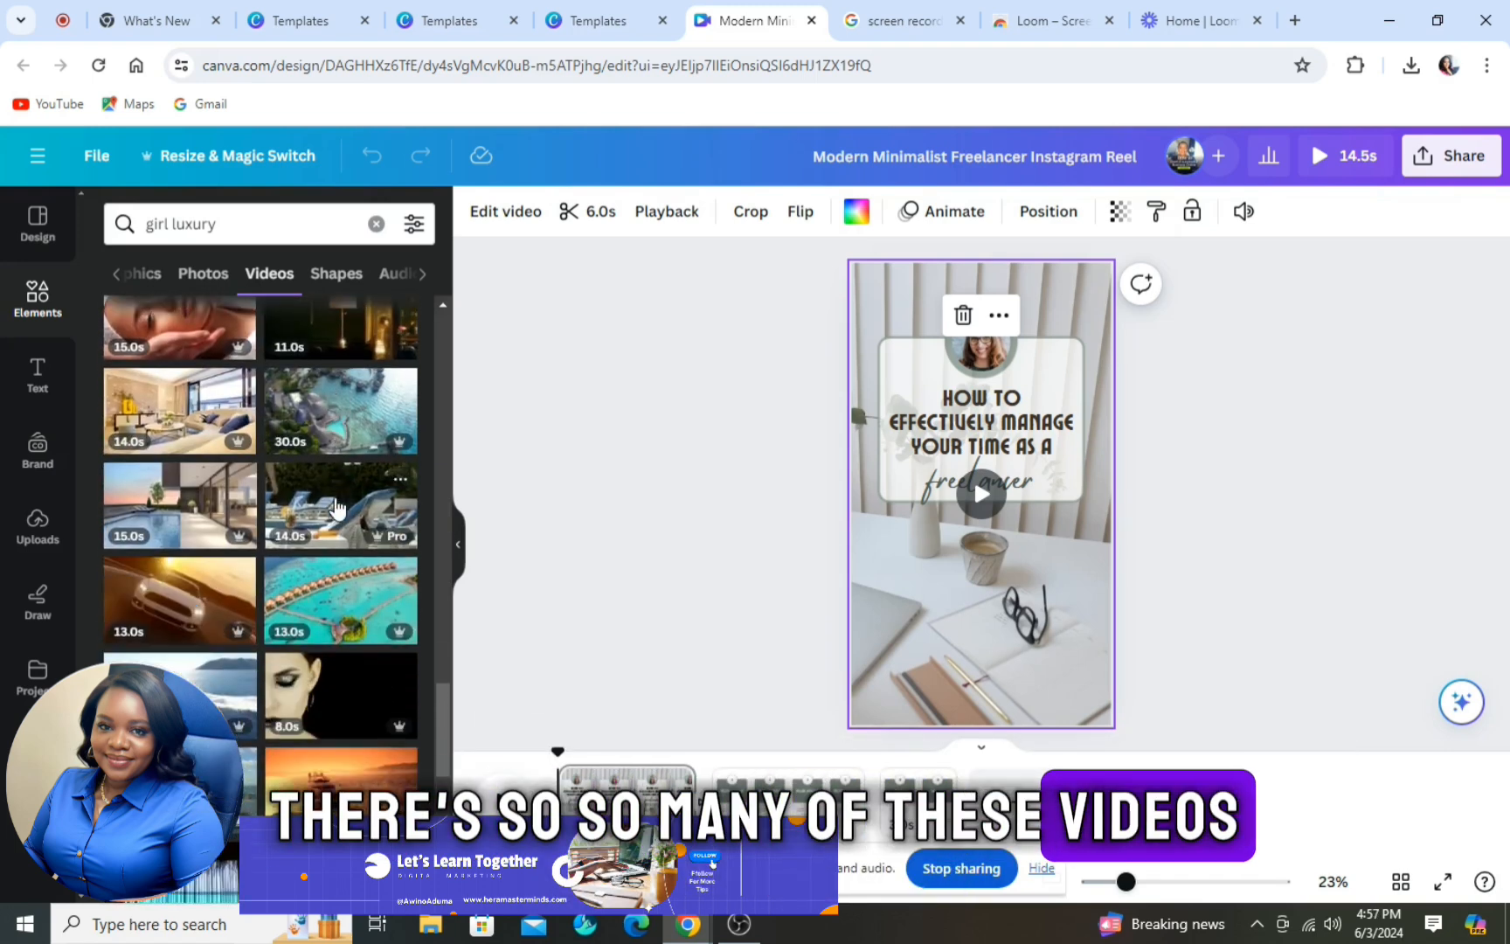
left_click(354, 455)
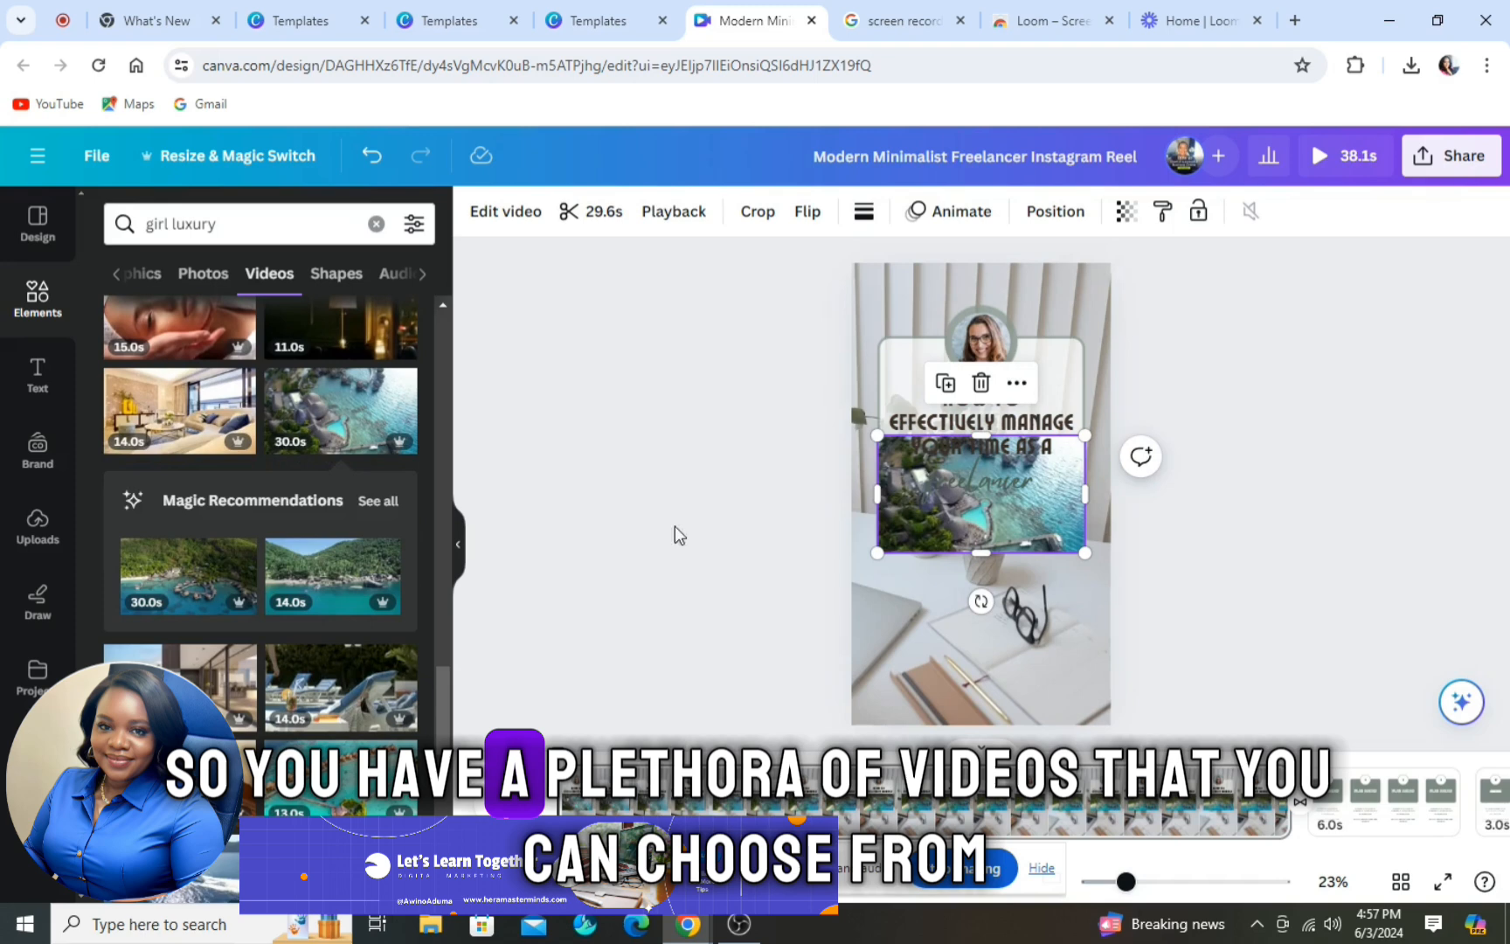
left_click(1016, 384)
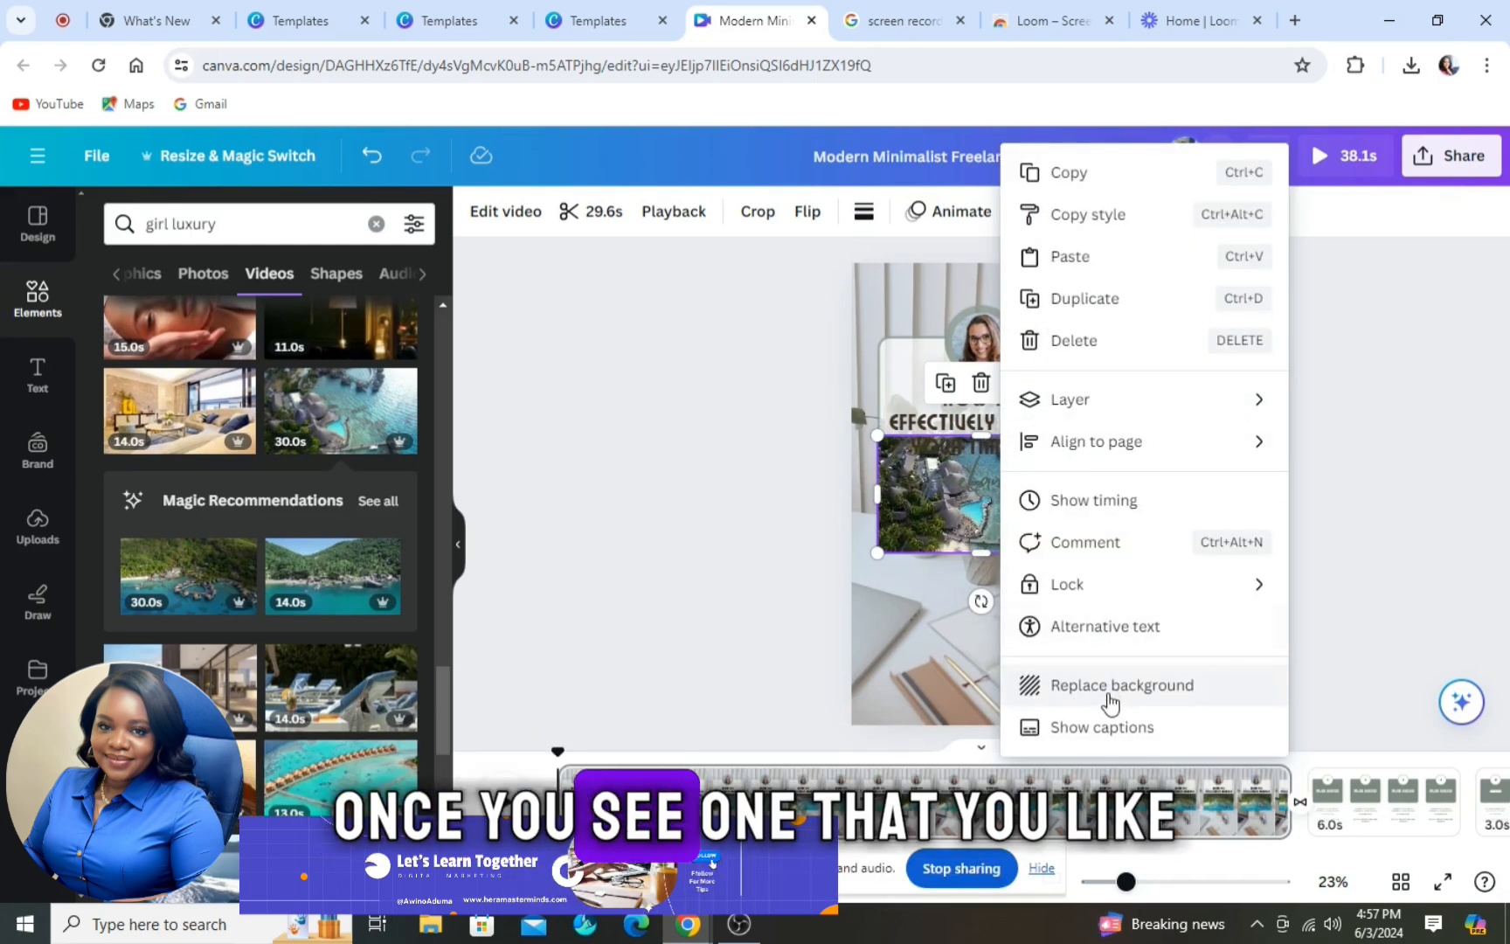
left_click(1107, 683)
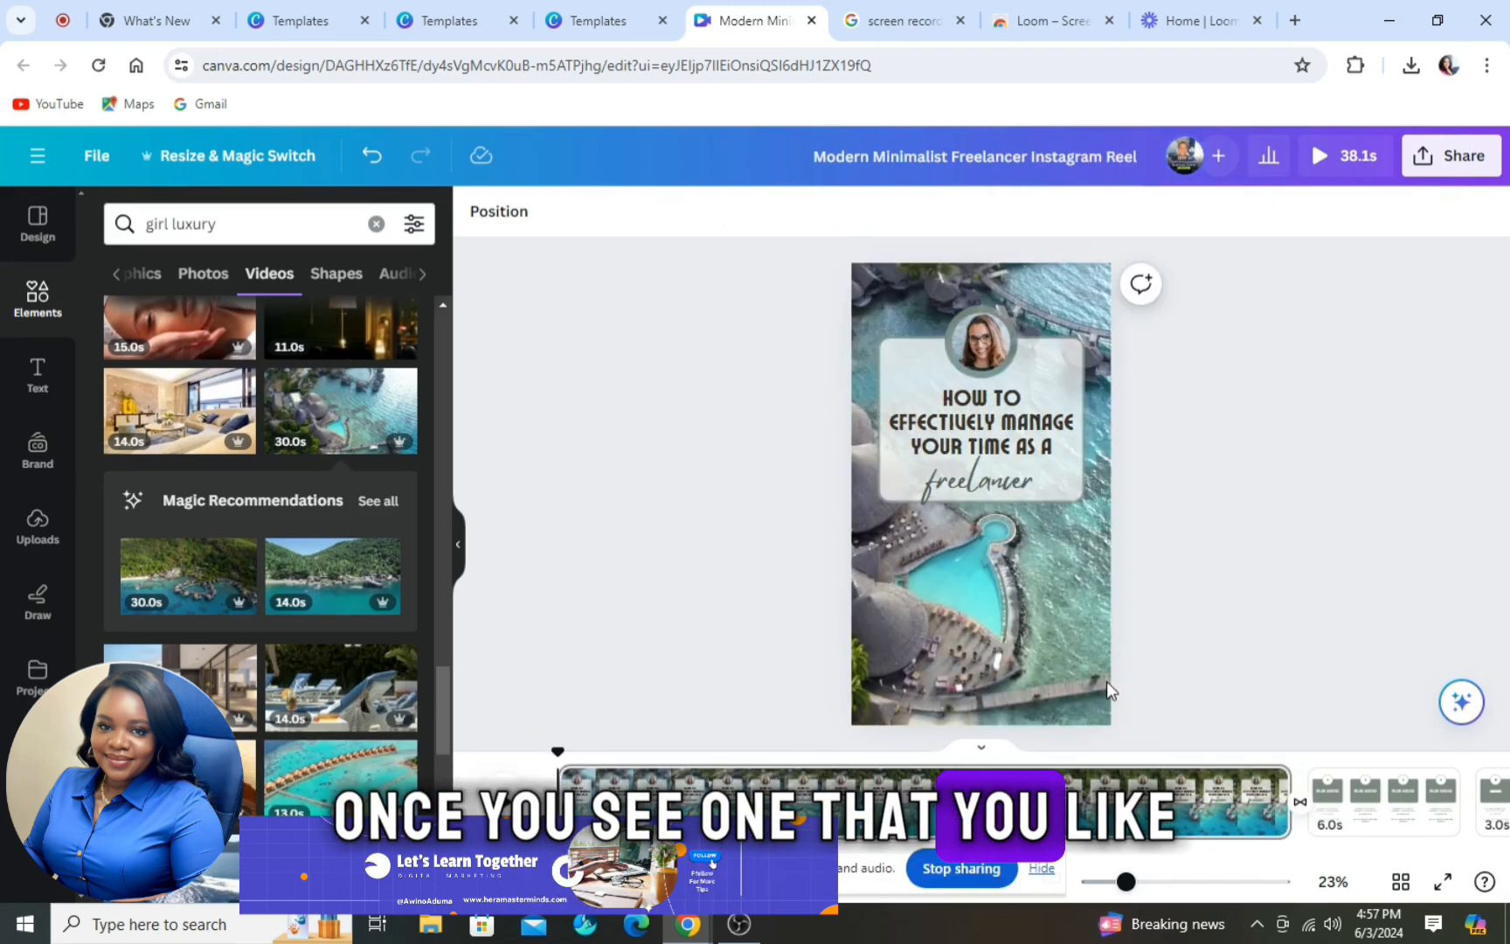
Step: Ungroup the title card on the first page and delete the woman's portrait photo from it
left_click(981, 362)
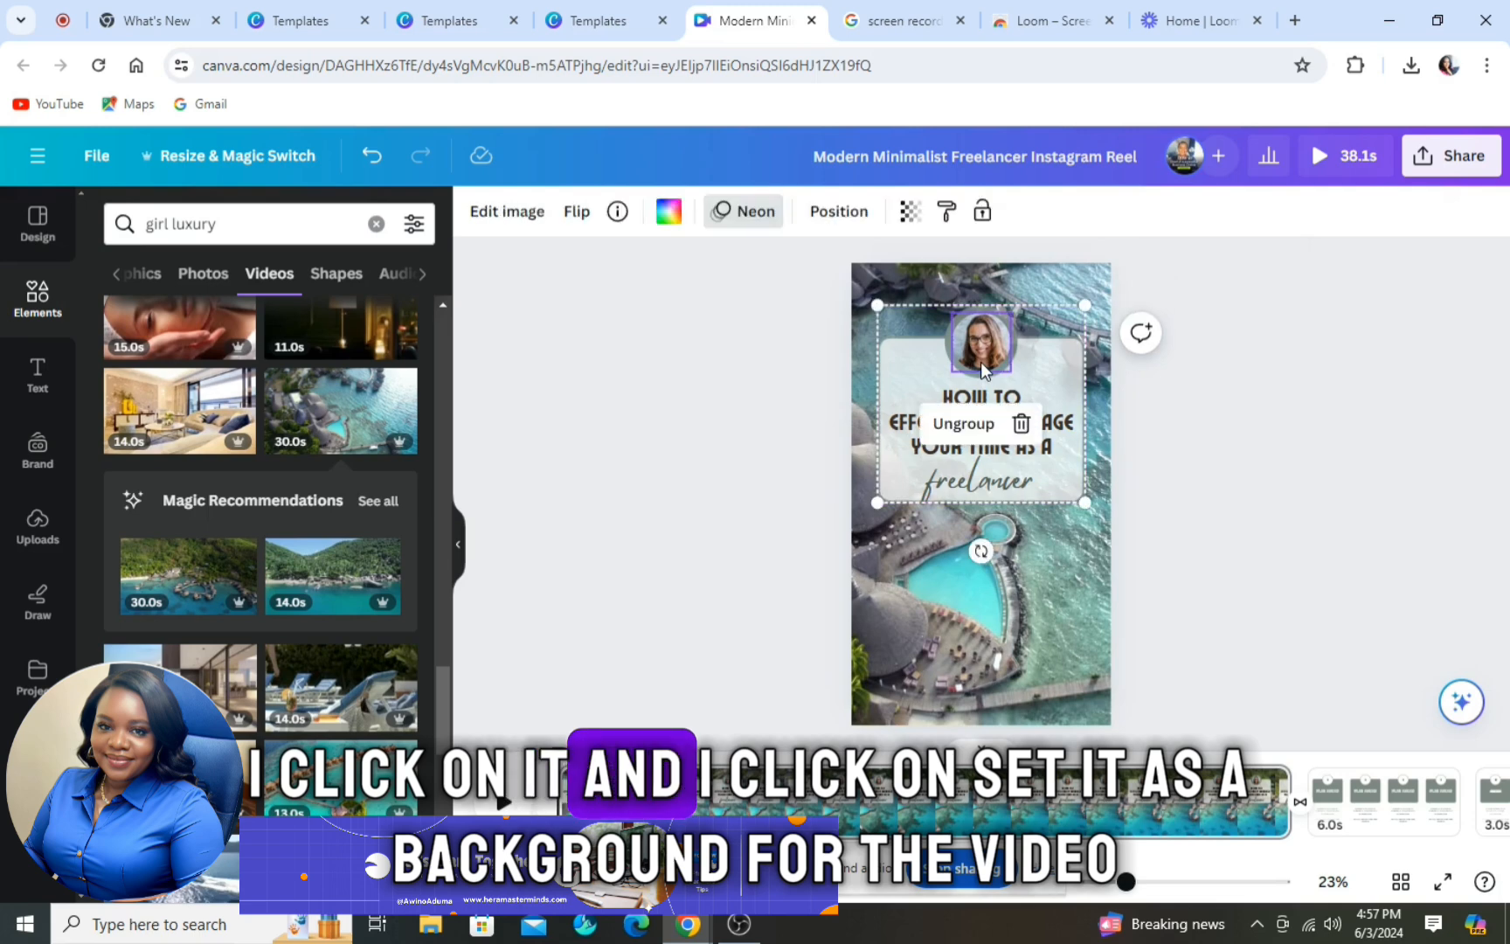
left_click(981, 423)
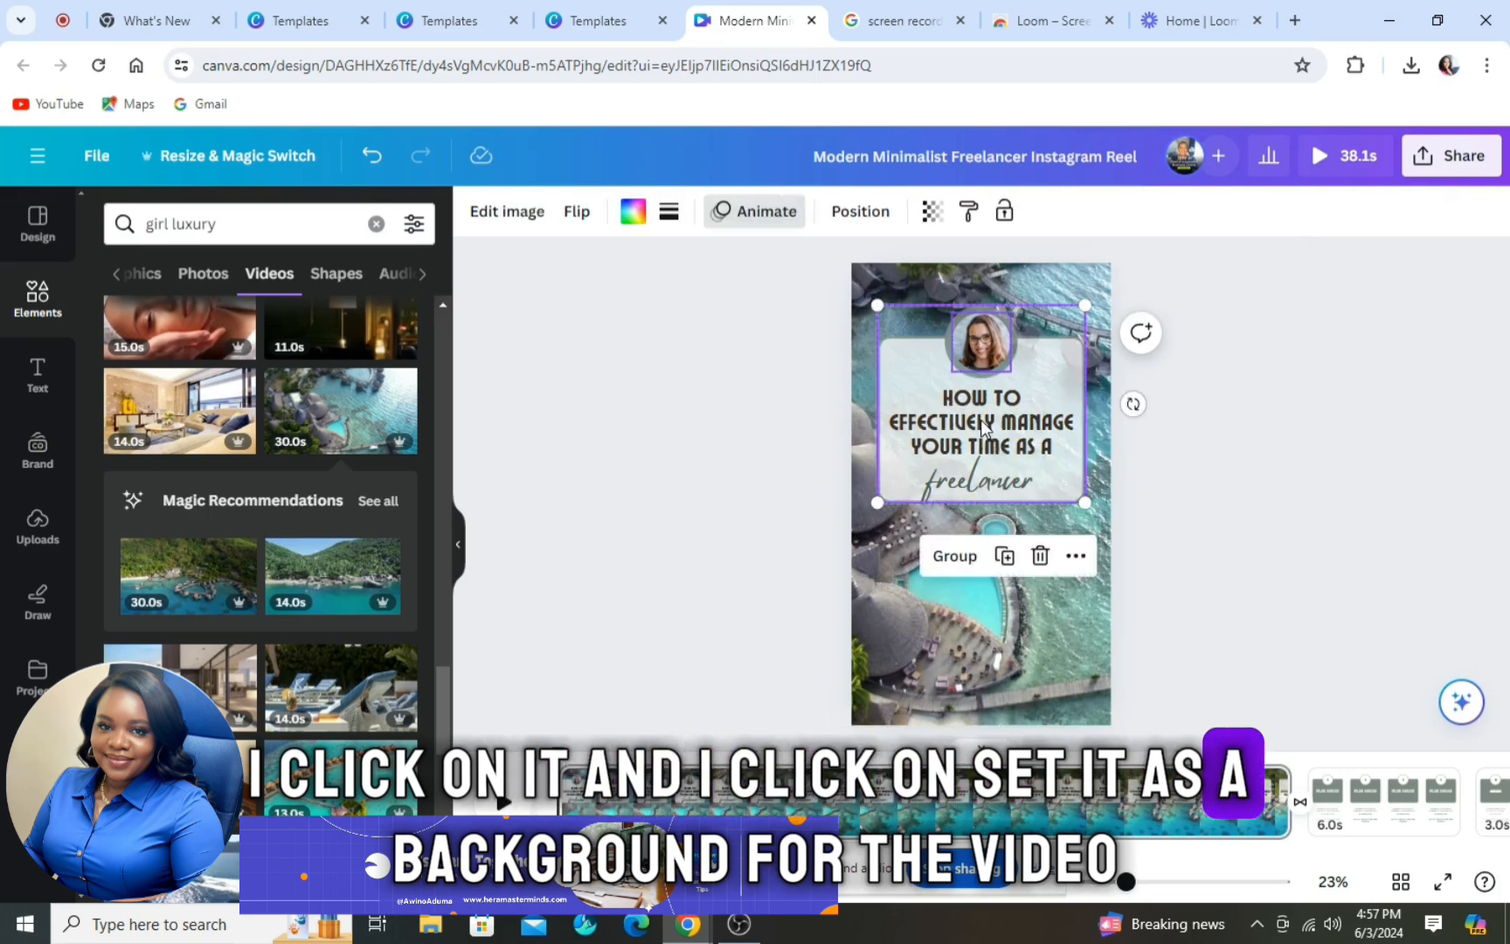
left_click(1179, 394)
left_click(971, 358)
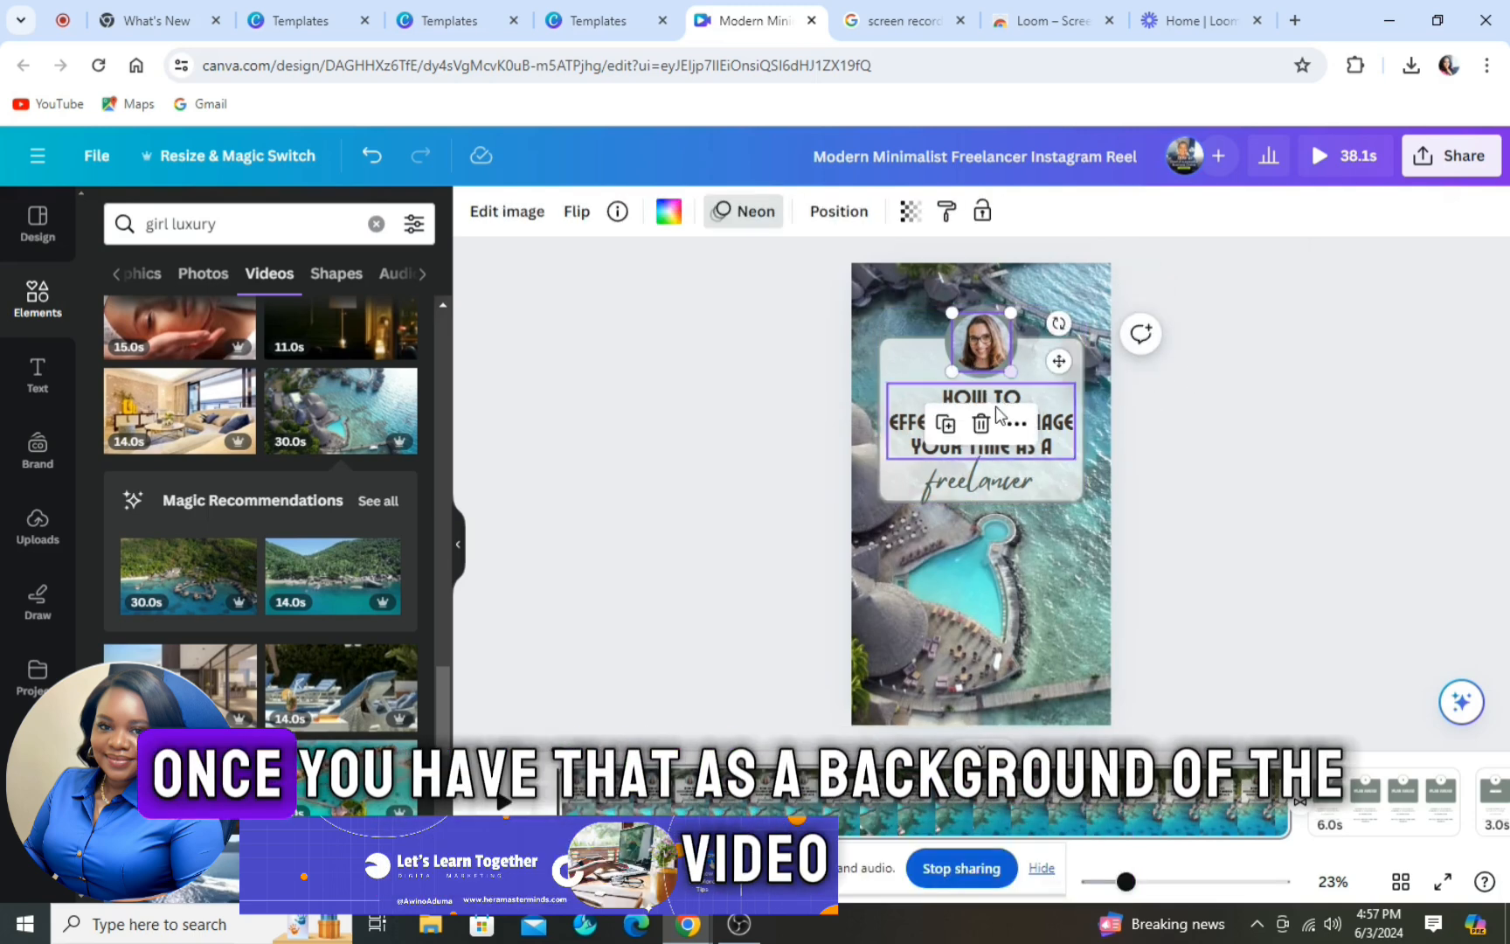
left_click(981, 423)
left_click(1010, 371)
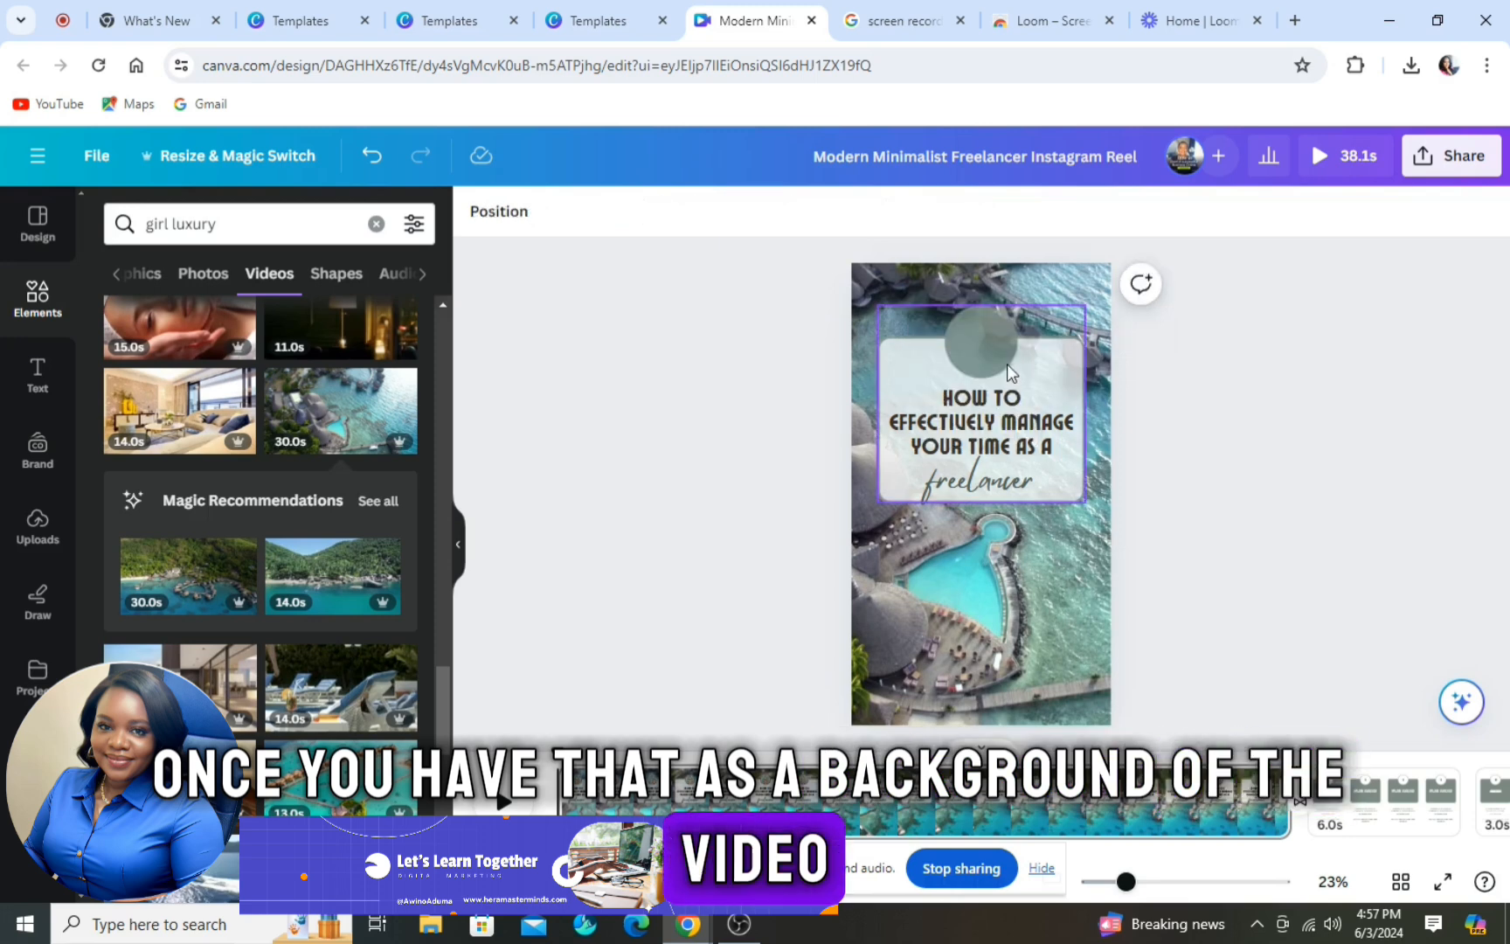
left_click(989, 354)
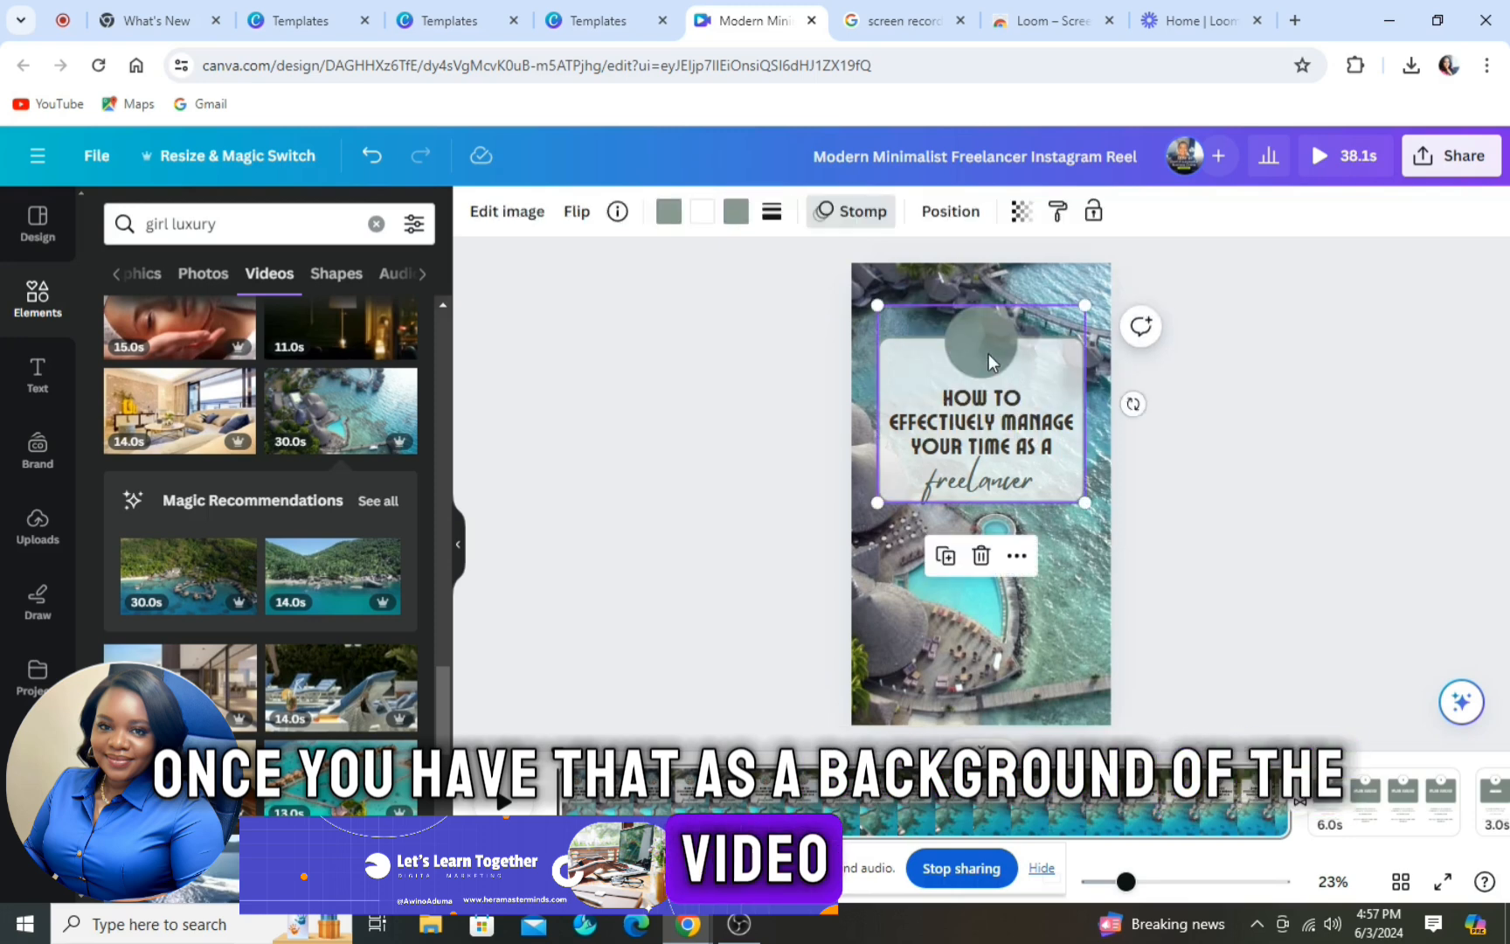
left_click(1167, 438)
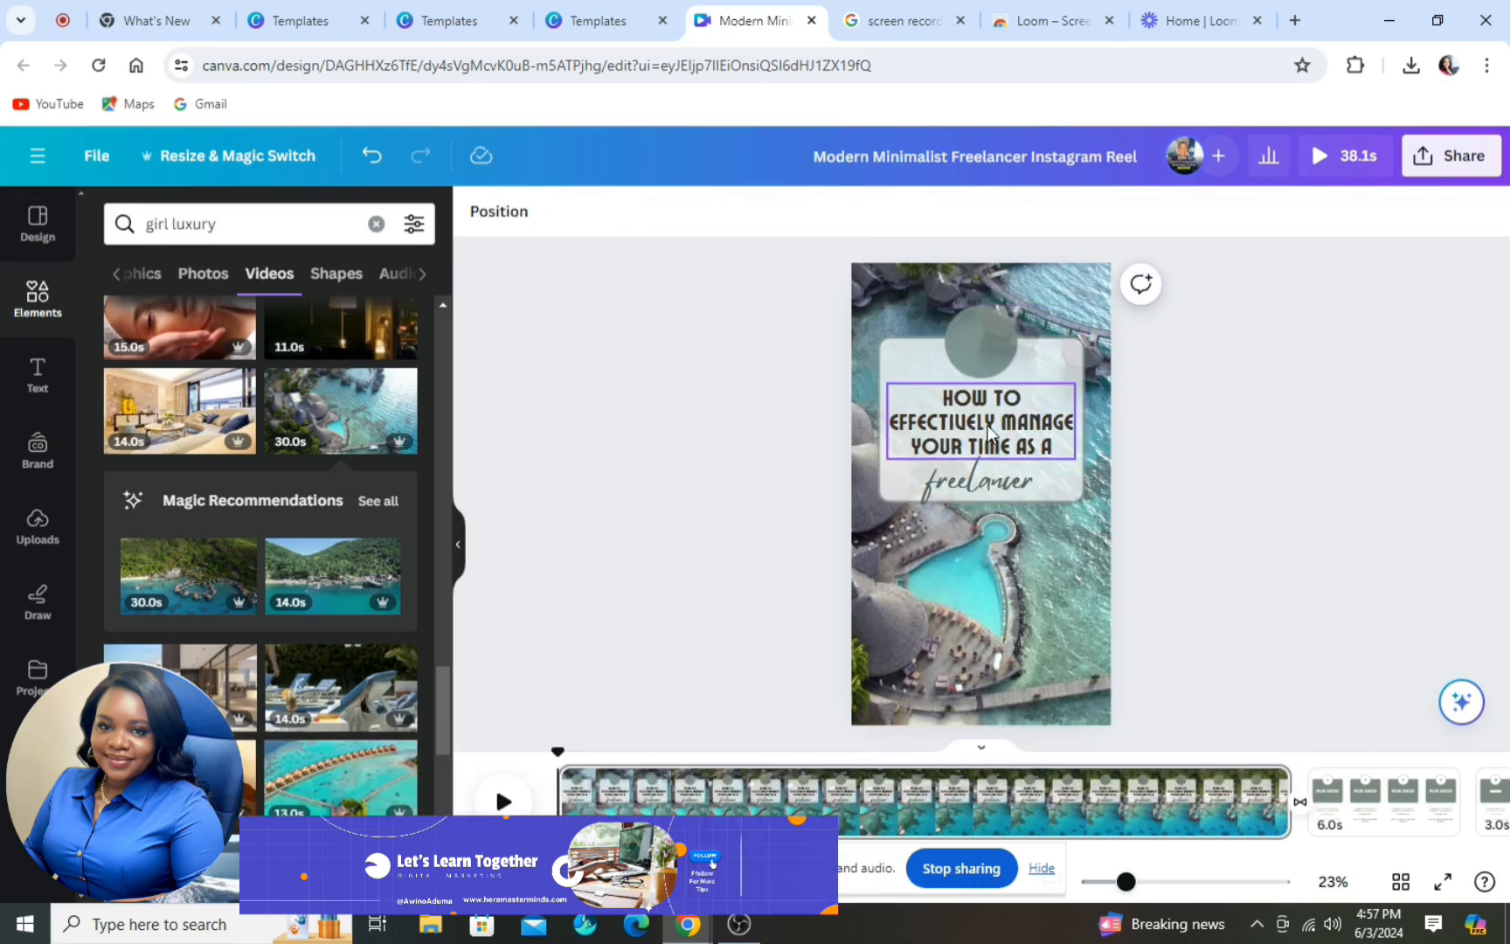
Step: Delete the translucent title frame with the round badge and the script text "freelancer"
left_click(1042, 362)
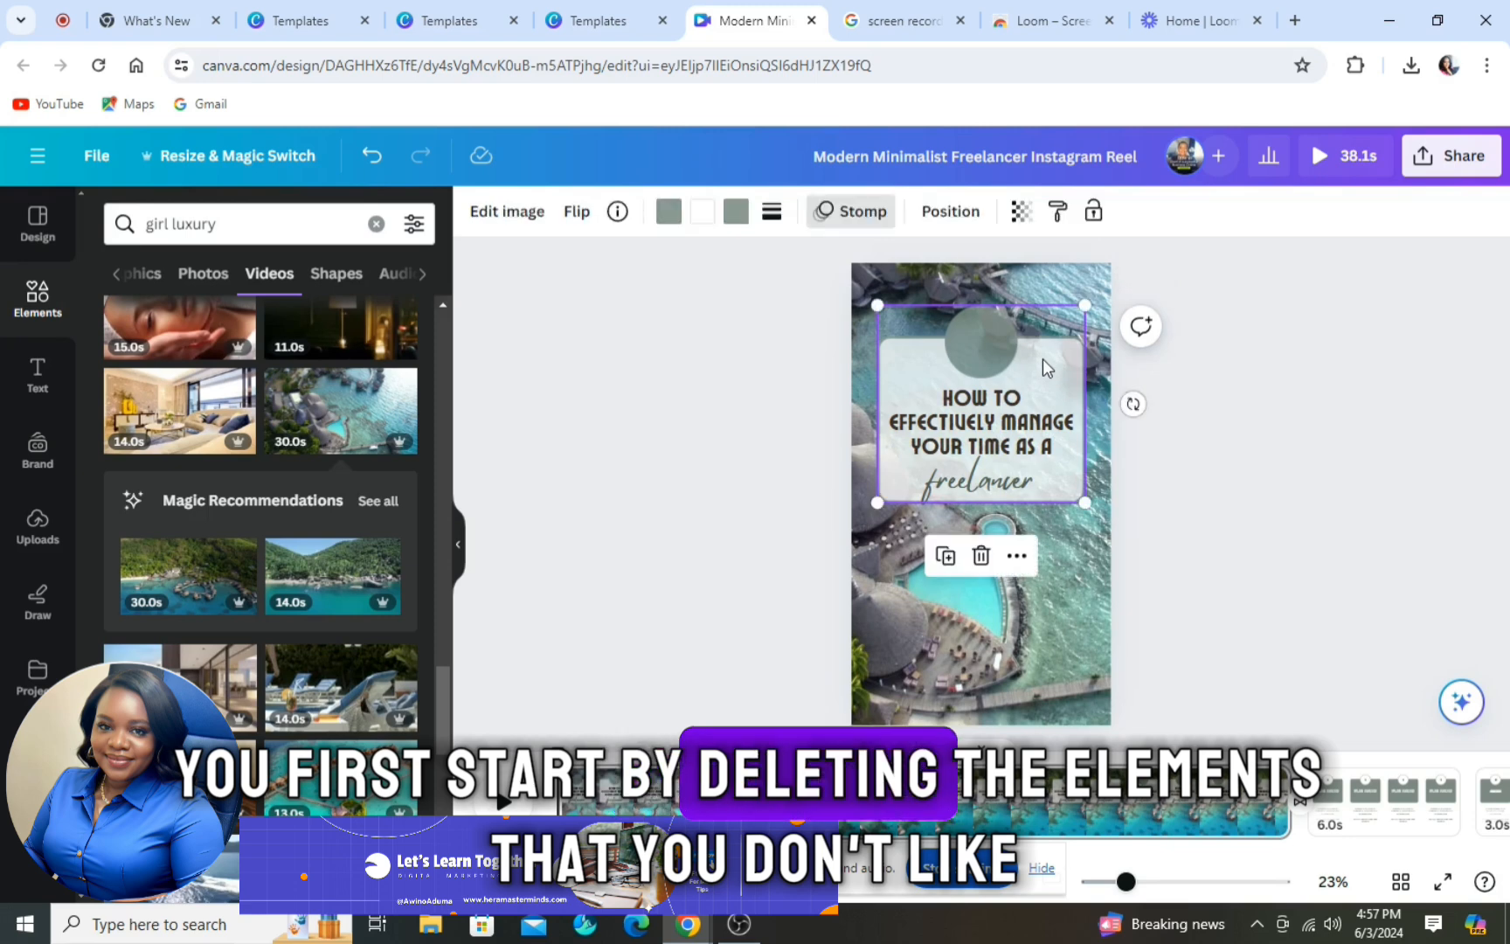
left_click(978, 551)
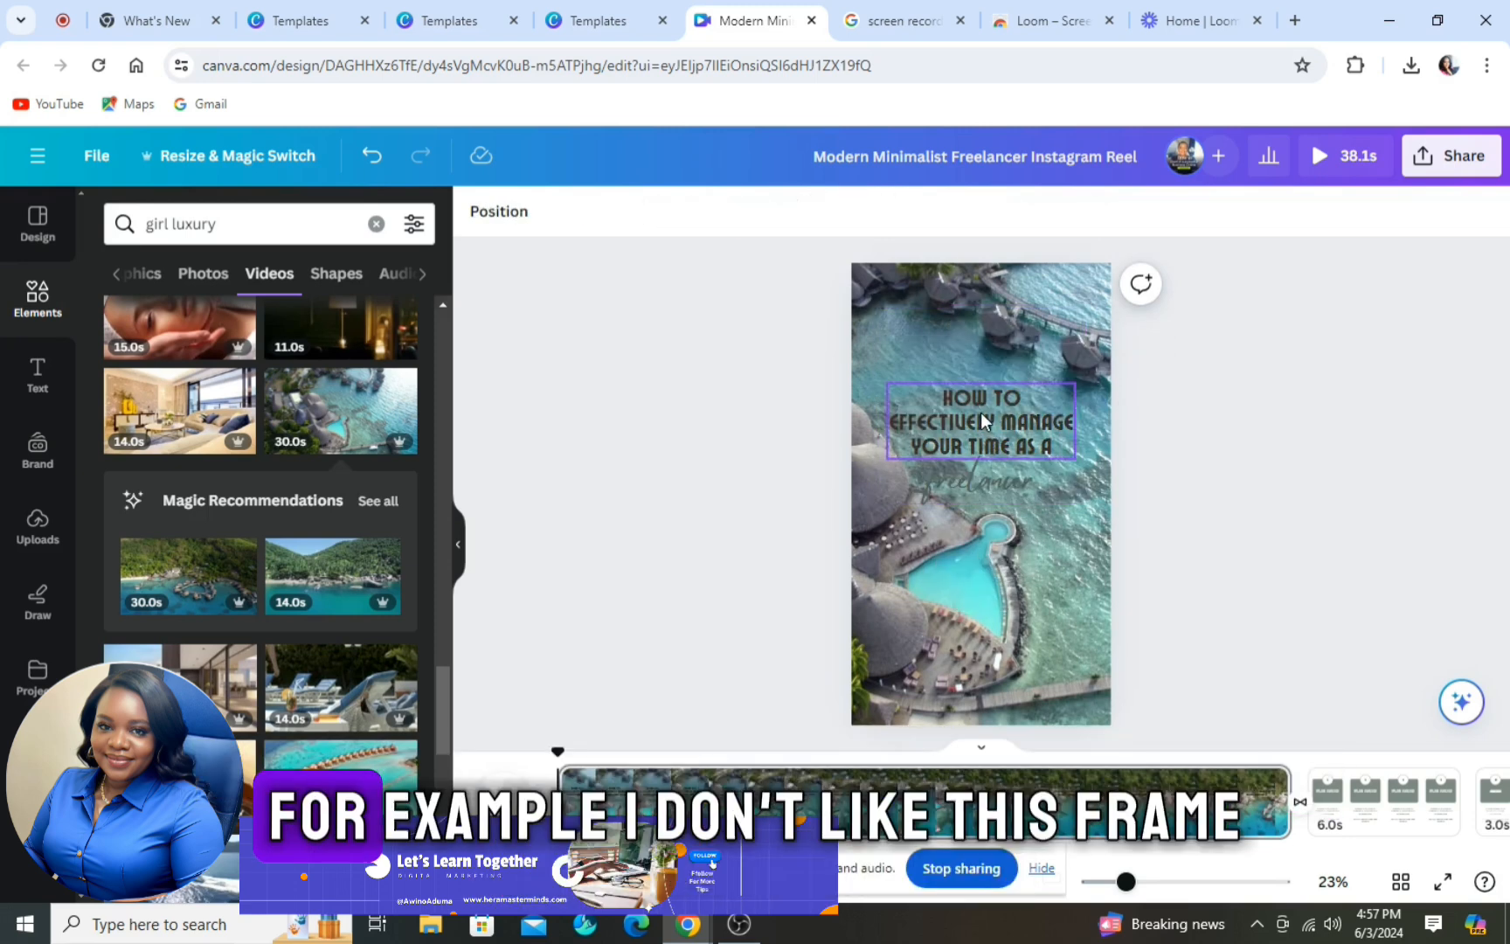
left_click(994, 483)
left_click(1050, 414)
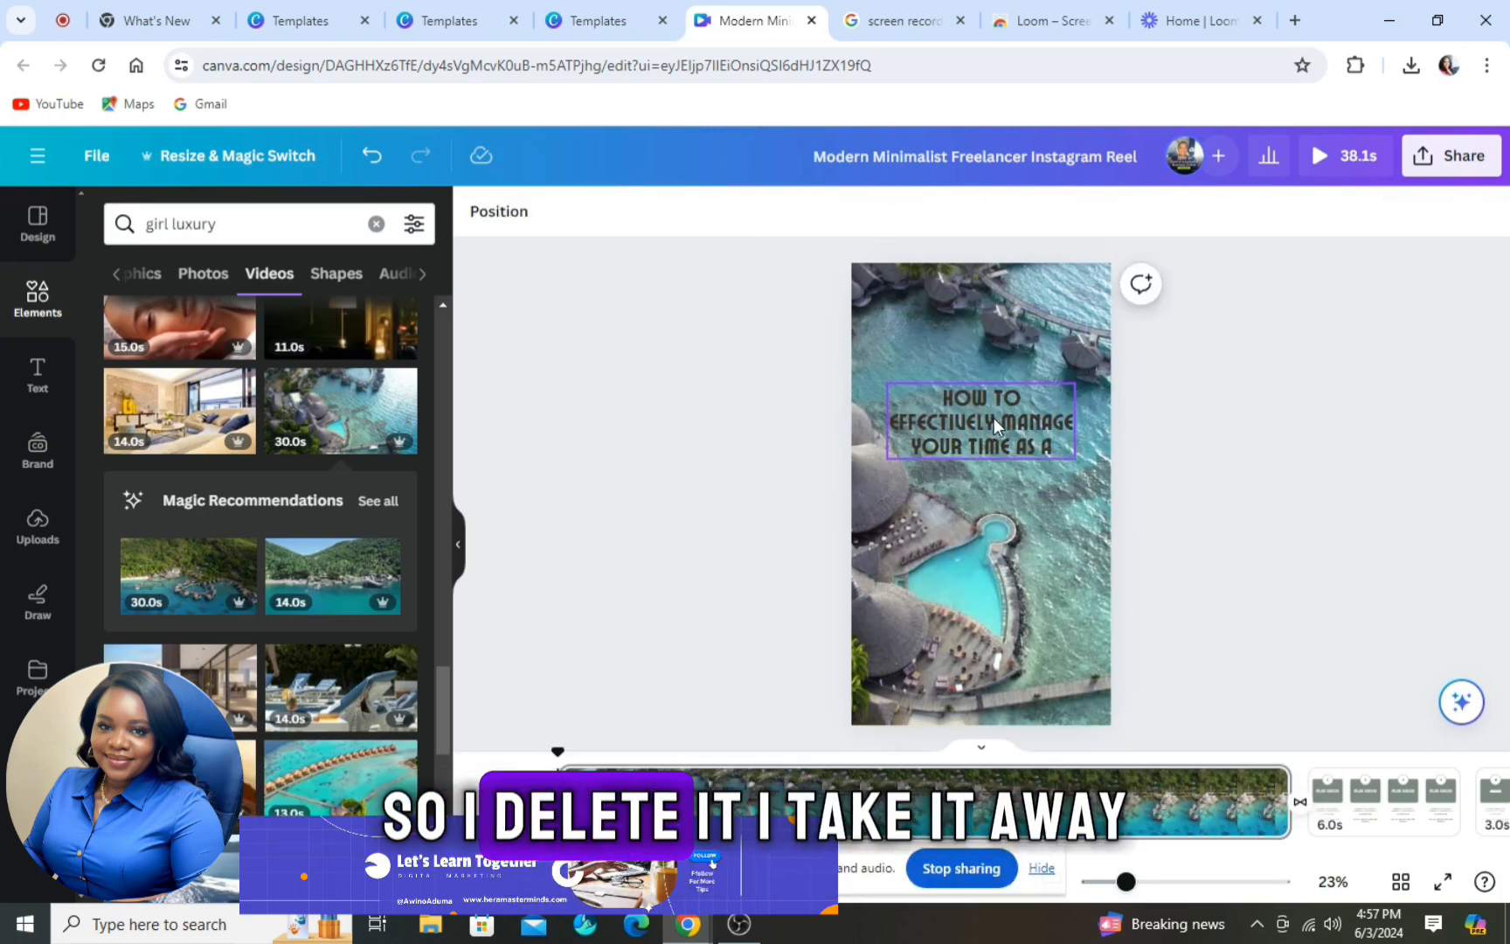
Step: Shift the first page's heading text slightly down and to the right and set its color to white
left_click(989, 417)
left_click_drag(988, 417, 1000, 432)
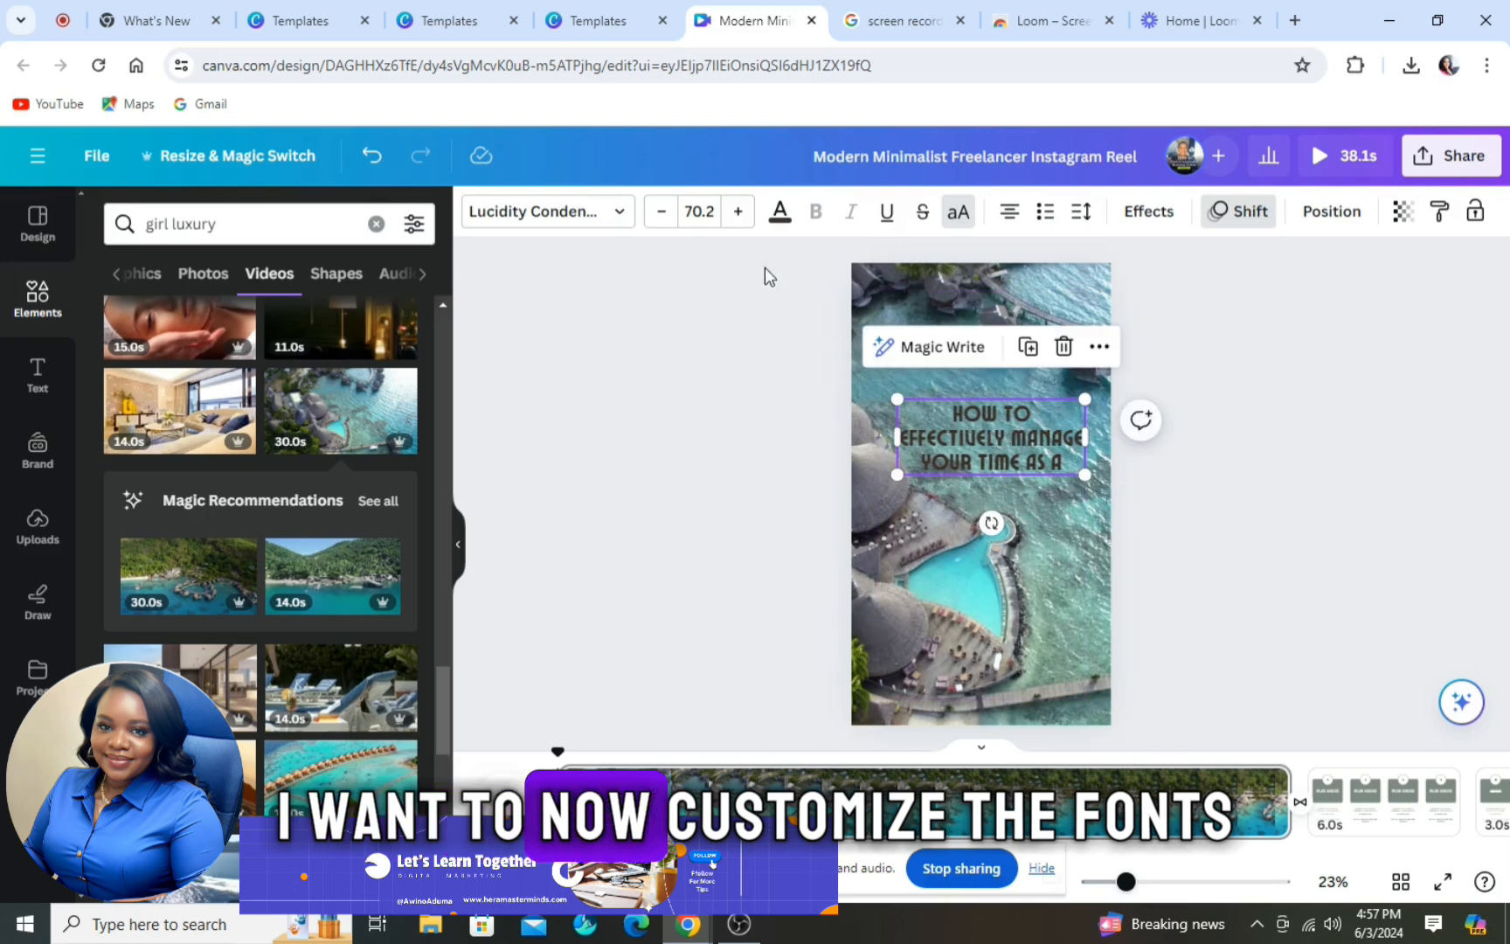
left_click(779, 212)
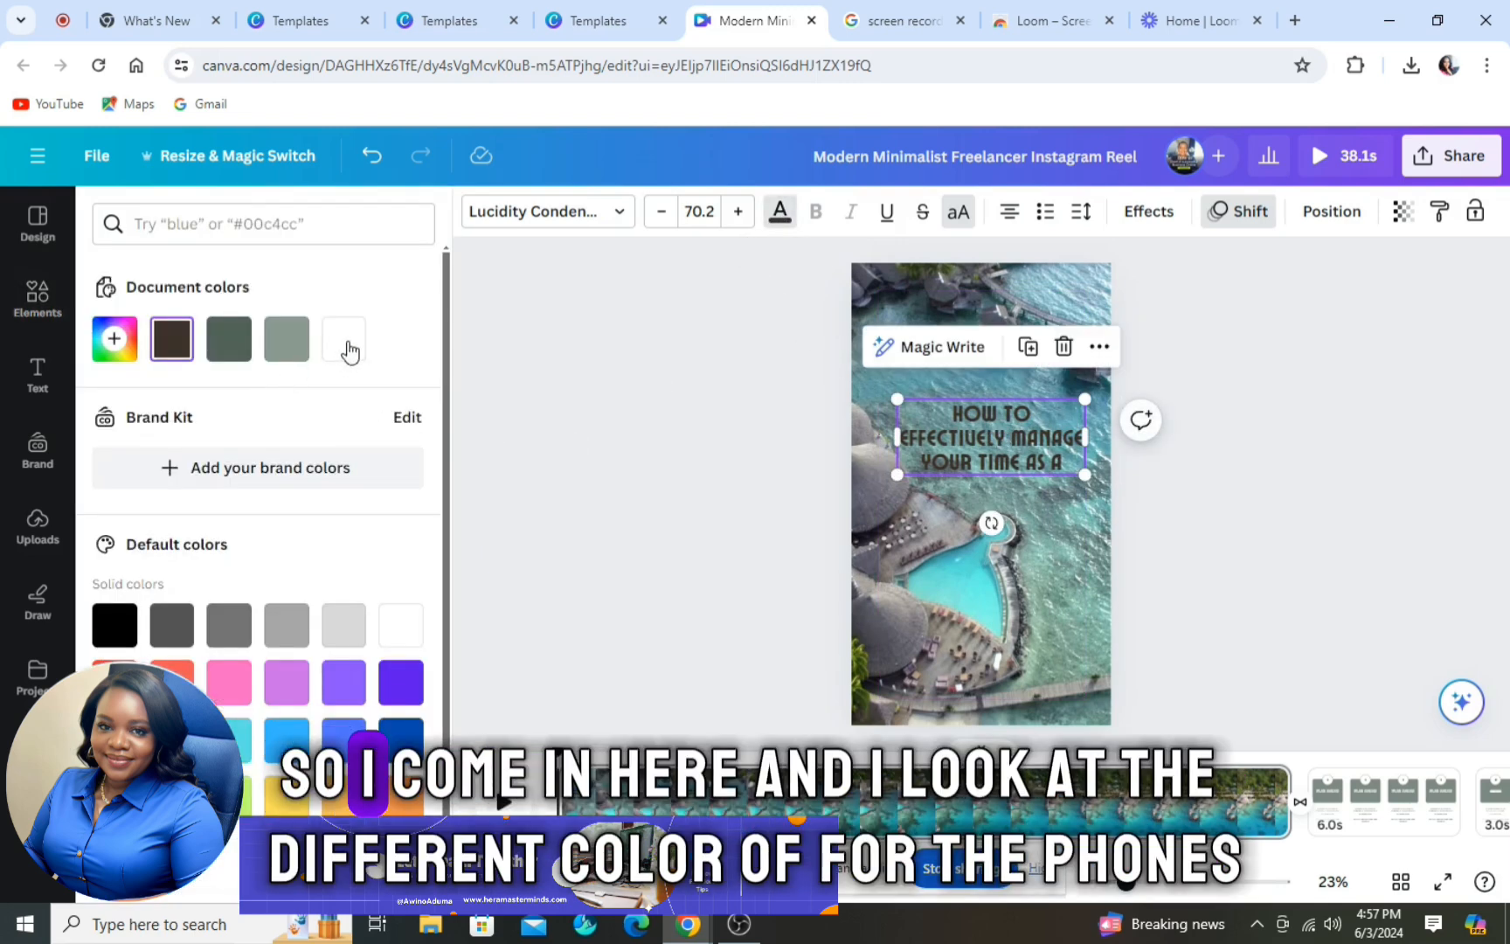
left_click(347, 342)
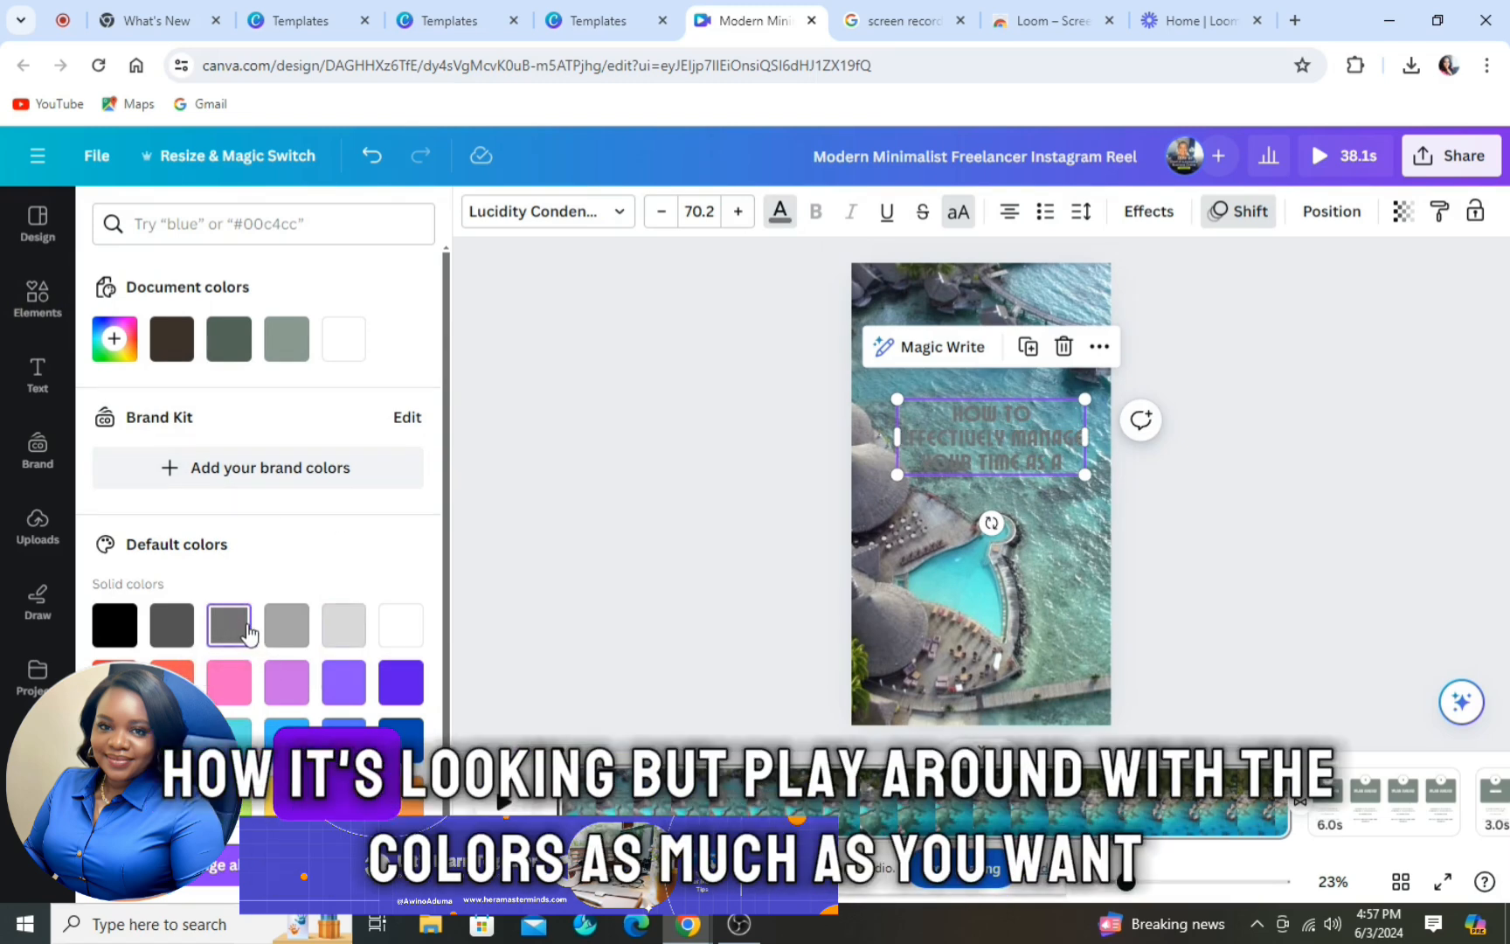
Step: Try gray, purple and blue on the heading text and return its color to white
left_click(283, 636)
left_click(298, 686)
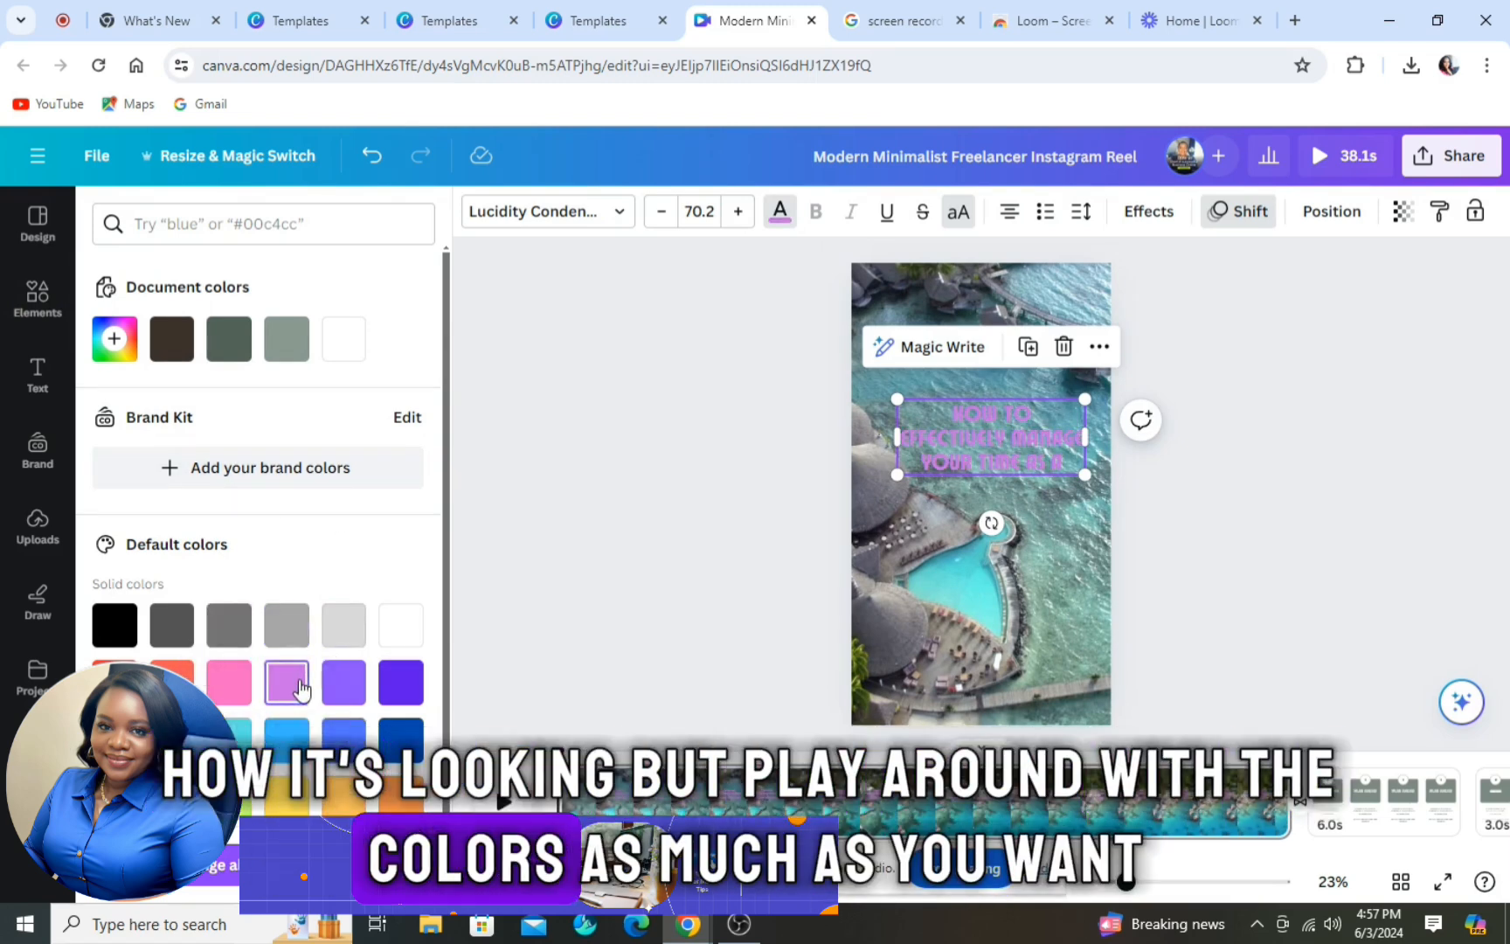
left_click(337, 737)
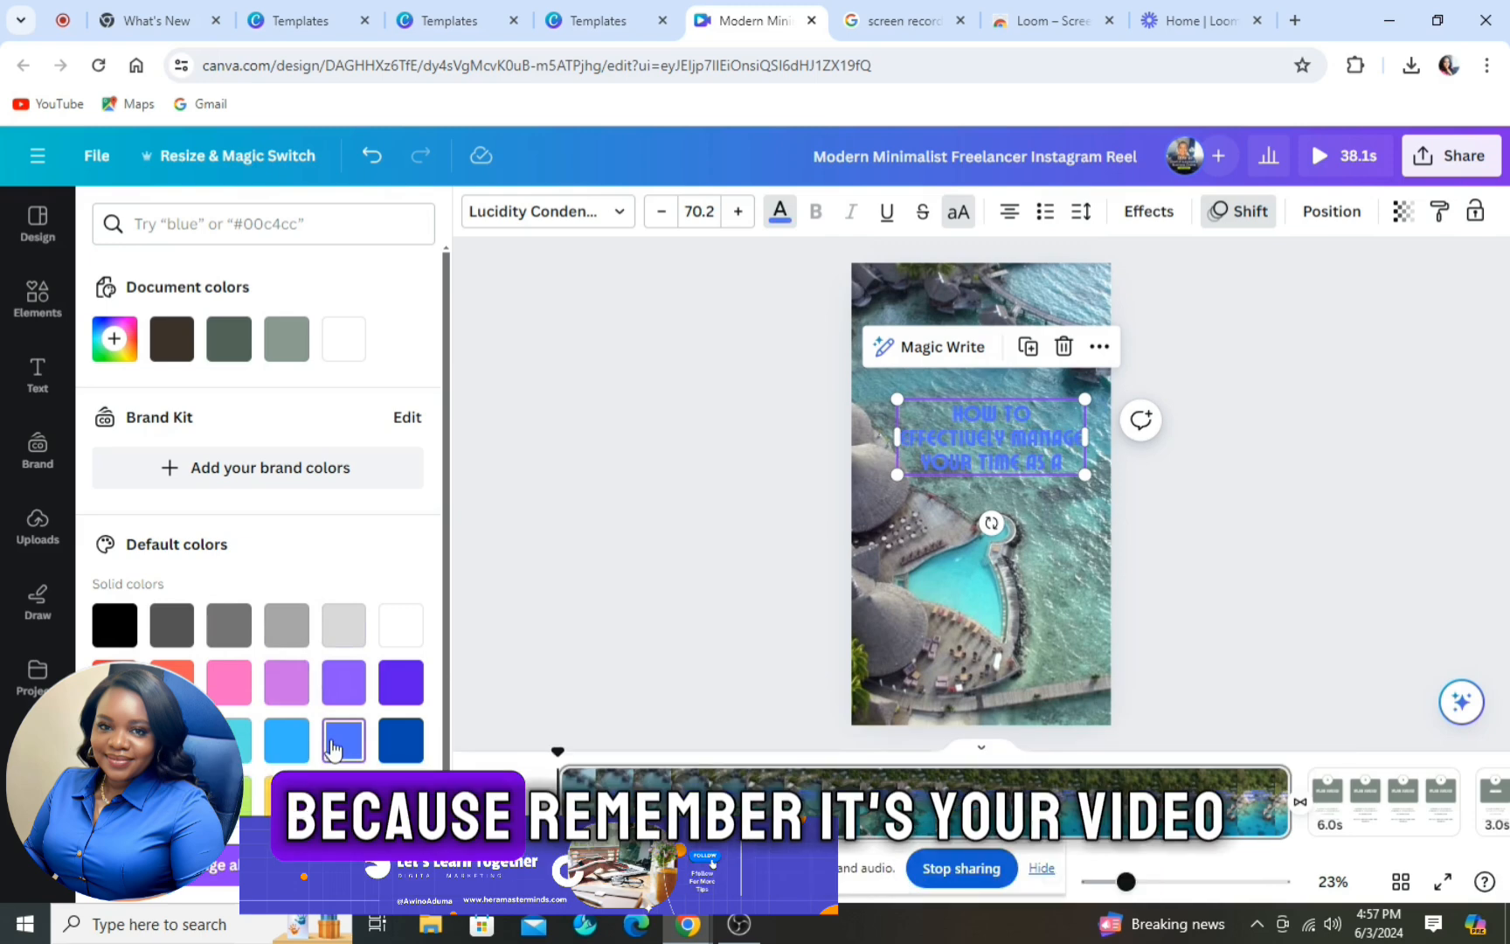
left_click(338, 349)
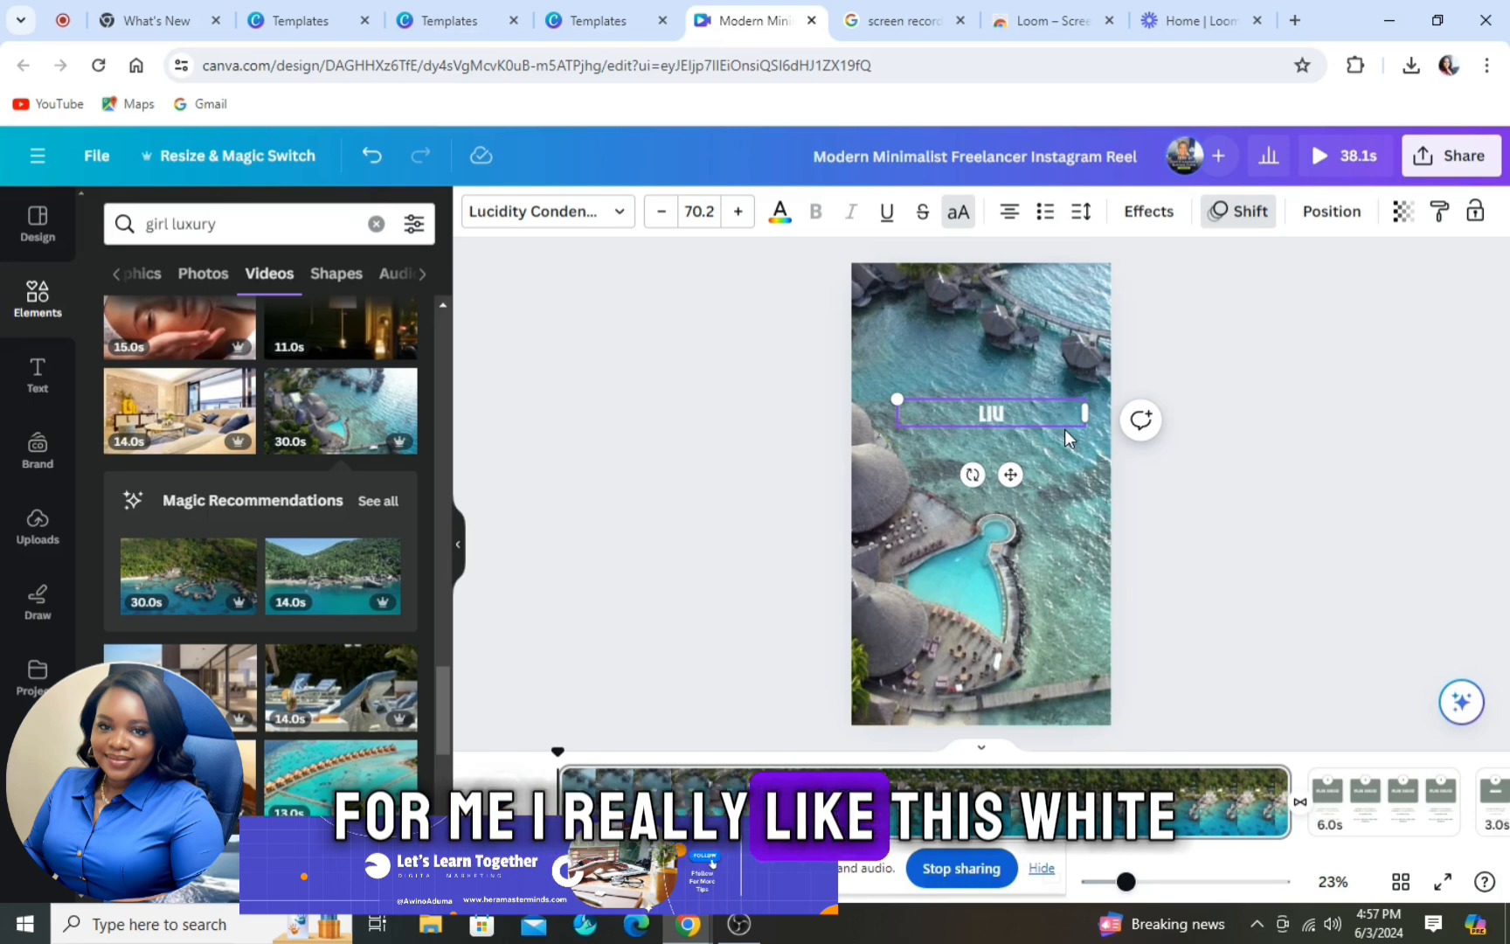
Step: Replace the heading with "LIVING MY BEST LIFE" and, on a new line, "HOW I WENT FROM 0 TO 10K IN 5 MONTHS"
type("G MY")
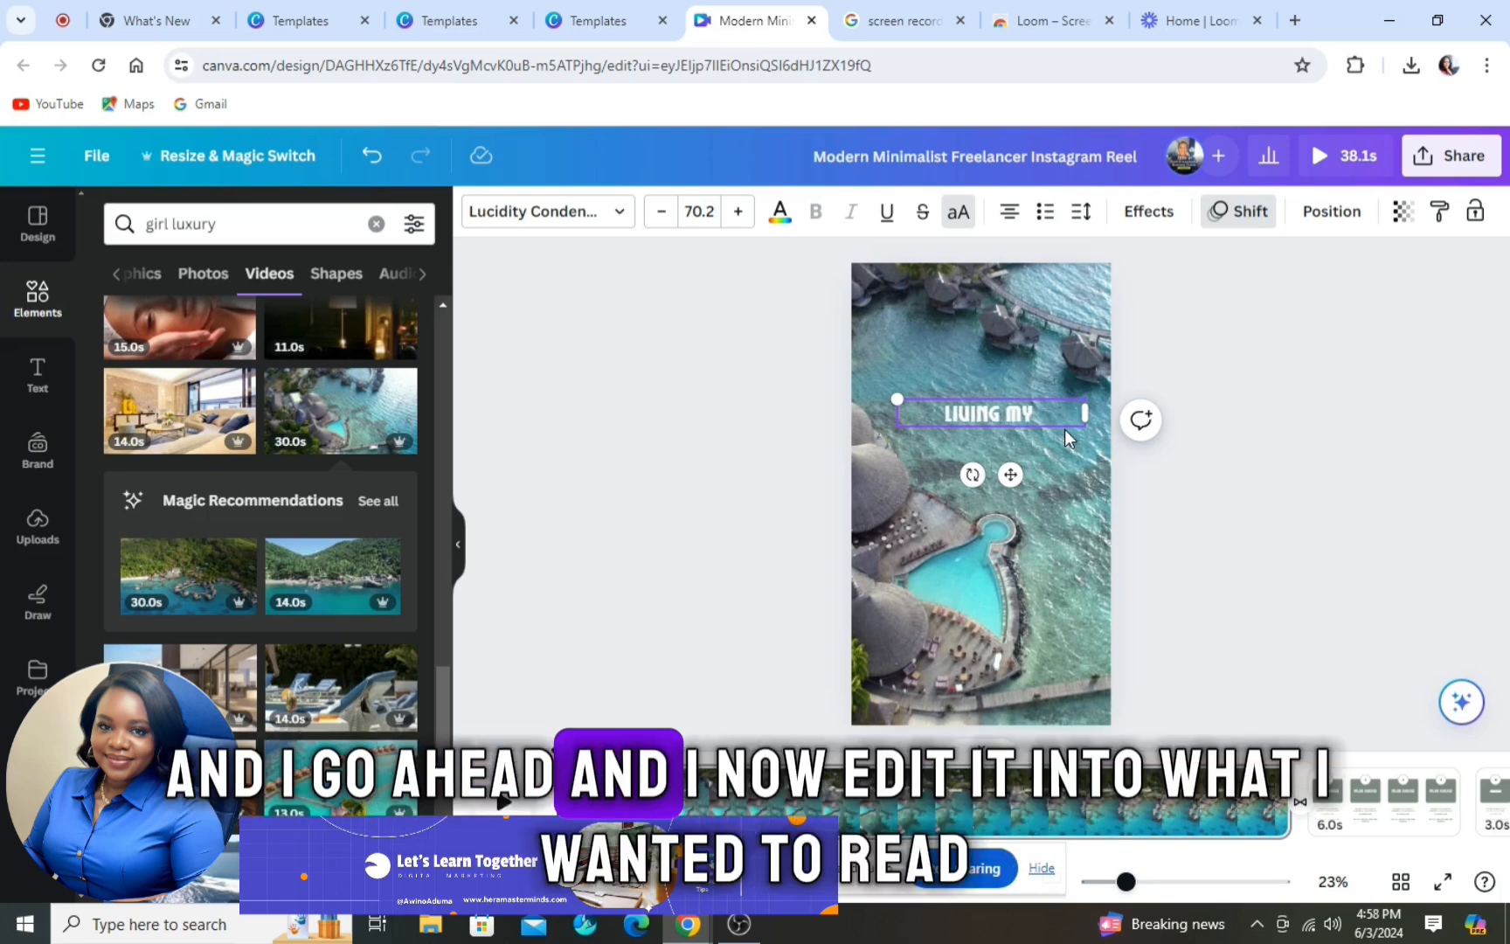
type(" BEST LIFE")
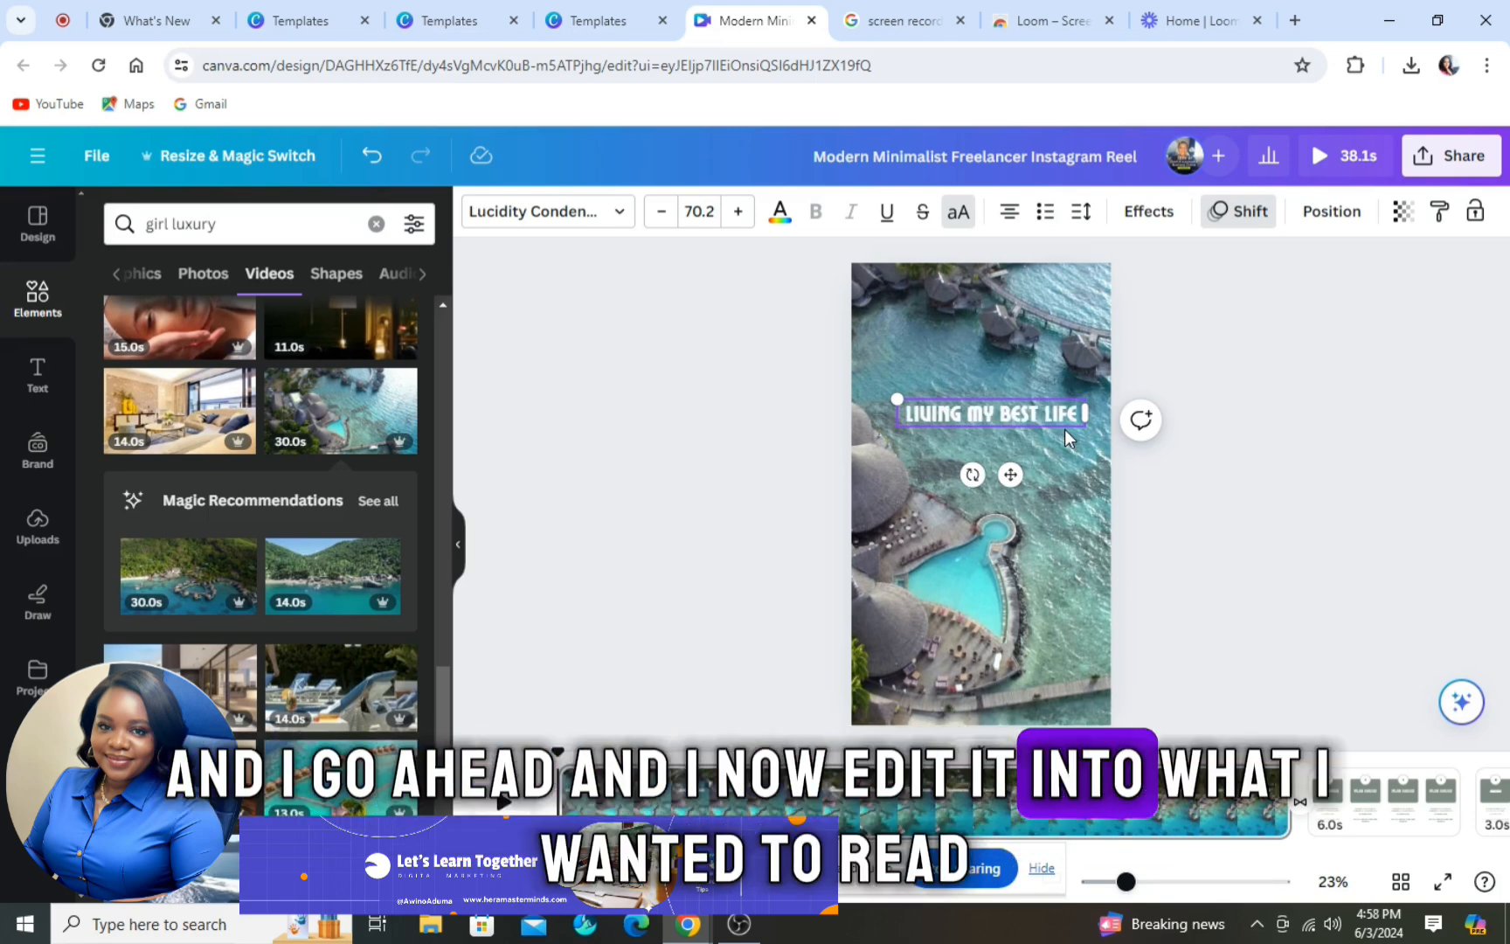
key("Return")
type("HOW I WENT")
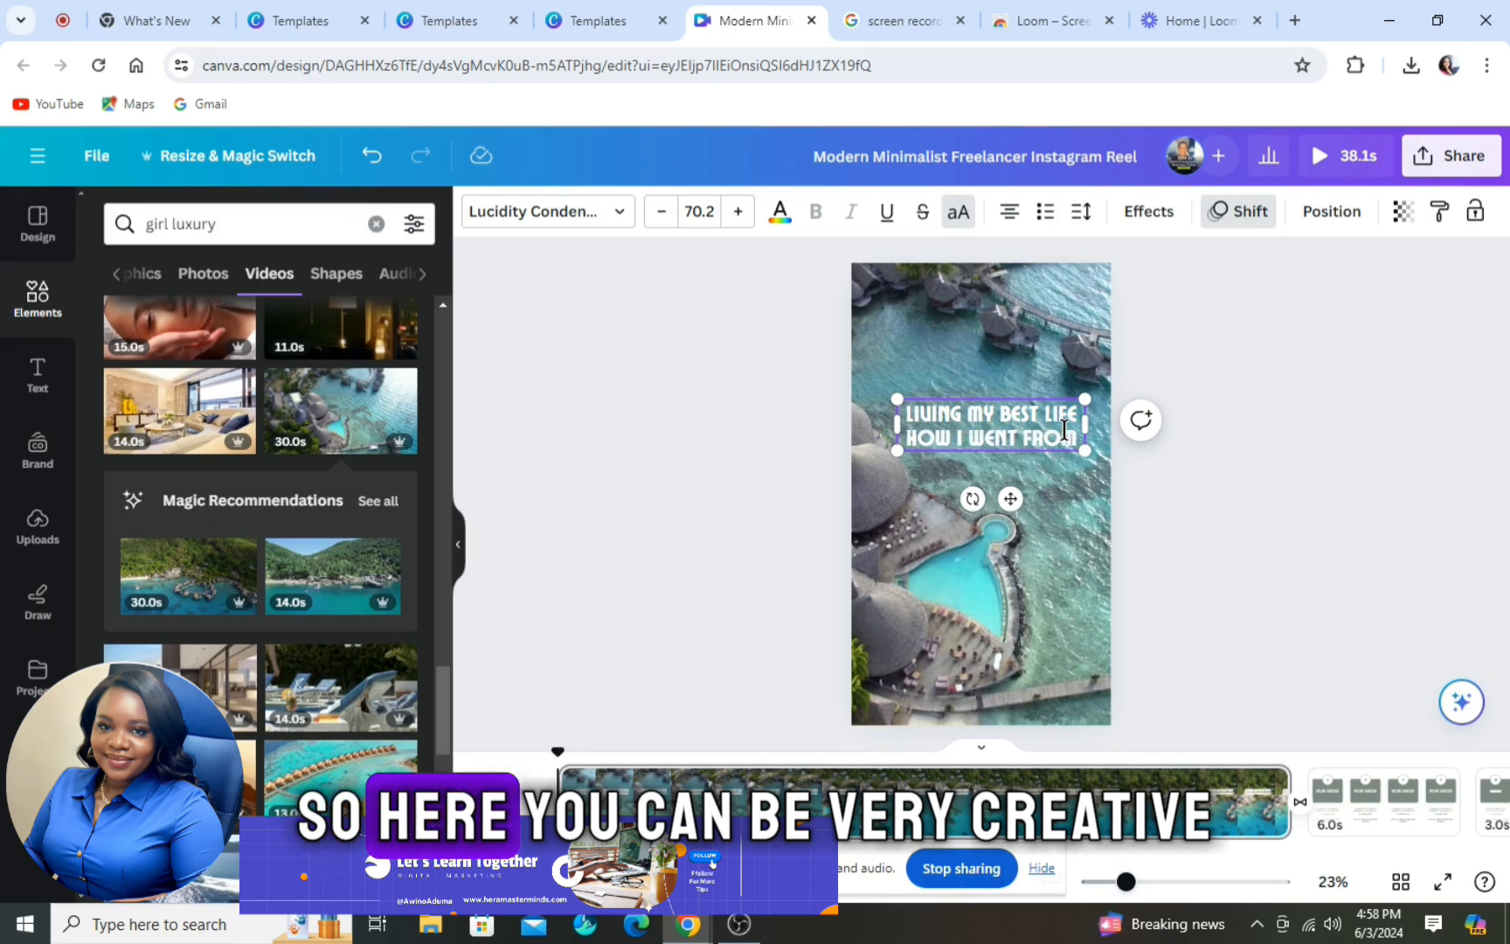
type(" FROM 0 TP")
key("BackSpace")
type("O")
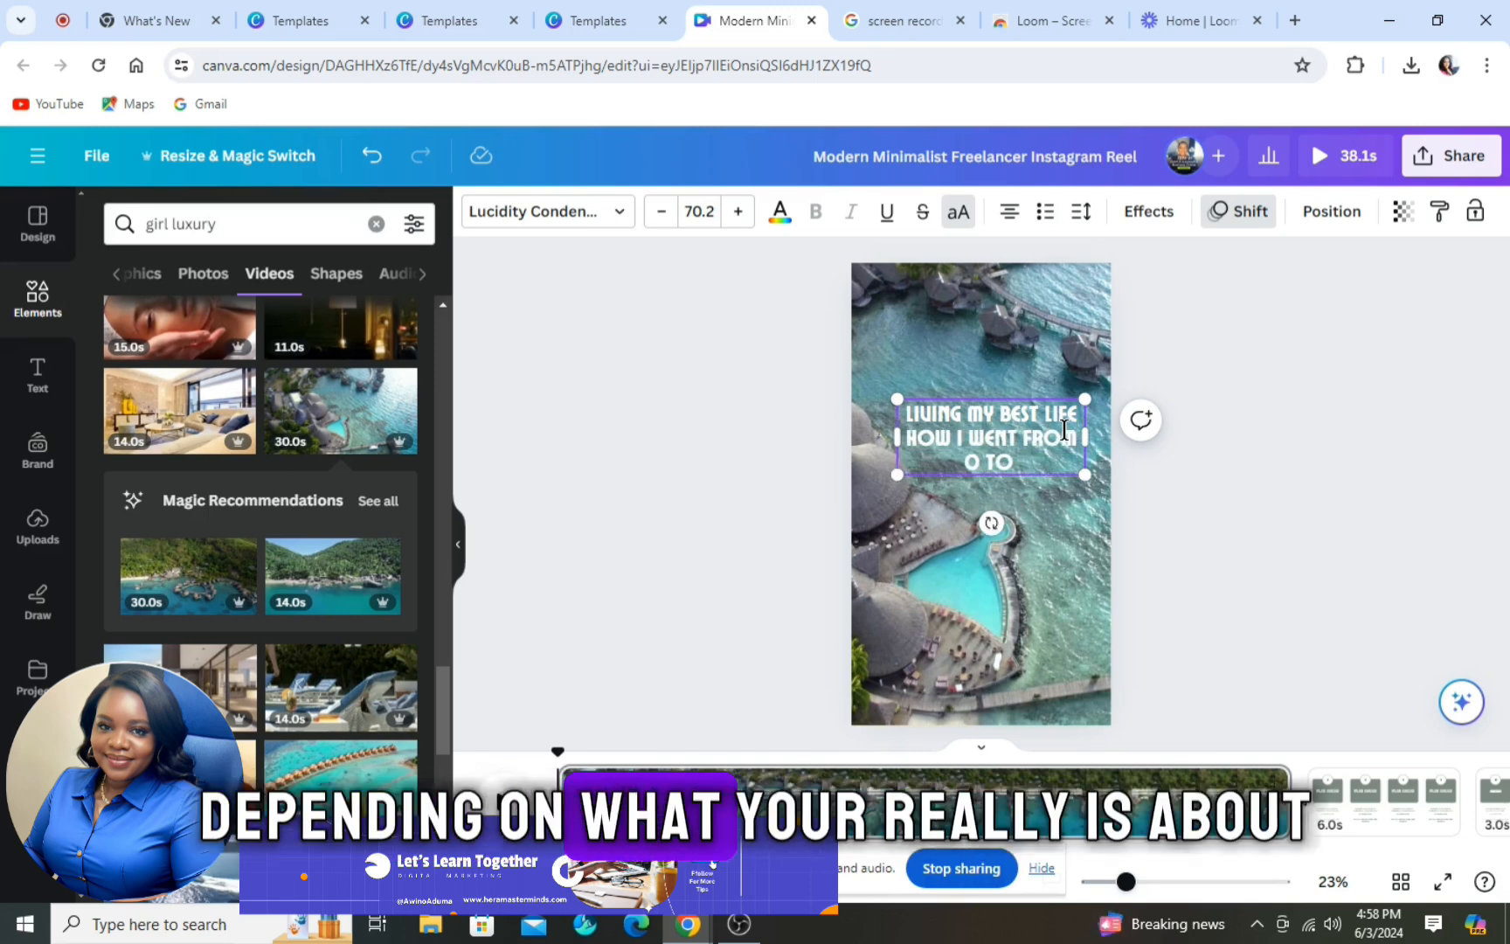
type(" 10K IN")
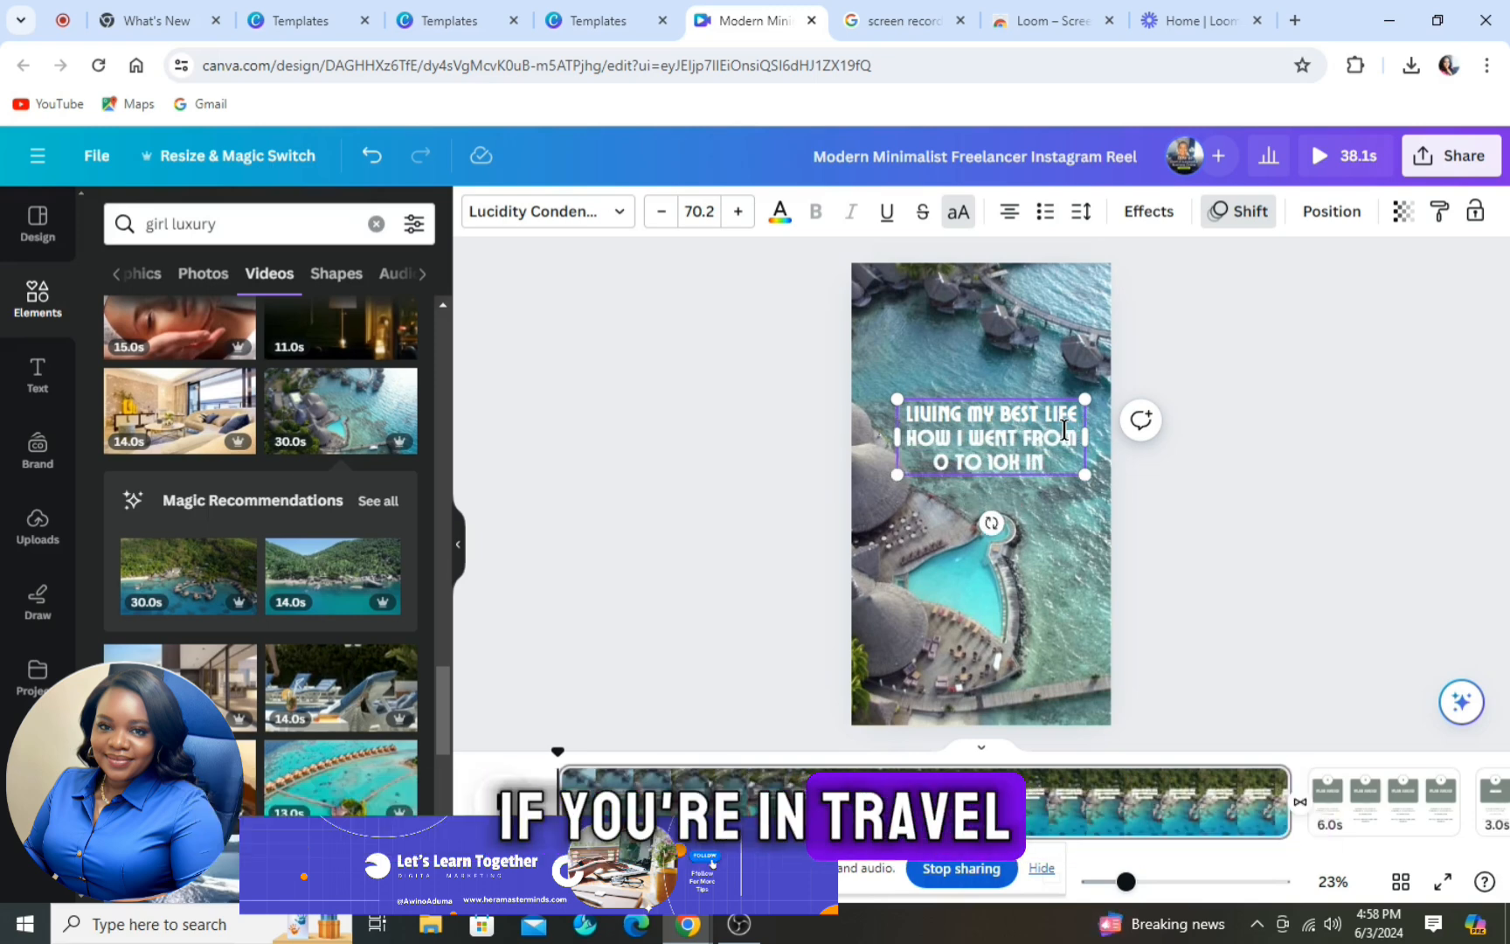
type(" 5 MONTHS")
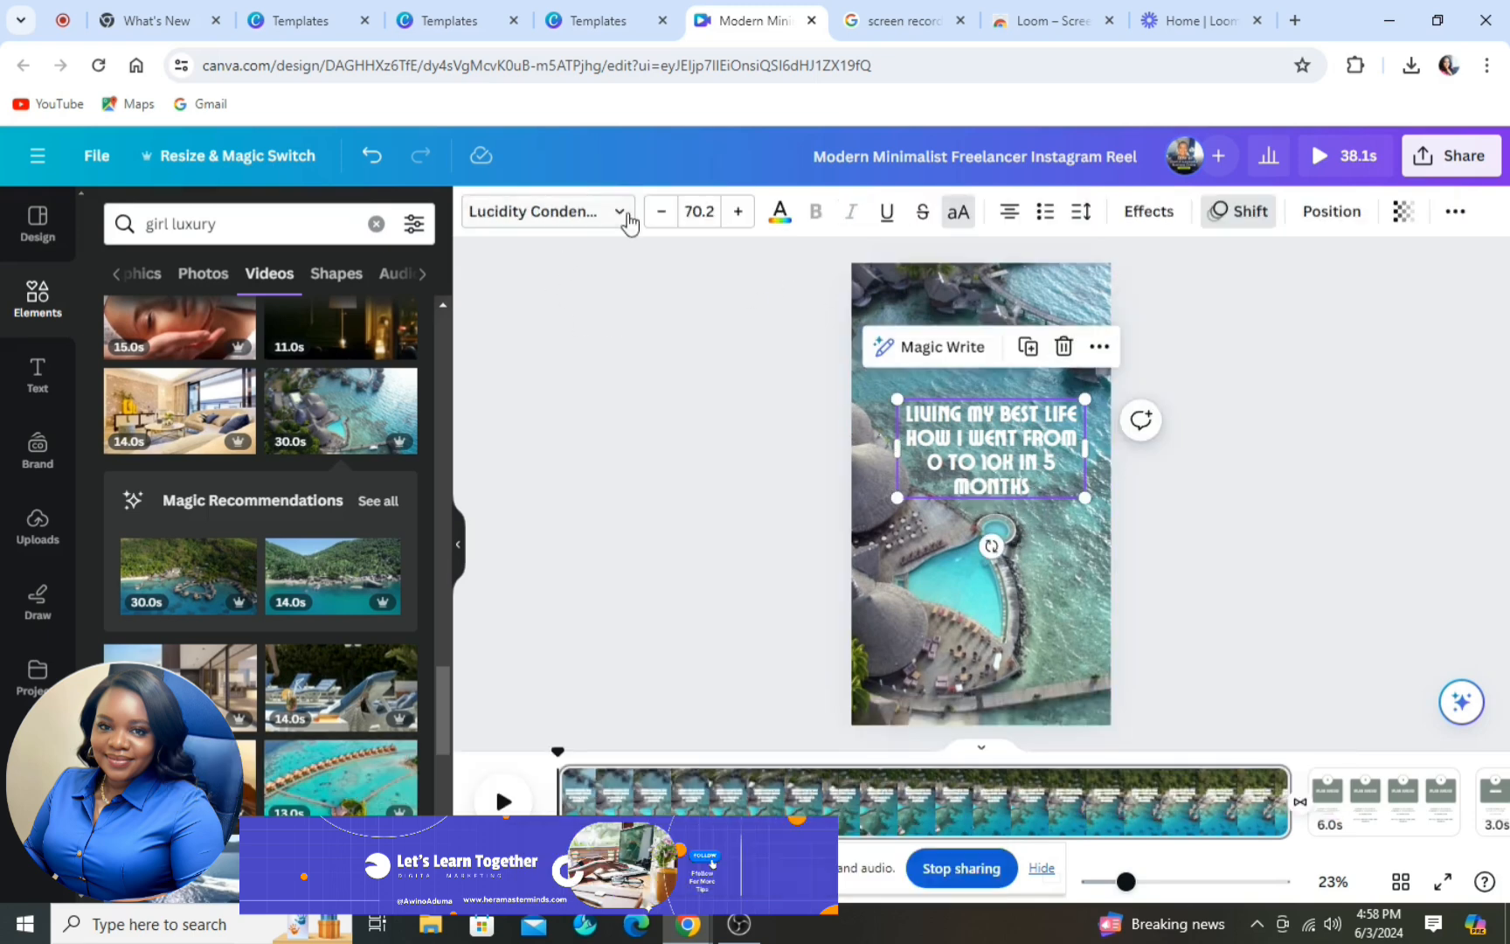
Step: Change the heading's font to Yeseva One
left_click(620, 212)
scroll(249, 450, "down", 5)
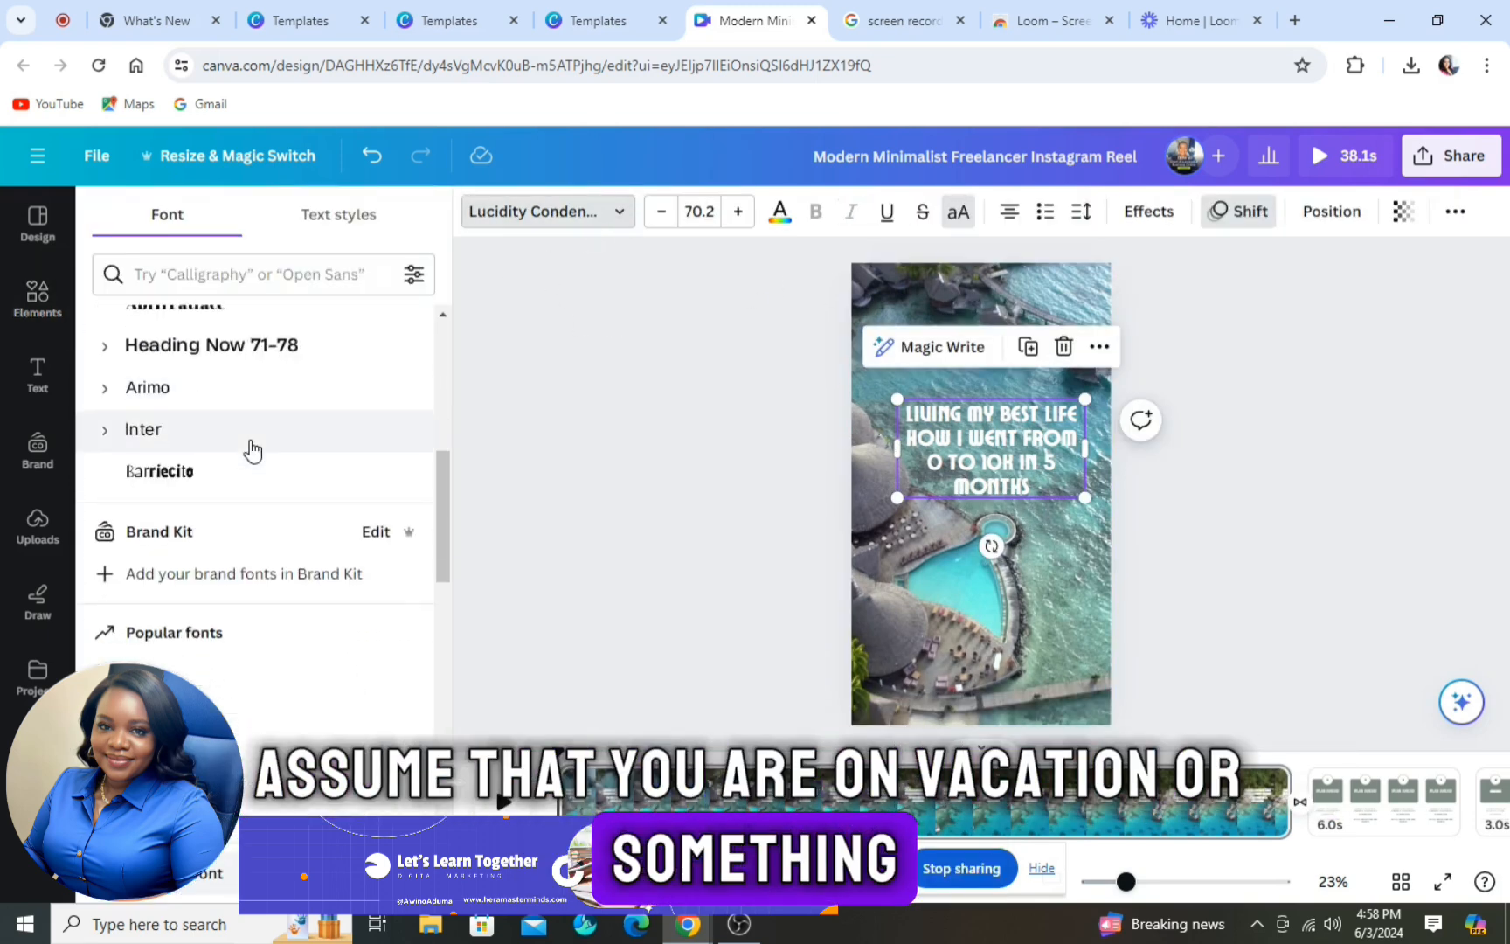
scroll(252, 450, "down", 12)
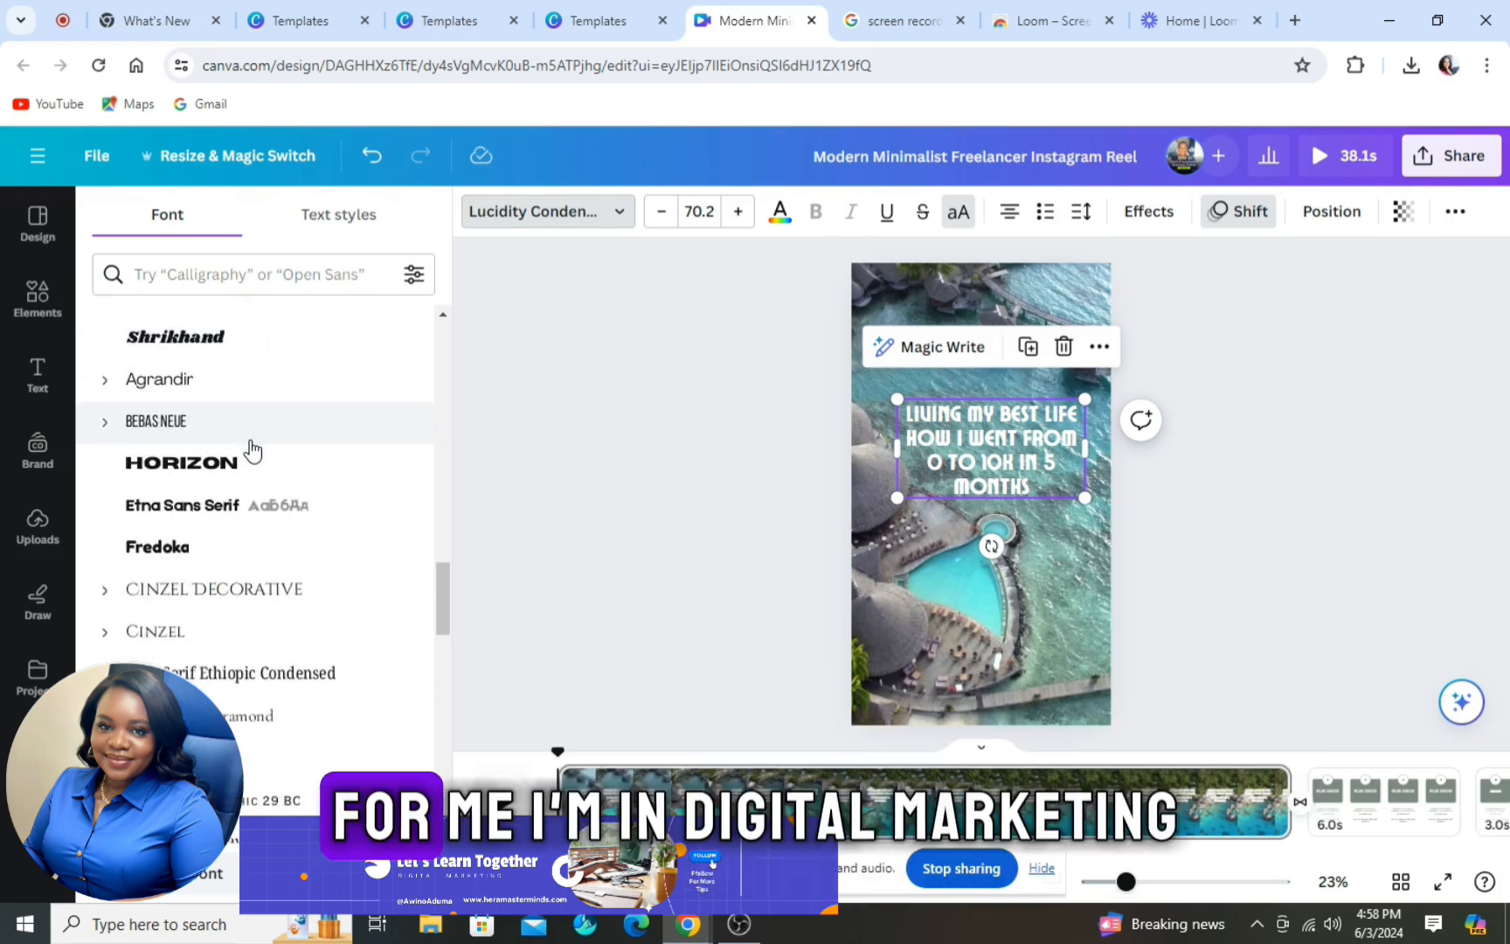
scroll(251, 450, "down", 10)
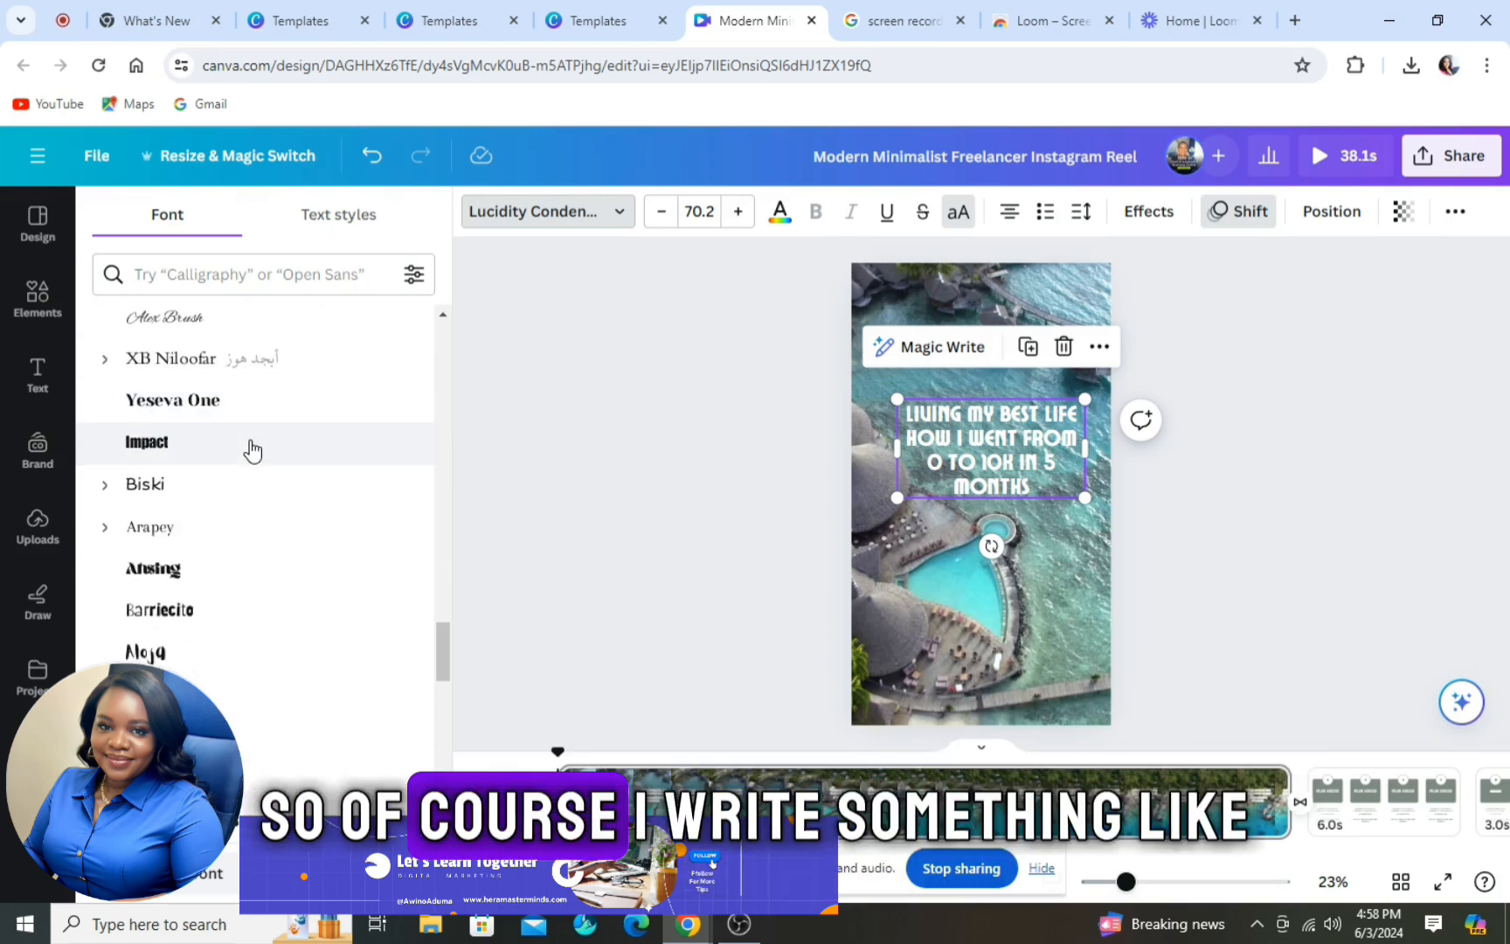
left_click(231, 417)
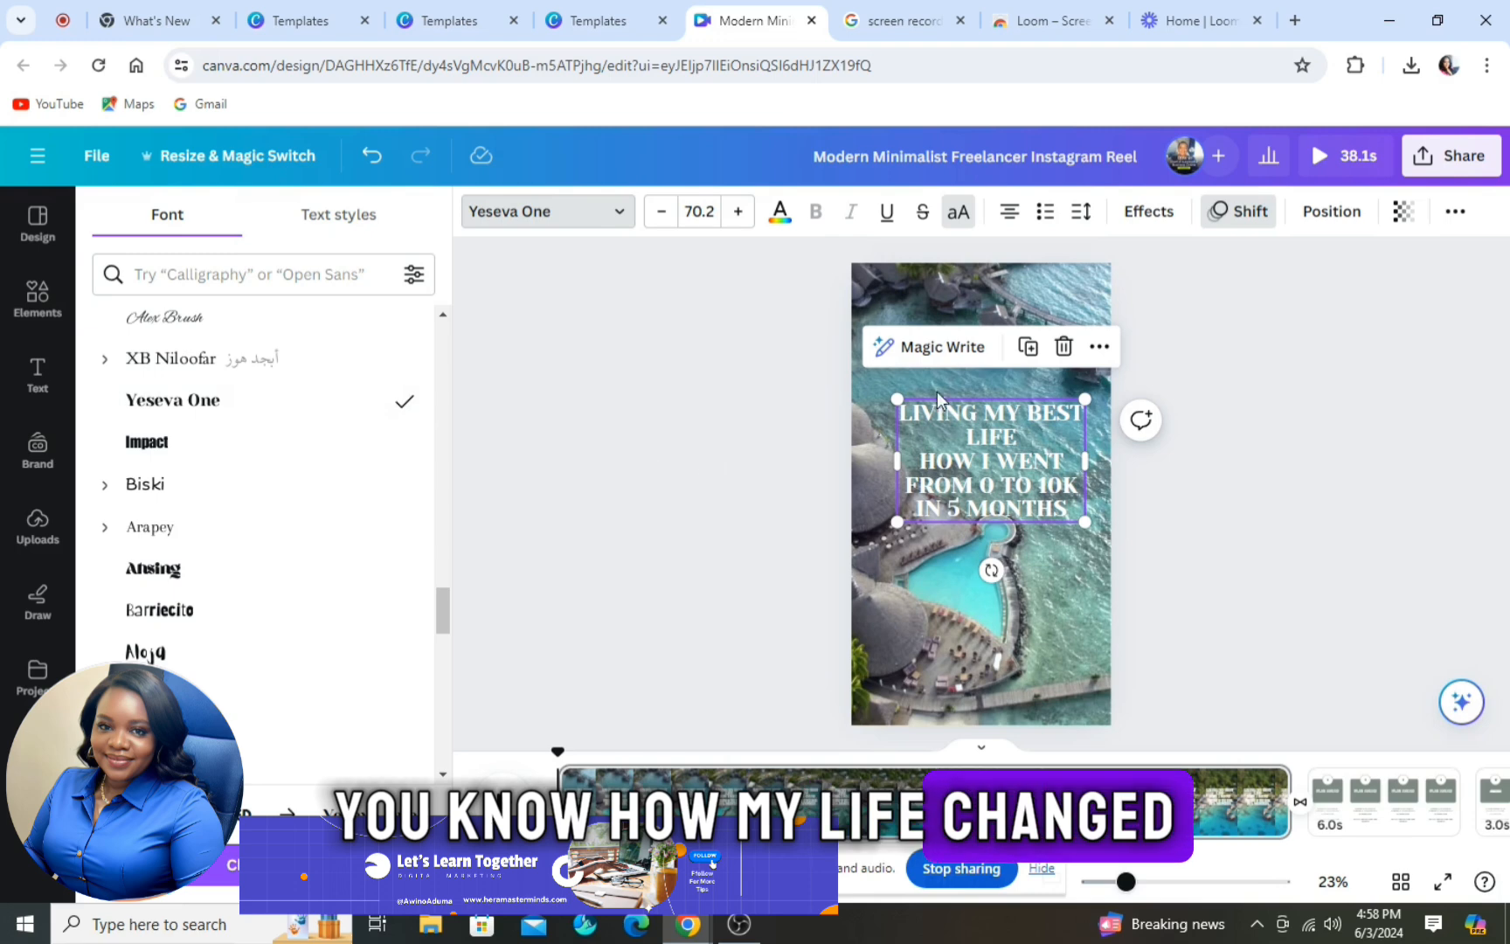
Step: Try Magic Write's "More fun" version of the heading and undo it
left_click(888, 351)
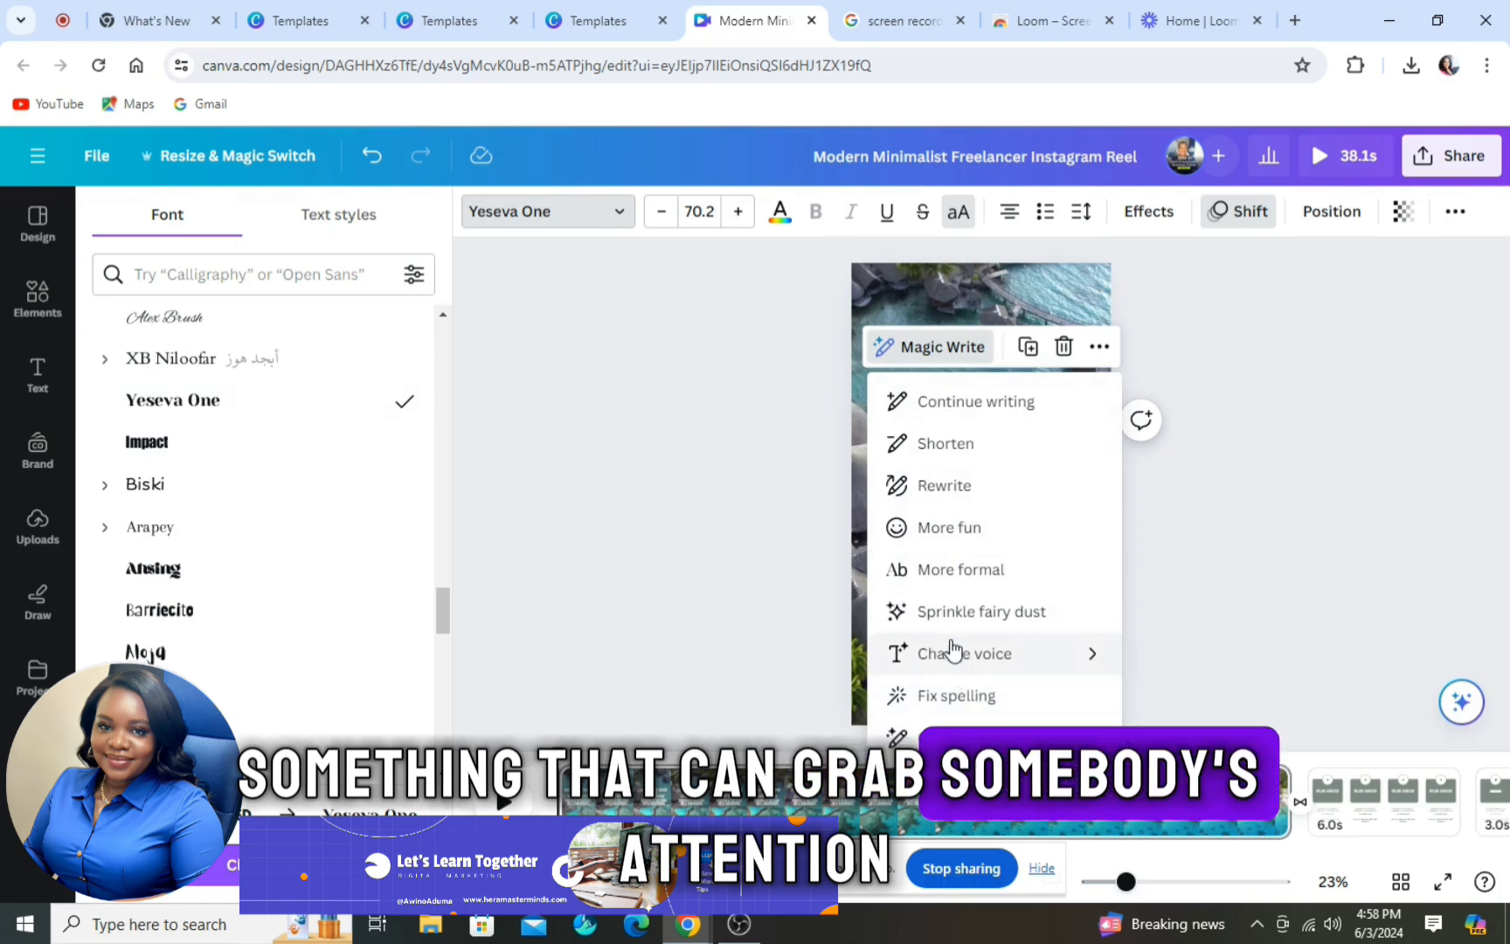
left_click(925, 526)
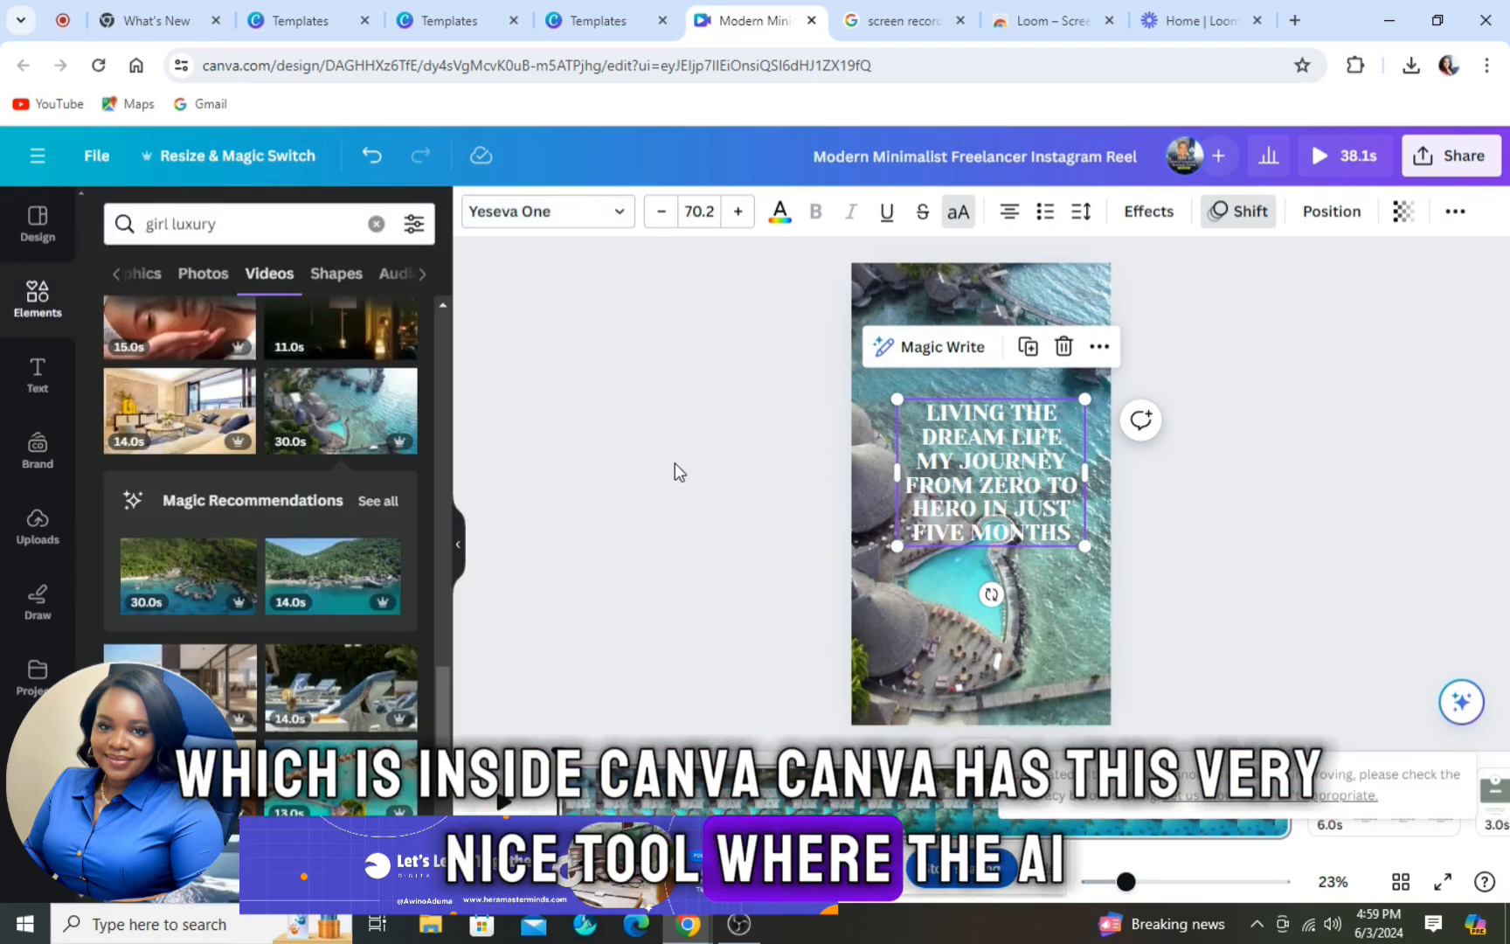
left_click(1295, 535)
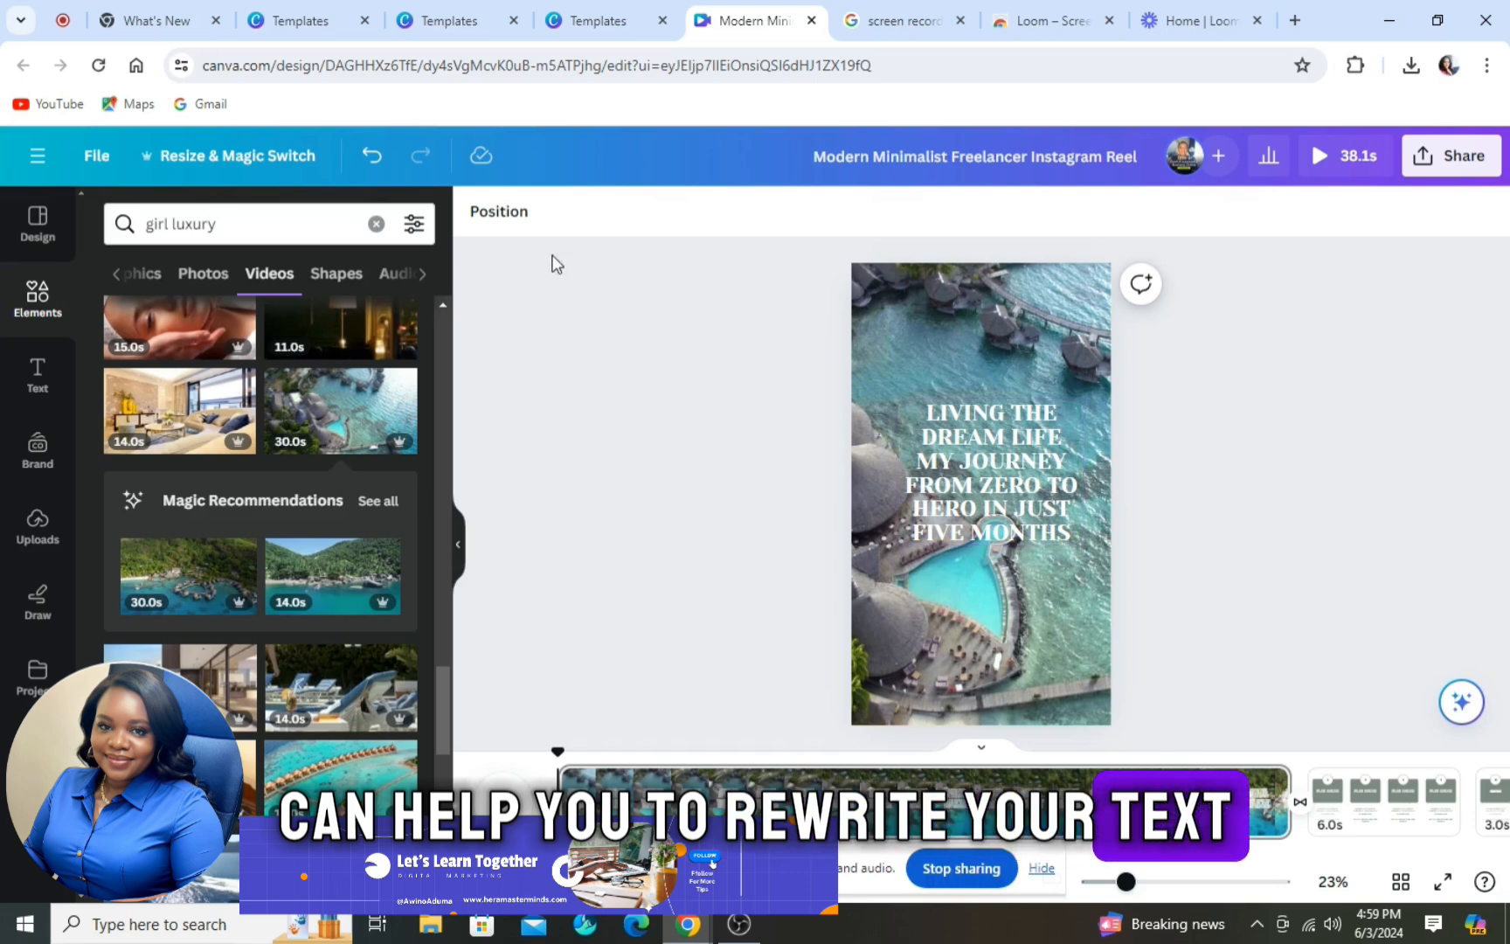
left_click(371, 157)
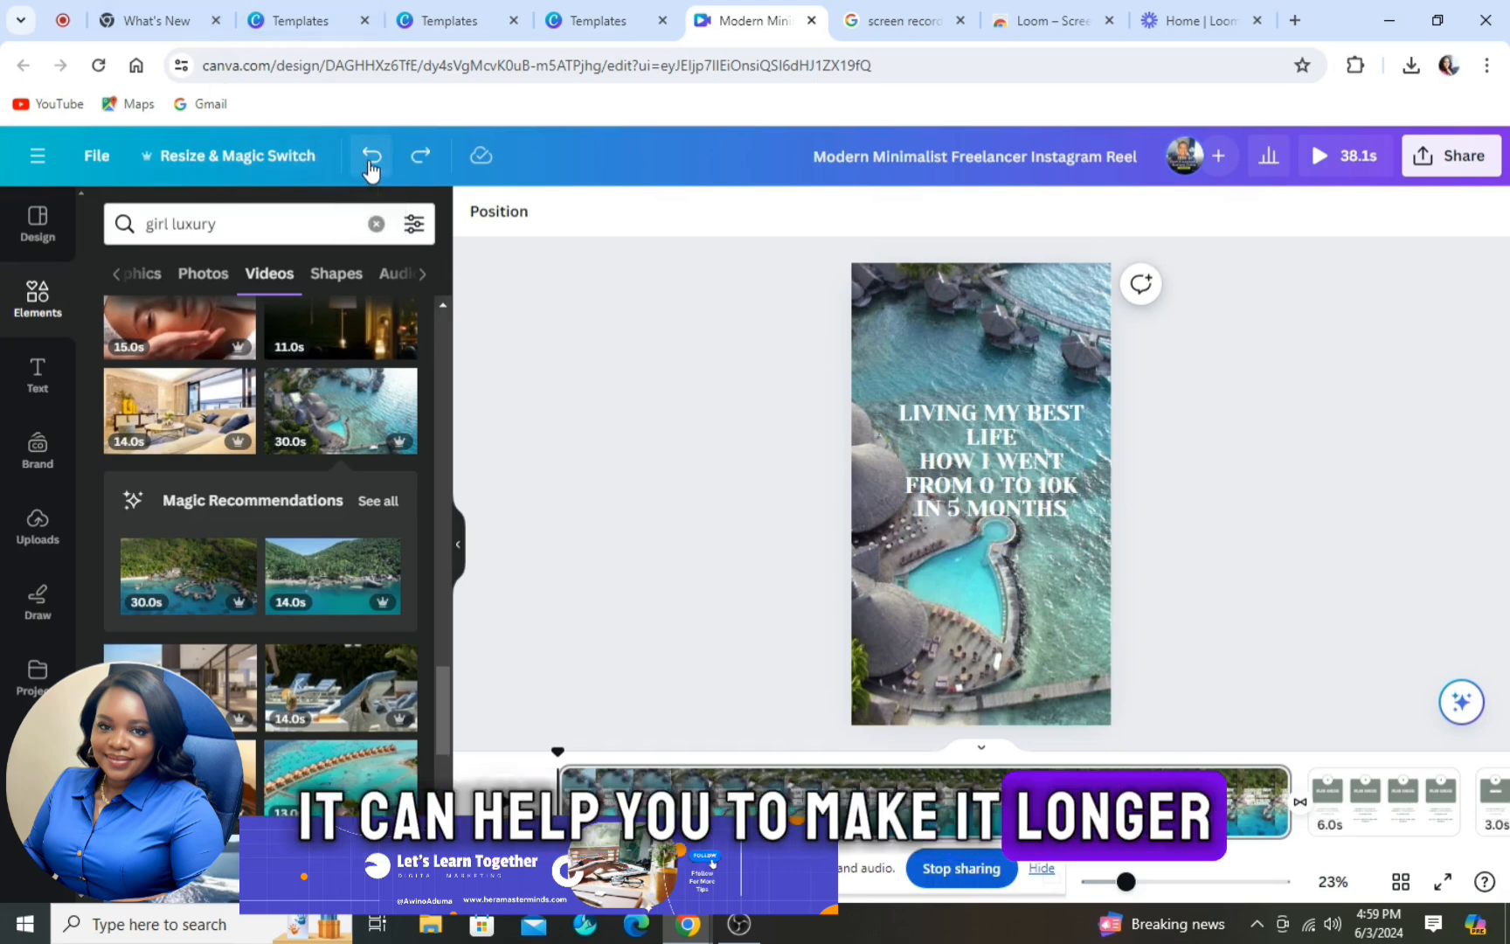
Step: Try Magic Write's "Rewrite" option on the heading and undo the rewritten text
left_click(957, 456)
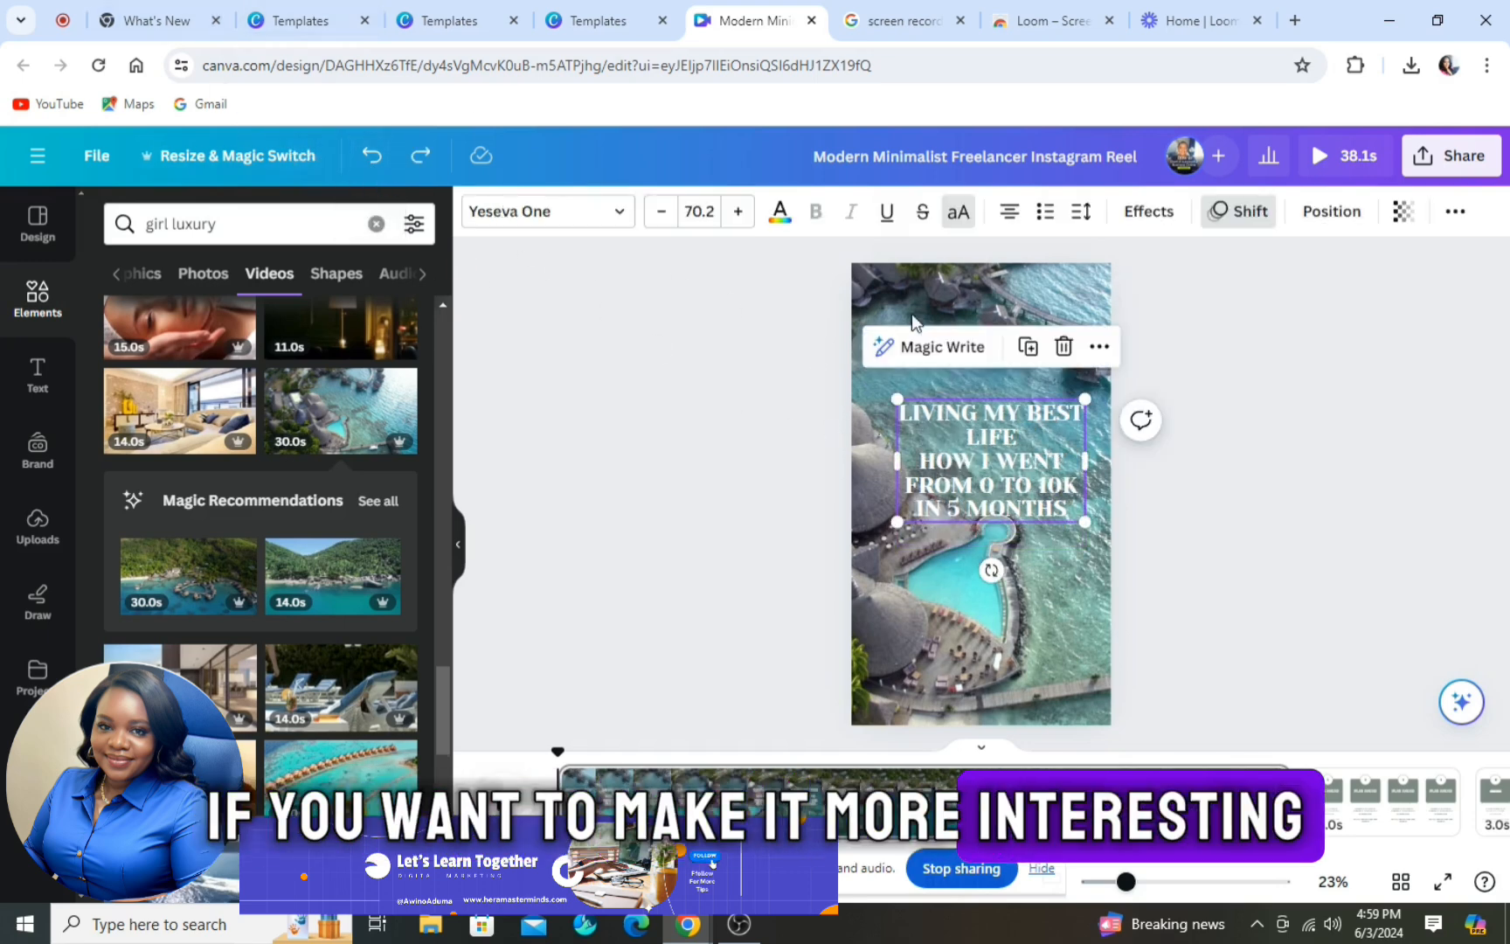
left_click(890, 354)
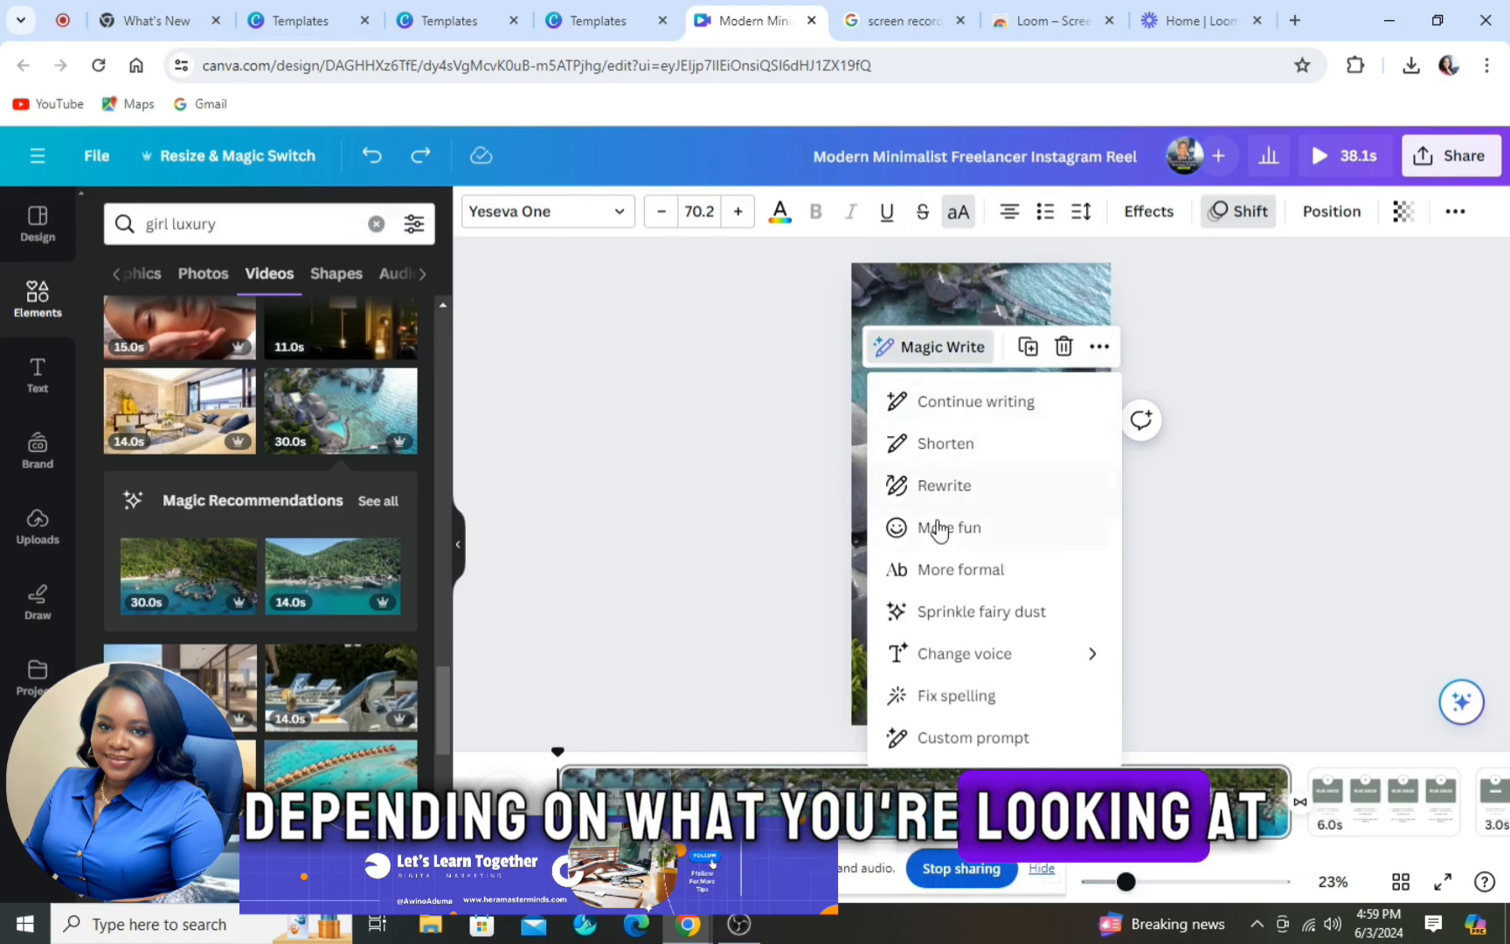
left_click(938, 487)
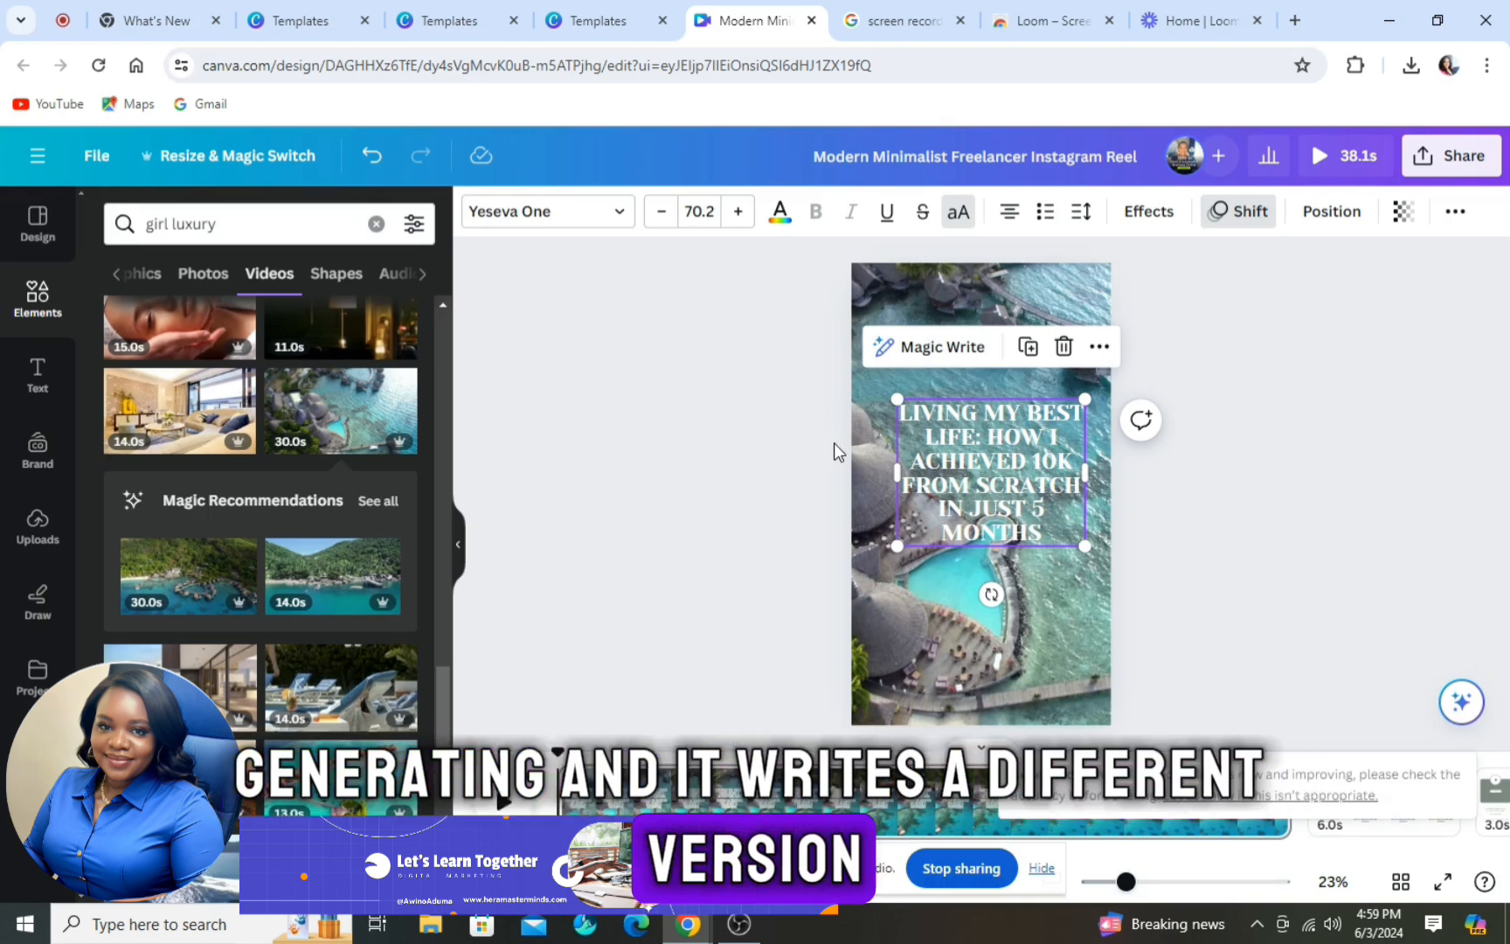
left_click(369, 169)
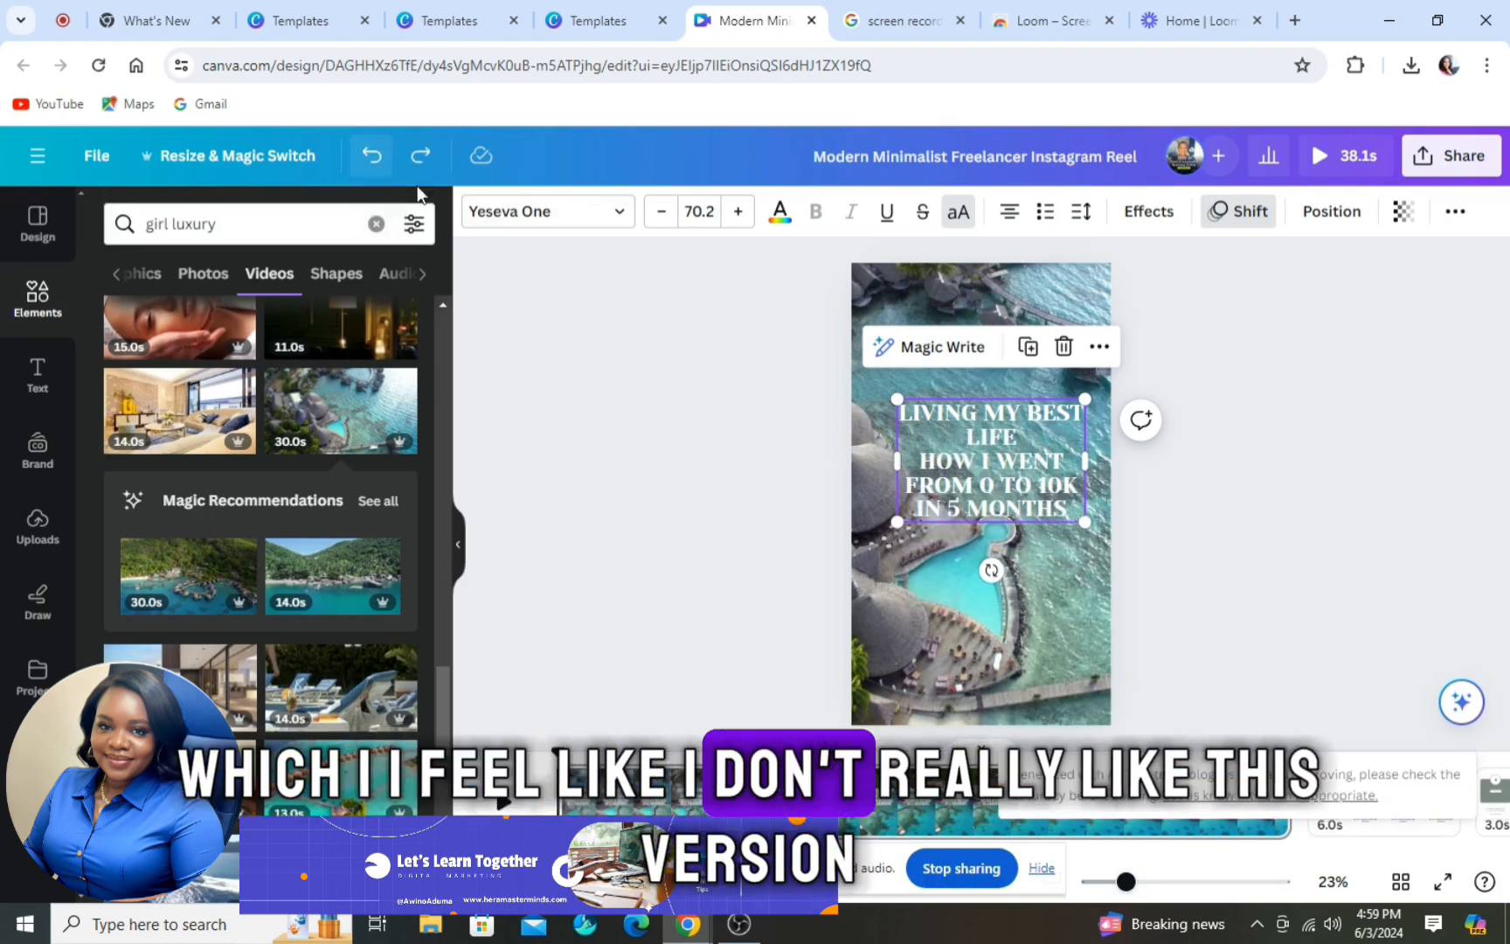
left_click(1179, 482)
left_click(1034, 463)
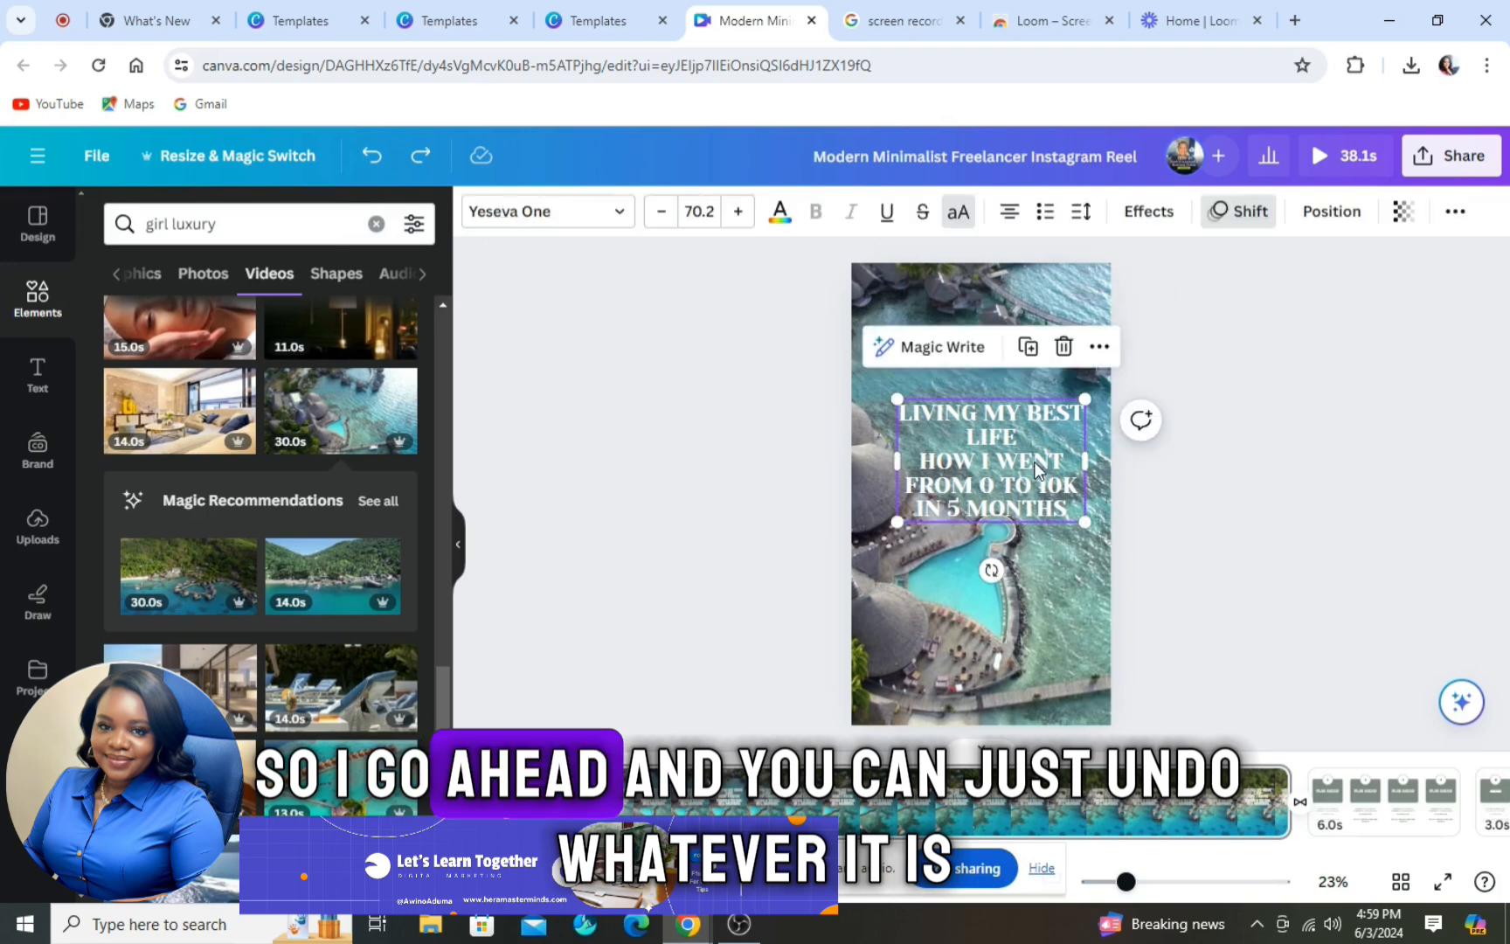
left_click(1168, 584)
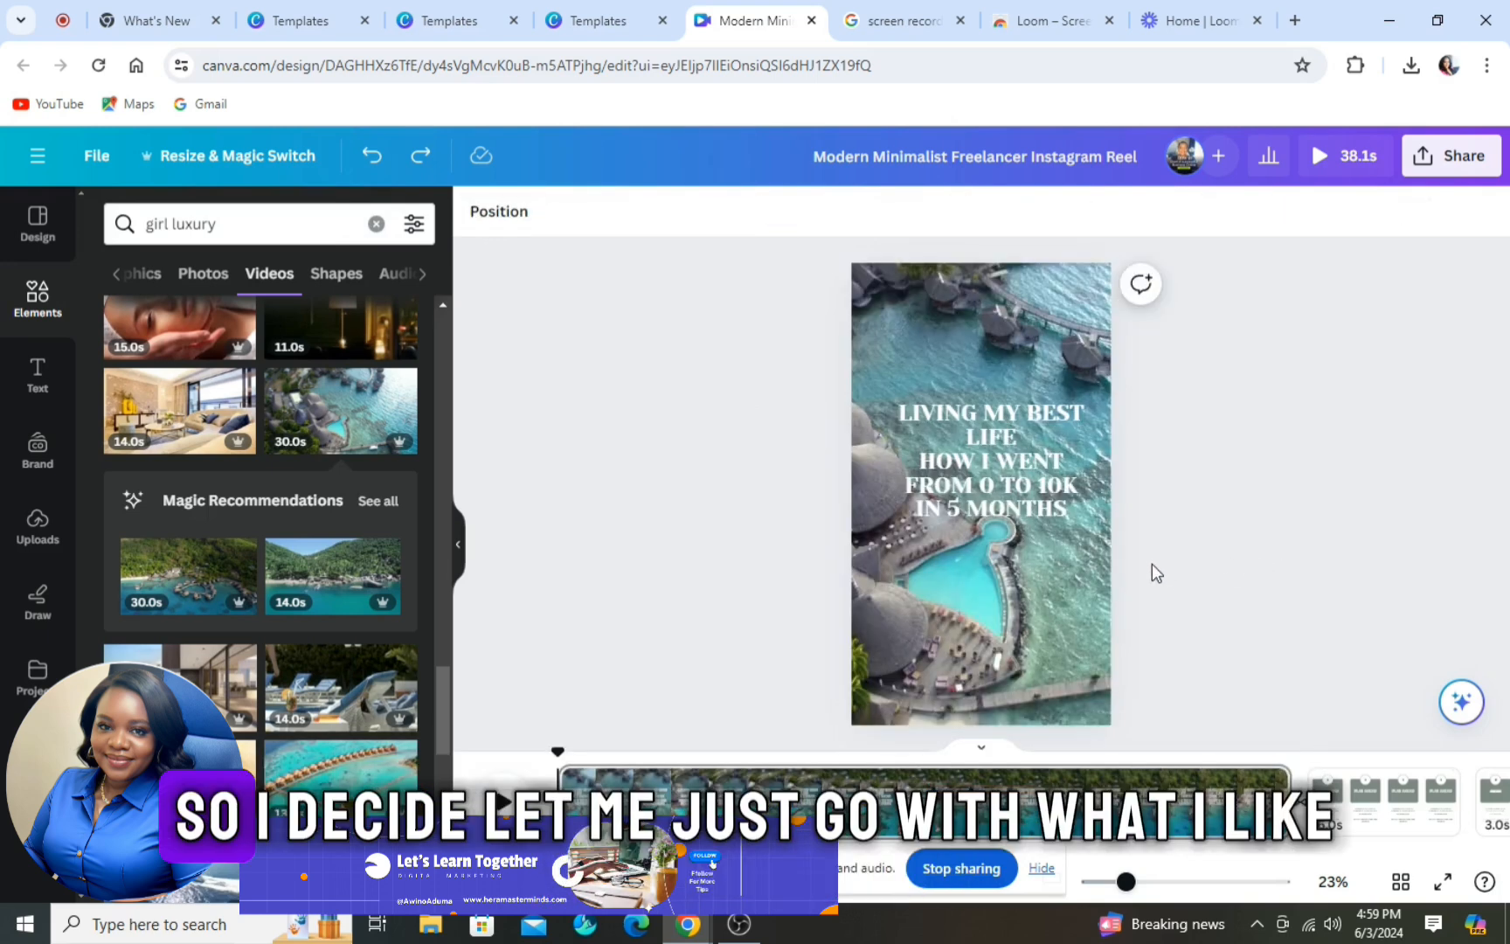
Step: Change the heading's text animation to Typewriter
left_click(1027, 487)
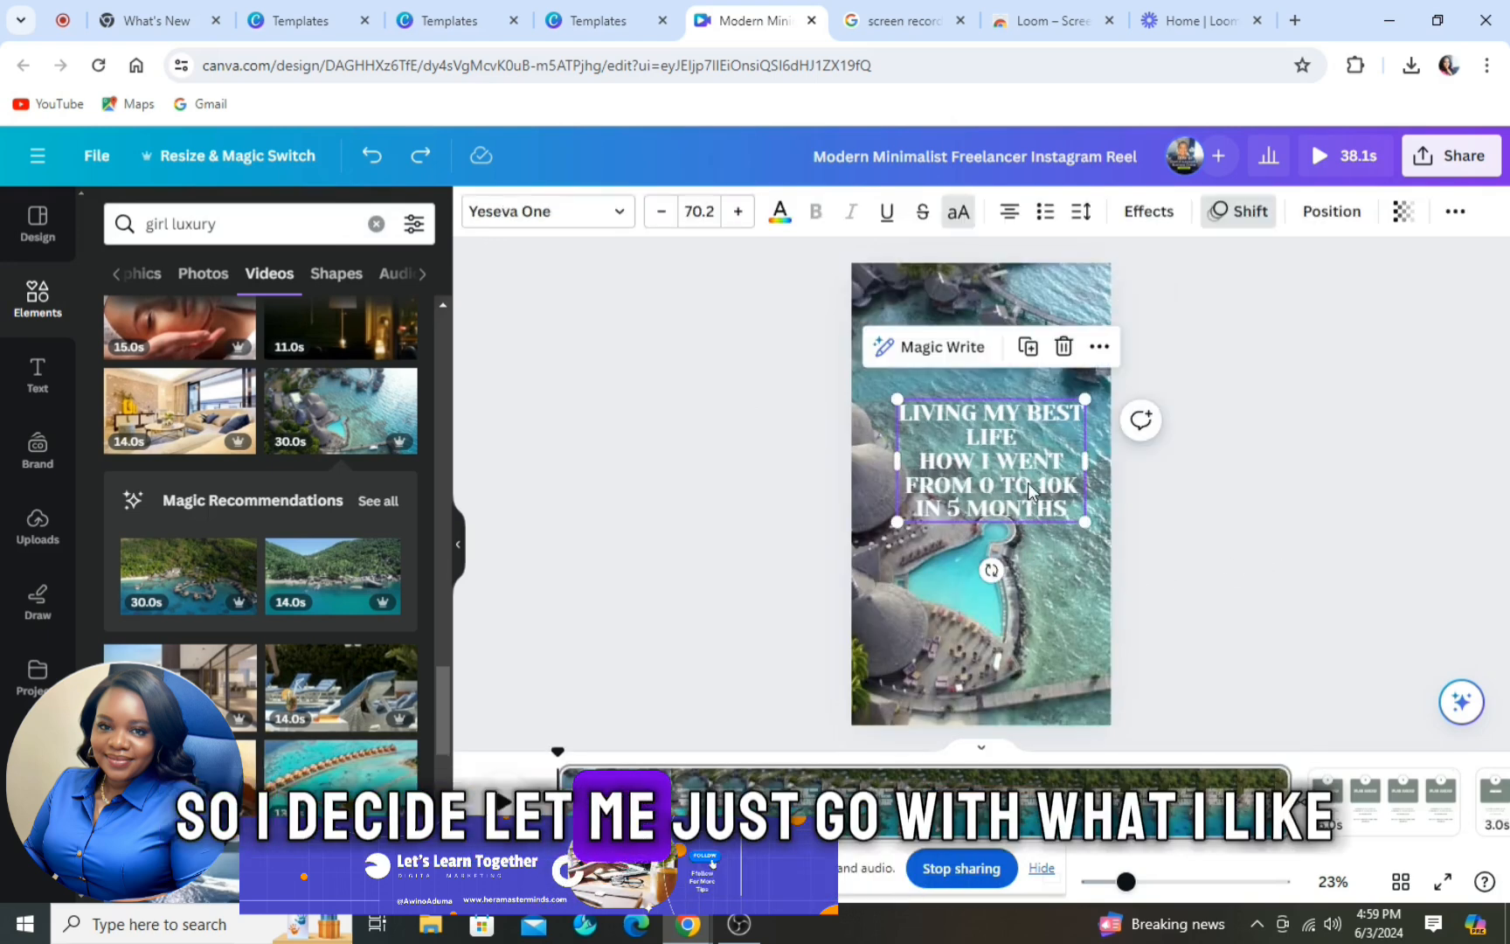
left_click(1229, 229)
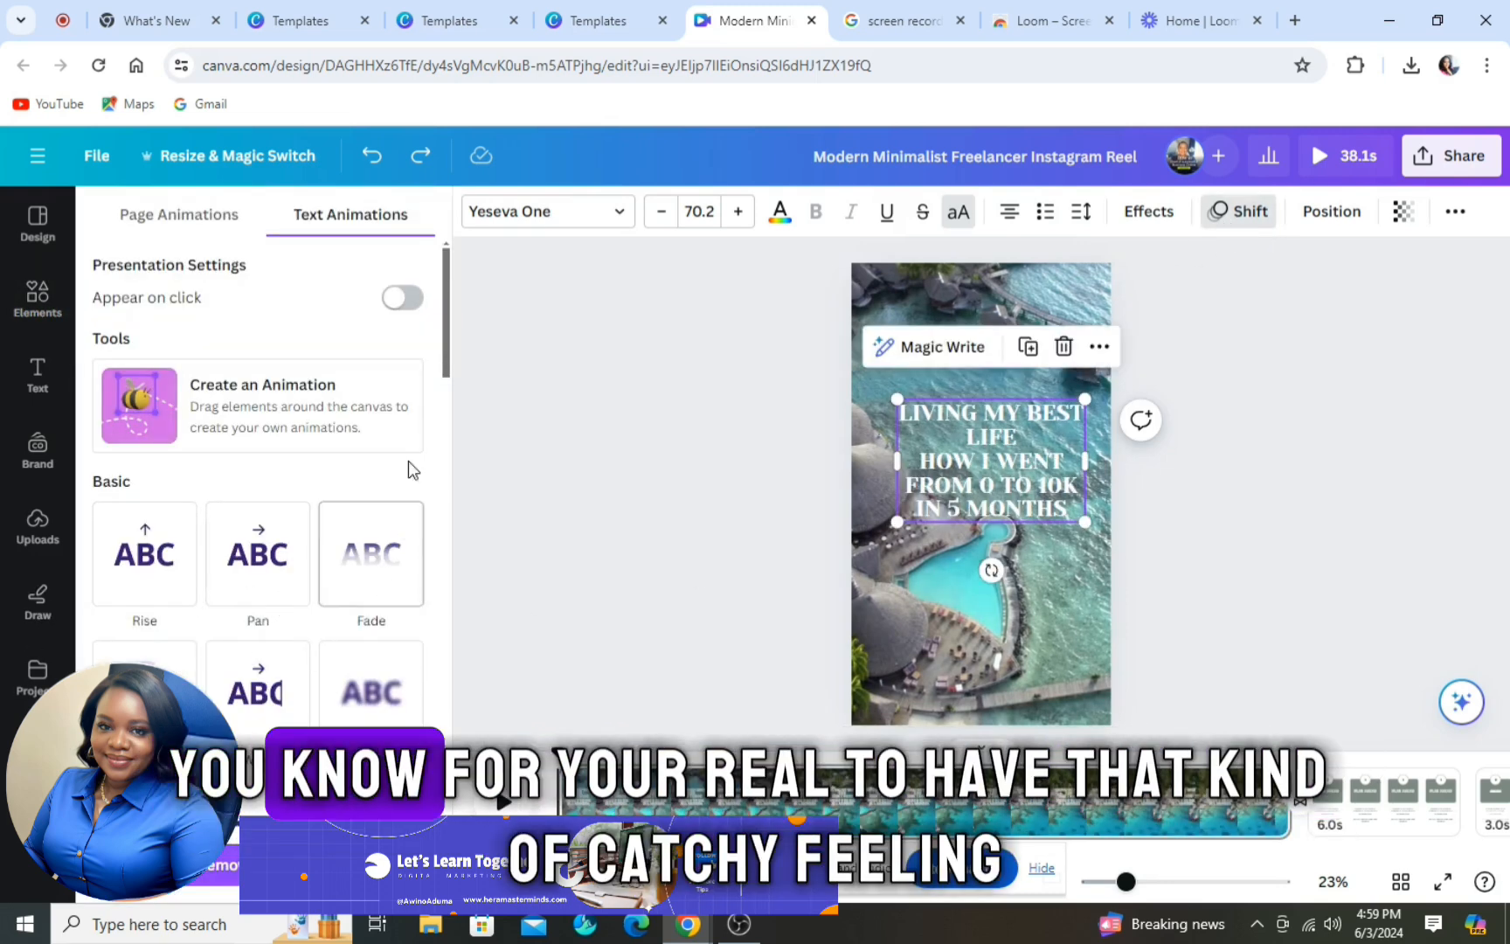
scroll(449, 395, "down", 3)
scroll(449, 395, "down", 2)
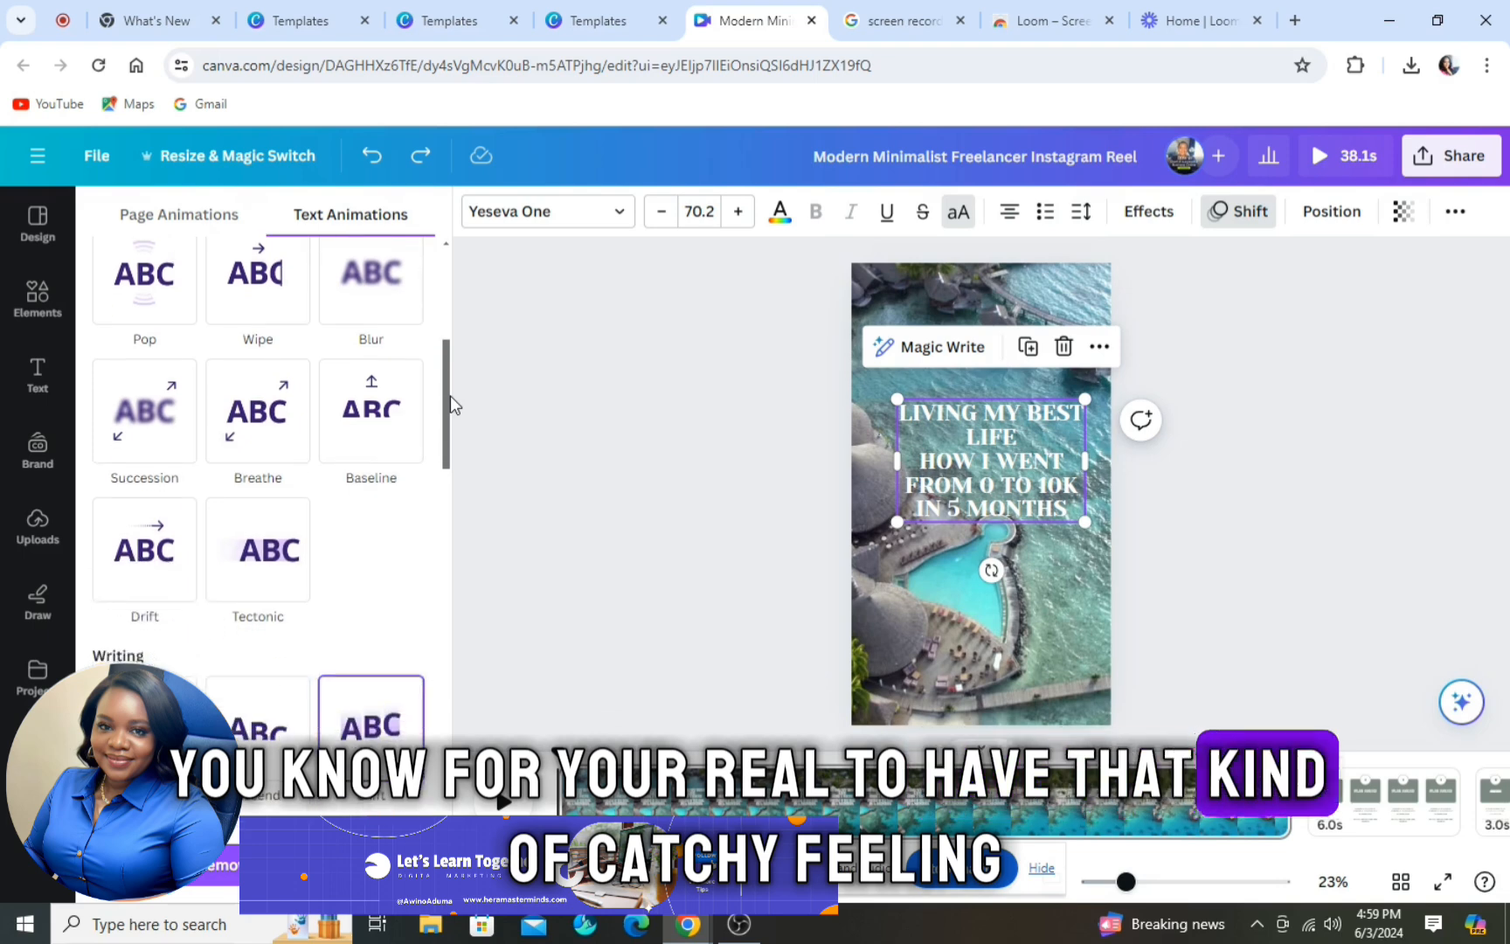
scroll(449, 395, "down", 4)
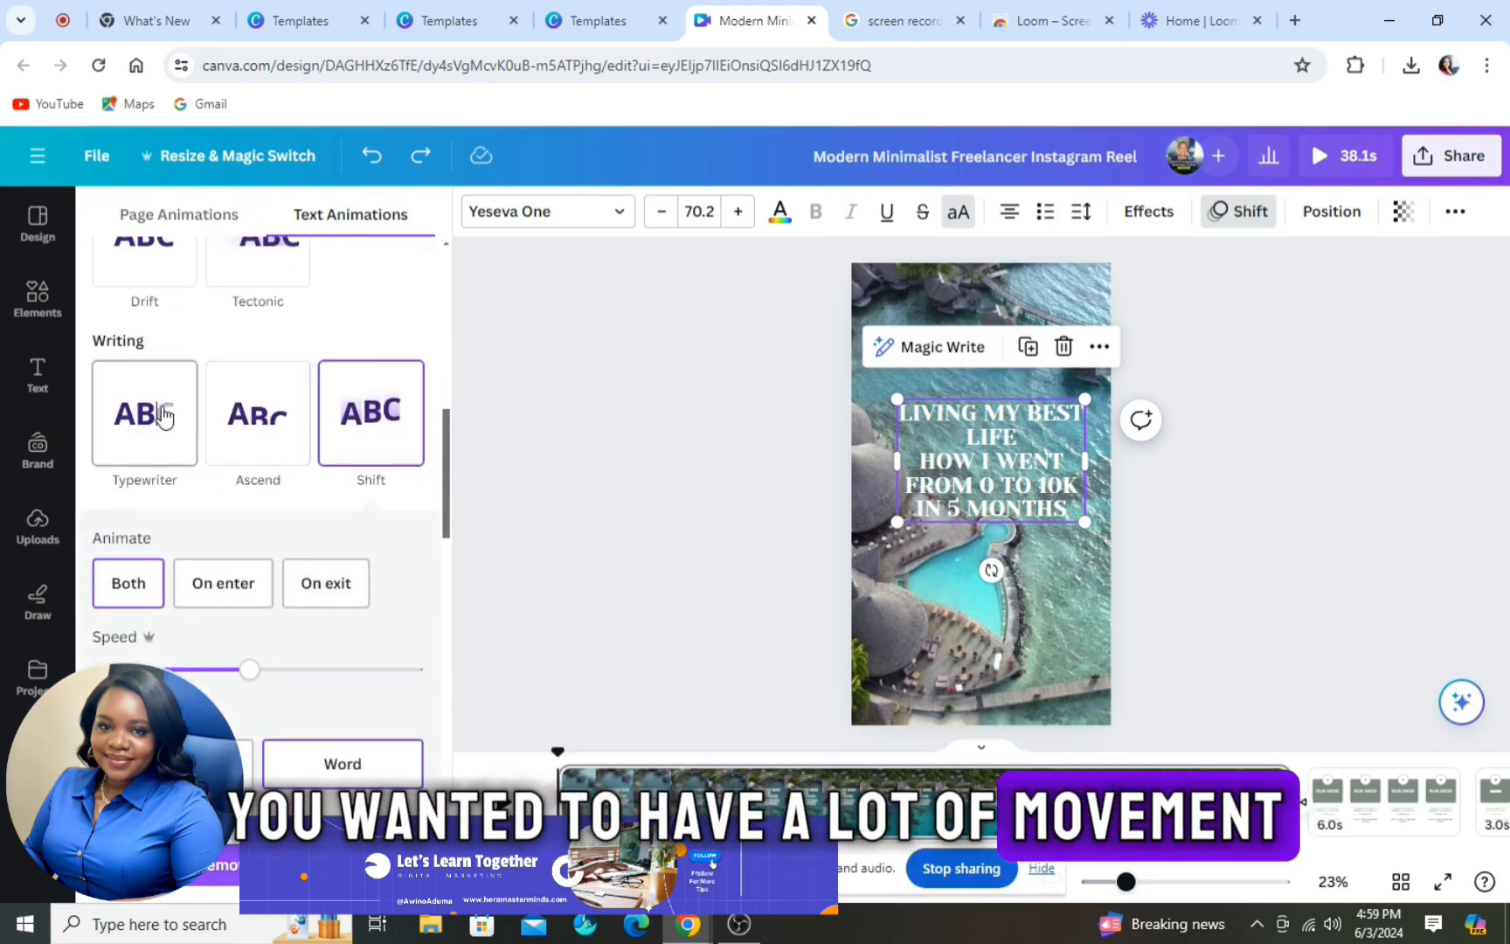
left_click(154, 424)
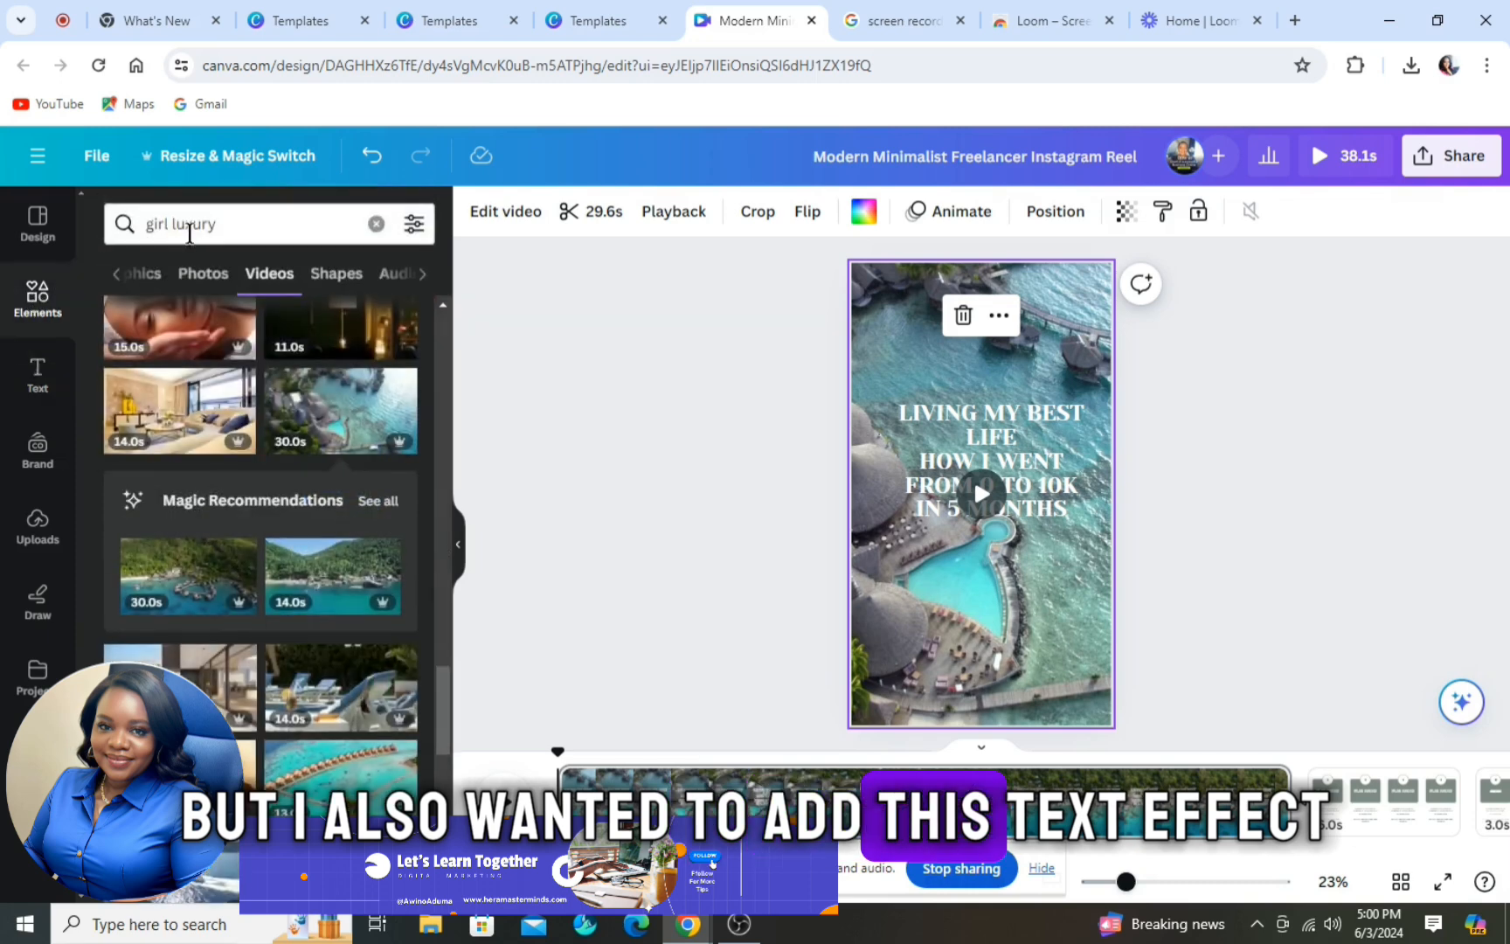
Step: Add the coral flower-shaped "Read Caption" graphic from an elements search for "read caption" and place it smaller below the heading
left_click(376, 224)
type("rea")
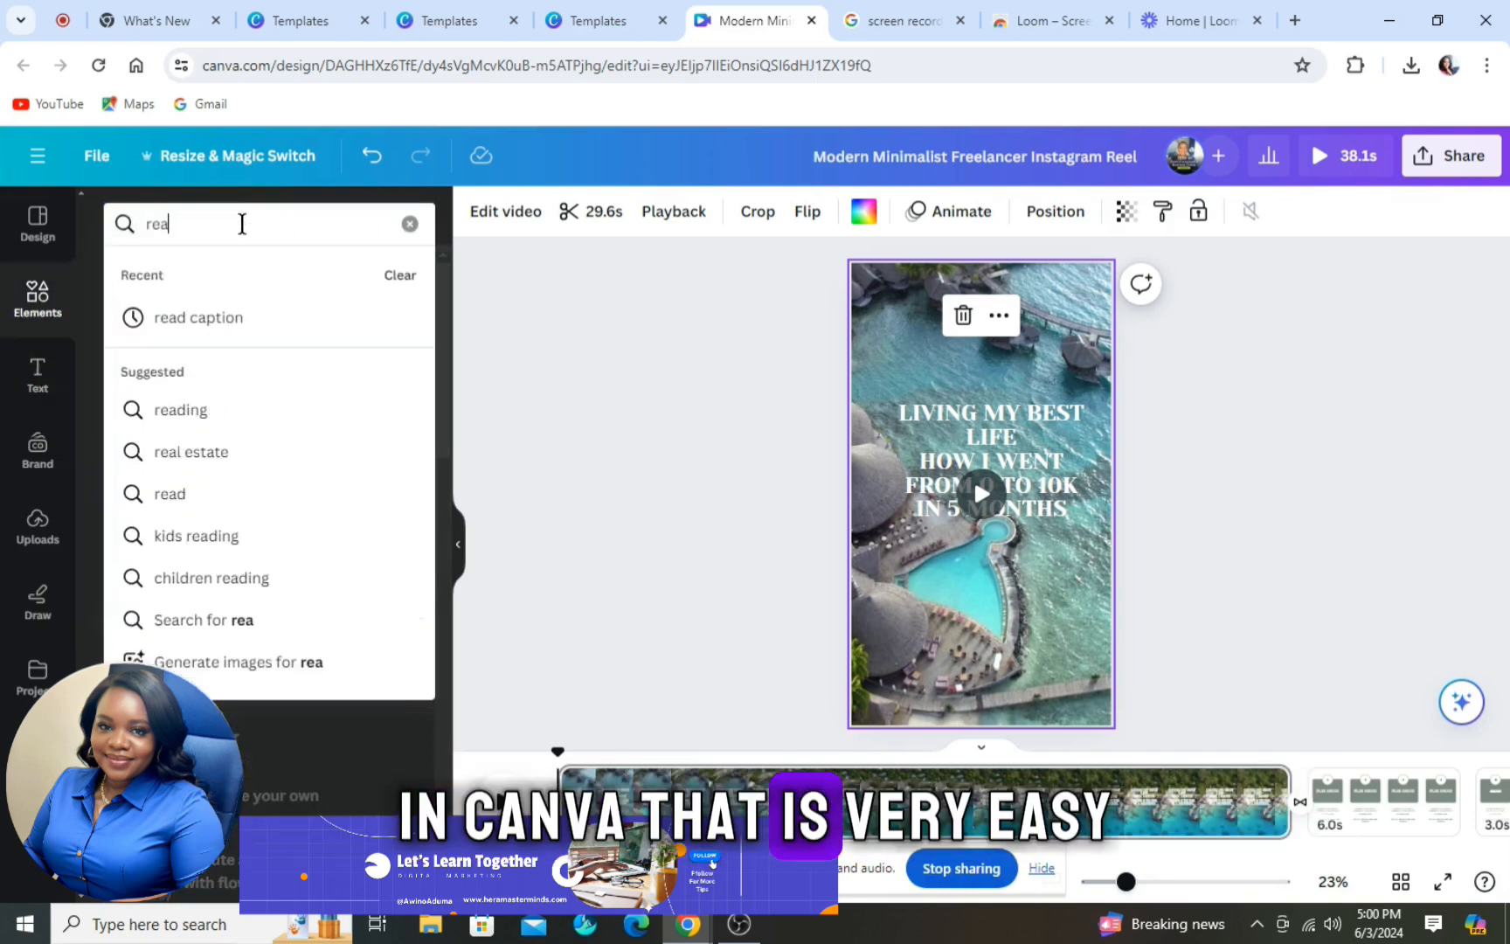
type("d caption")
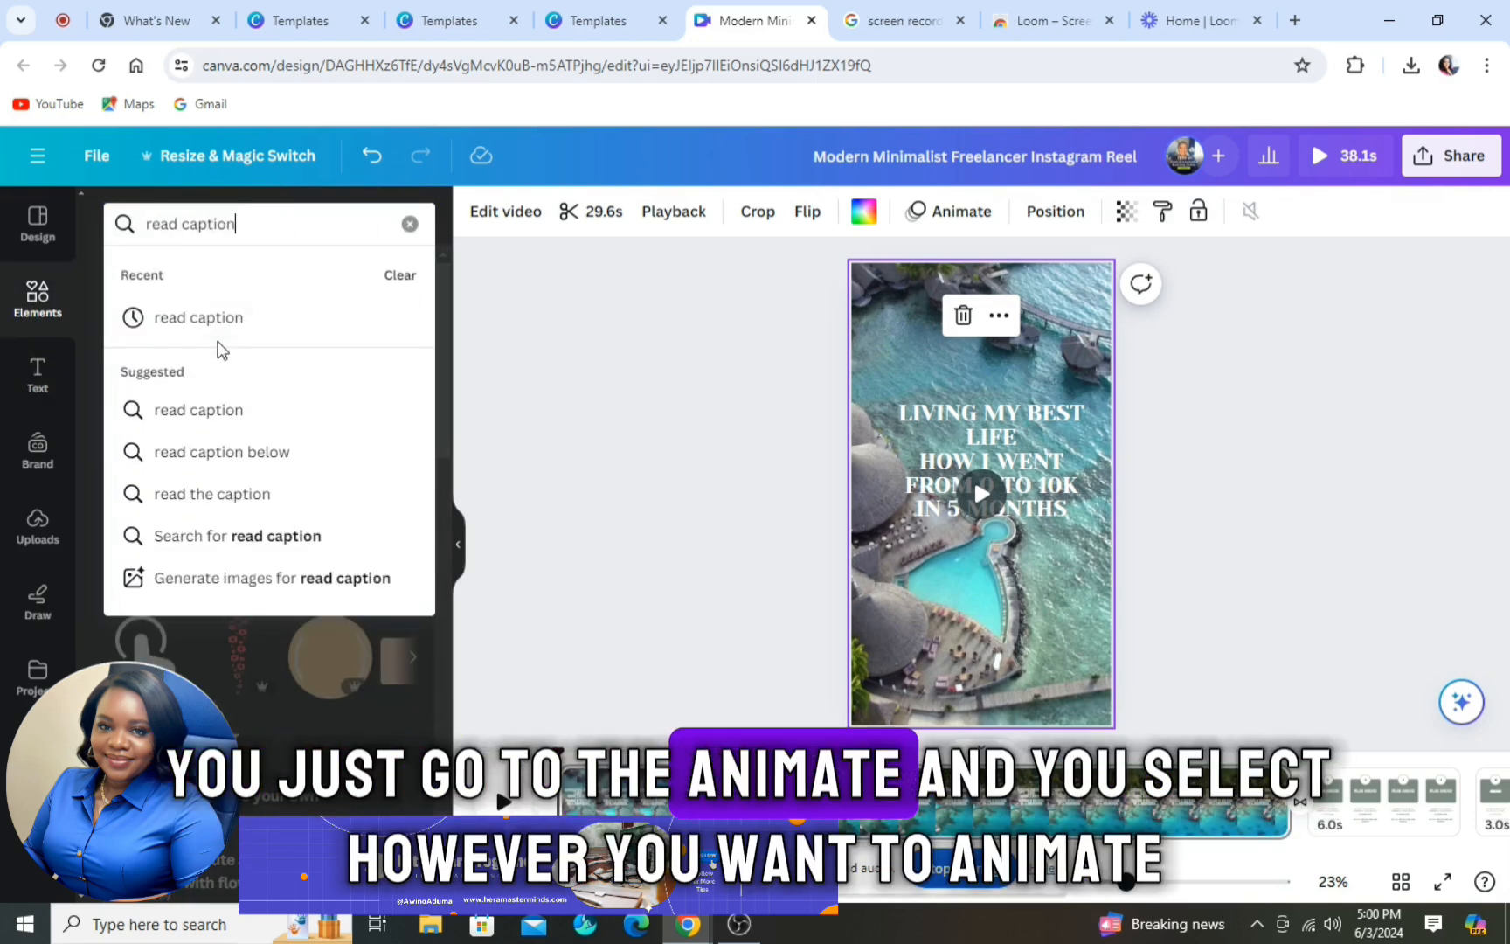
left_click(214, 330)
left_click(145, 448)
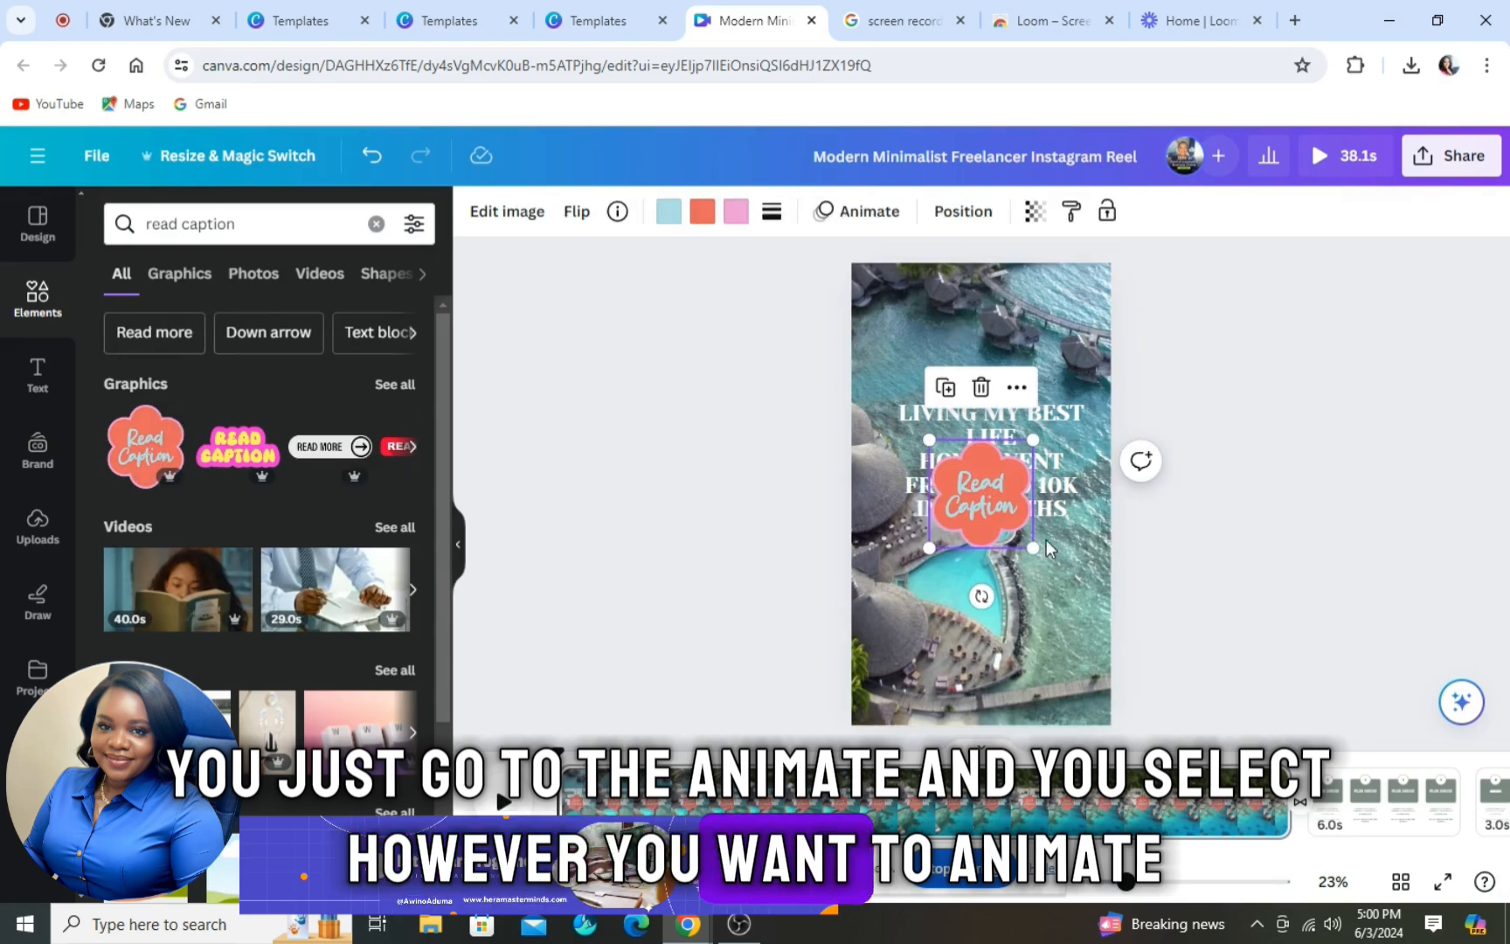
left_click_drag(1030, 547, 999, 625)
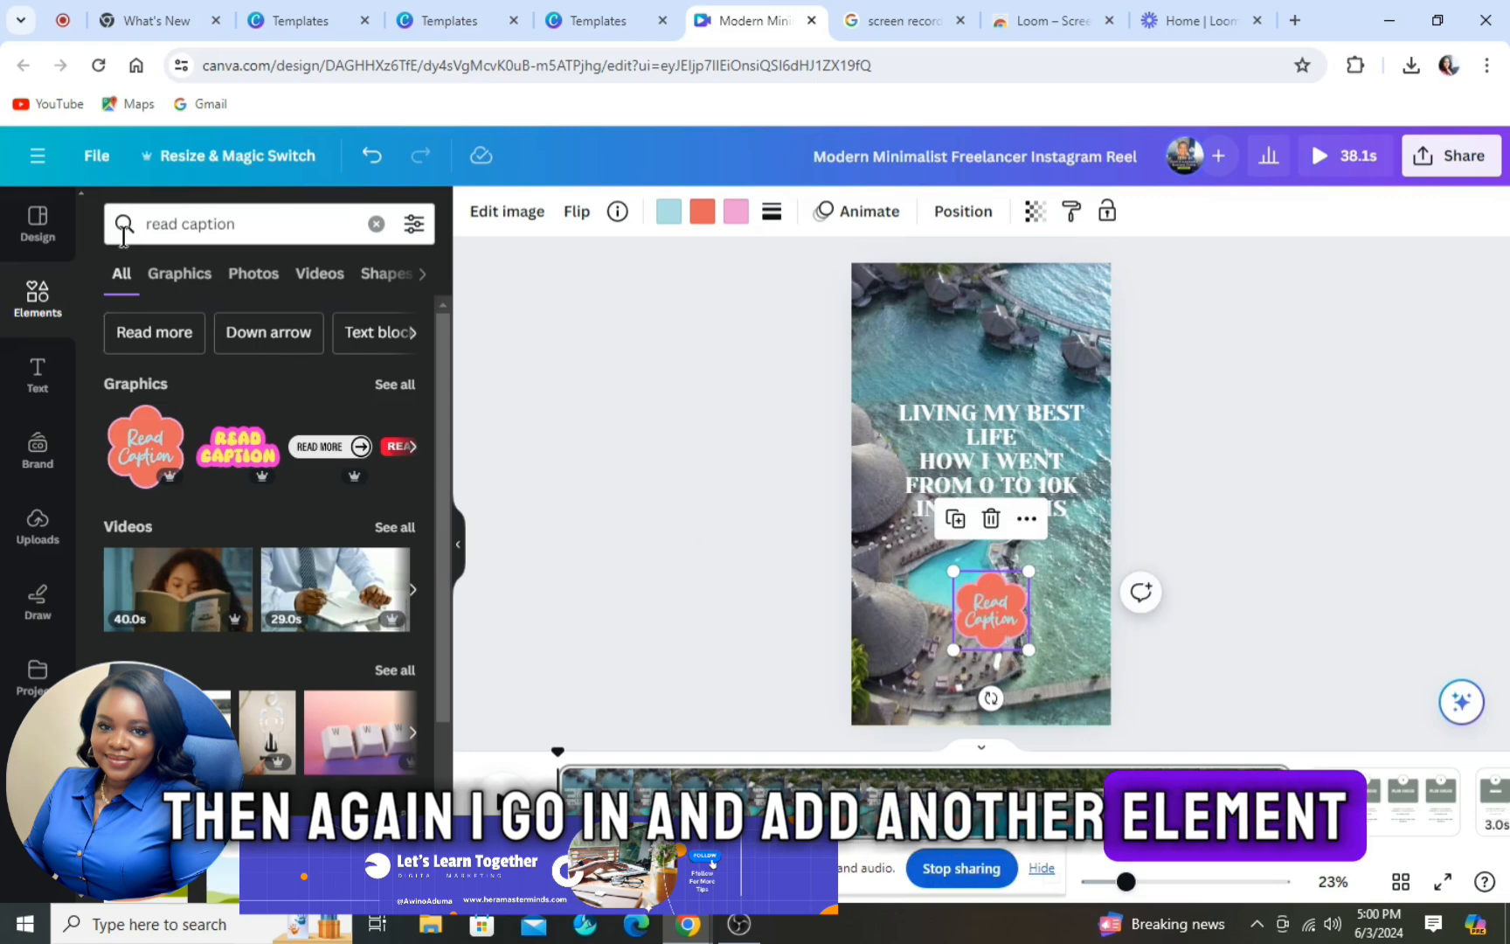
Step: Search the elements for "arrow" and add the fluffy pink downward arrow from the photo results
left_click(376, 224)
type("arrow")
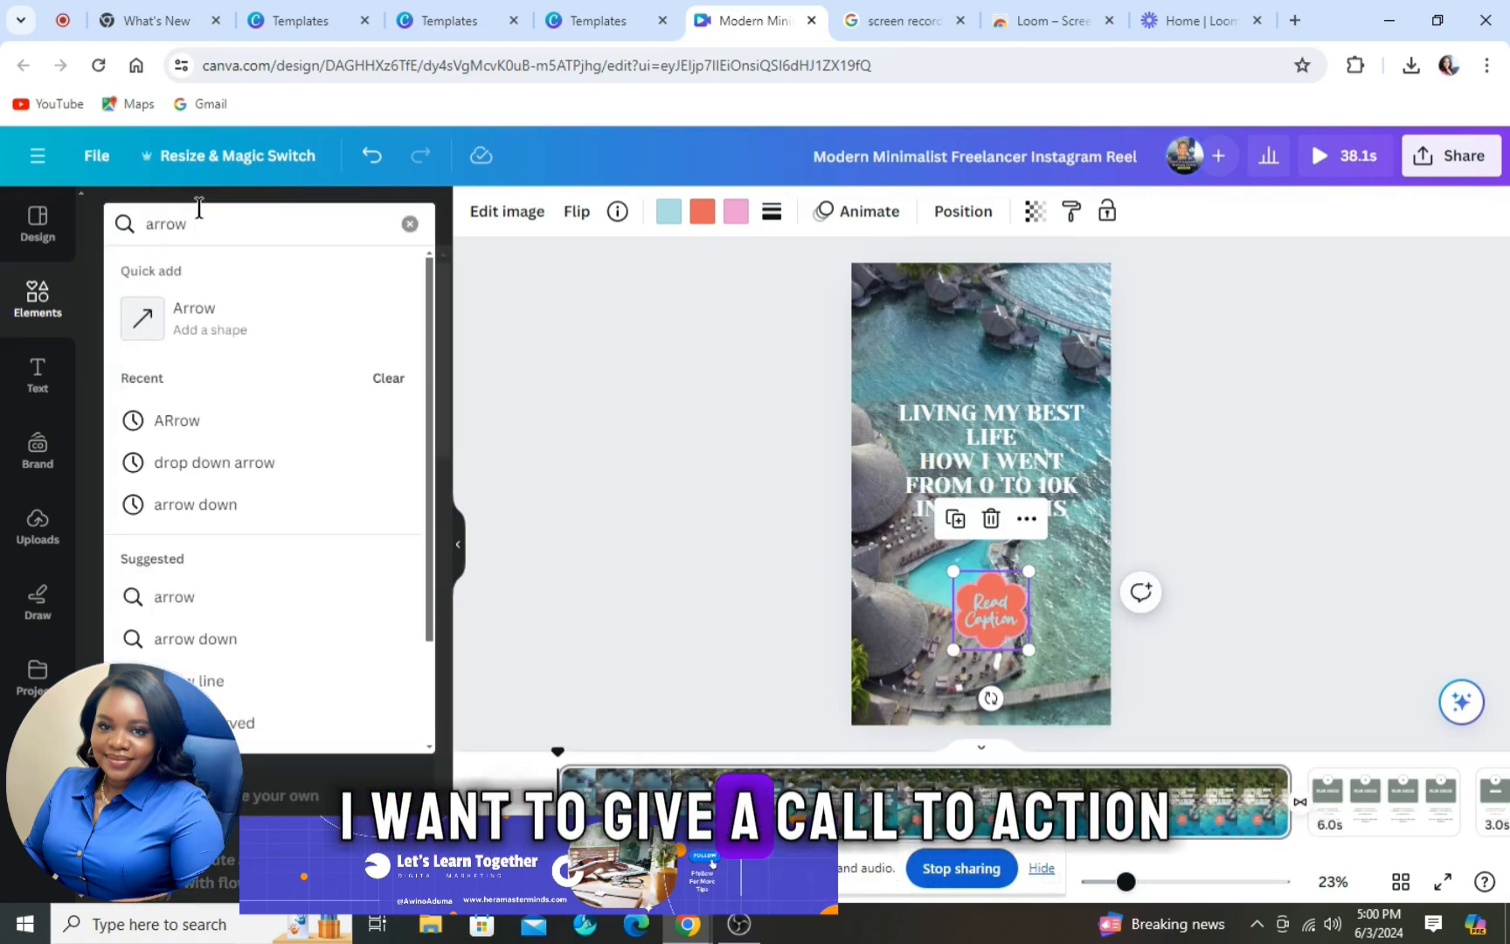
left_click(177, 422)
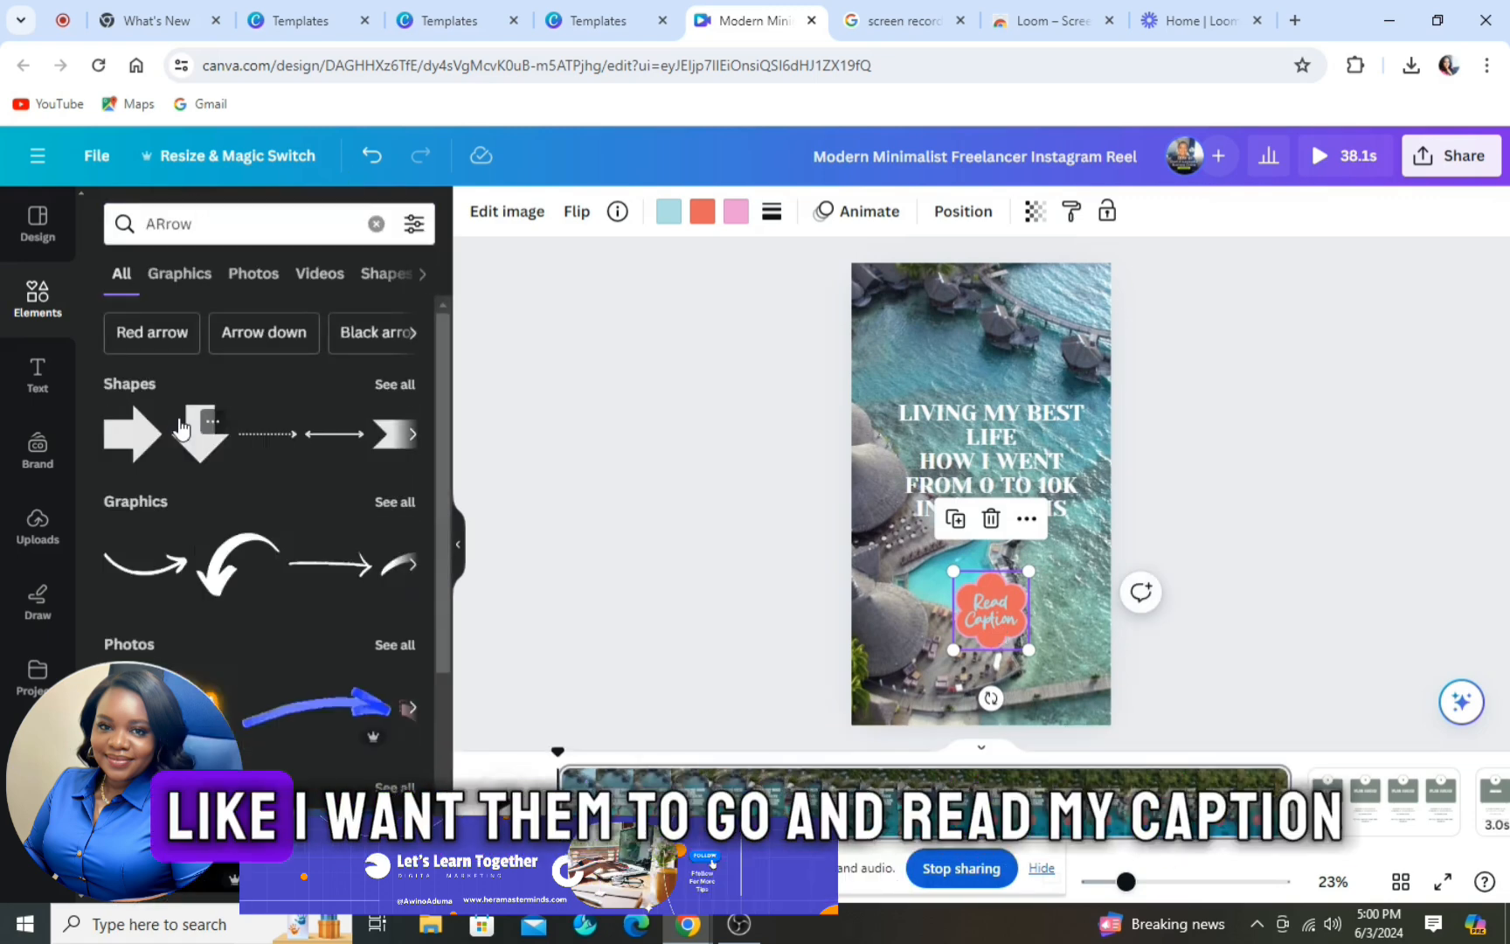
left_click(393, 386)
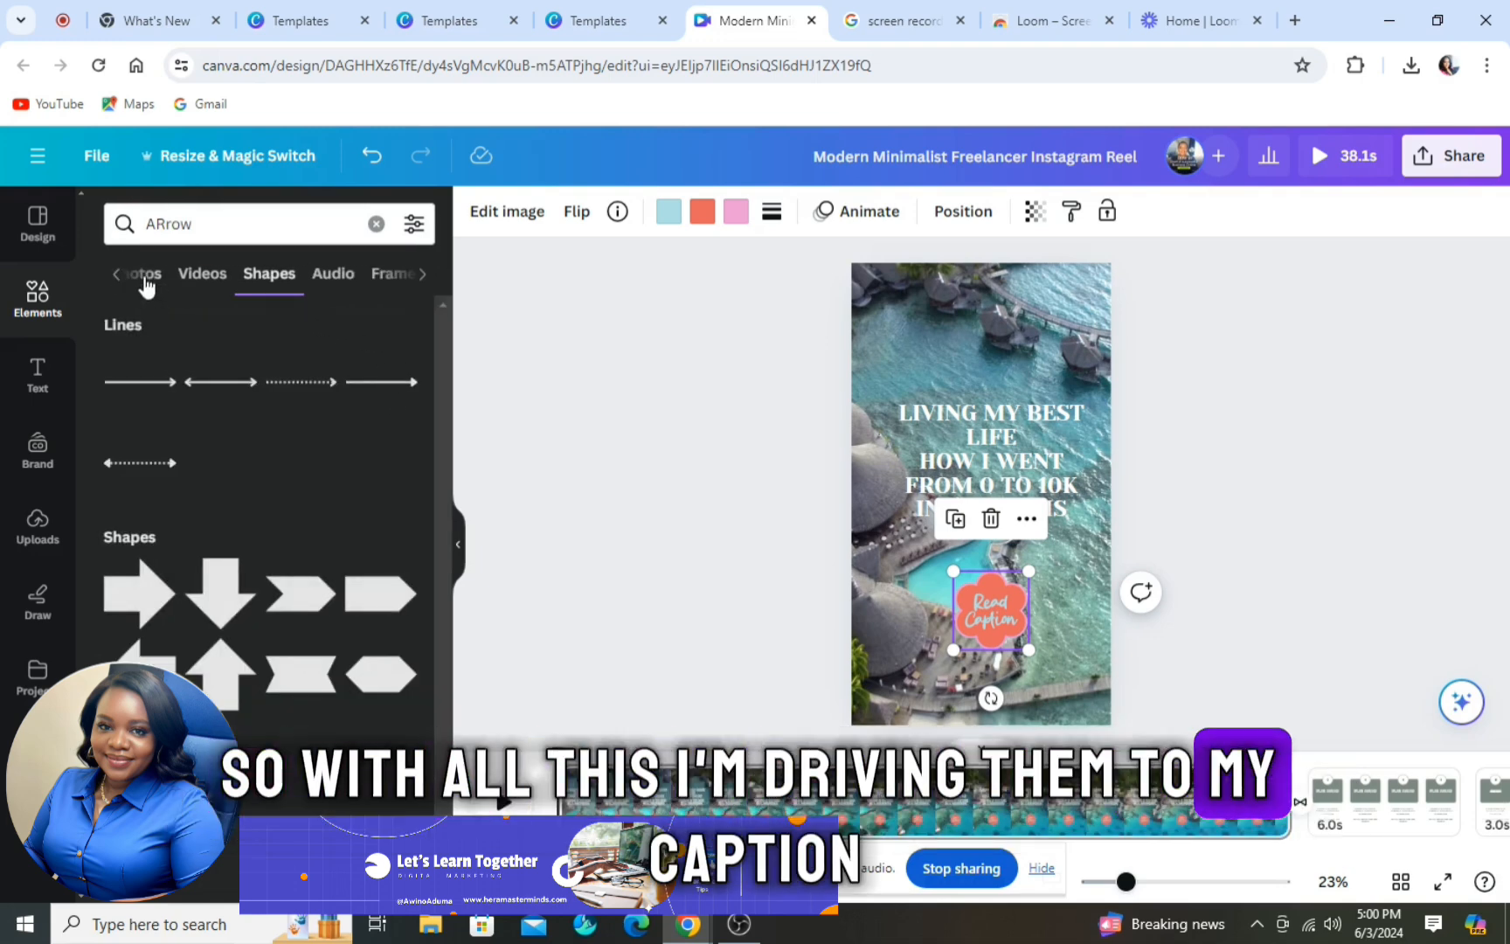
left_click(146, 279)
left_click(120, 274)
scroll(184, 330, "down", 2)
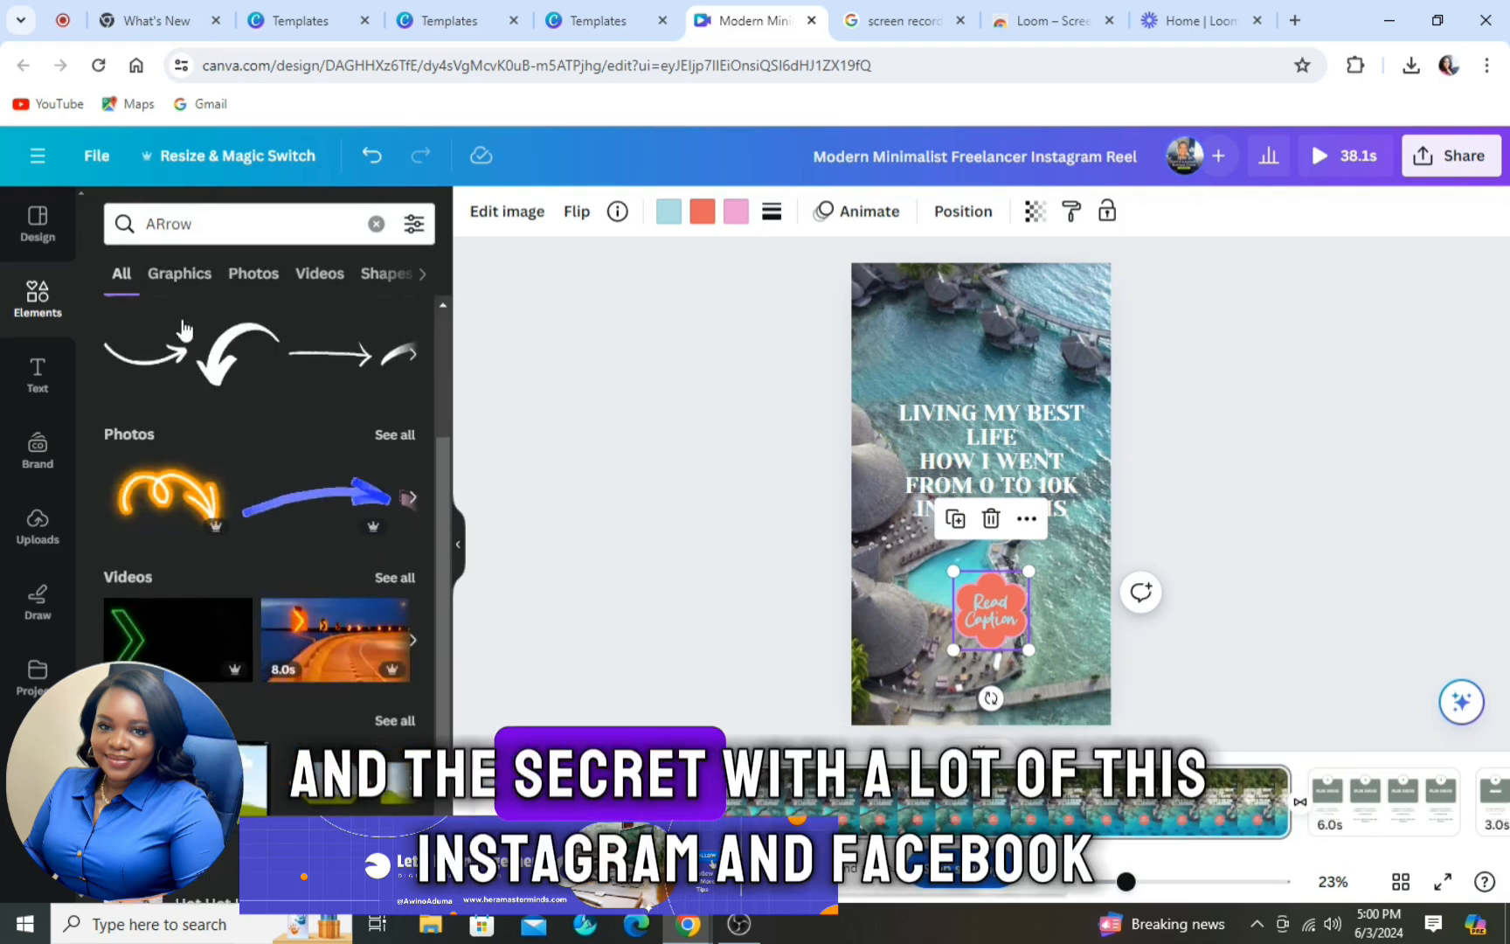
scroll(201, 341, "down", 1)
left_click(395, 329)
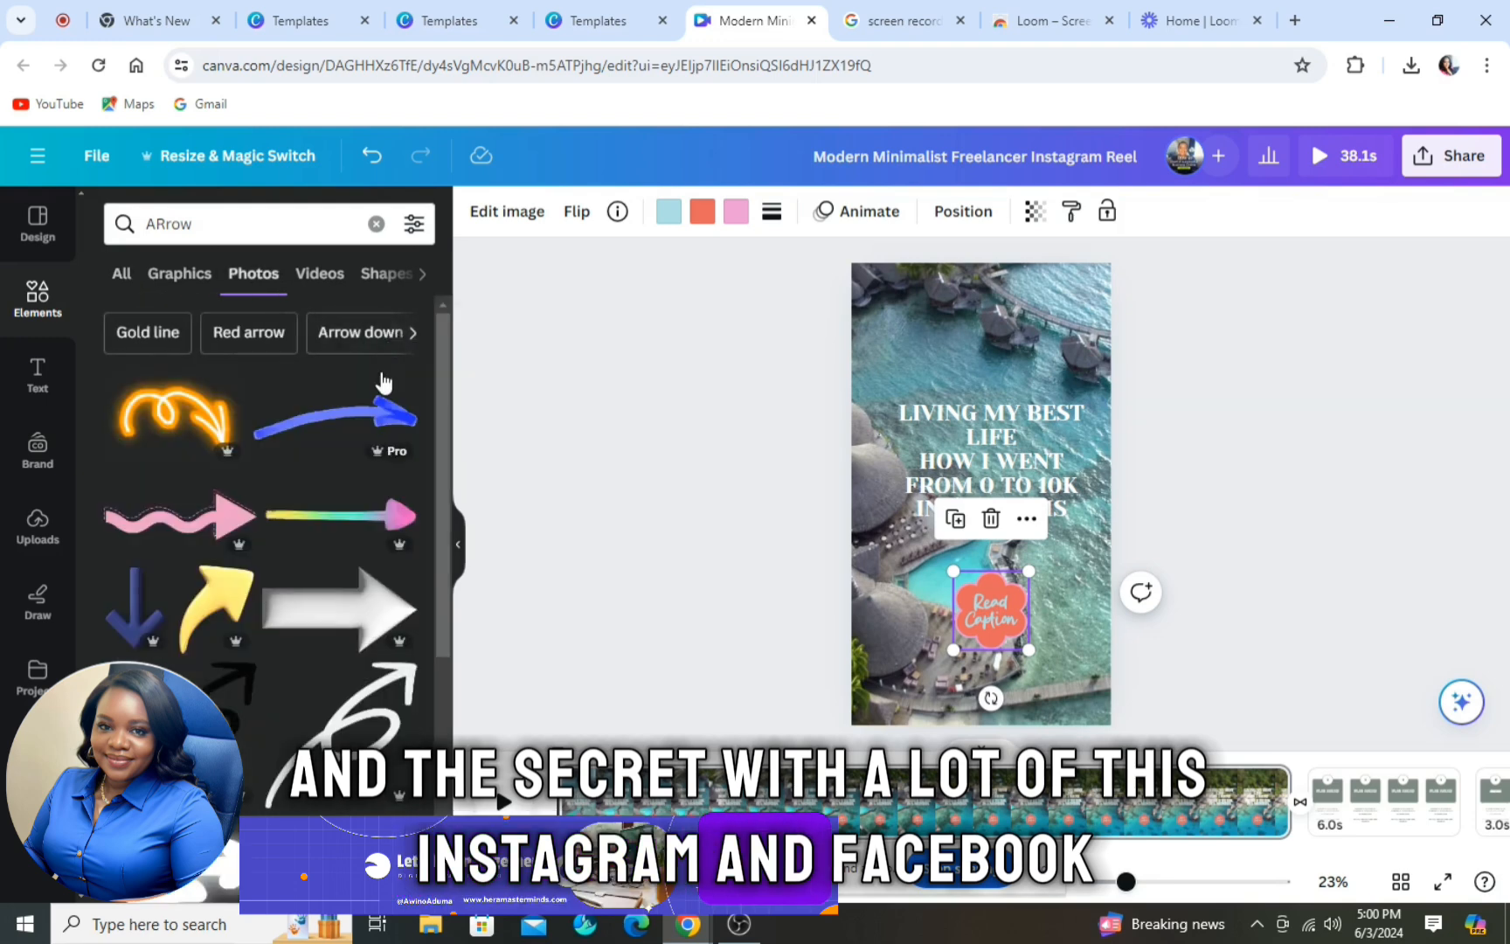
scroll(381, 381, "down", 4)
left_click(258, 385)
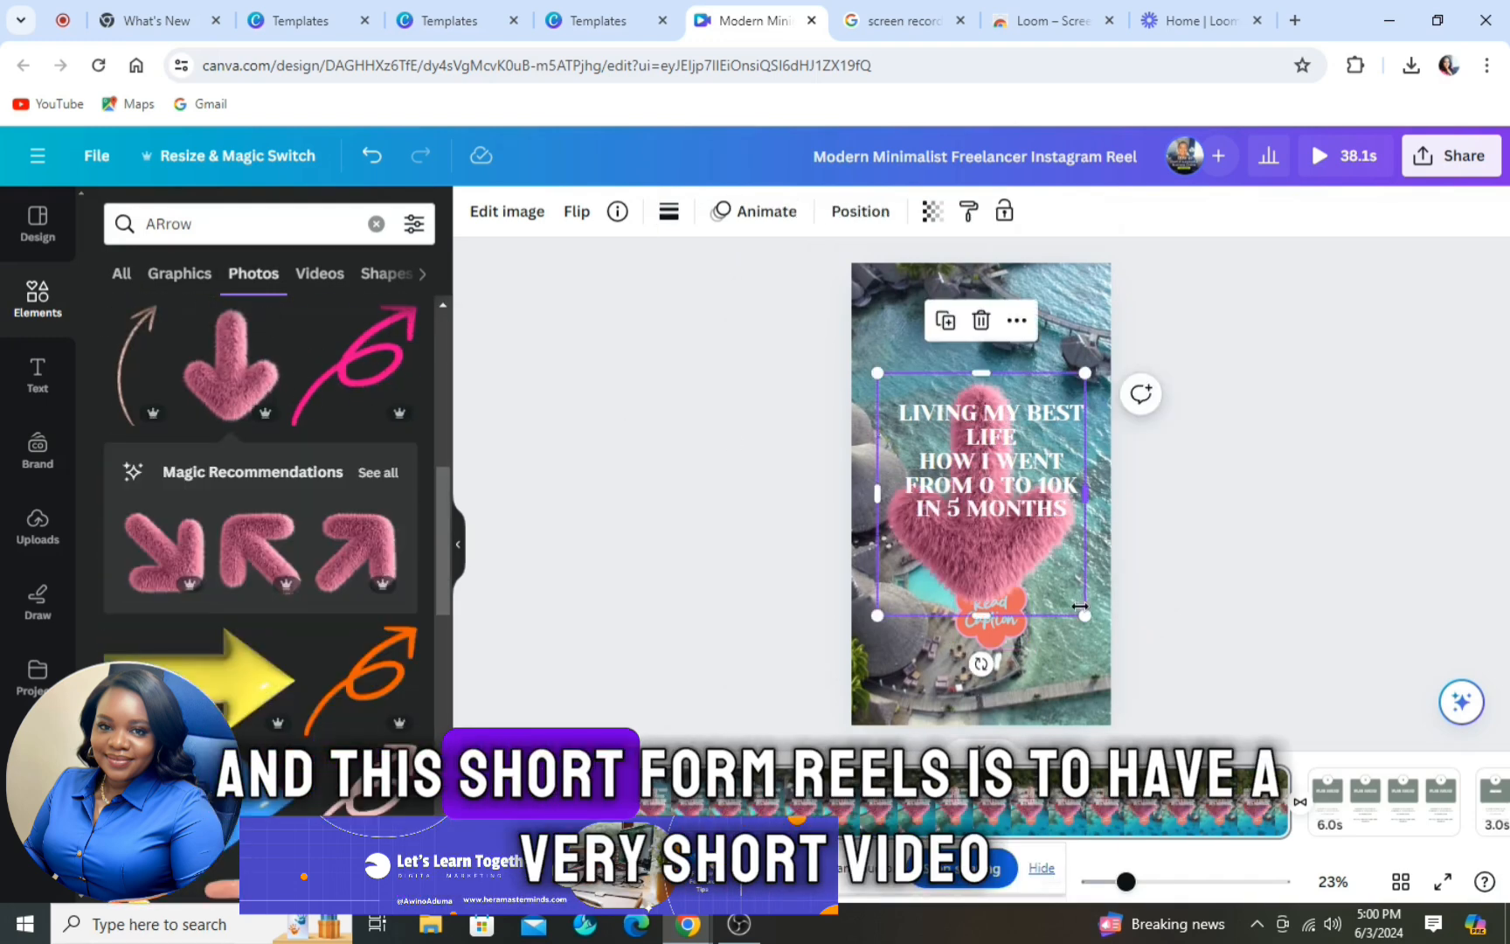
Step: Shrink the pink arrow, place it just below the heading and remove the coral "Read Caption" graphic
left_click_drag(1080, 605, 959, 468)
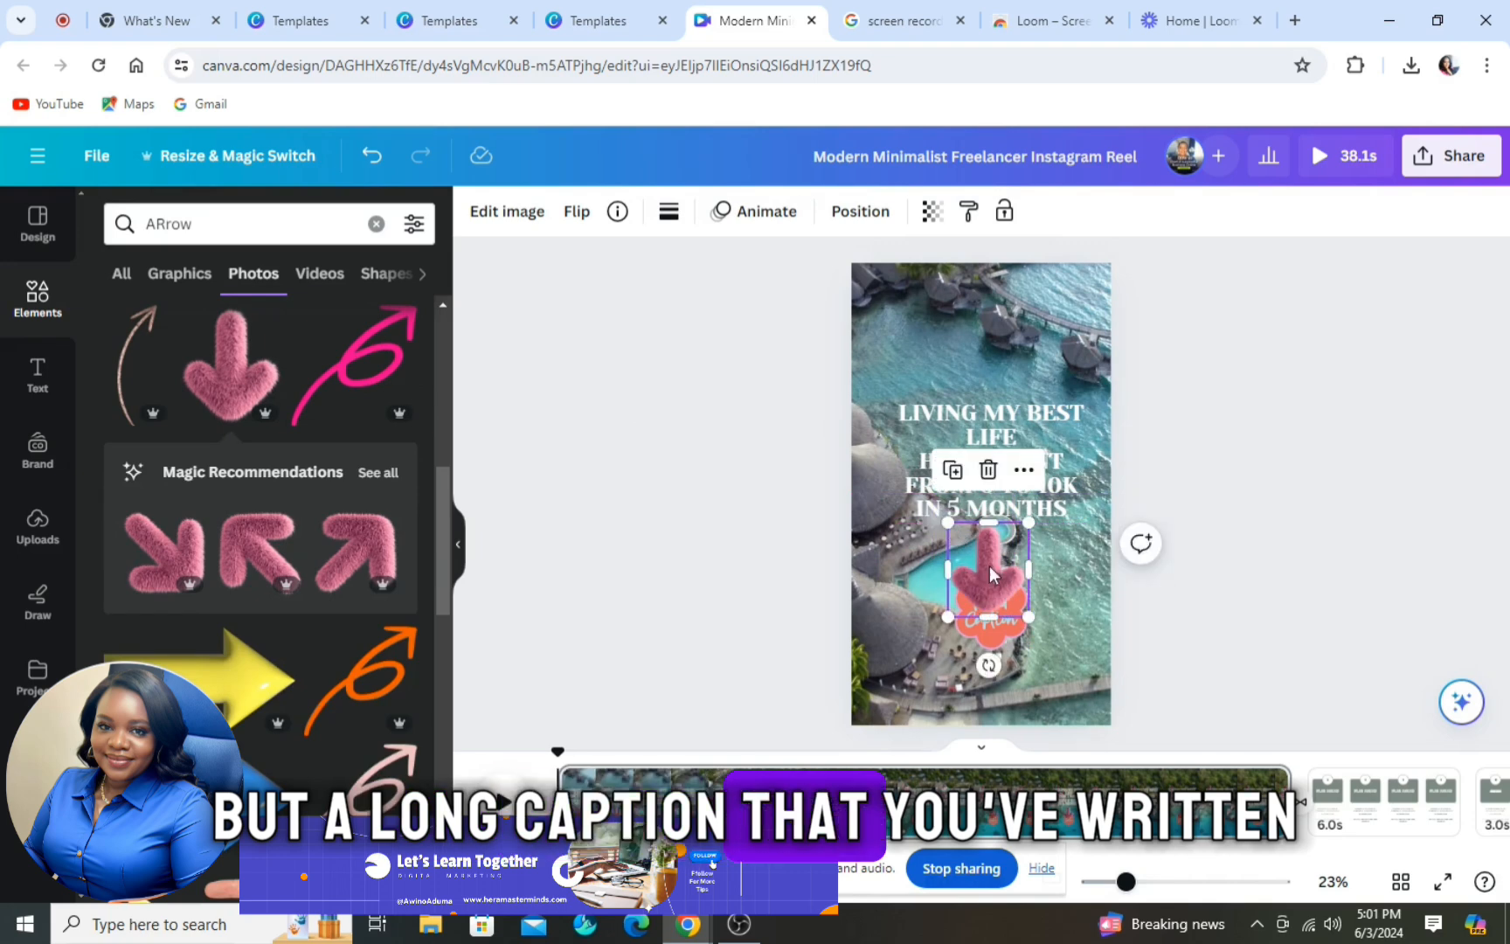
mouse_move(990, 566)
left_mouse_down()
mouse_move(1001, 629)
mouse_move(995, 537)
left_mouse_up()
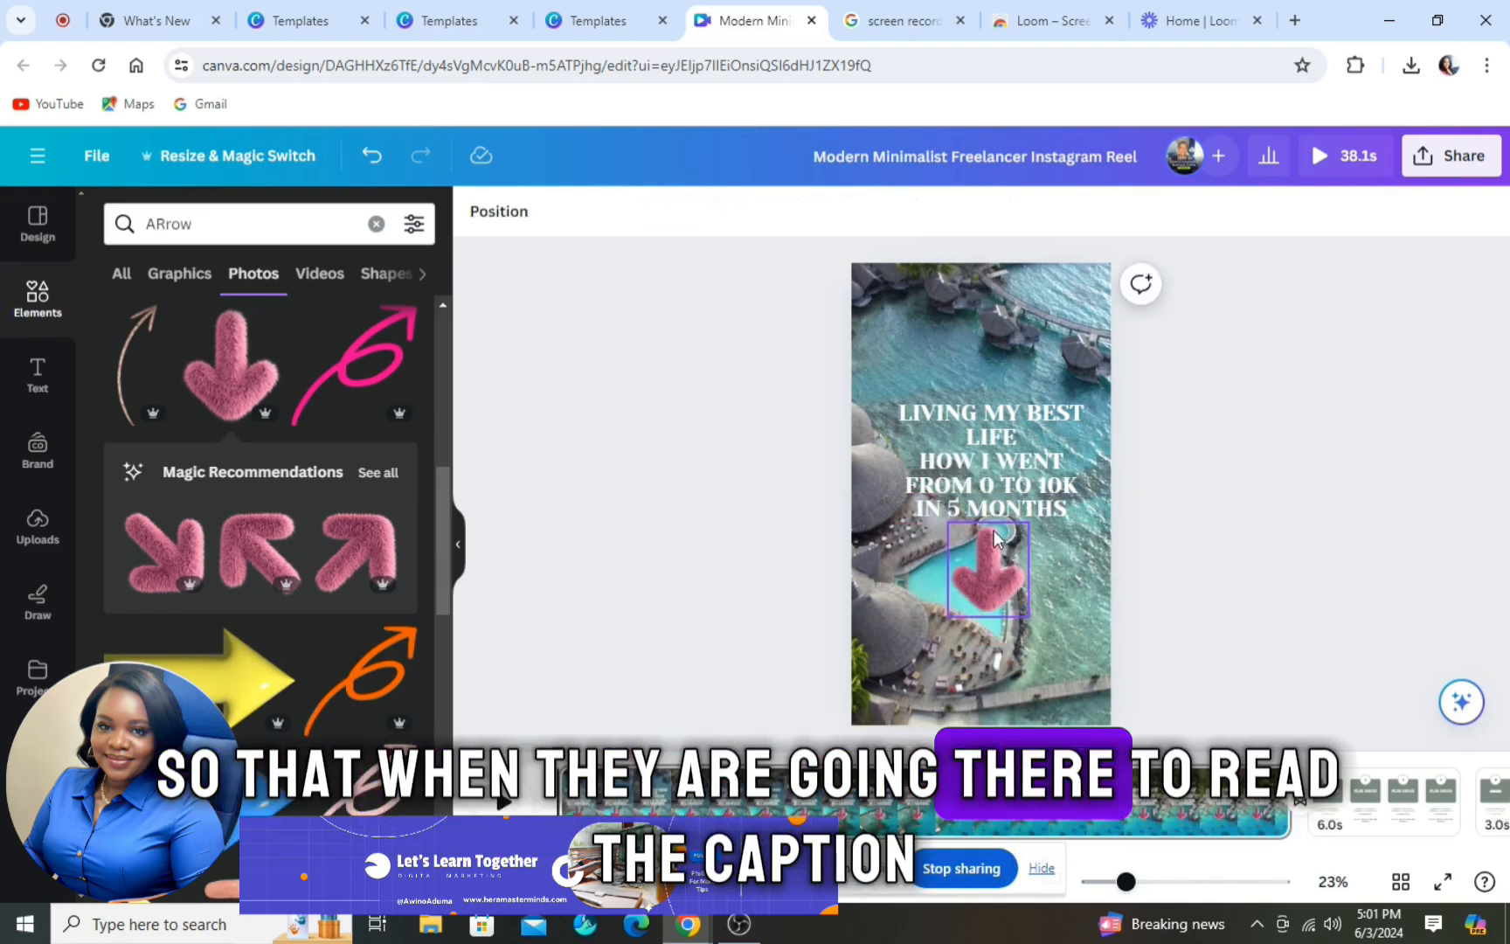
left_click(1008, 587)
left_click_drag(1028, 616, 998, 577)
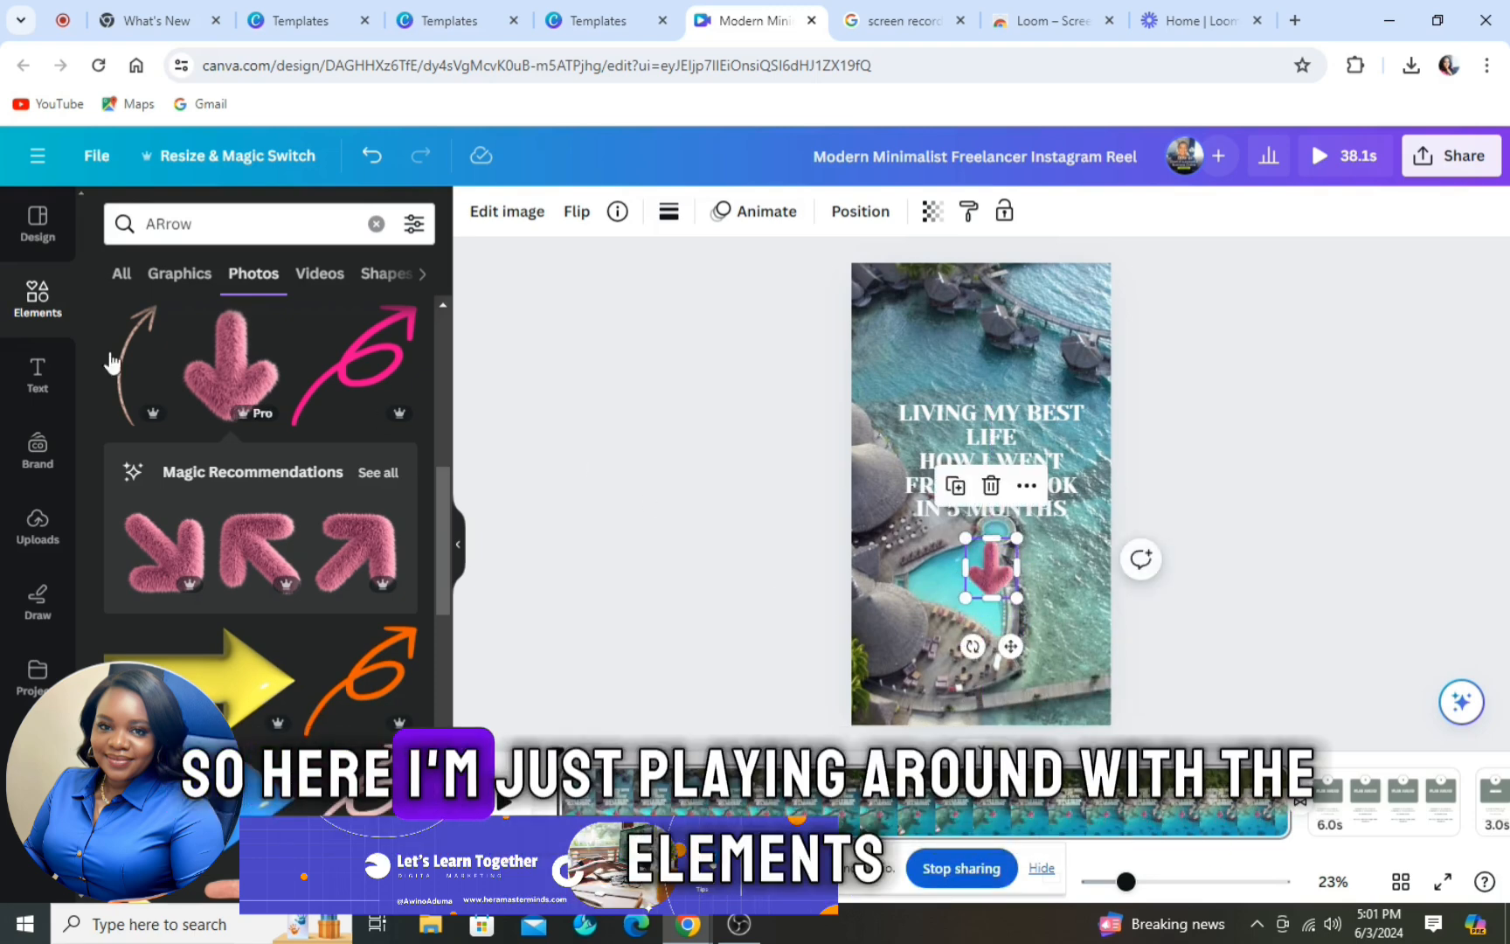
Step: Add the "Breaking News" text combination with the blue "READ MORE" label and delete its "Breaking News" text
left_click(38, 374)
scroll(278, 393, "down", 6)
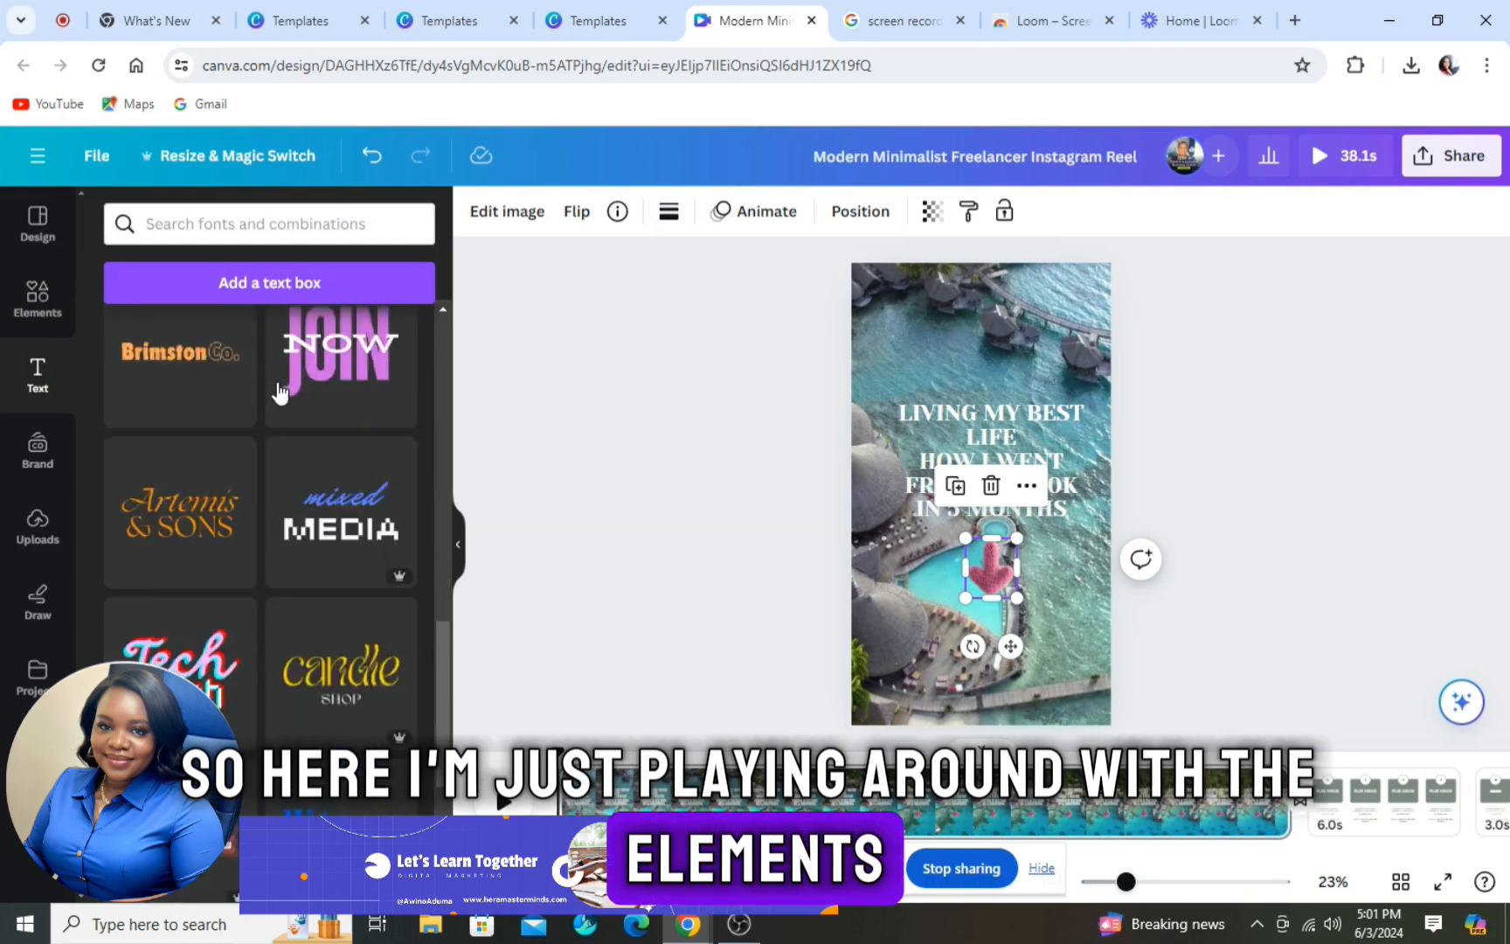
scroll(278, 393, "down", 4)
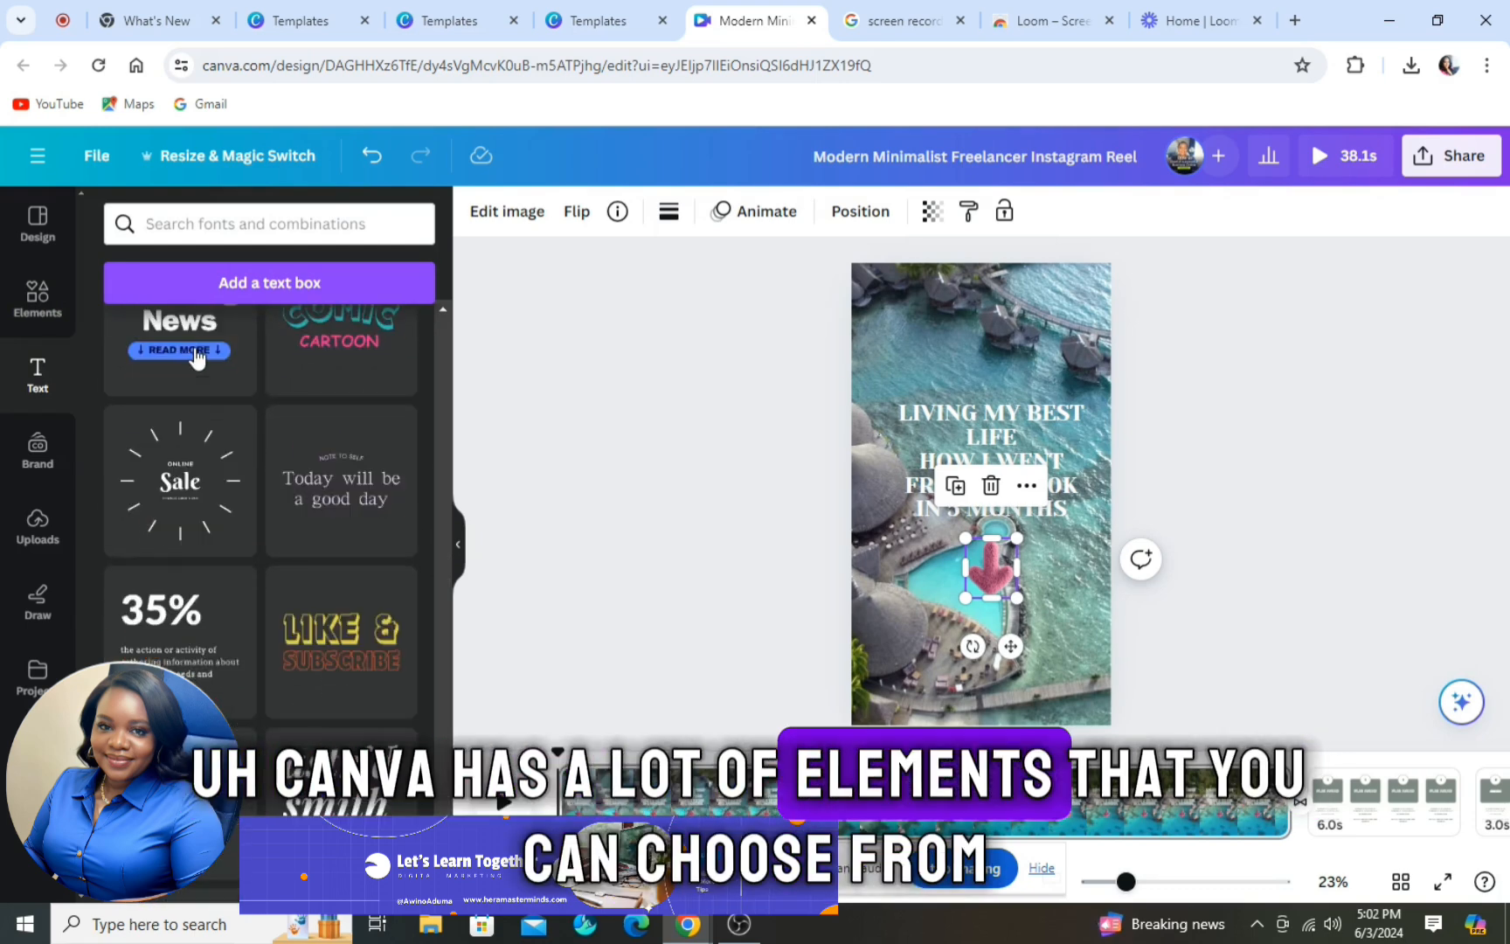
left_click(196, 350)
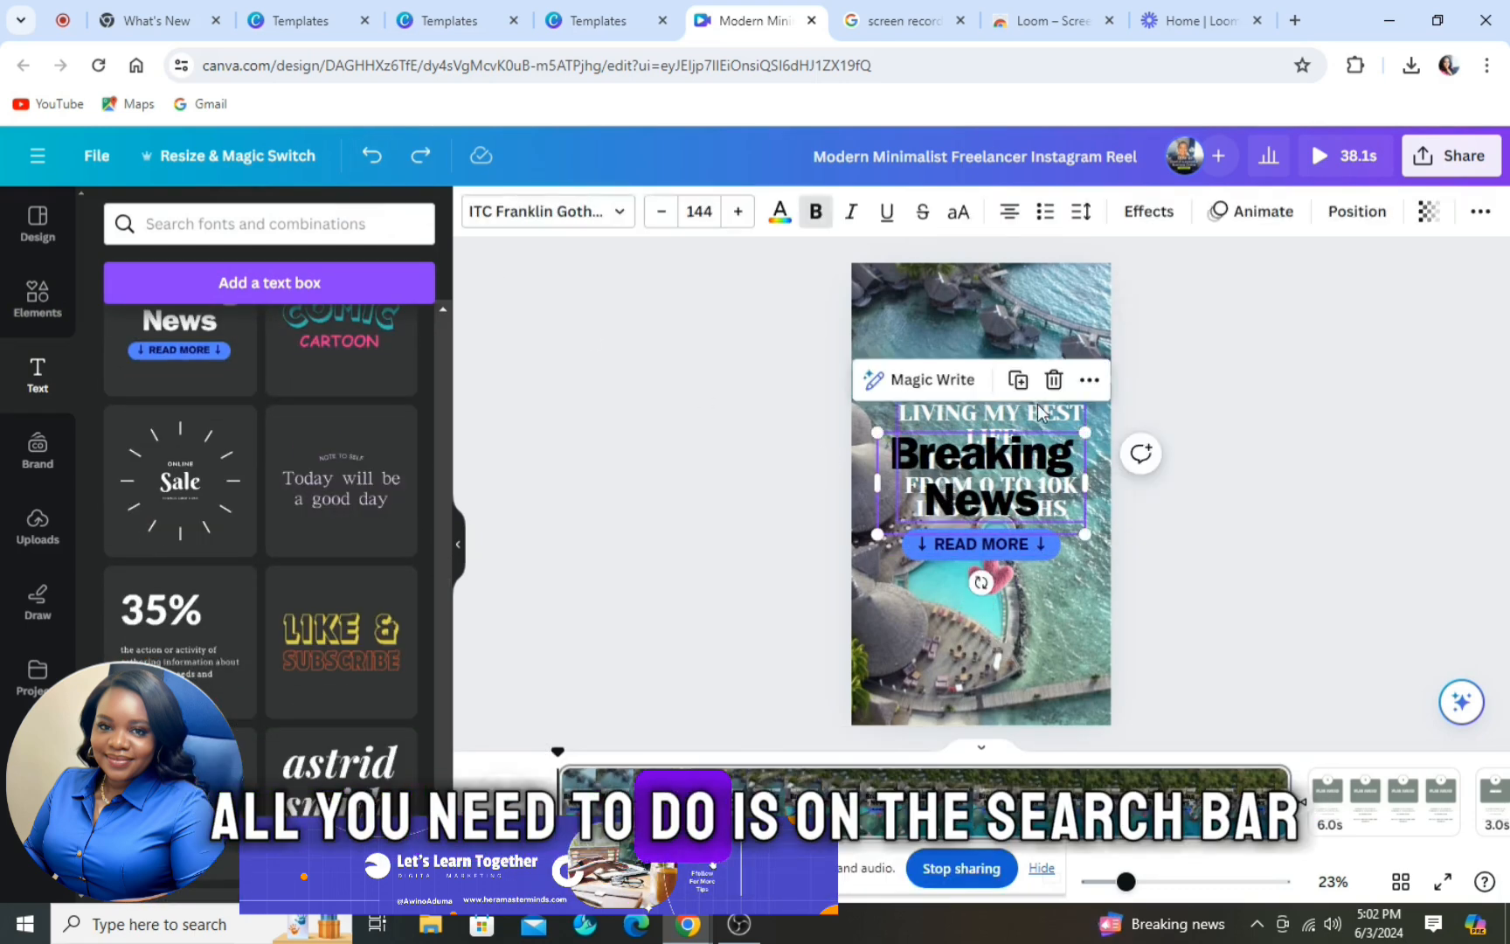
left_click(1053, 381)
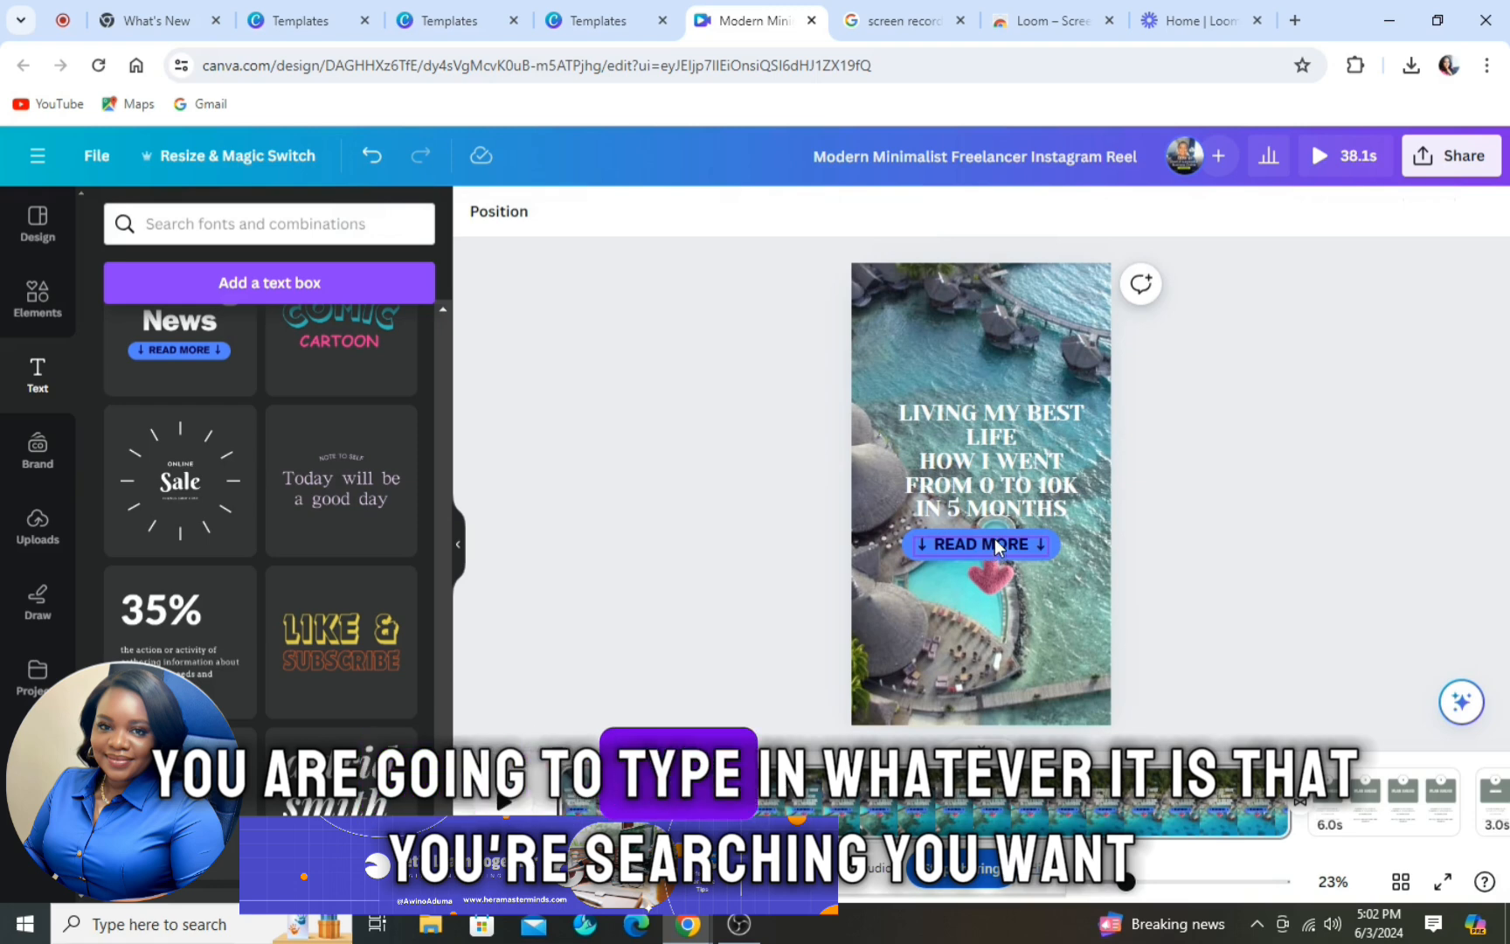
Step: Move the blue "READ MORE" label below the pink arrow and shrink it to font size 37.3
left_click_drag(997, 545, 939, 615)
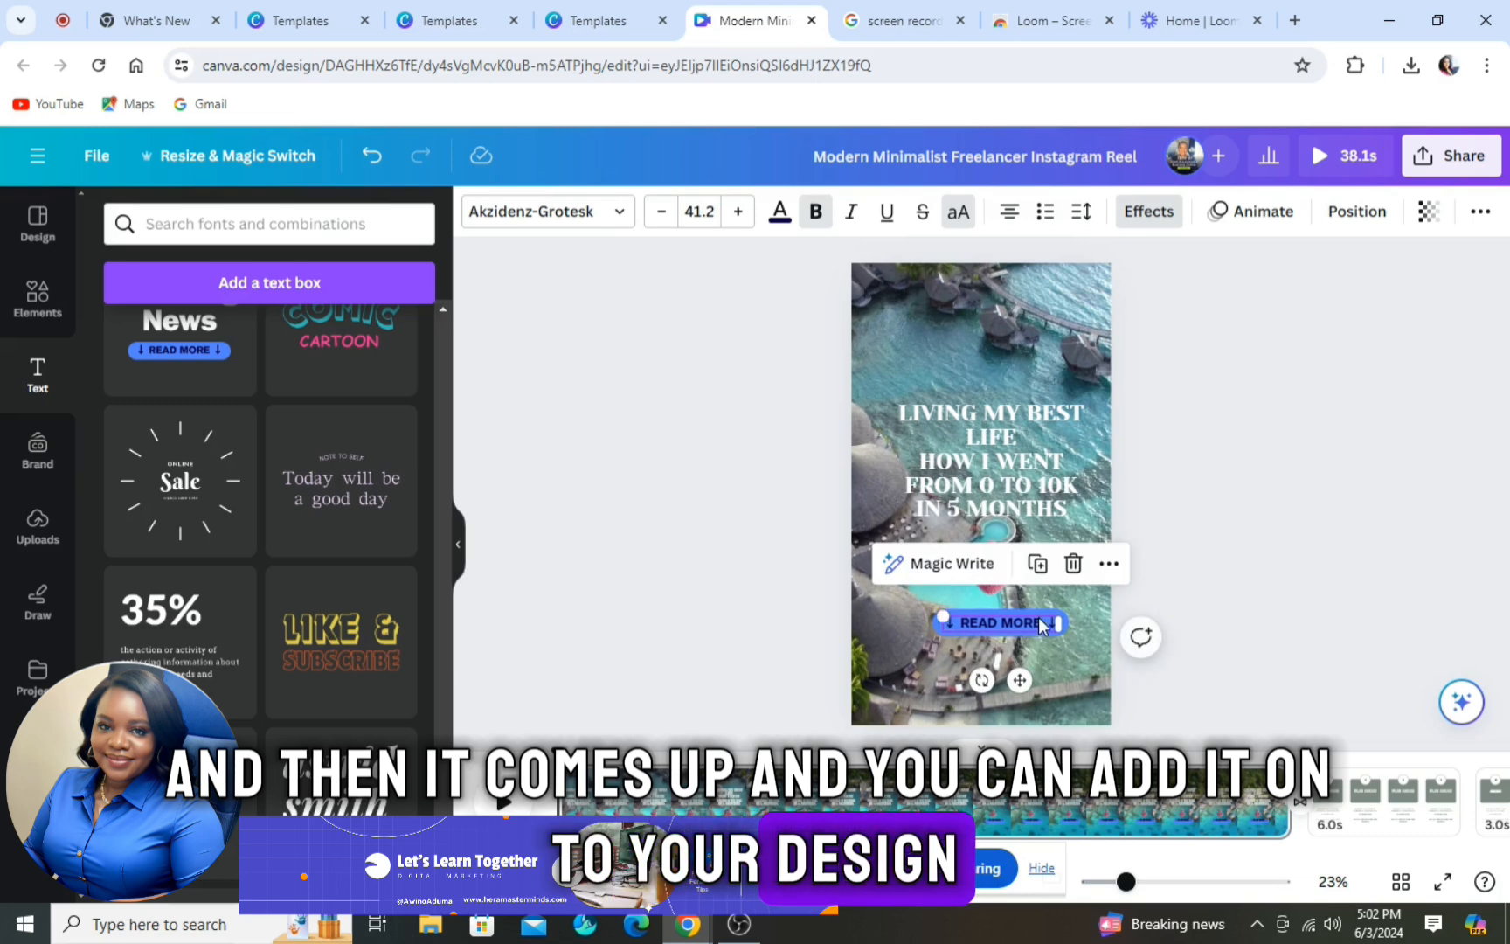
left_click_drag(1058, 611, 1047, 615)
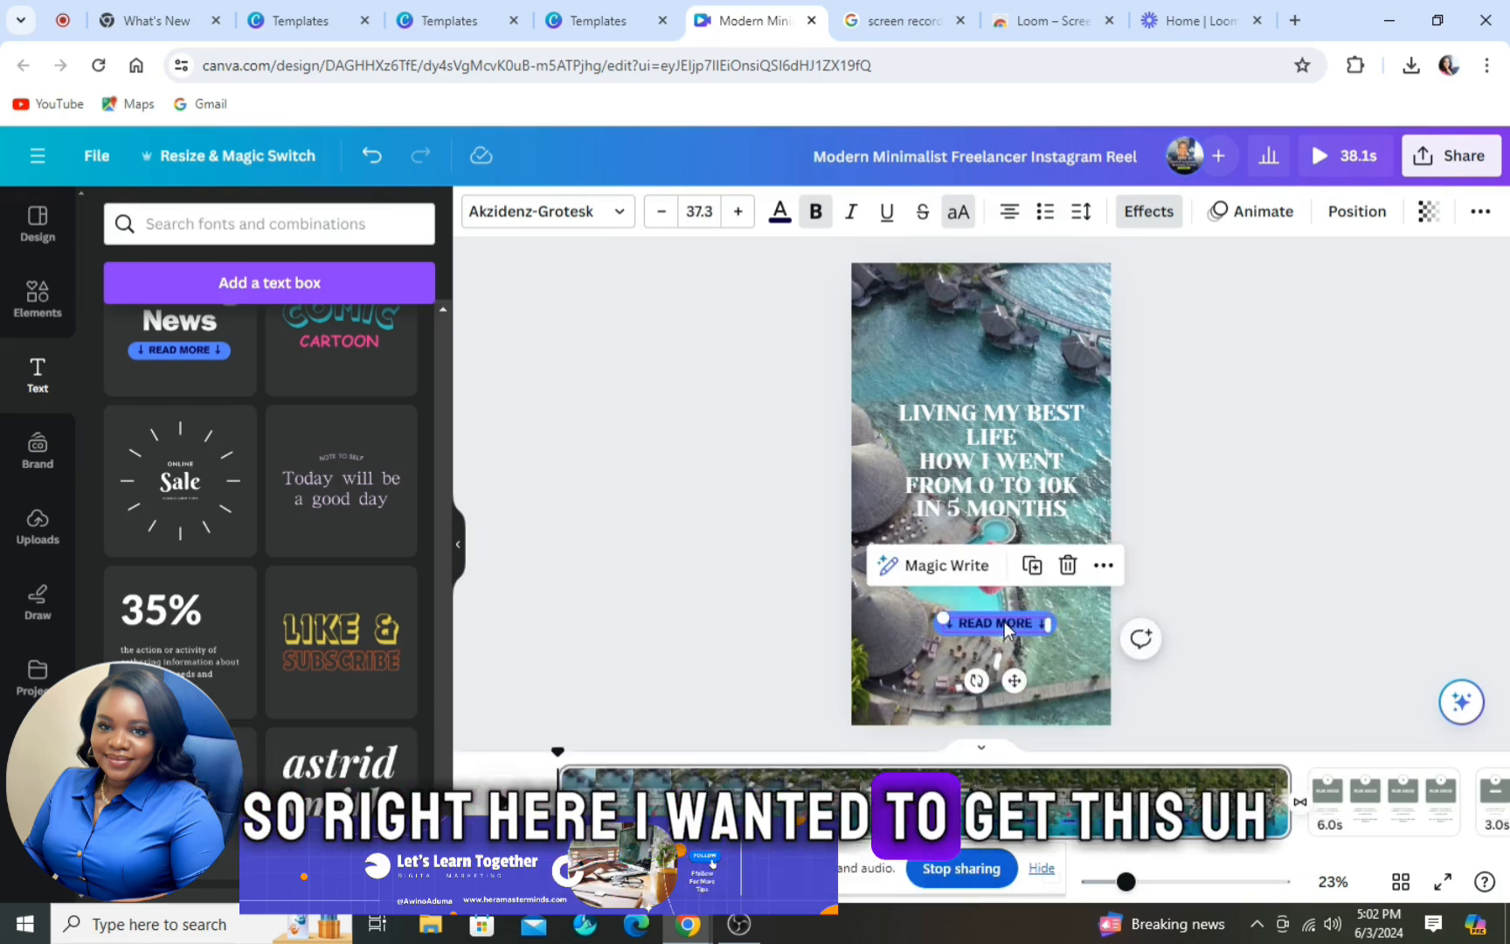
left_click_drag(1012, 681, 1005, 689)
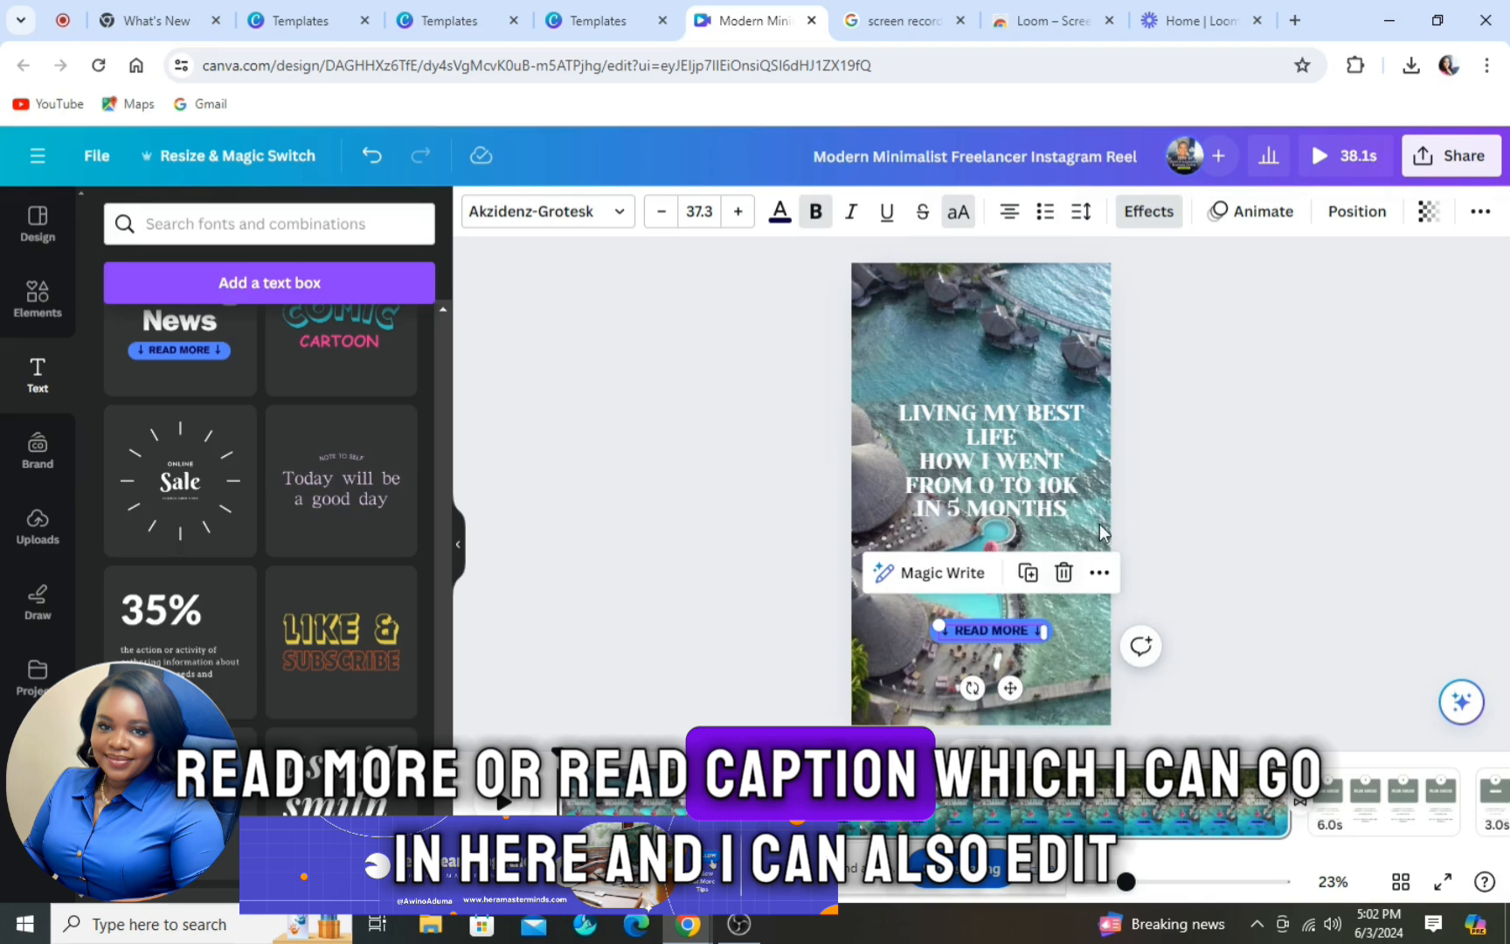
Step: Add the "Lesson 1 How To Organize Resources" text combination to the page and shift it off the old heading
left_click(1068, 445)
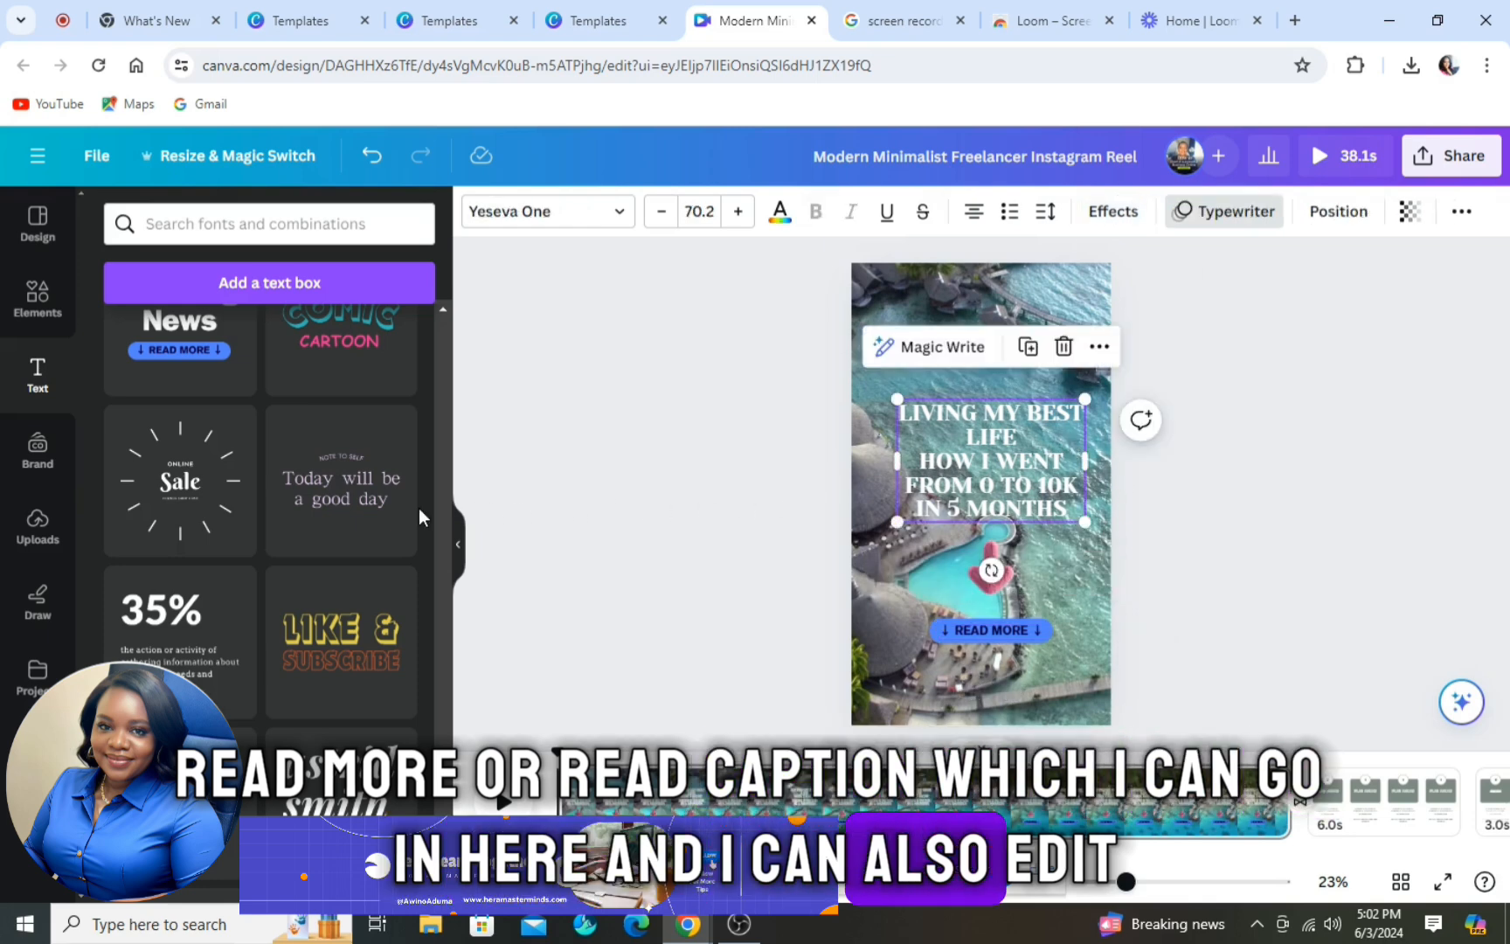
scroll(418, 516, "up", 10)
scroll(418, 516, "up", 10)
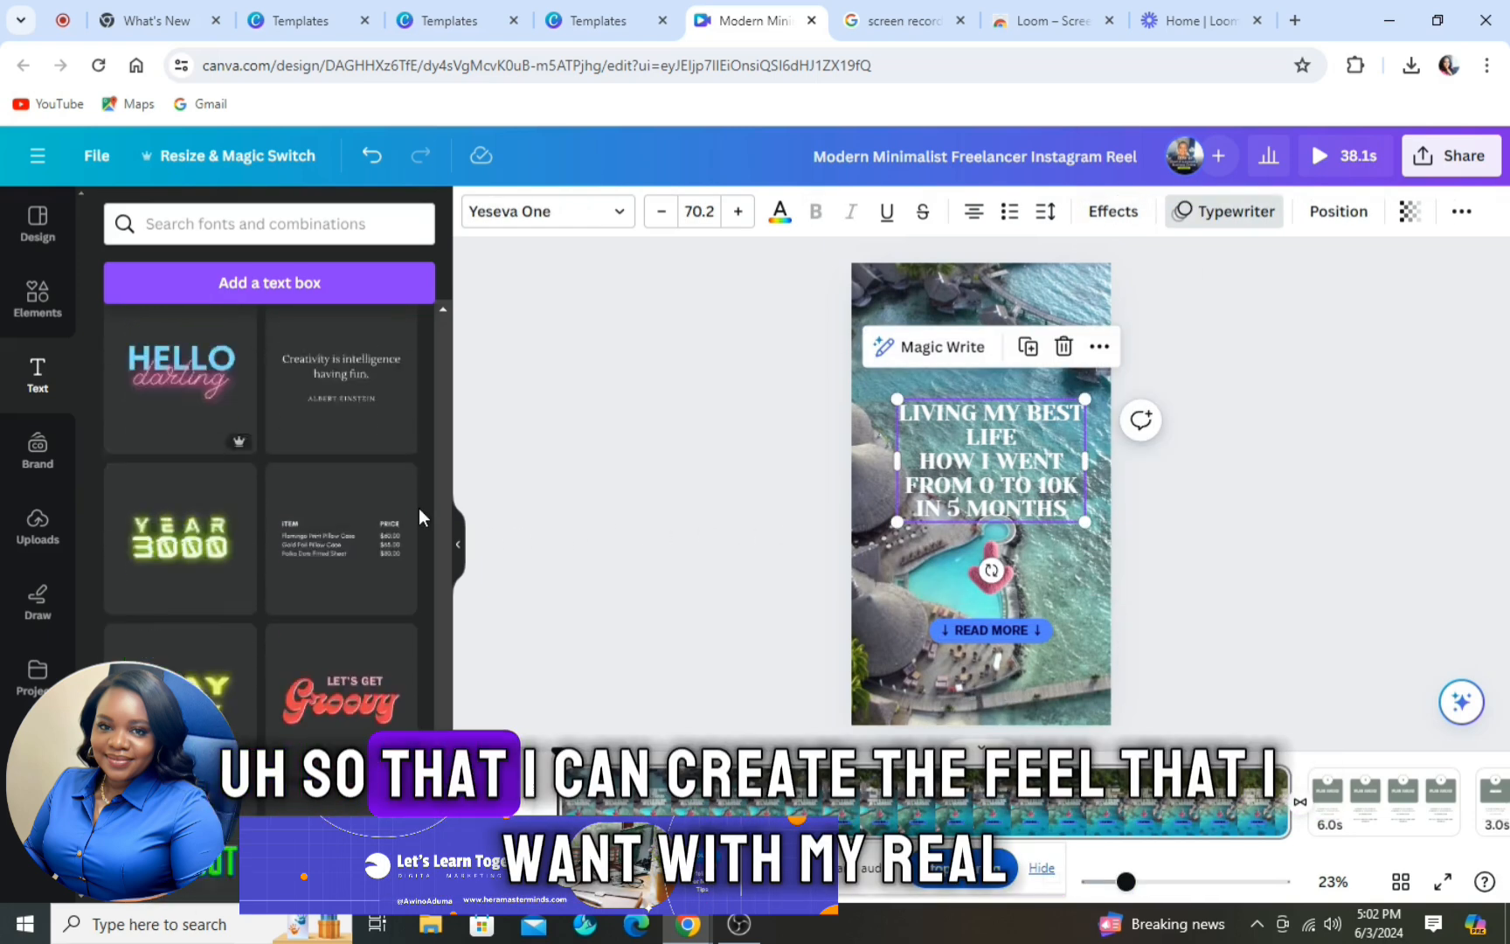
scroll(418, 515, "down", 1)
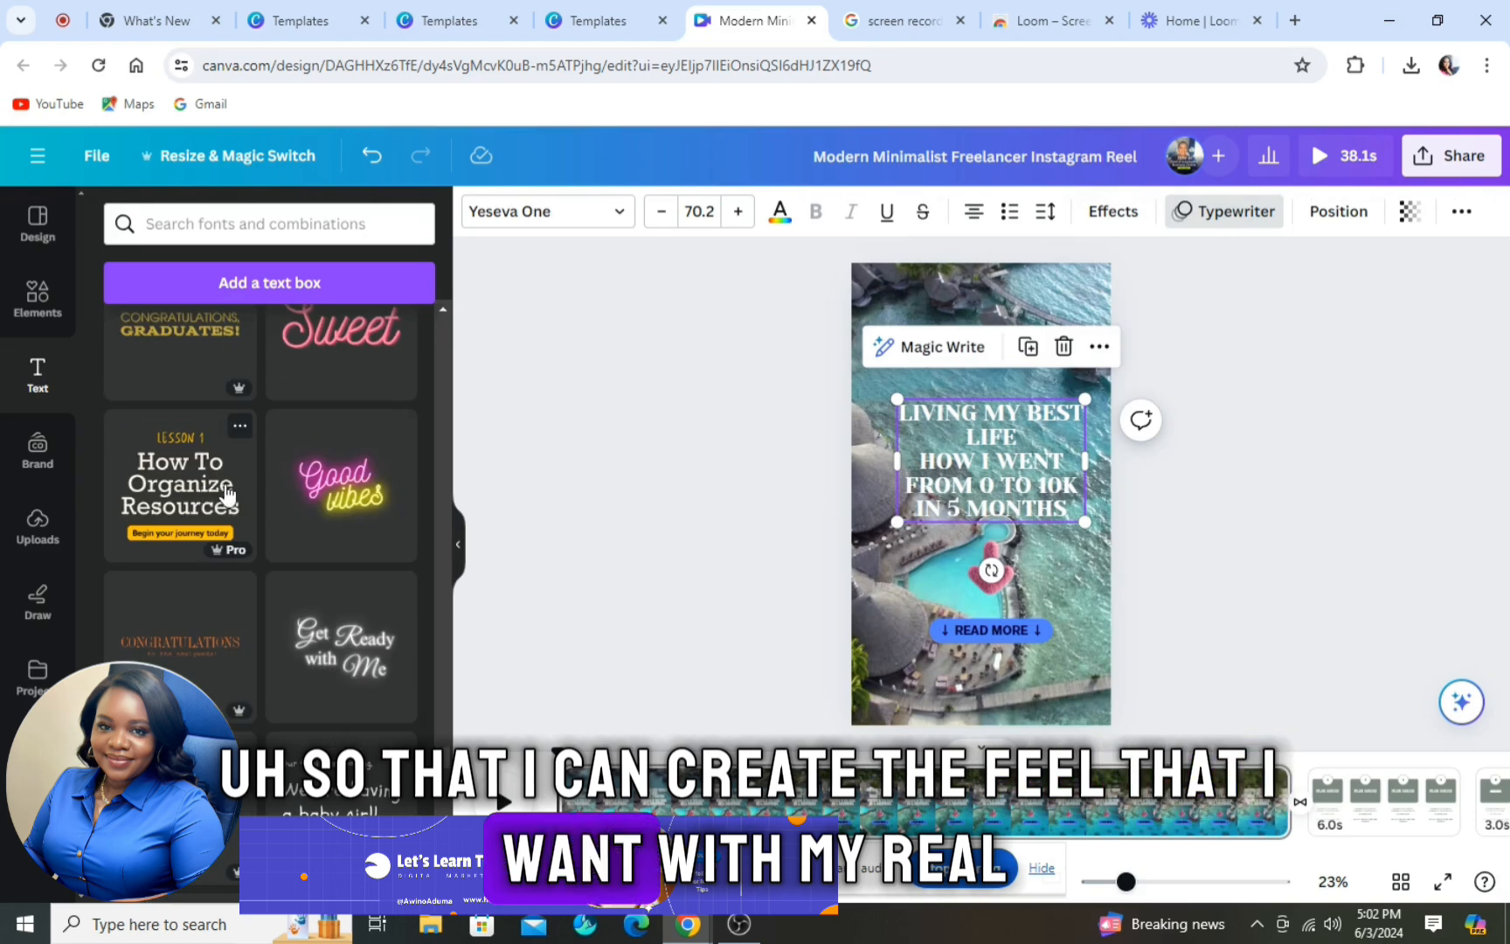
left_click(235, 494)
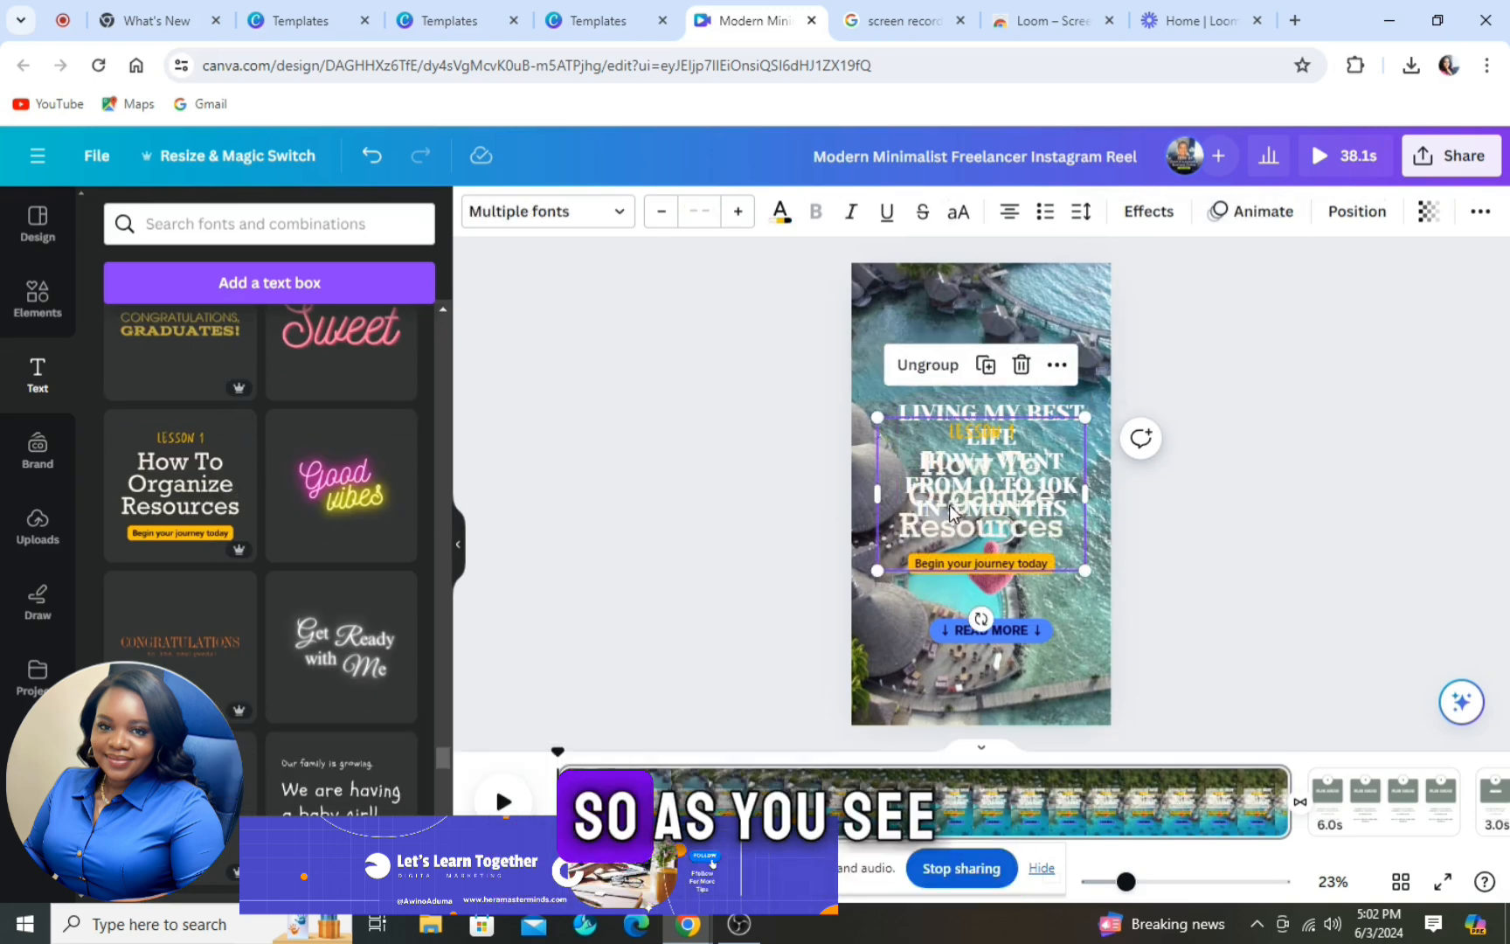
left_click_drag(948, 503, 854, 503)
Step: Delete the old "Living my best life" heading and centre the new text combination in the space above the arrow
left_click(1043, 476)
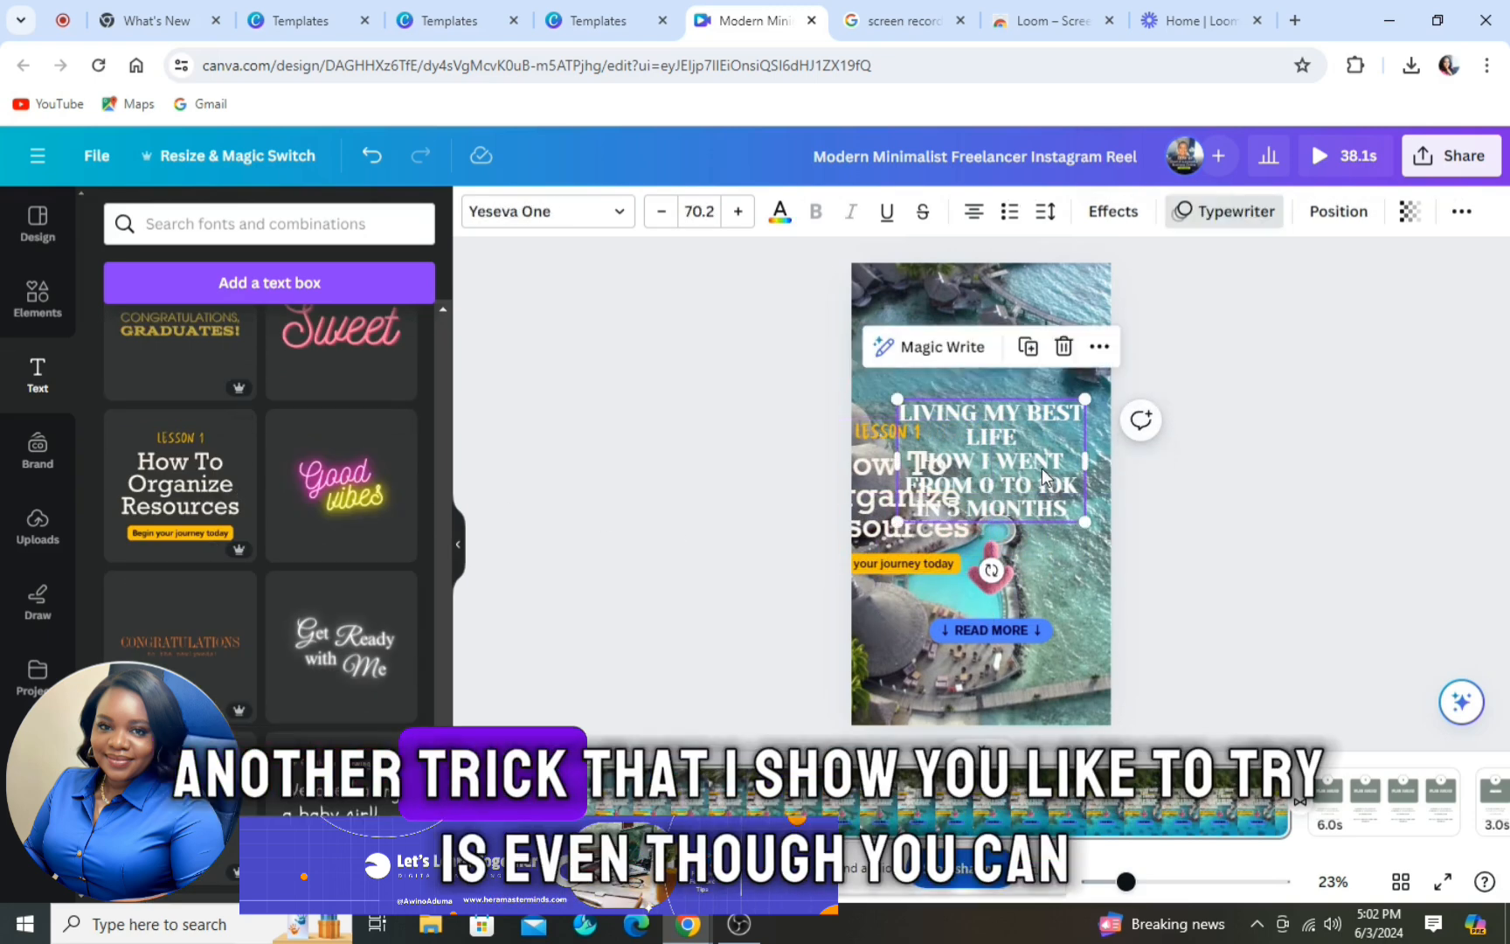
left_click(1062, 344)
left_click_drag(885, 527, 968, 438)
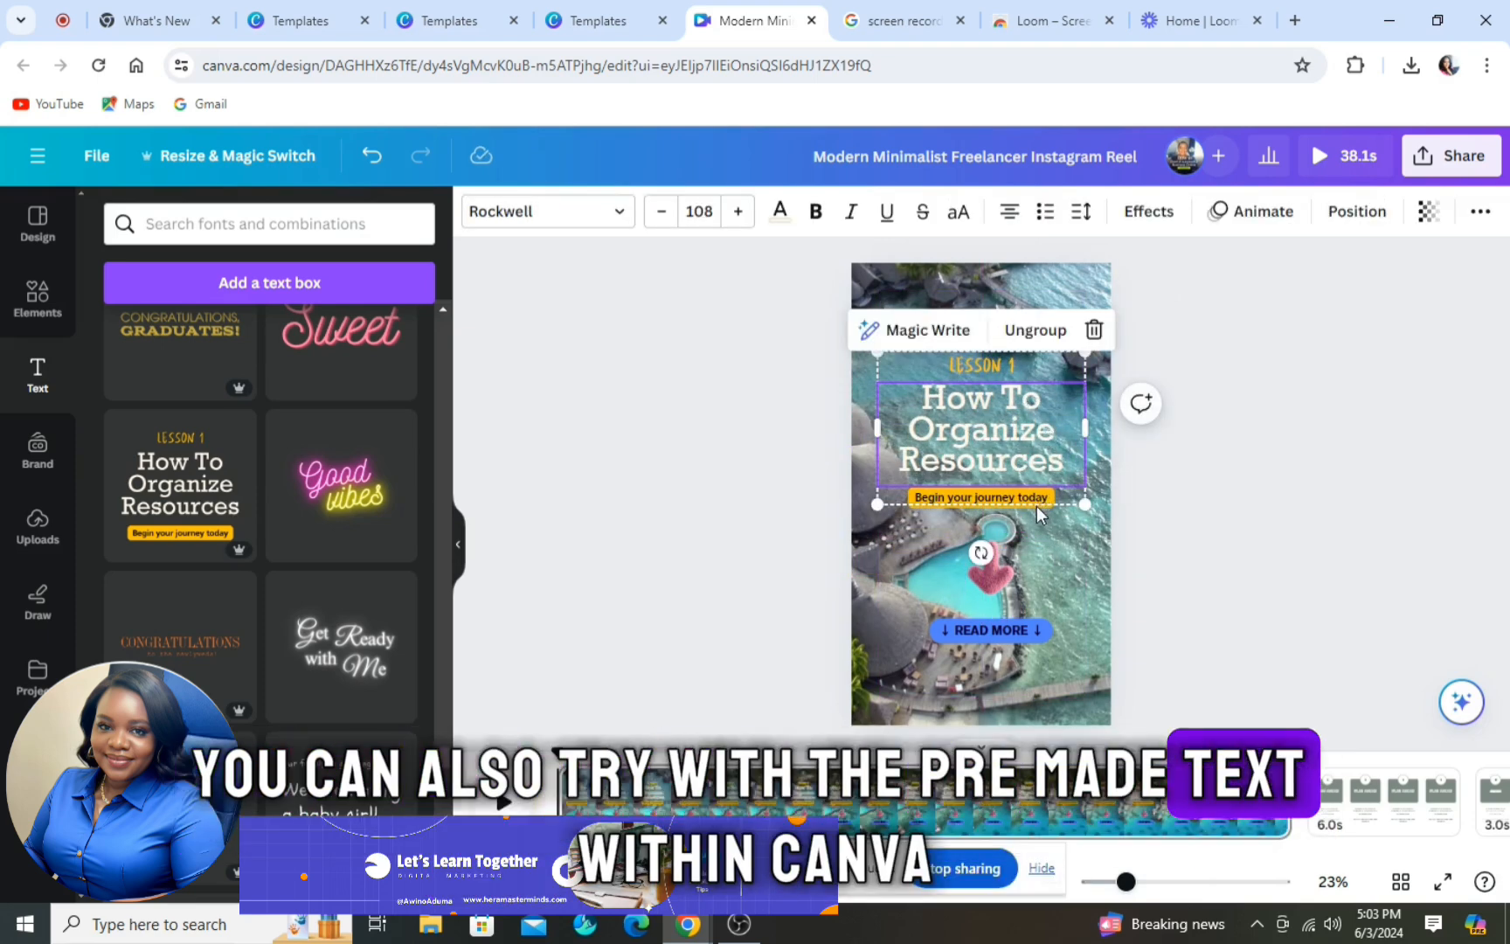
Step: Rewrite the "How To Organize Resources" text as "How I Went From 0 to 10k In 5 Months"
left_click(1043, 515)
left_click(1018, 445)
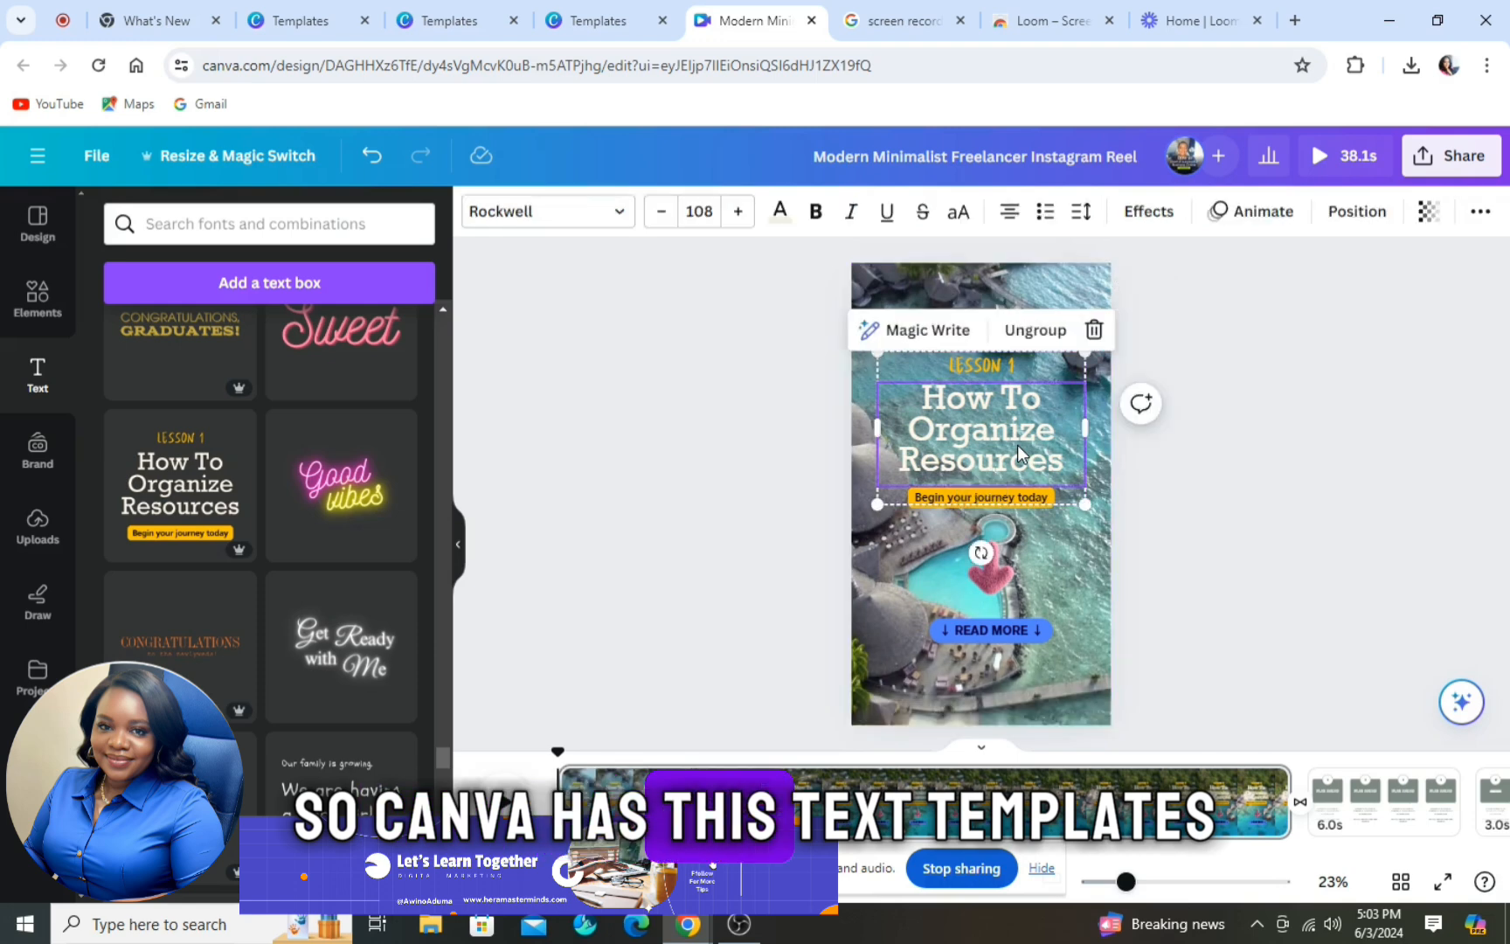
left_click(1063, 465)
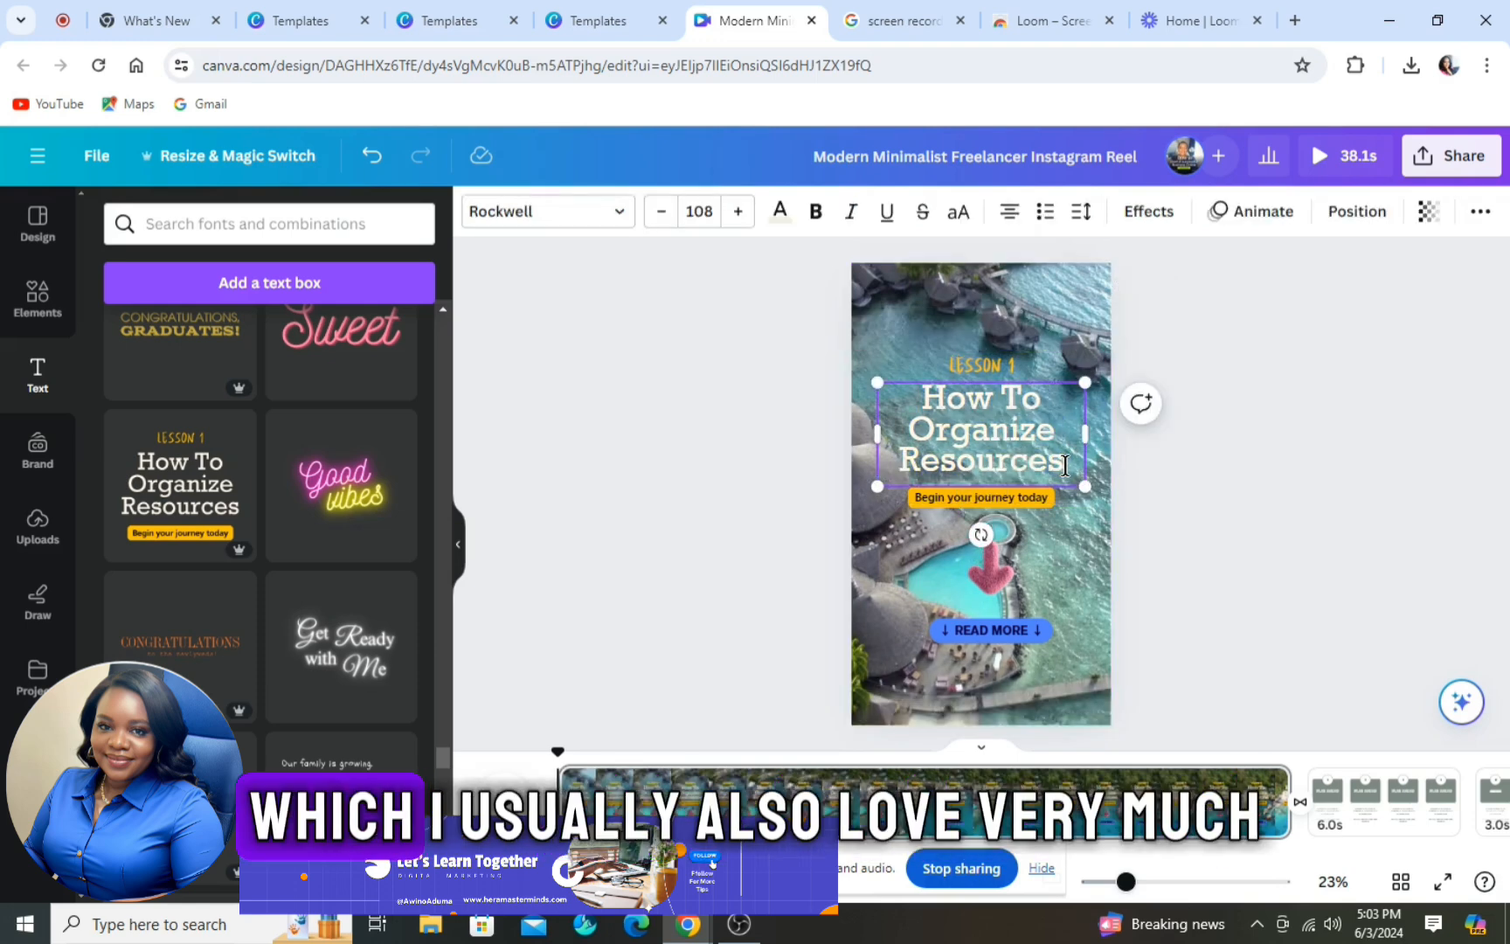
key("BackSpace")
key("BackSpace")
key("BackSpace")
key("BackSpace")
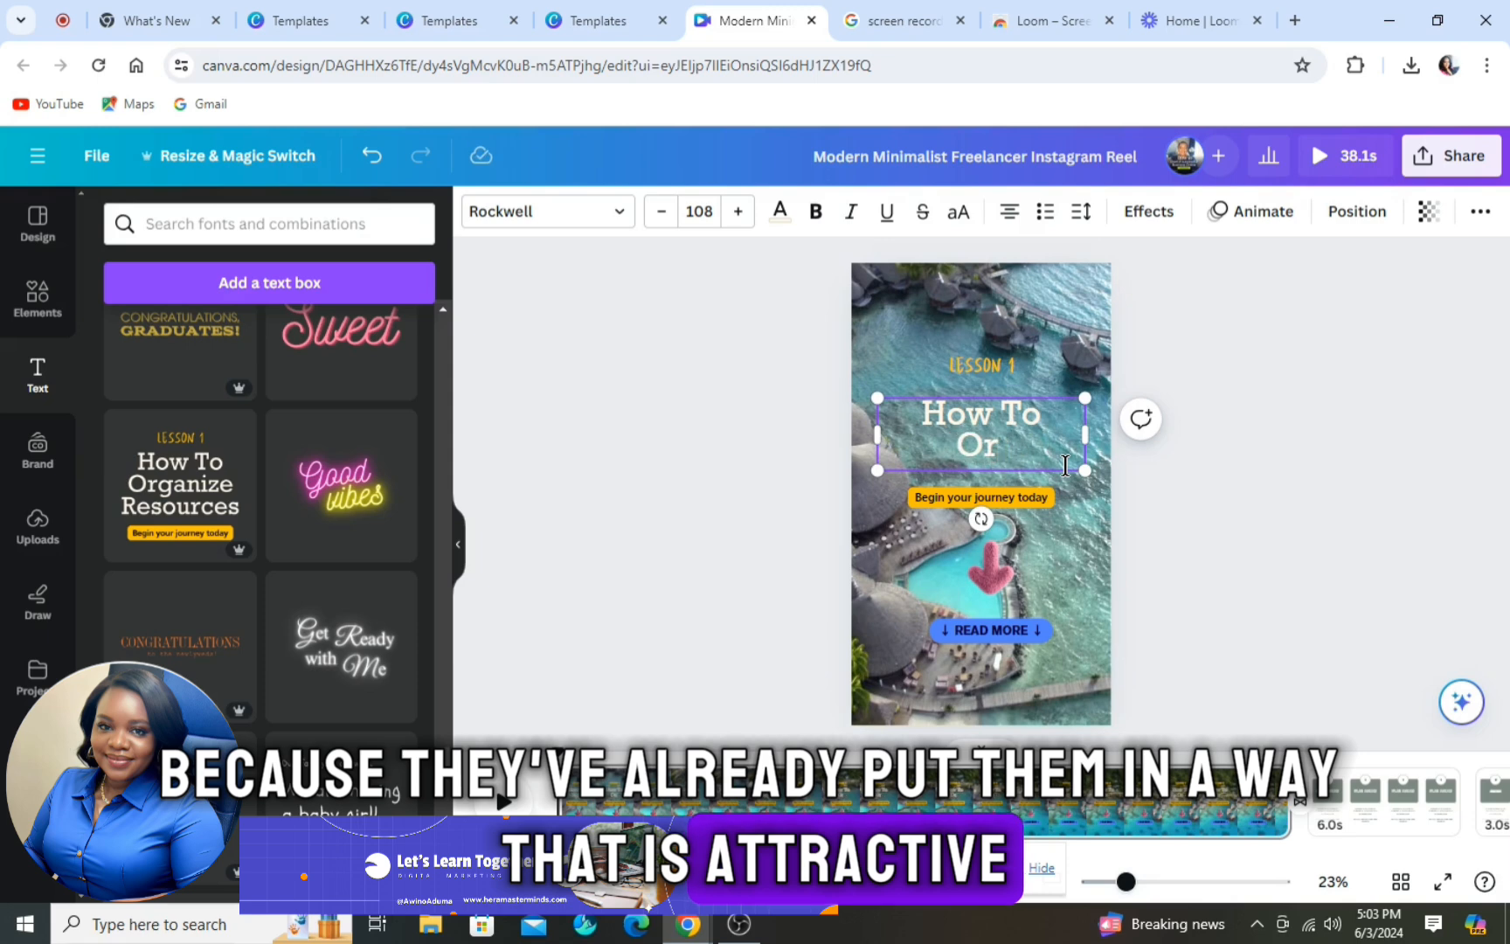
key("BackSpace")
key("BackSpace")
key("BackSpace")
key("BackSpace")
key("BackSpace")
key("BackSpace")
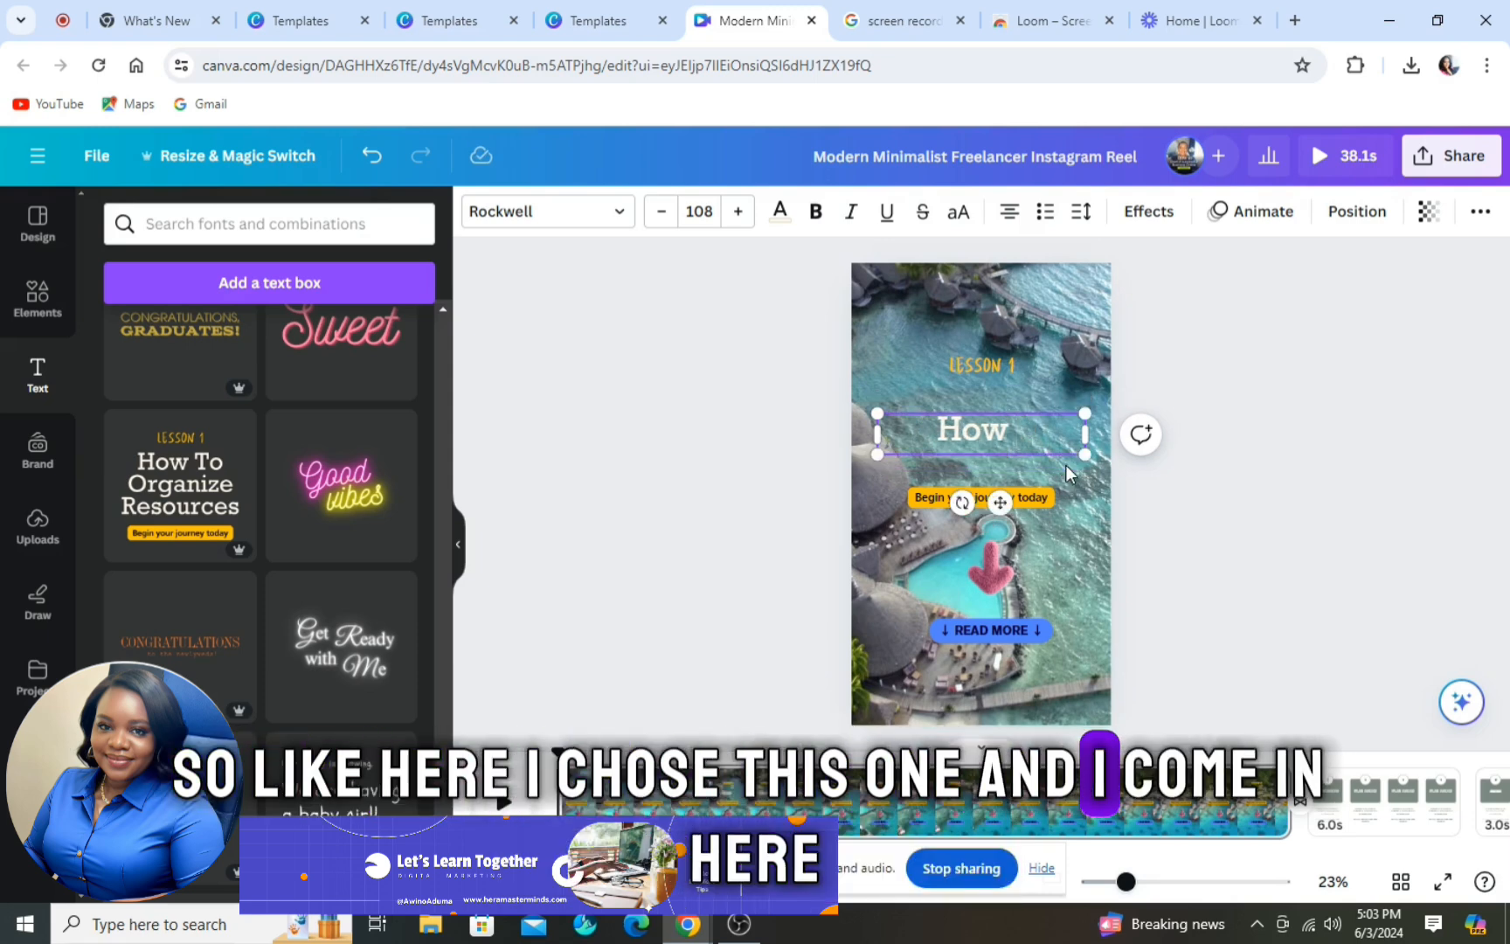
type("I Went From")
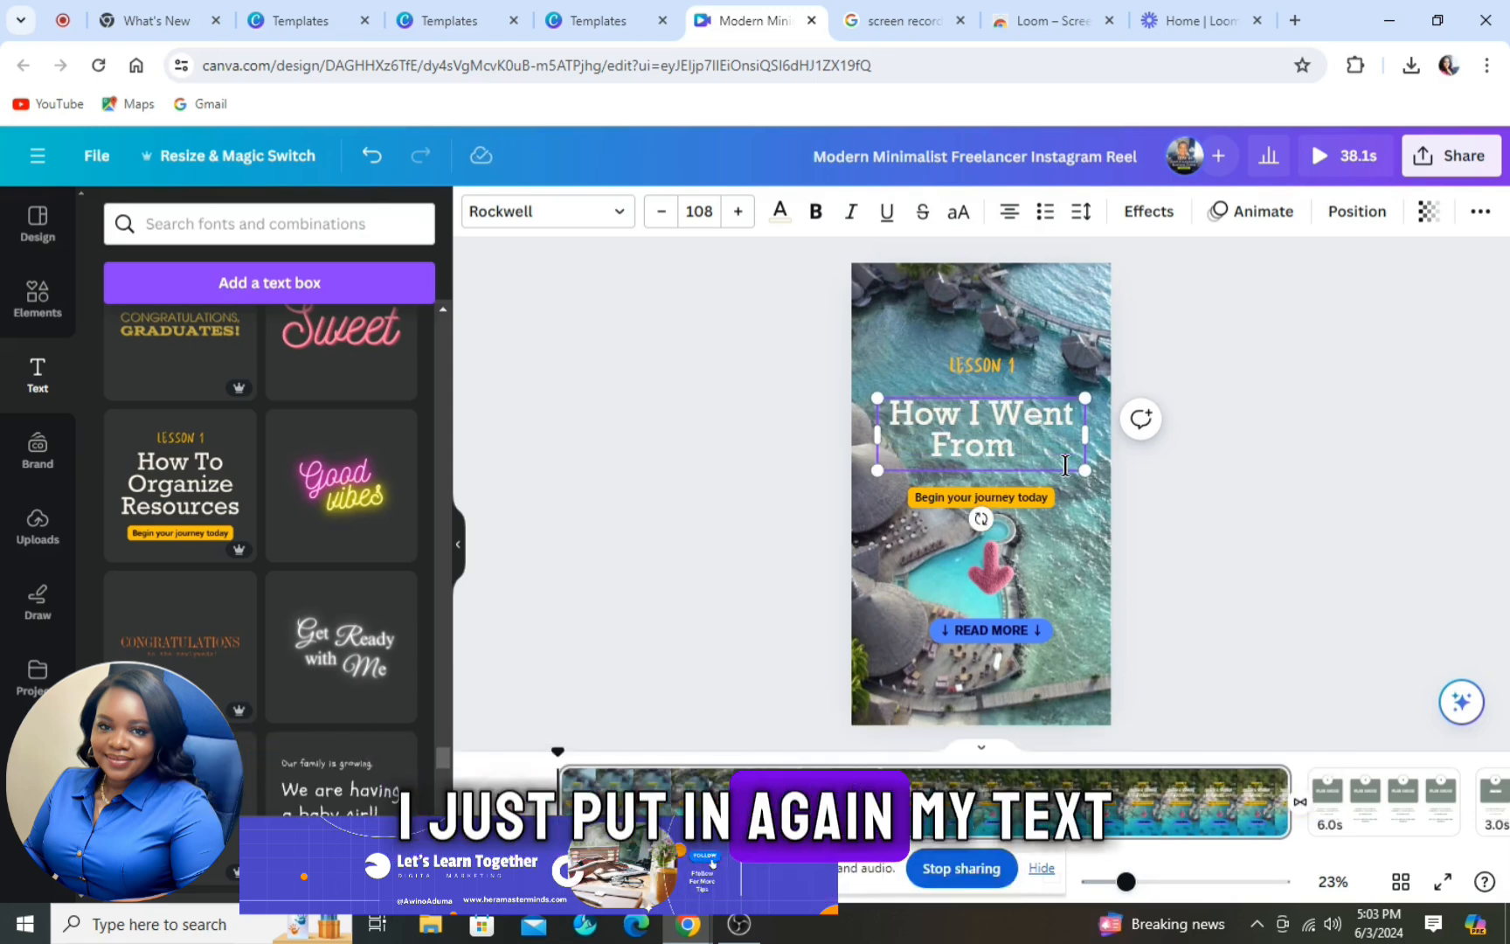
type(" 0 to")
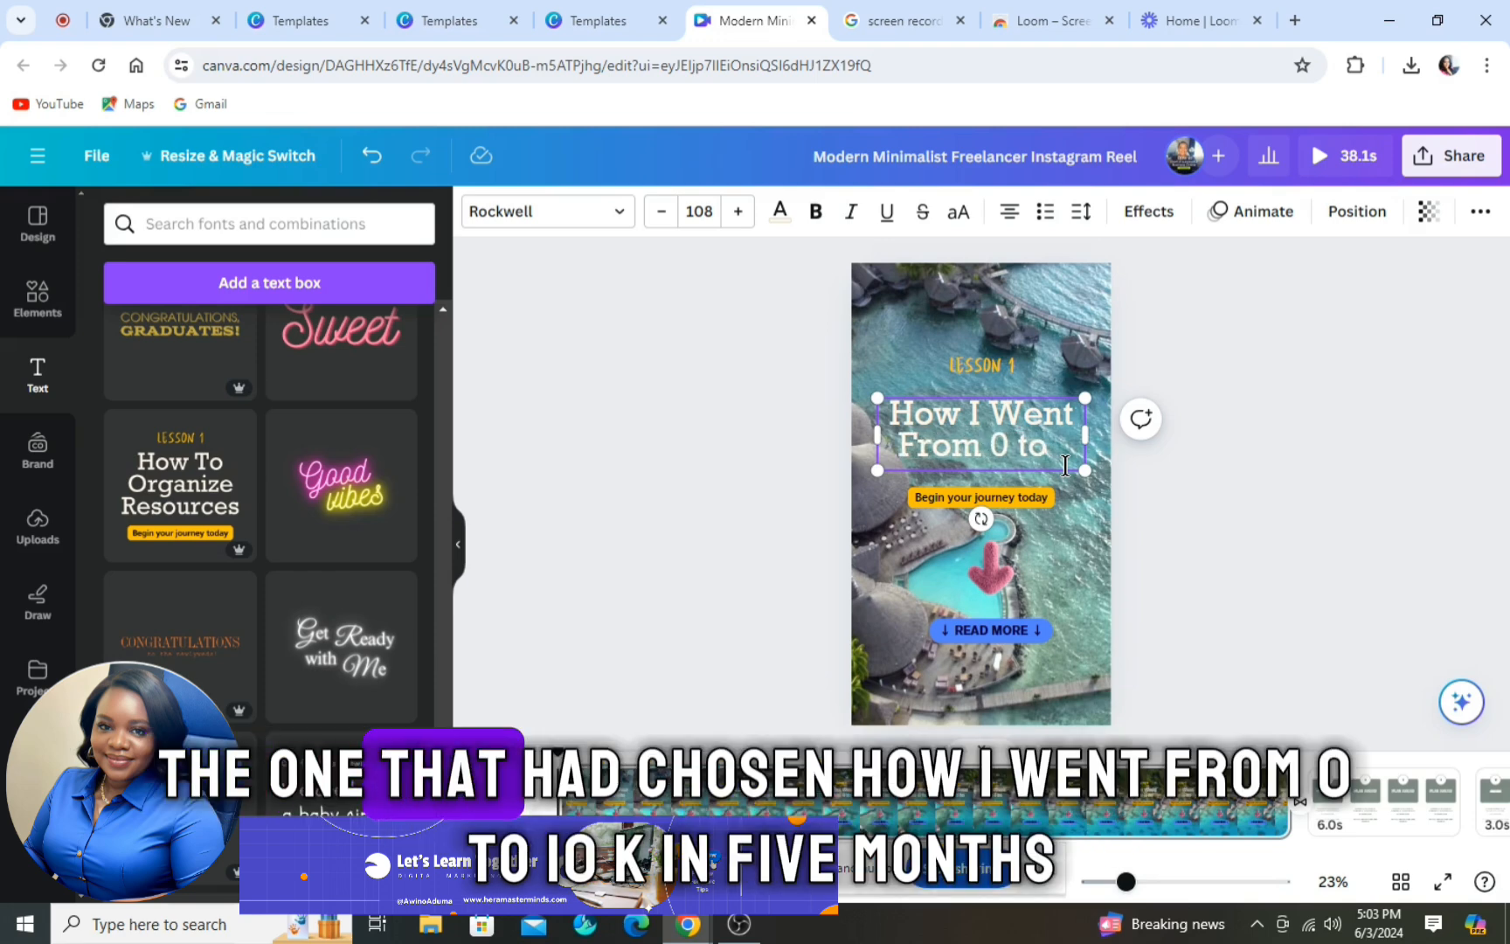
type(" 10k I")
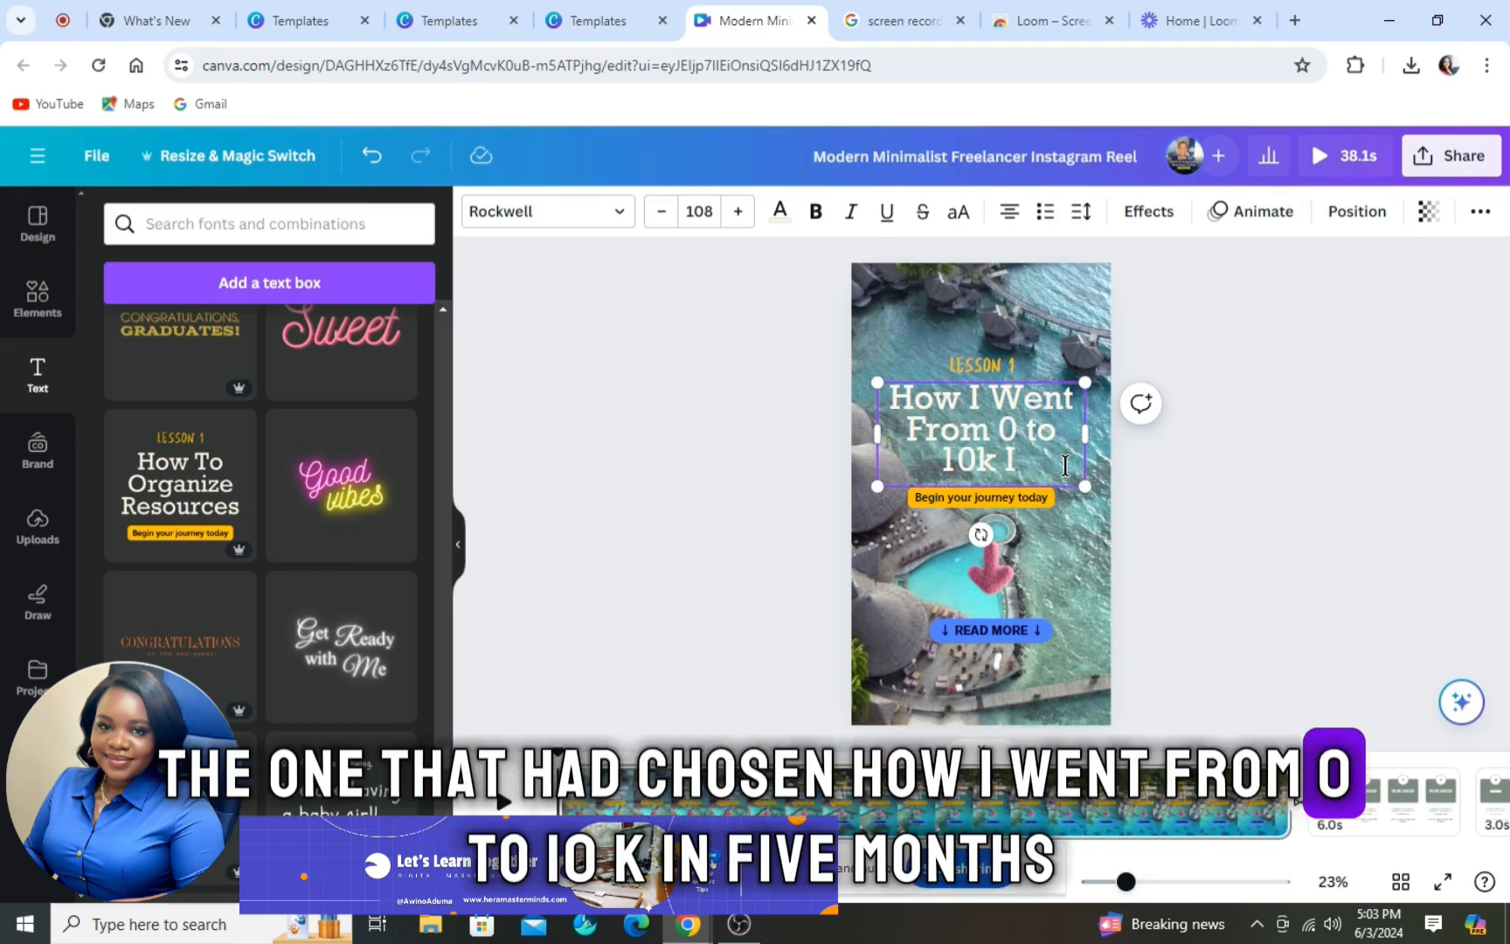
type("n 5 Months")
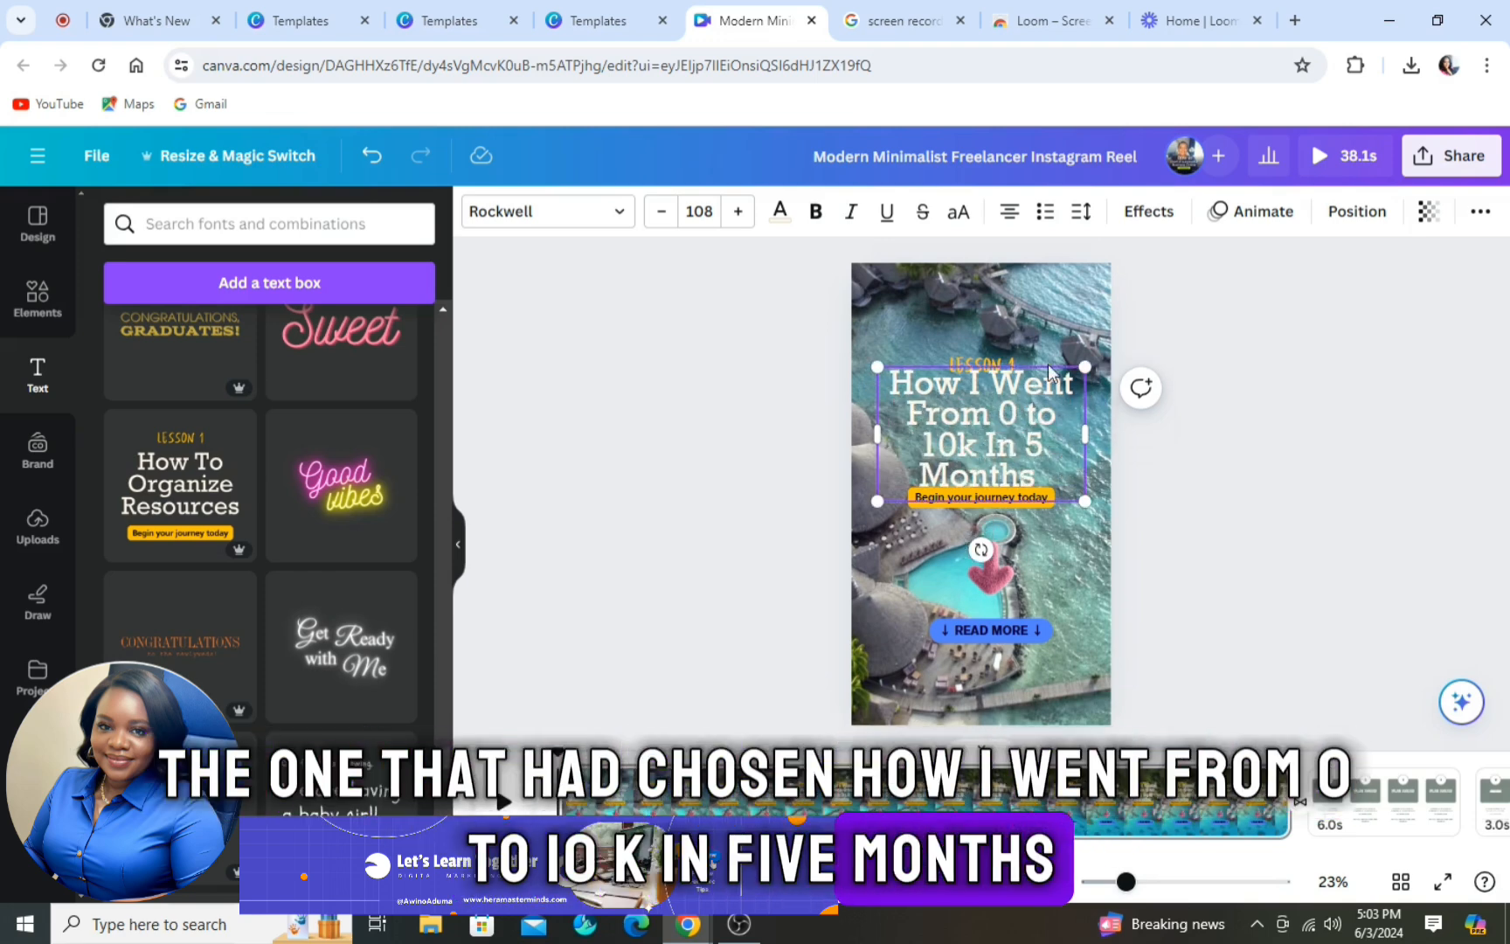
Step: Move the "LESSON 1" line and the new heading up to clear the overlaps, and shrink the pink arrow slightly
left_click_drag(994, 361, 995, 320)
mouse_move(1034, 446)
left_mouse_down()
mouse_move(1034, 416)
mouse_move(1043, 428)
left_mouse_up()
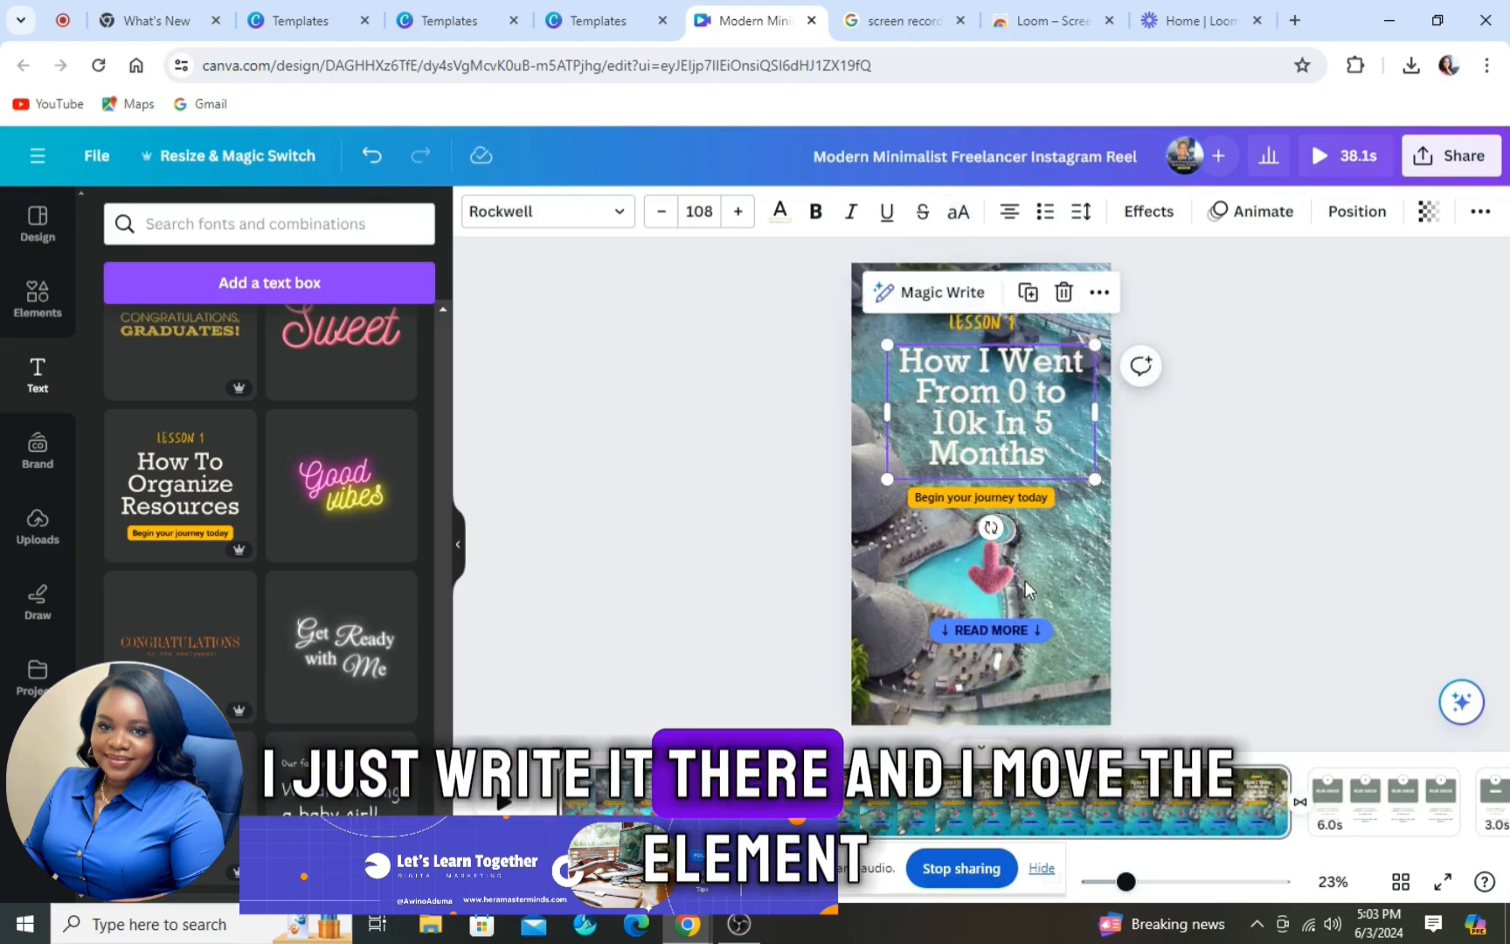
left_click_drag(1011, 592, 1007, 586)
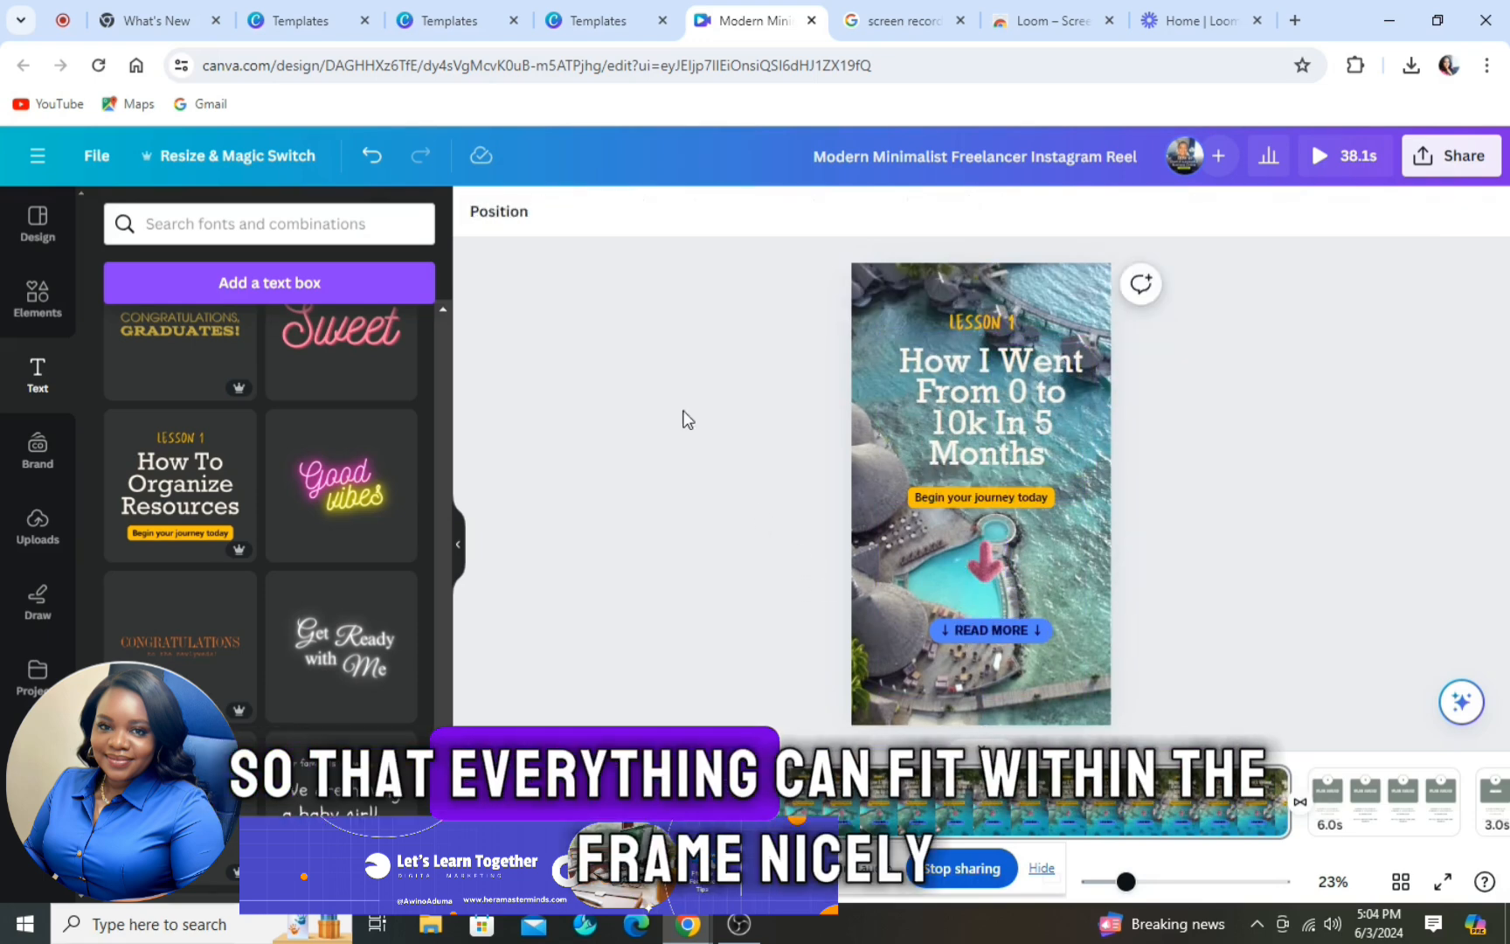
Step: Replace the pink puffy arrow with a plain black downward arrow between the yellow subtitle and the "READ MORE" label
left_click(361, 223)
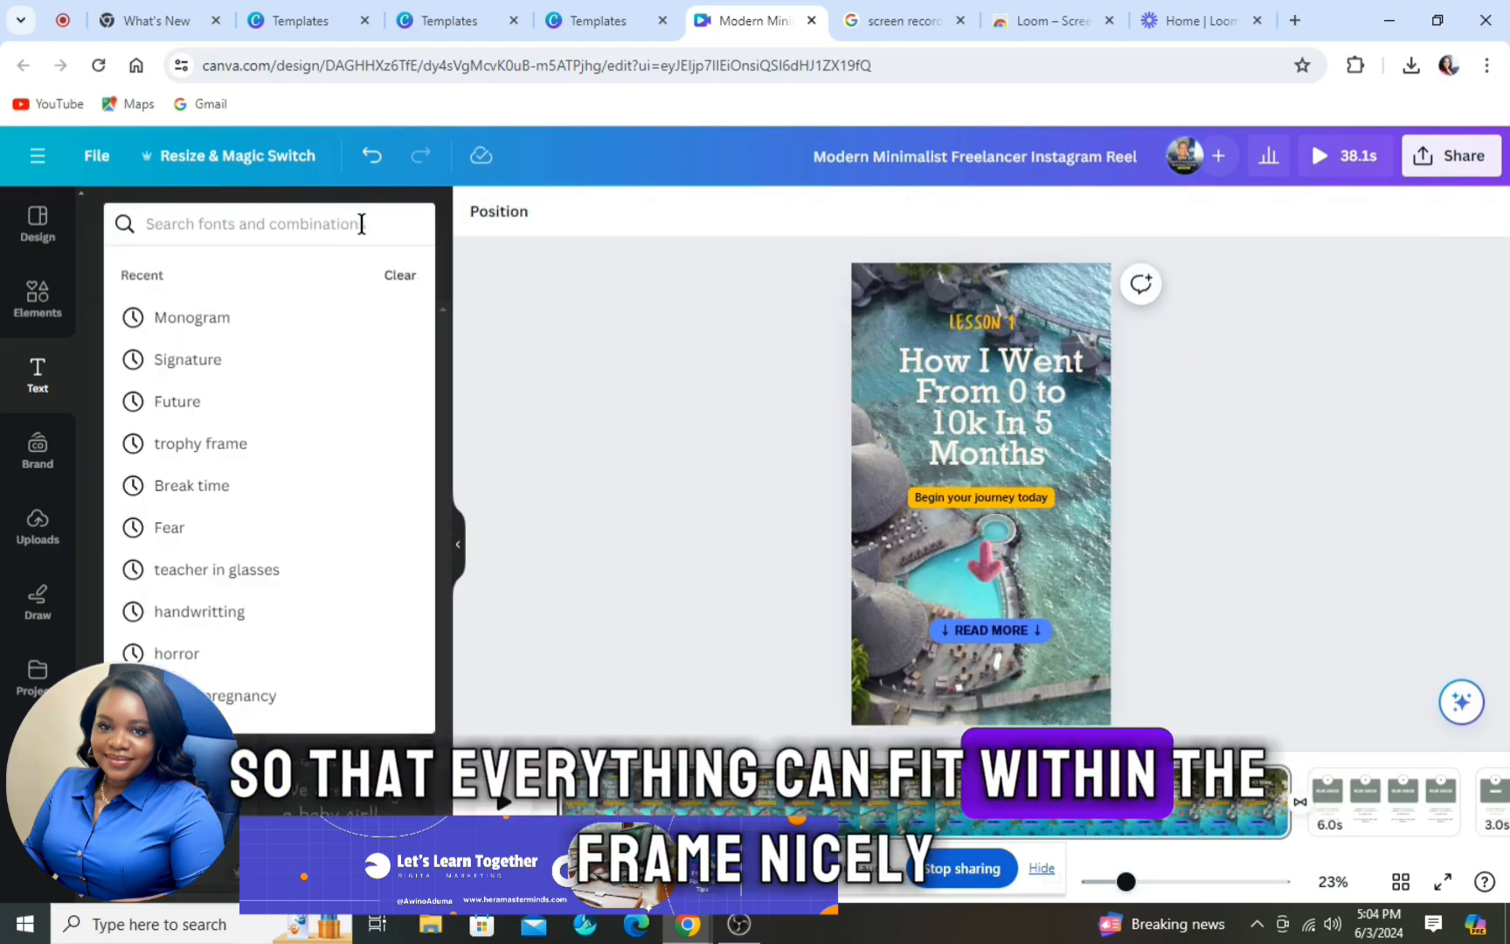
left_click(37, 298)
left_click(154, 227)
left_click(192, 326)
scroll(341, 455, "down", 10)
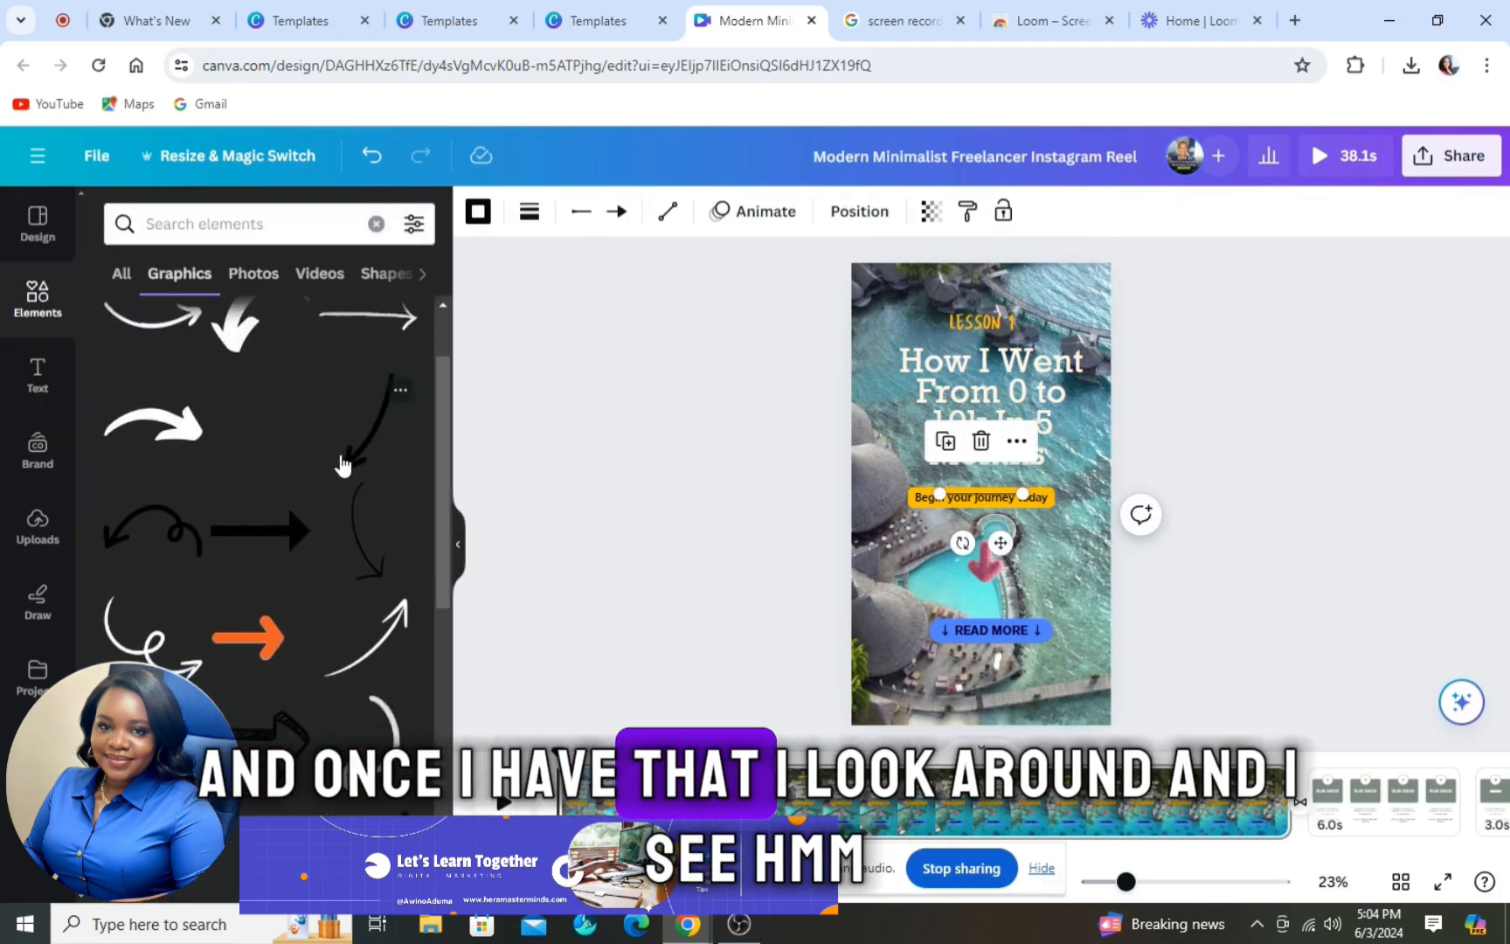
scroll(343, 449, "up", 10)
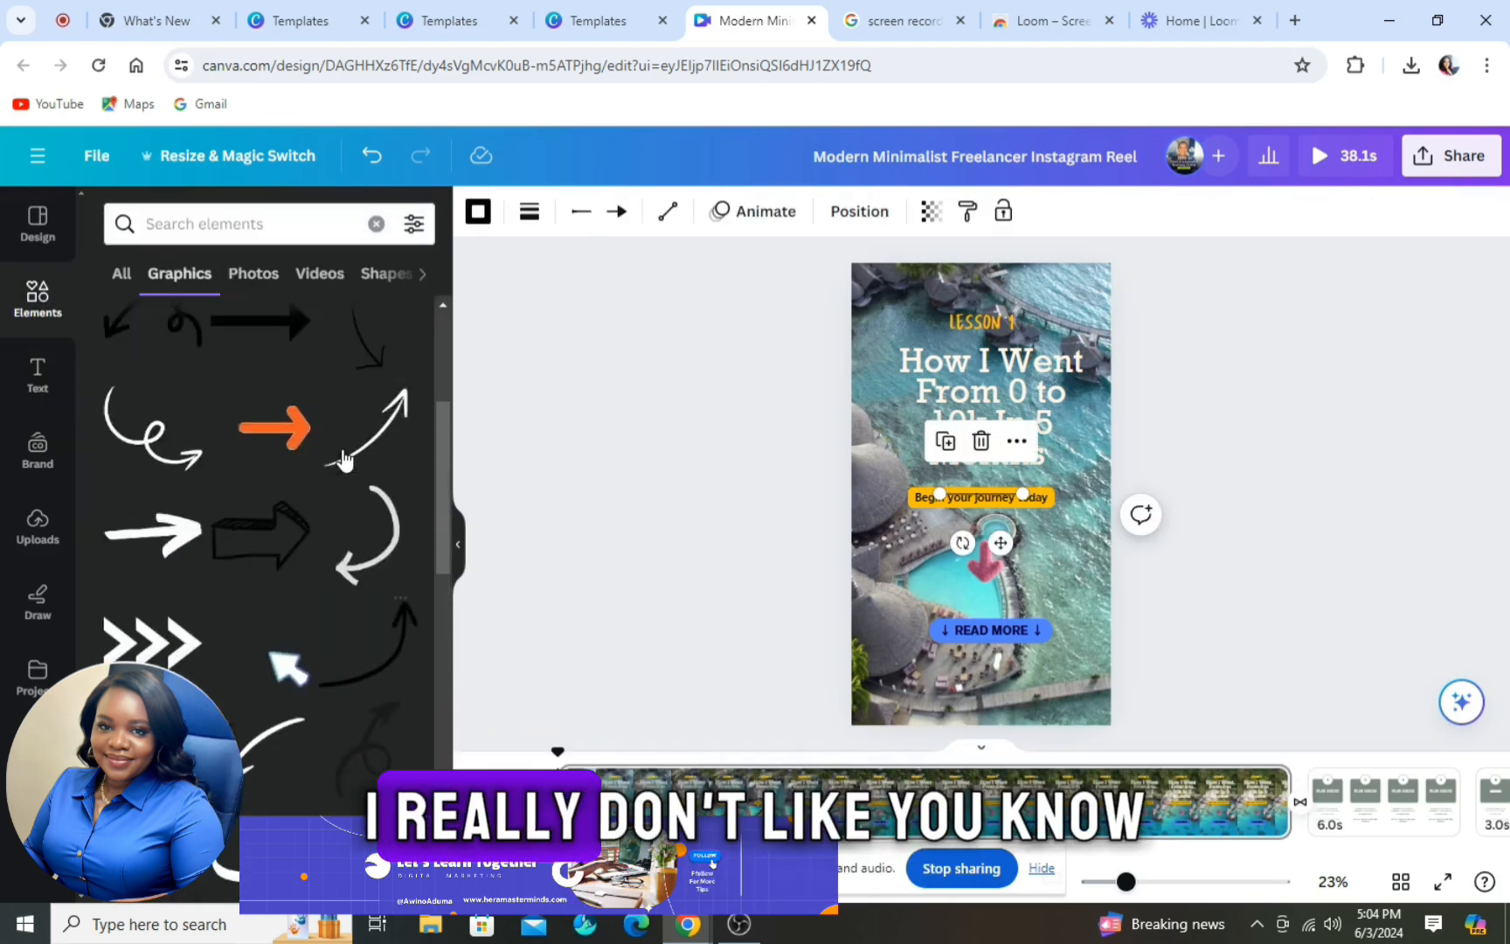
left_click(262, 635)
left_click(992, 568)
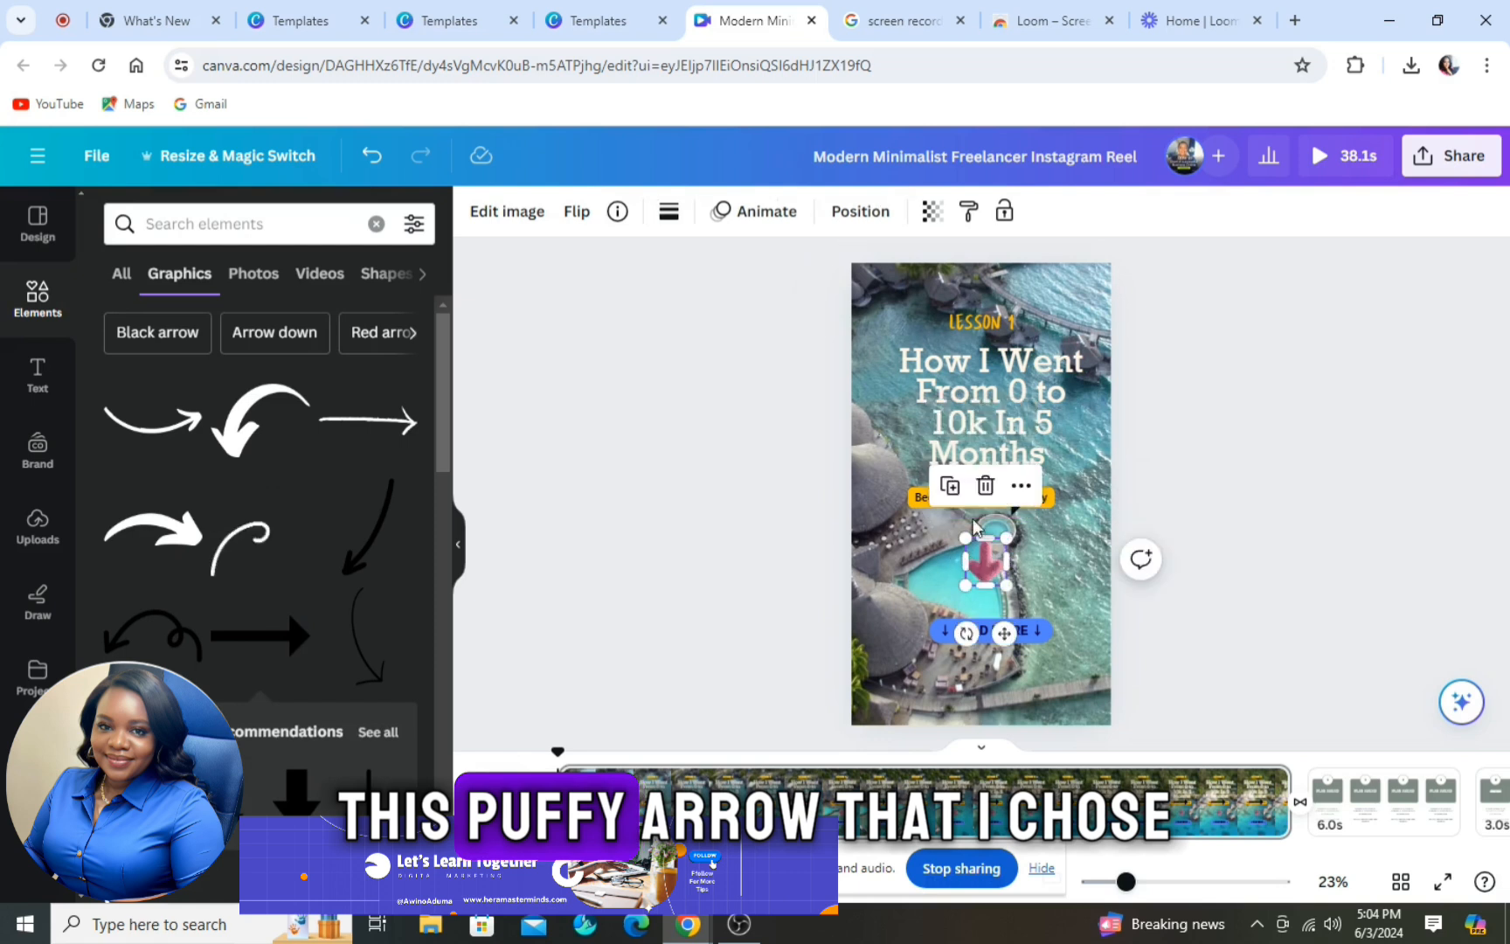
left_click(995, 496)
left_click_drag(962, 564, 863, 472)
left_click_drag(1001, 440, 987, 557)
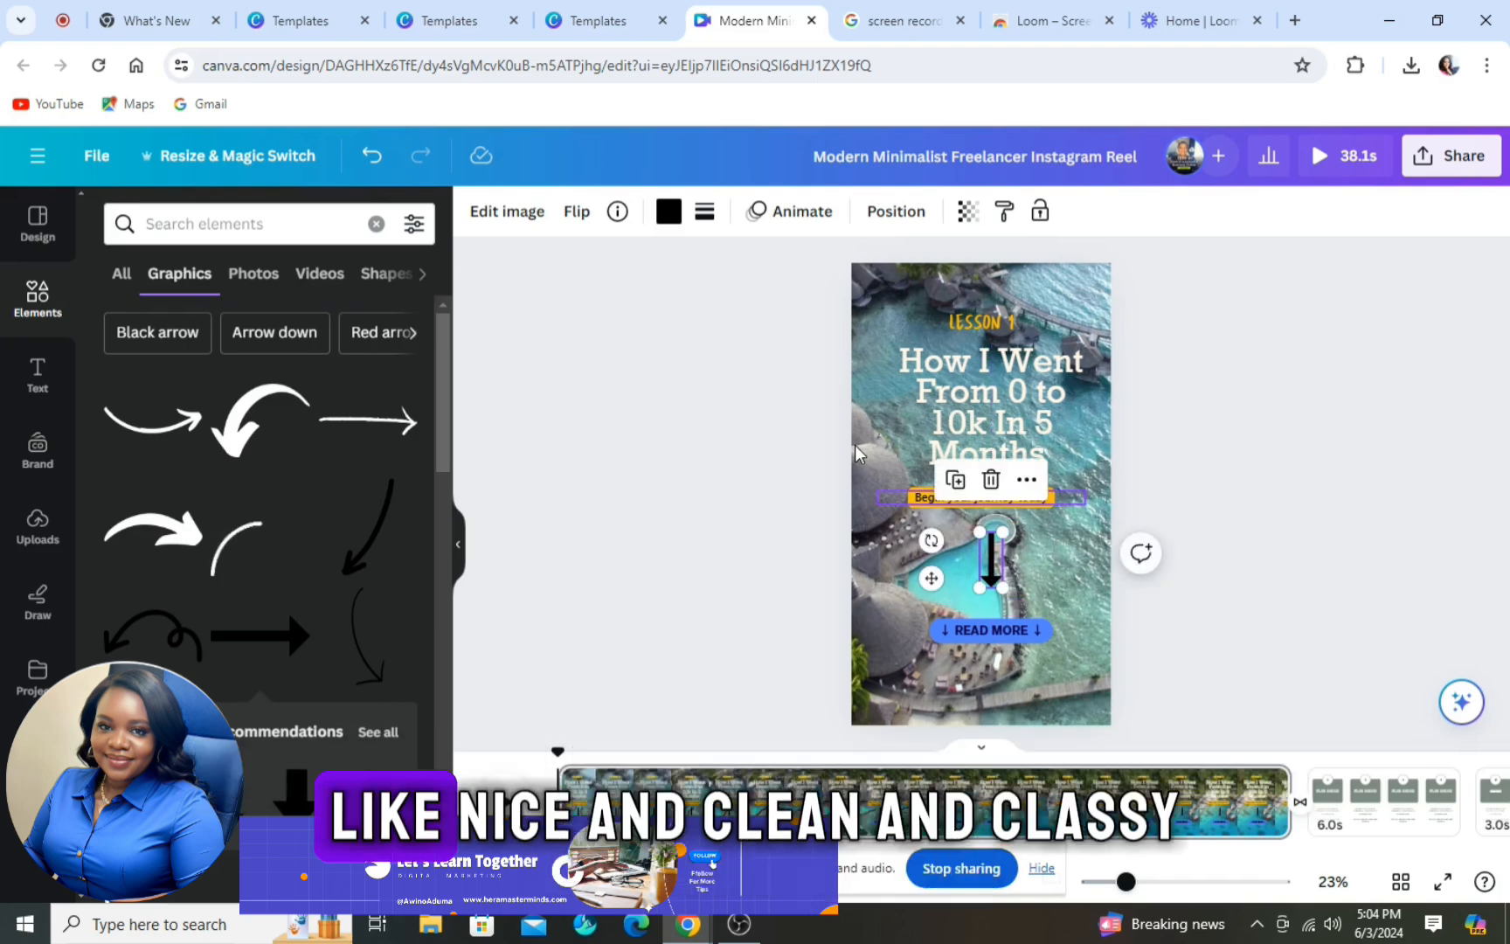
Step: Recolour the downward arrow dark navy, then shrink it and place it just above the "READ MORE" label
left_click(667, 211)
left_click(115, 396)
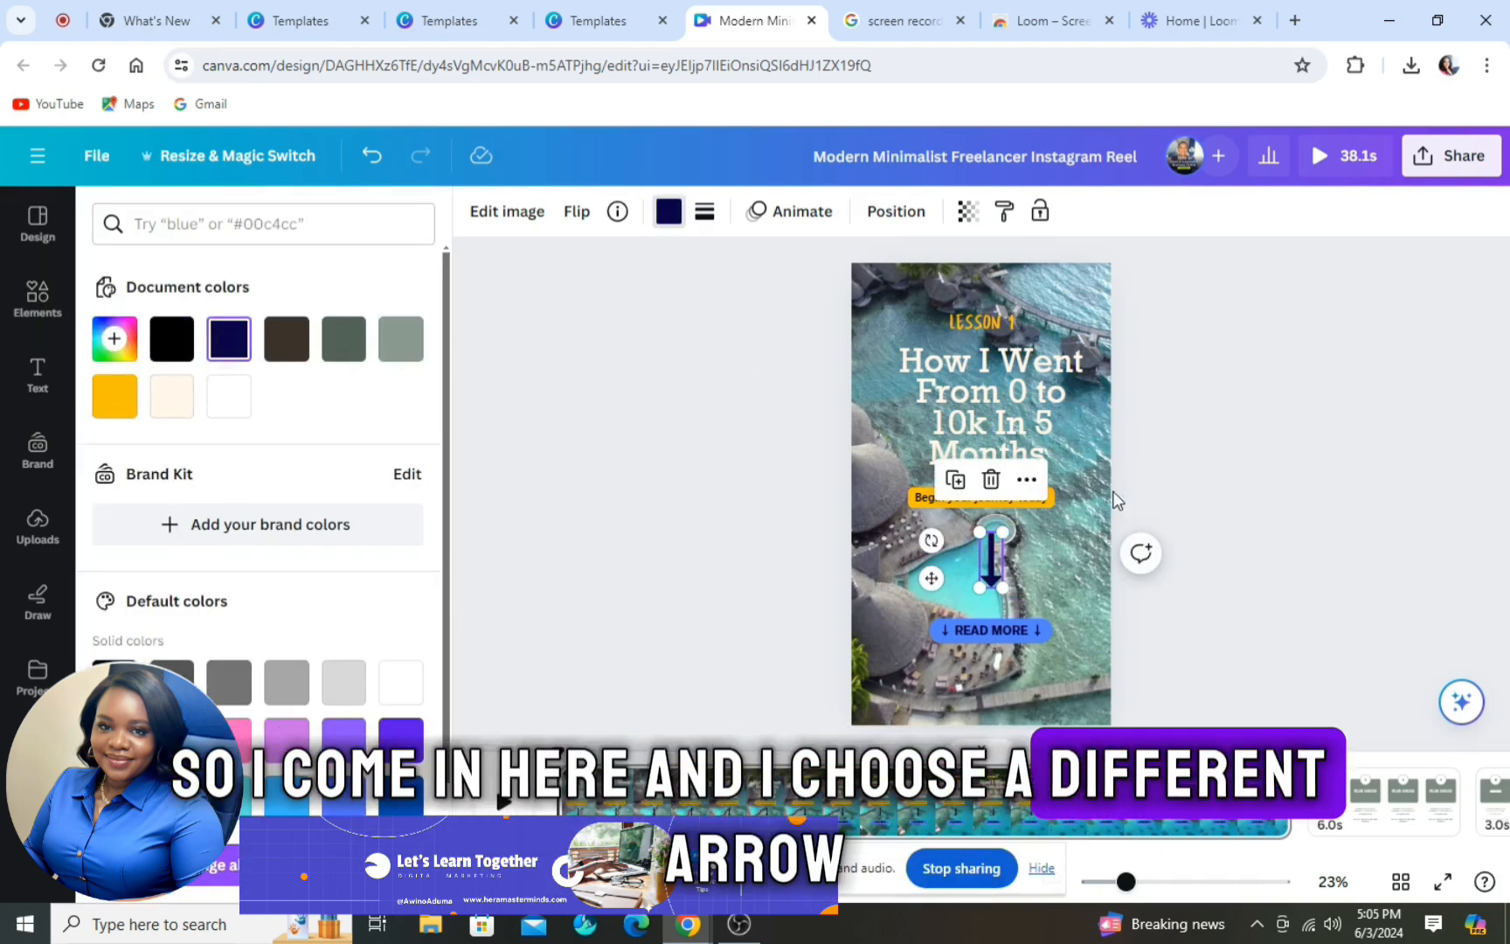
left_click(38, 297)
left_click(757, 511)
left_click(997, 573)
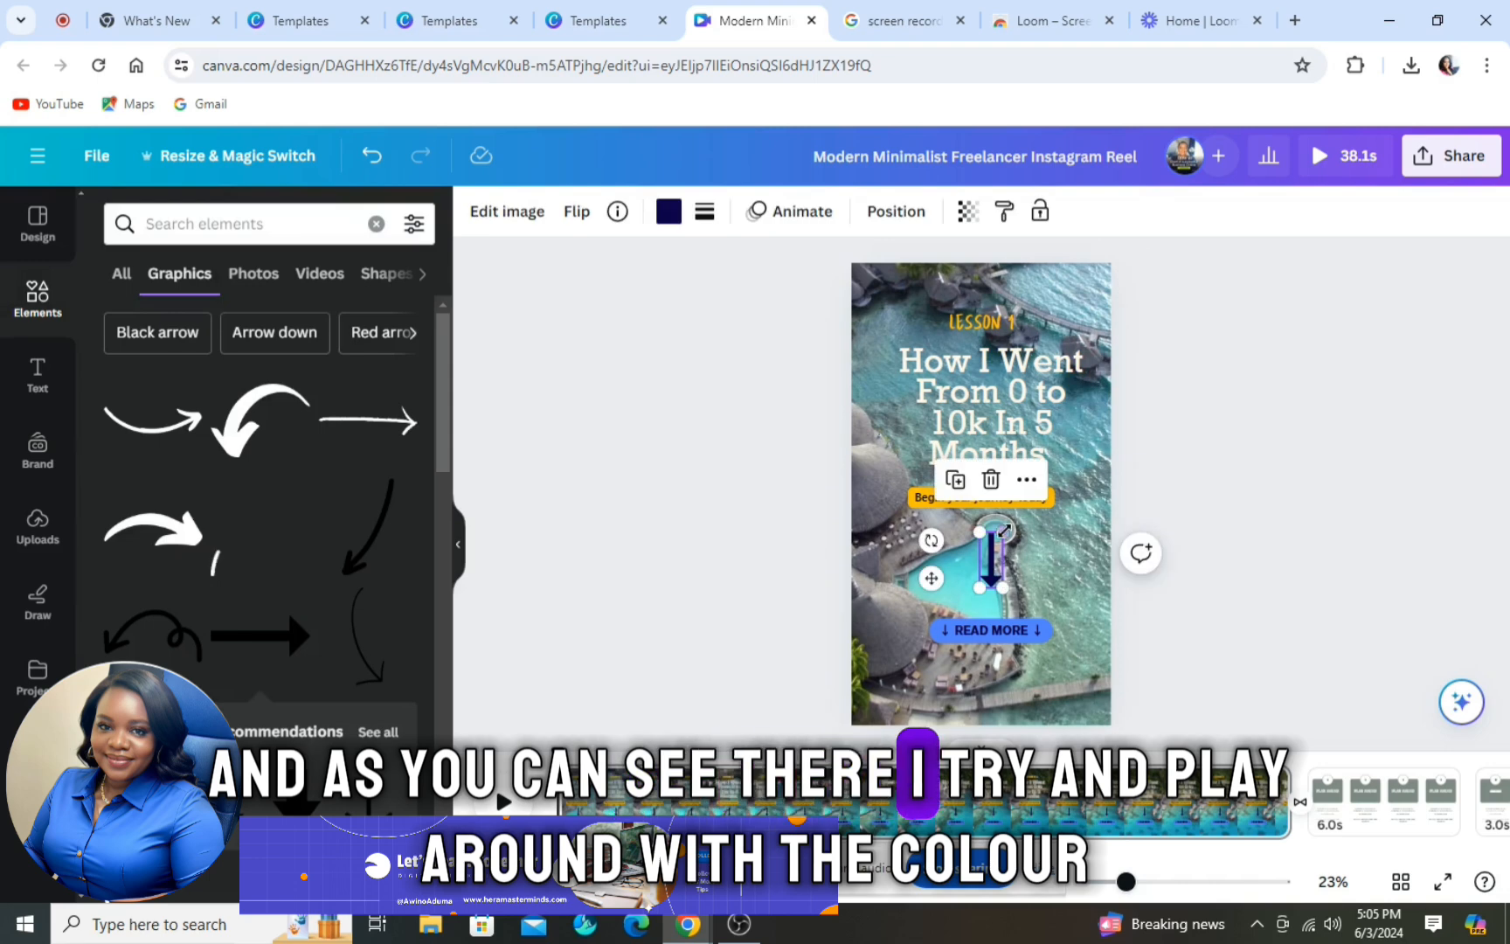
left_click_drag(1003, 529, 985, 574)
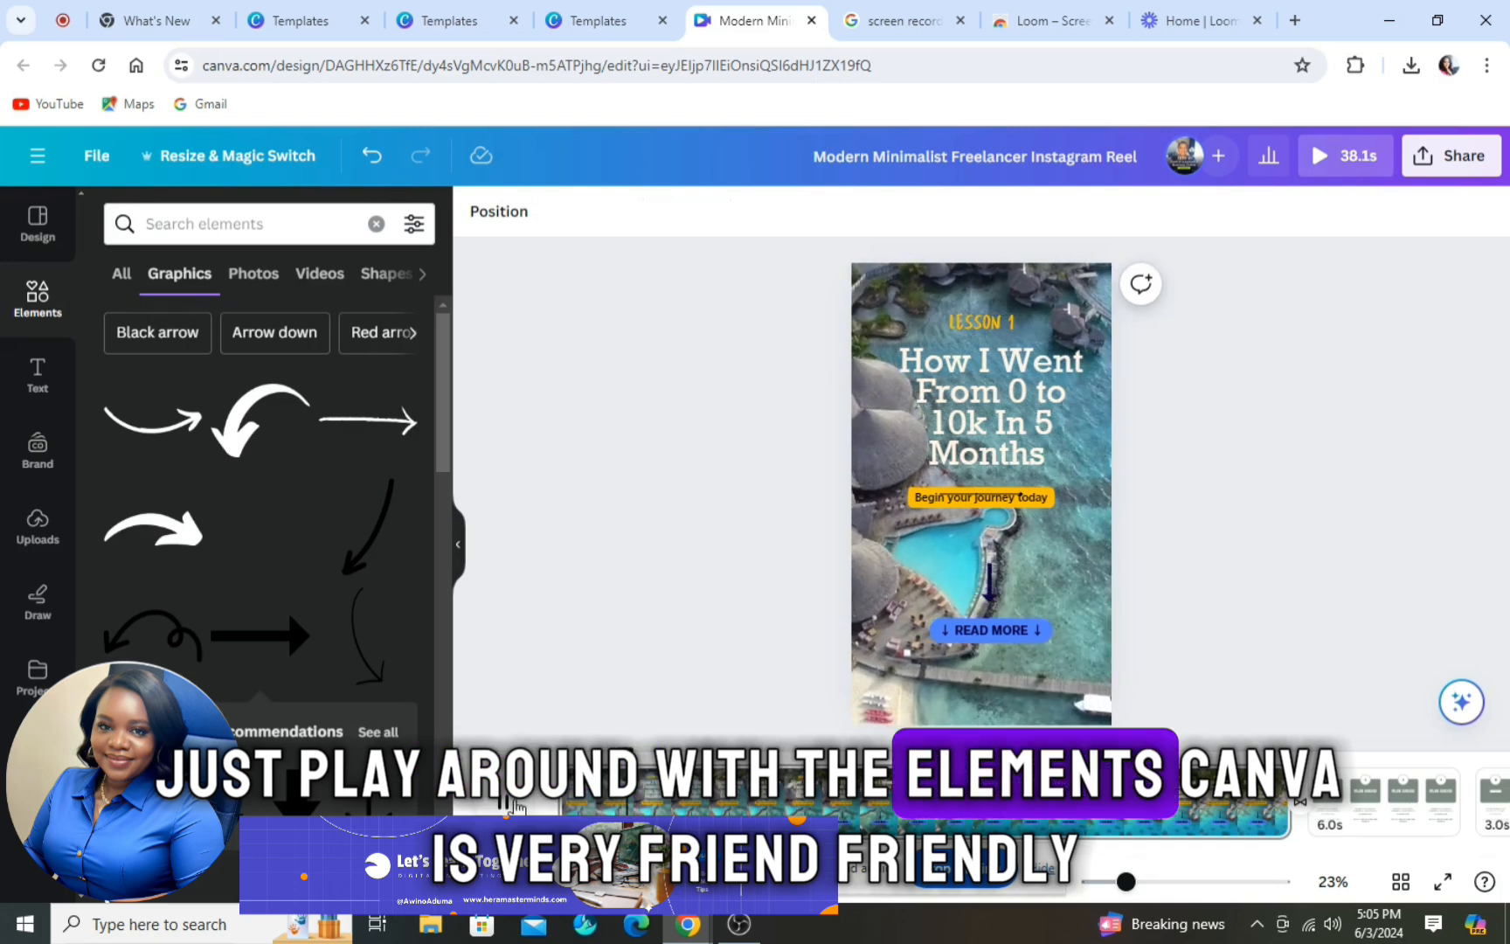
Step: Apply the Typewriter text animation to the "How I Went From 0 to 10k In 5 Months" heading
left_click(991, 452)
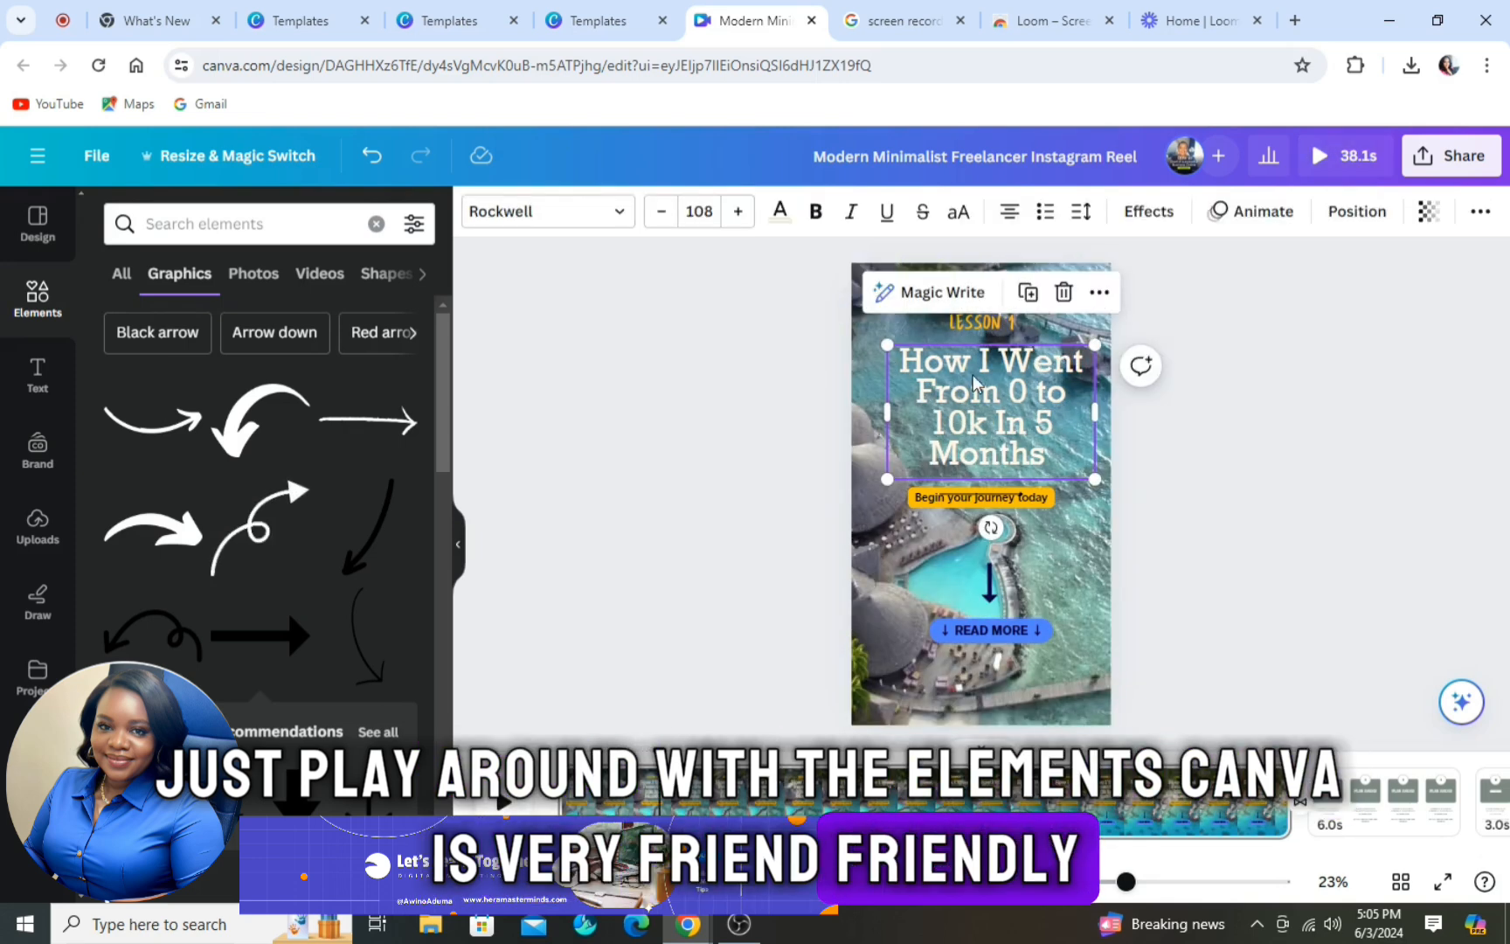
left_click(1250, 214)
scroll(112, 601, "down", 2)
scroll(112, 612, "down", 5)
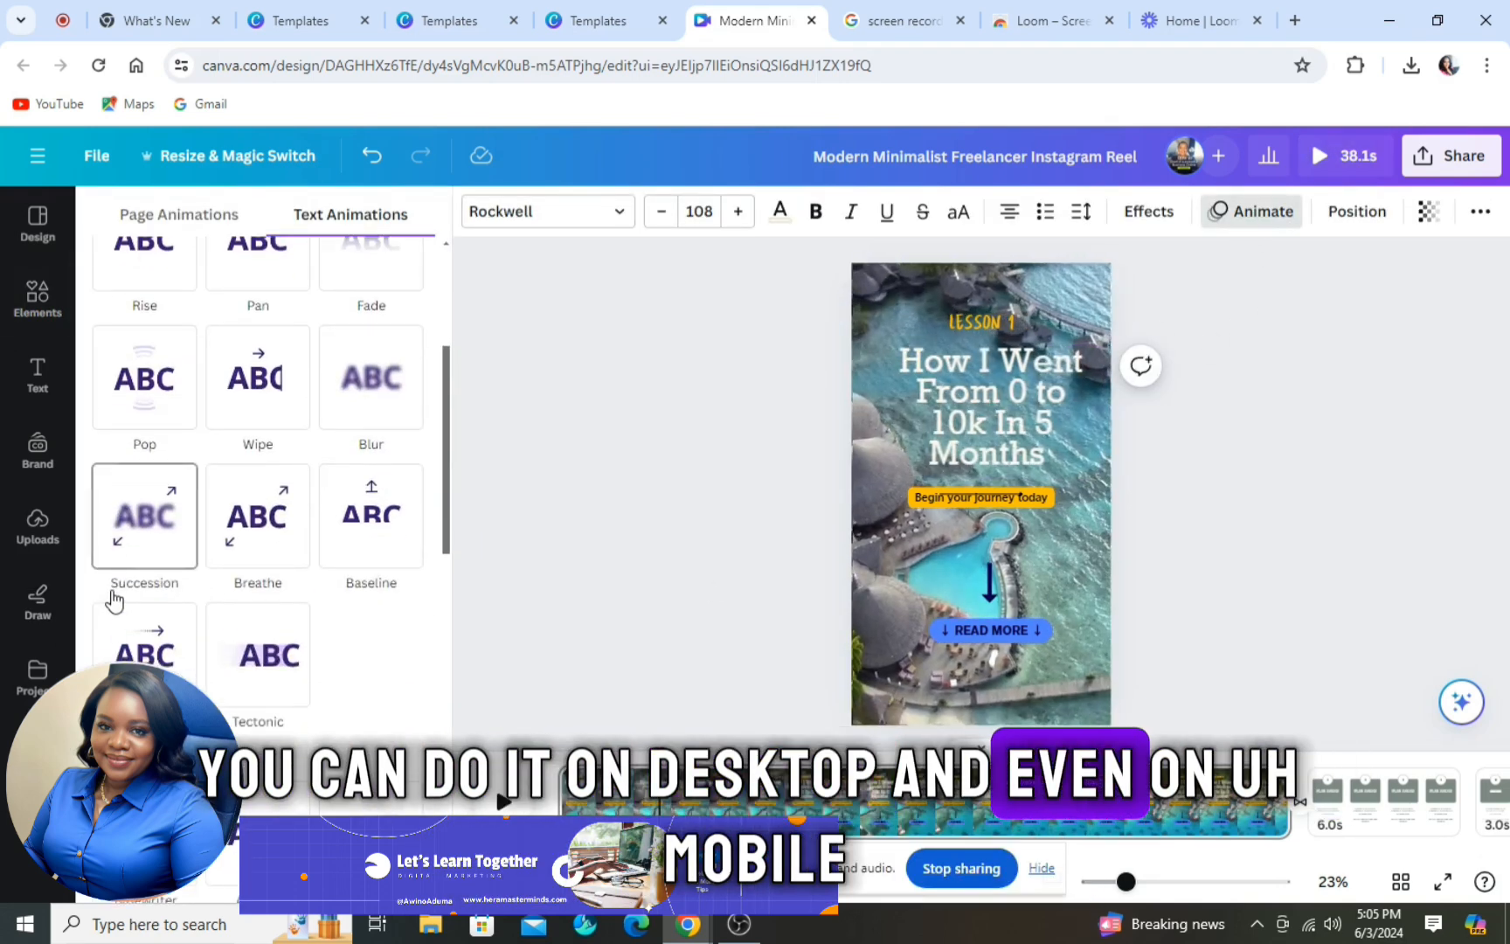
left_click(158, 544)
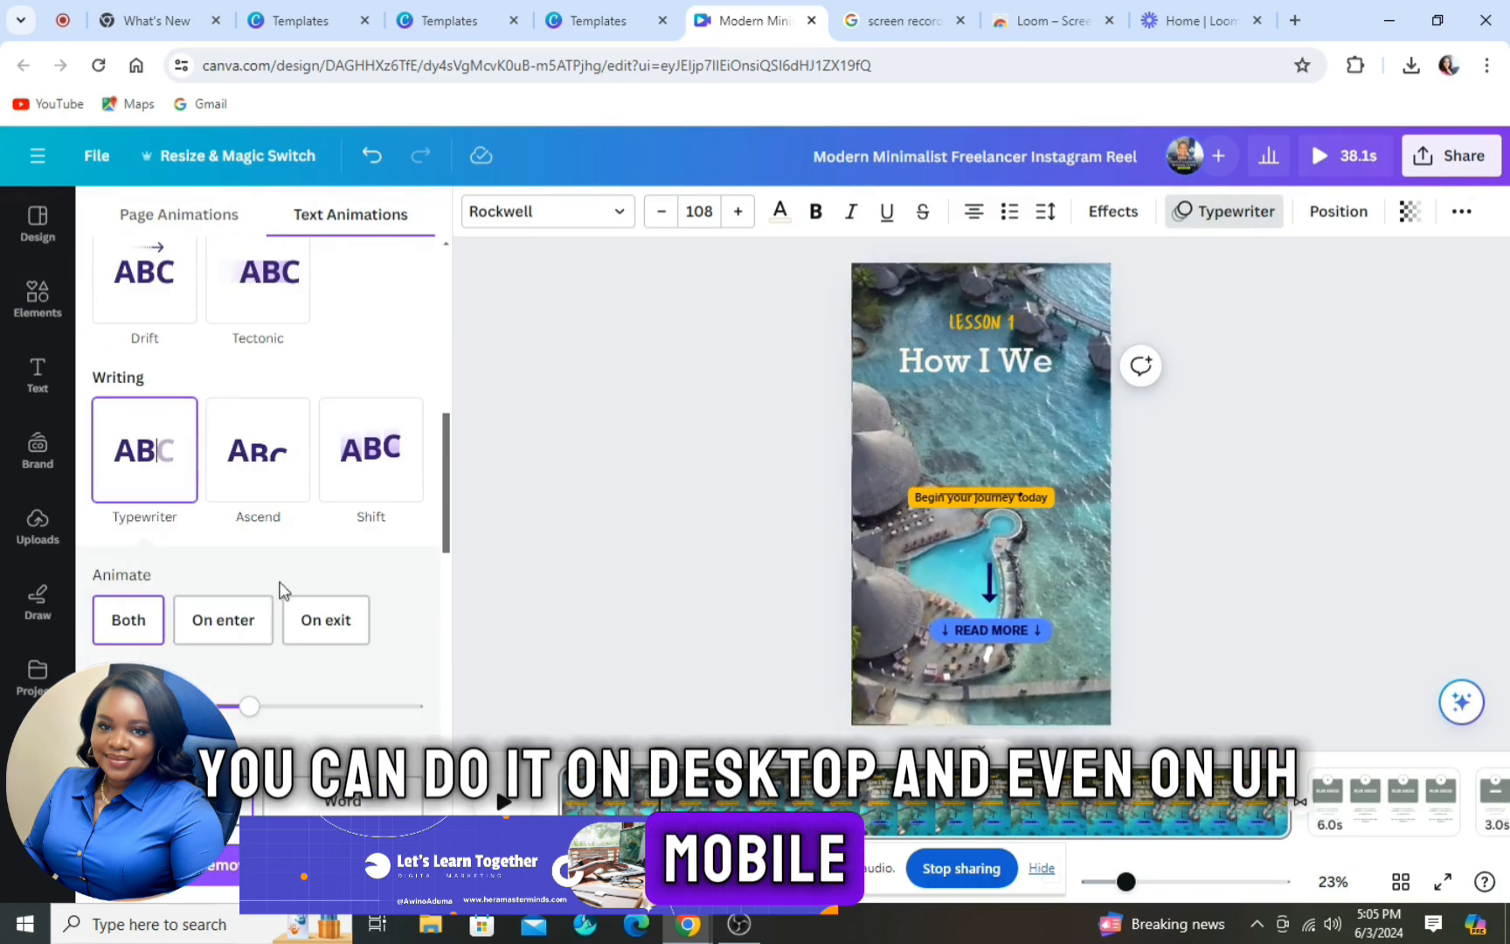
Step: Play back the first page and trim its clip so the whole design lasts 18.1 seconds
left_click(1156, 557)
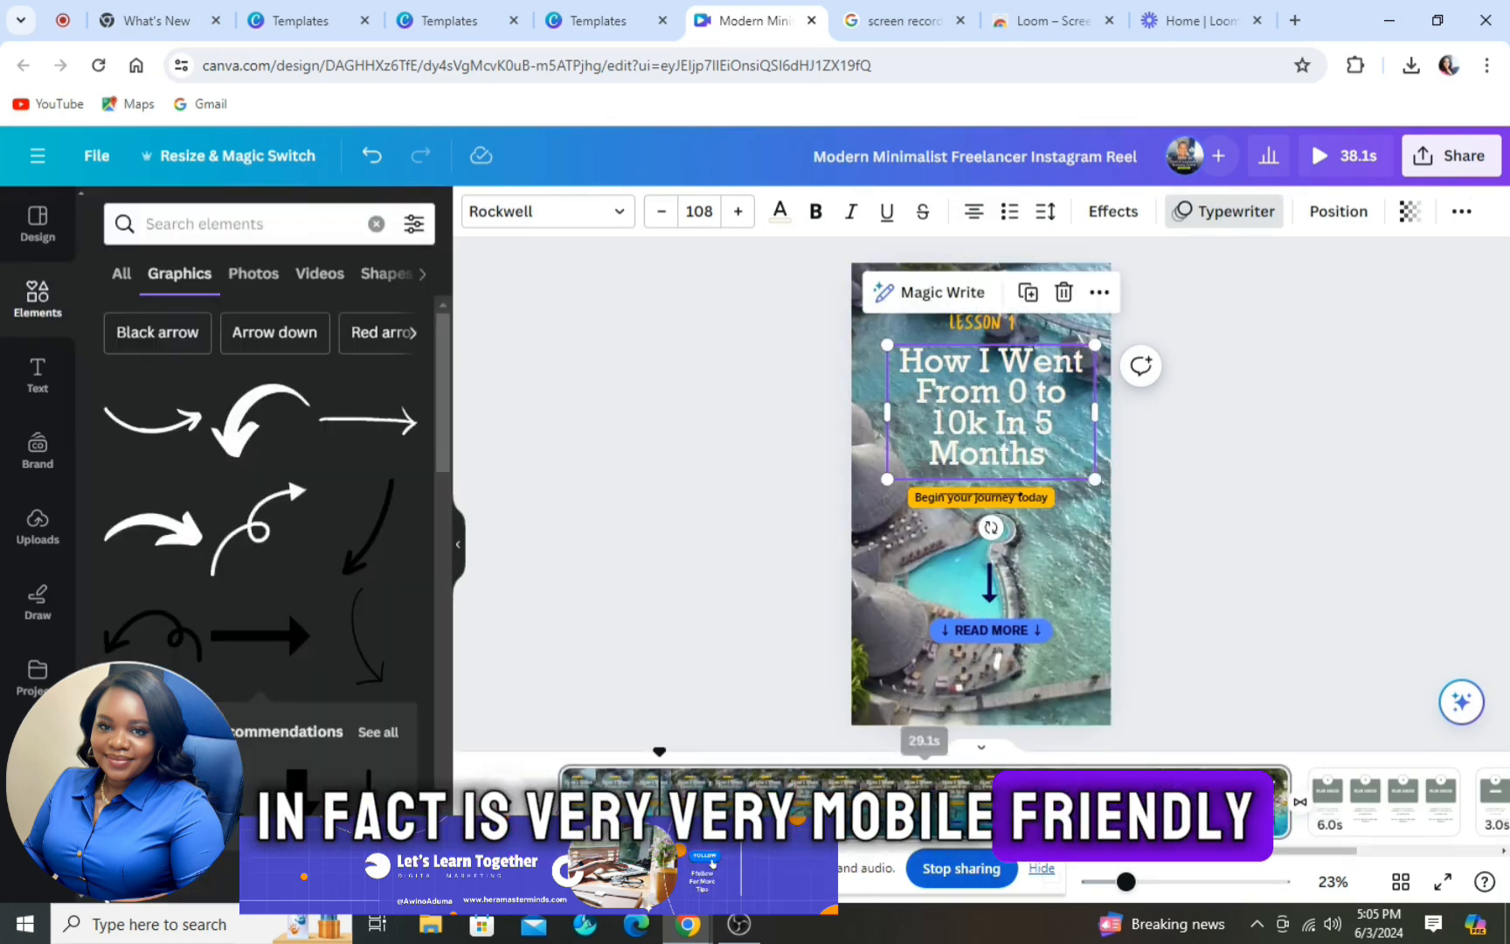
left_click(500, 804)
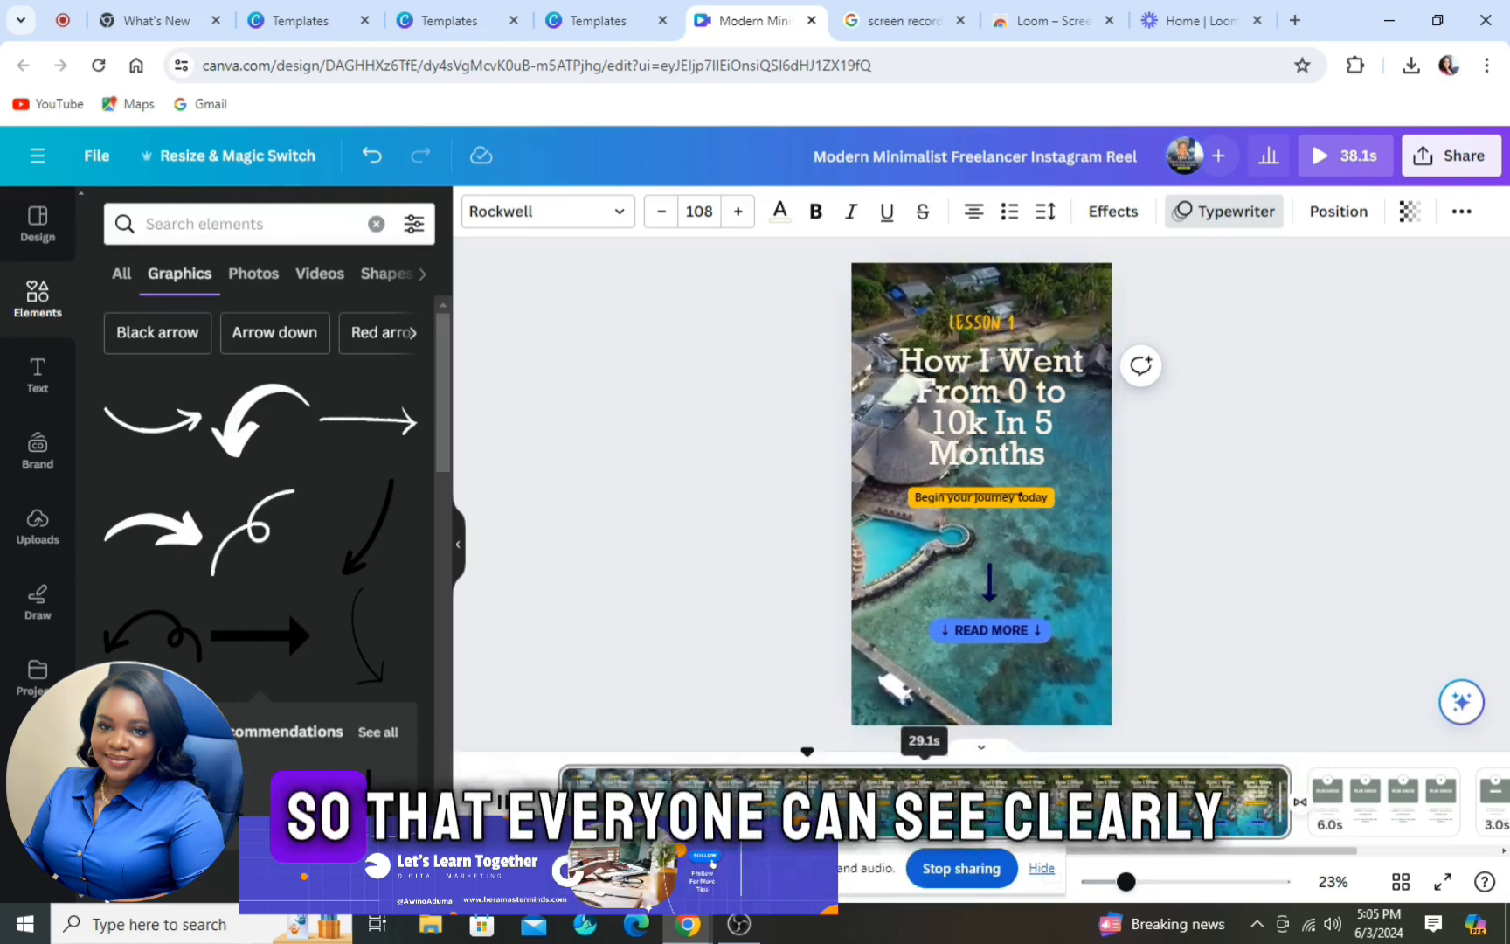
left_click_drag(559, 803, 1064, 798)
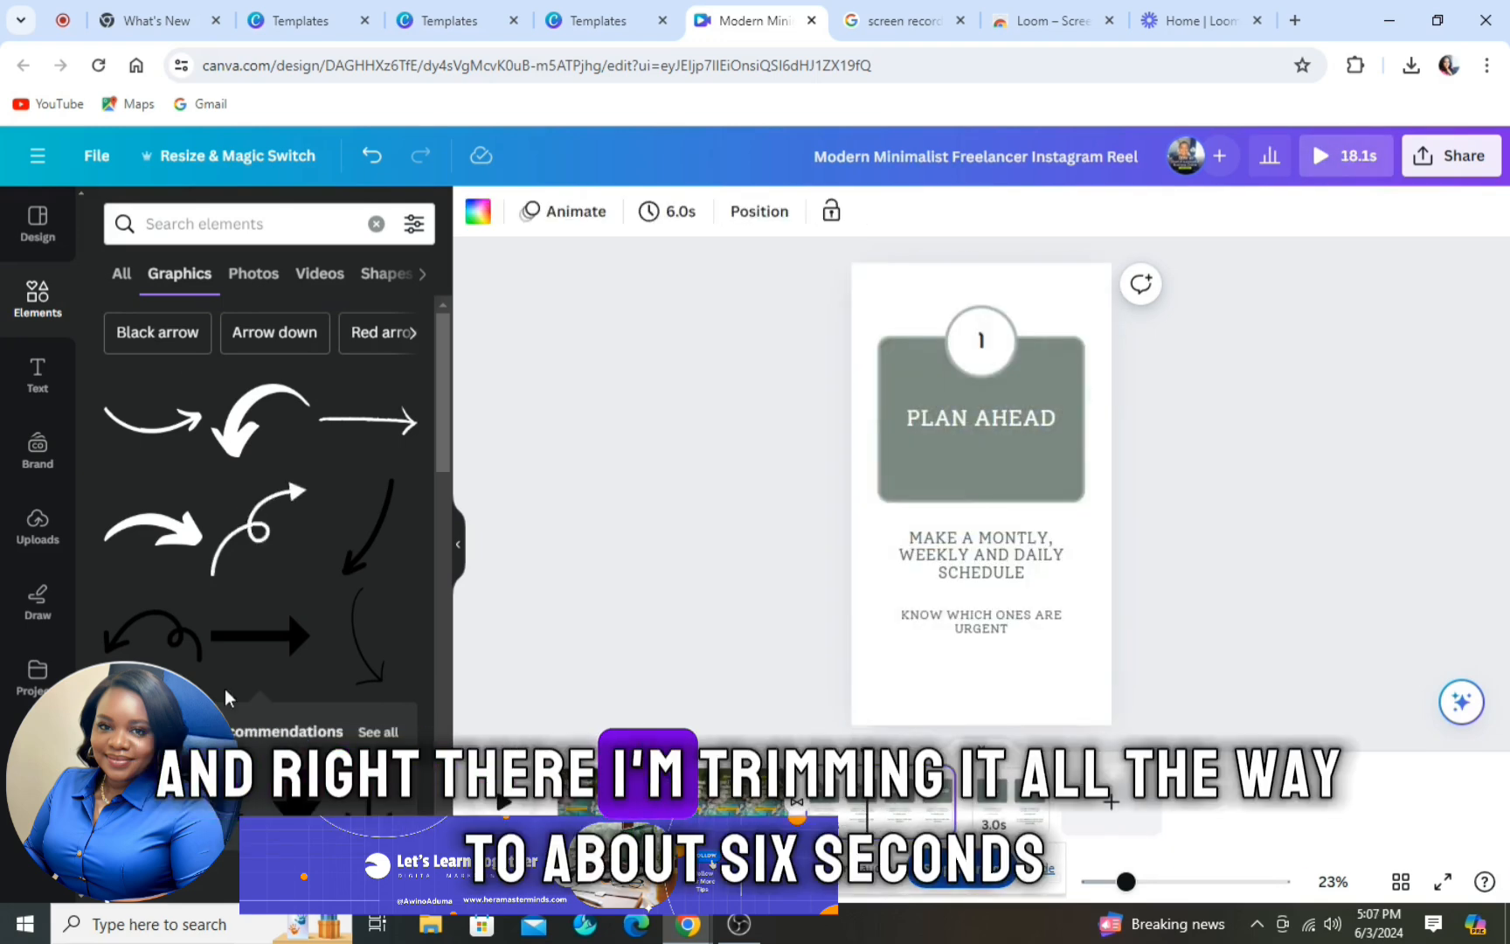
Step: Search the videos for "girl luxury" and add the 42-second yacht clip to the "PLAN AHEAD" page
left_click(153, 420)
left_click(192, 224)
type("girl luxury")
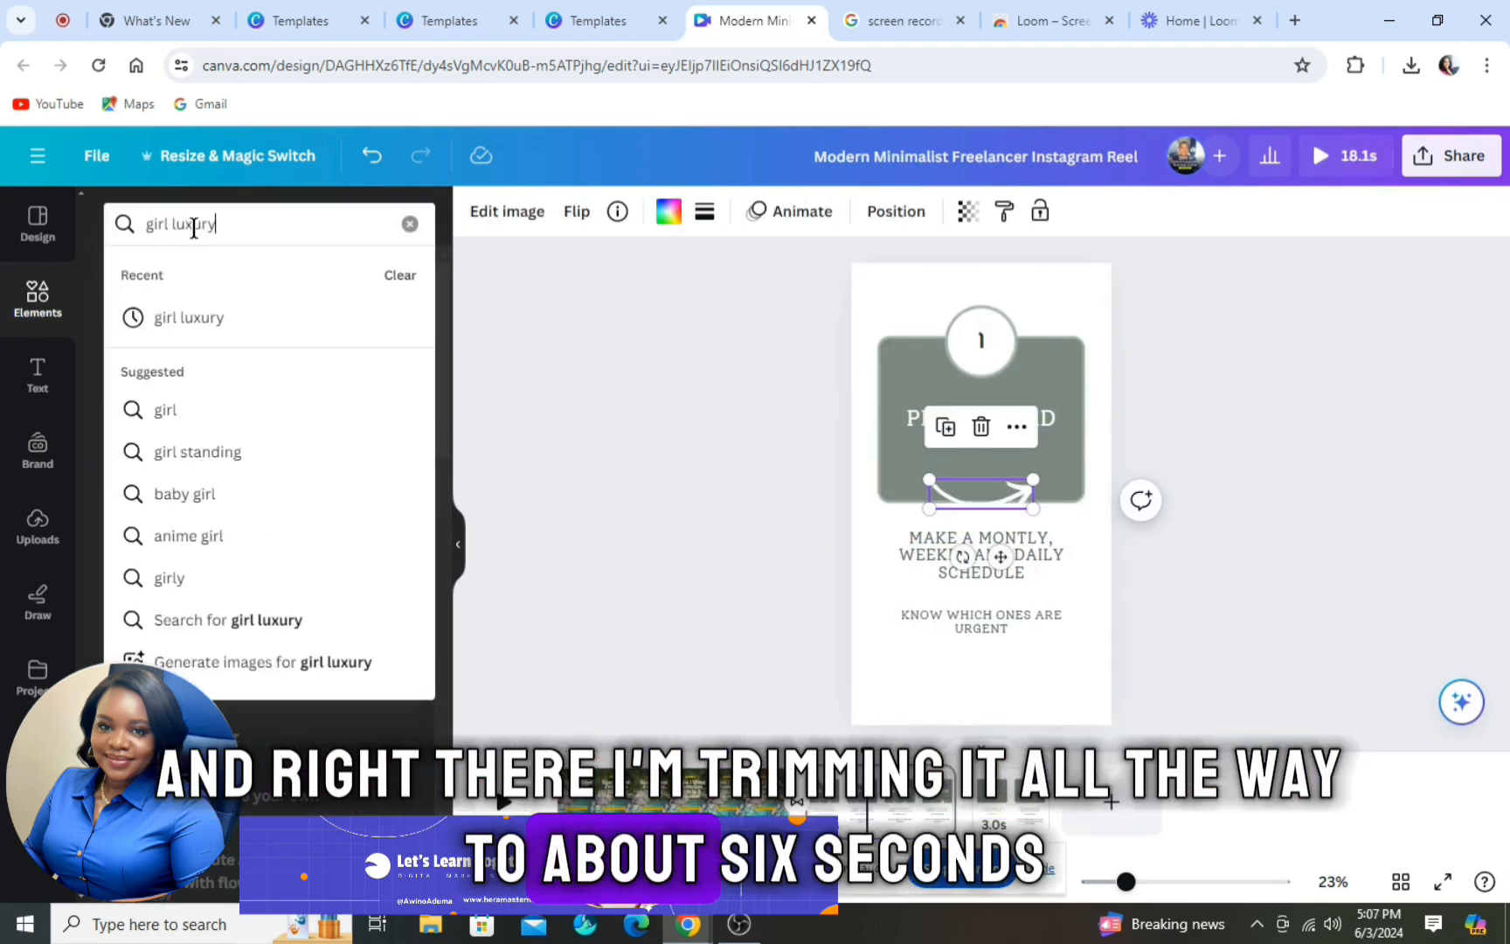
left_click(202, 319)
left_click(317, 272)
scroll(395, 381, "down", 10)
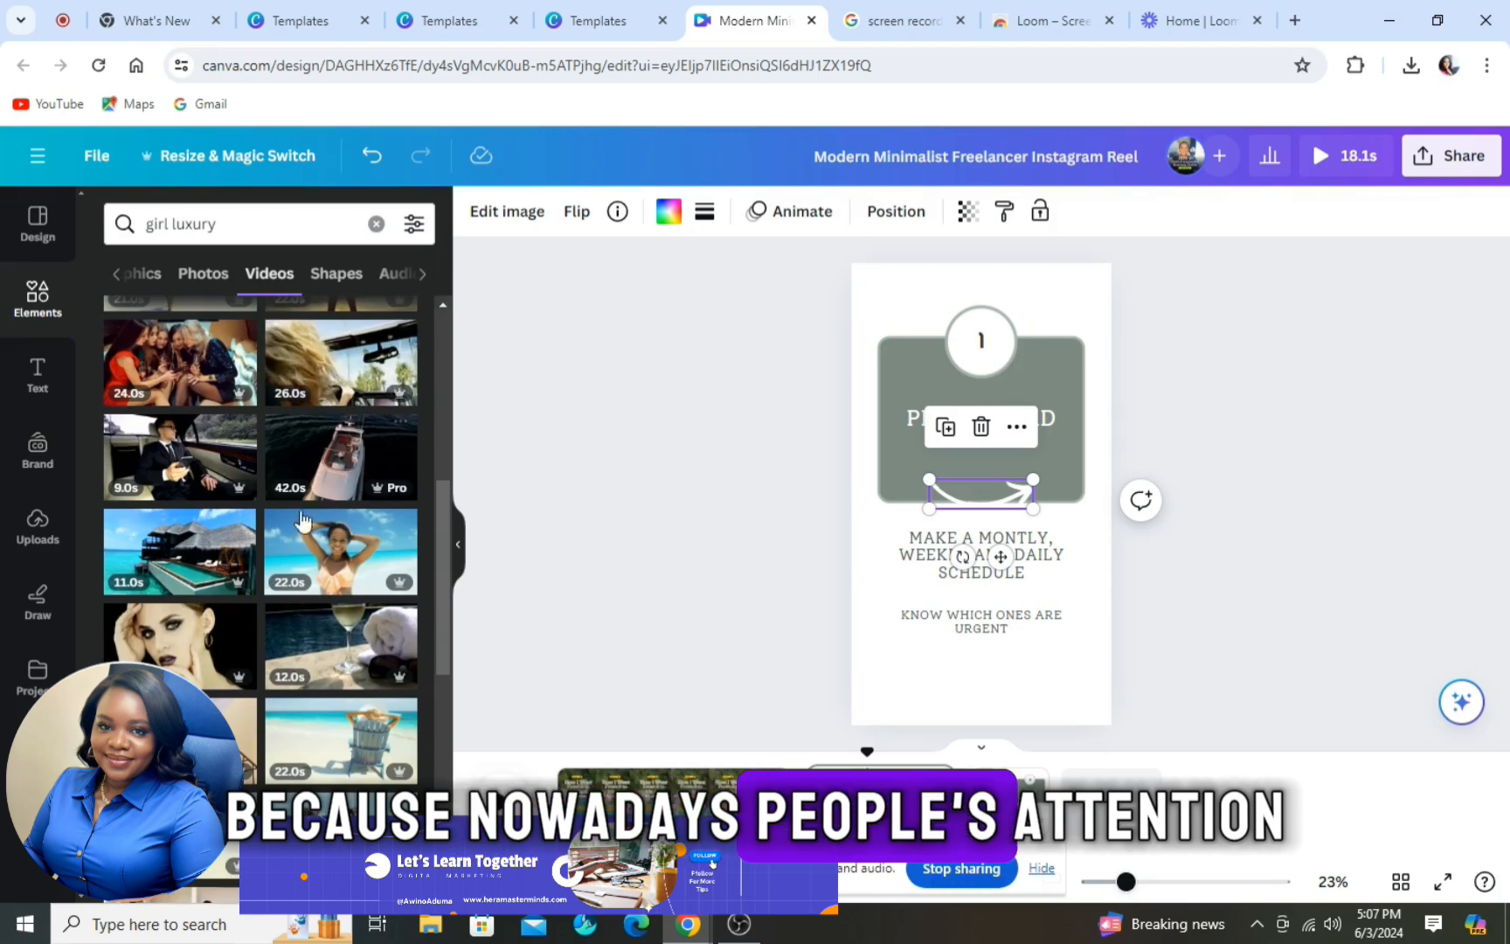
left_click(322, 472)
Step: Make the yacht clip the page background and remove the grey card and the number circle
left_click(1018, 383)
left_click(1113, 687)
left_click(987, 371)
left_click(981, 556)
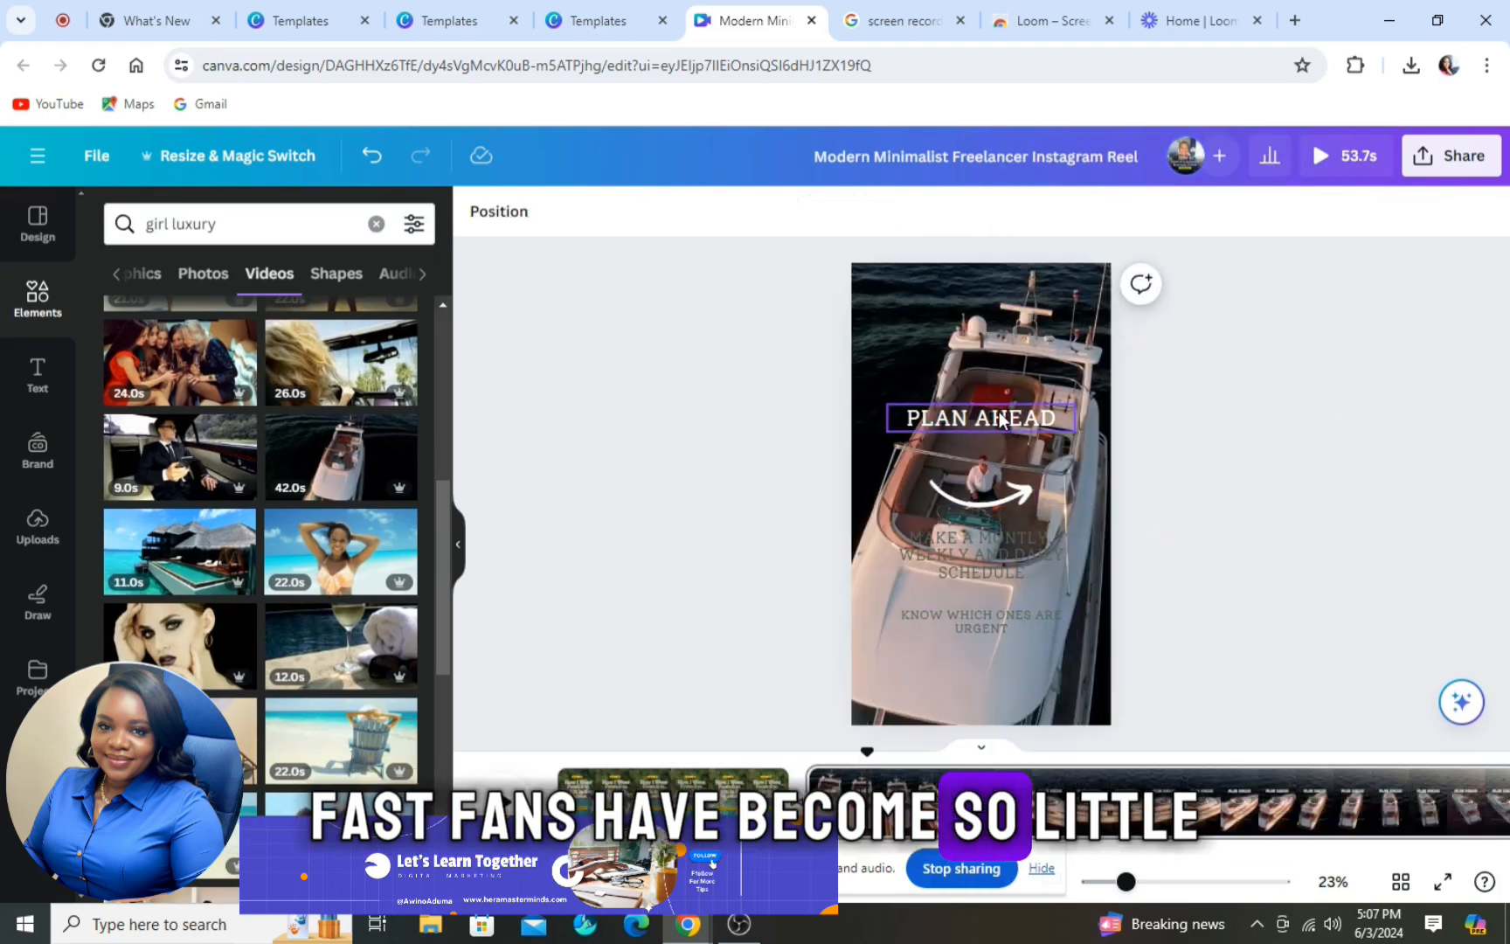
Step: Move "PLAN AHEAD" to the top of the page and delete the curved arrow and the schedule text below it
left_click_drag(1001, 419, 1012, 304)
left_click(1027, 507)
left_click(1001, 616)
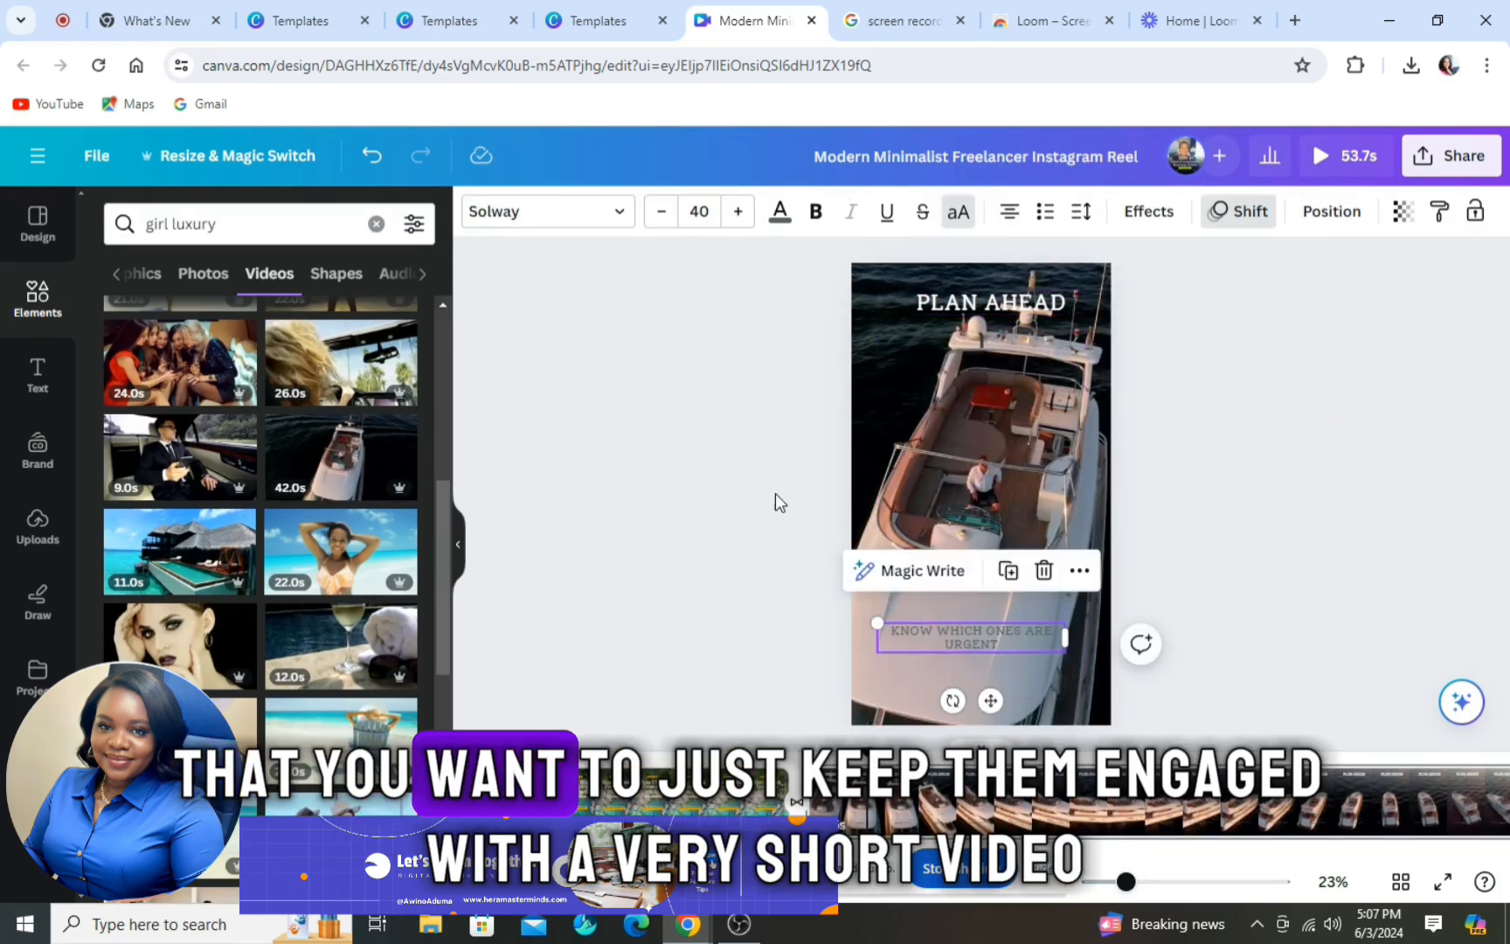
Step: Try "THINGS YOU SHOULD KNOW" as the wording of the top heading and clear it again
left_click(1061, 304)
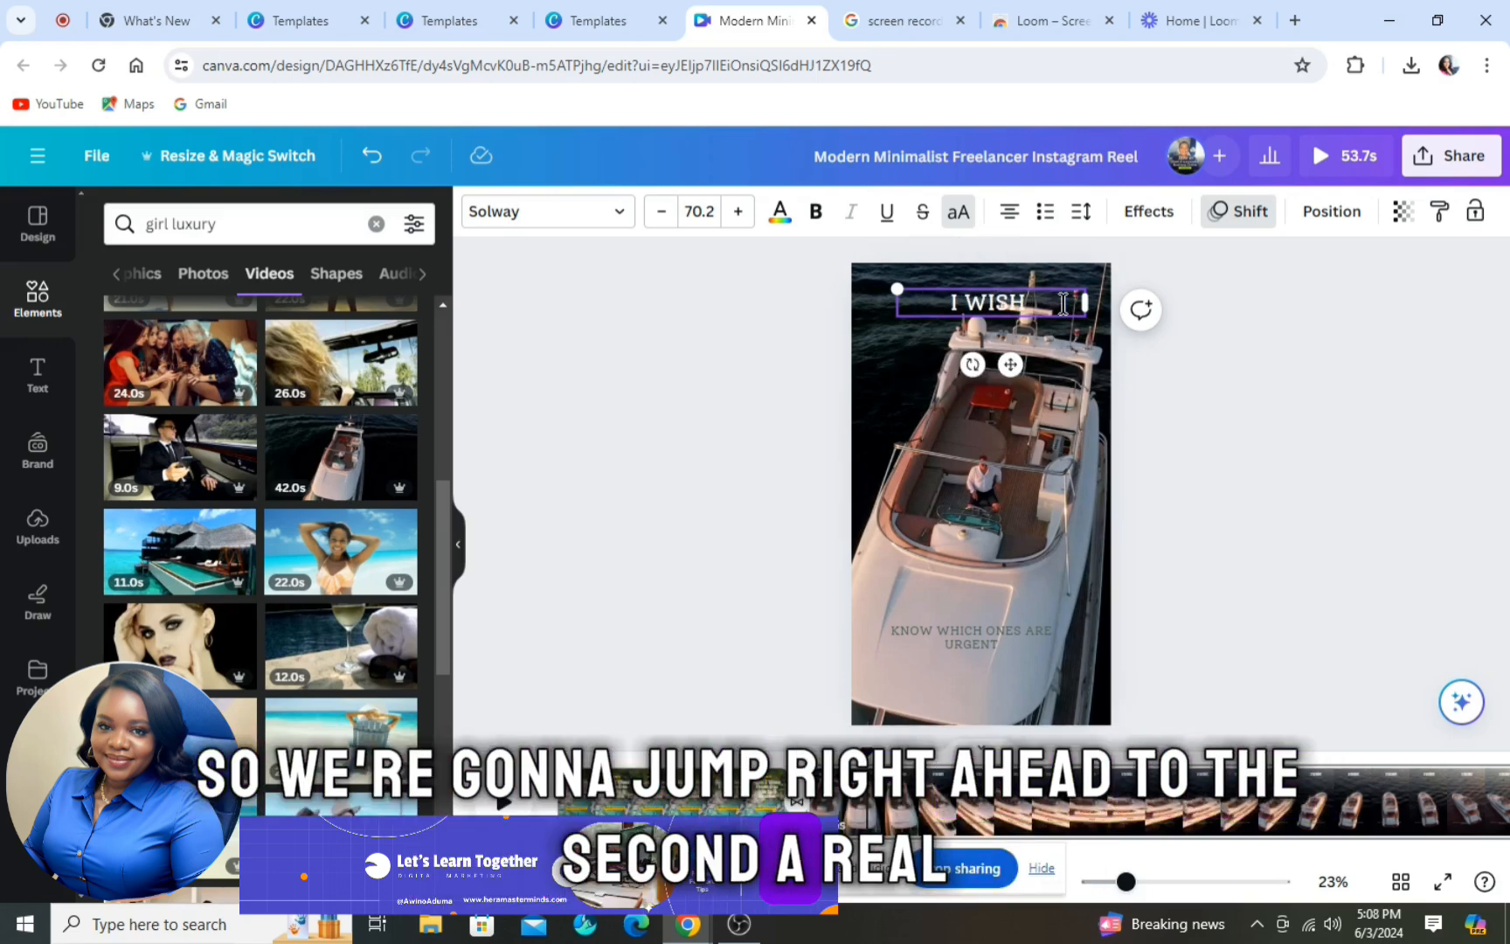
key("BackSpace")
key("BackSpace")
key("BackSpace")
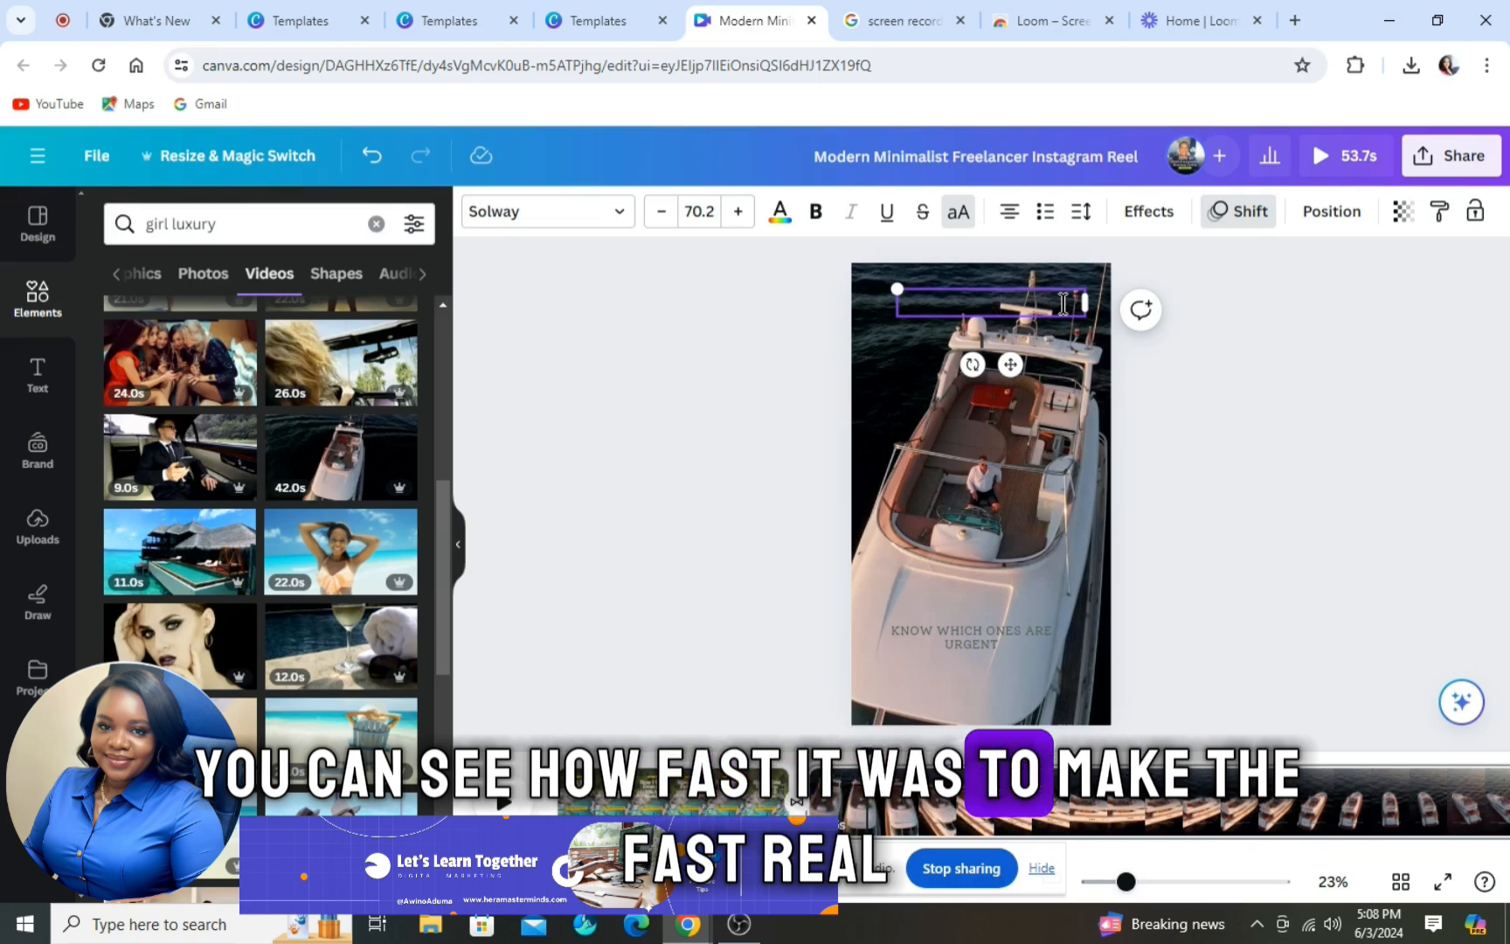
type("THINGS YOU SHOUL")
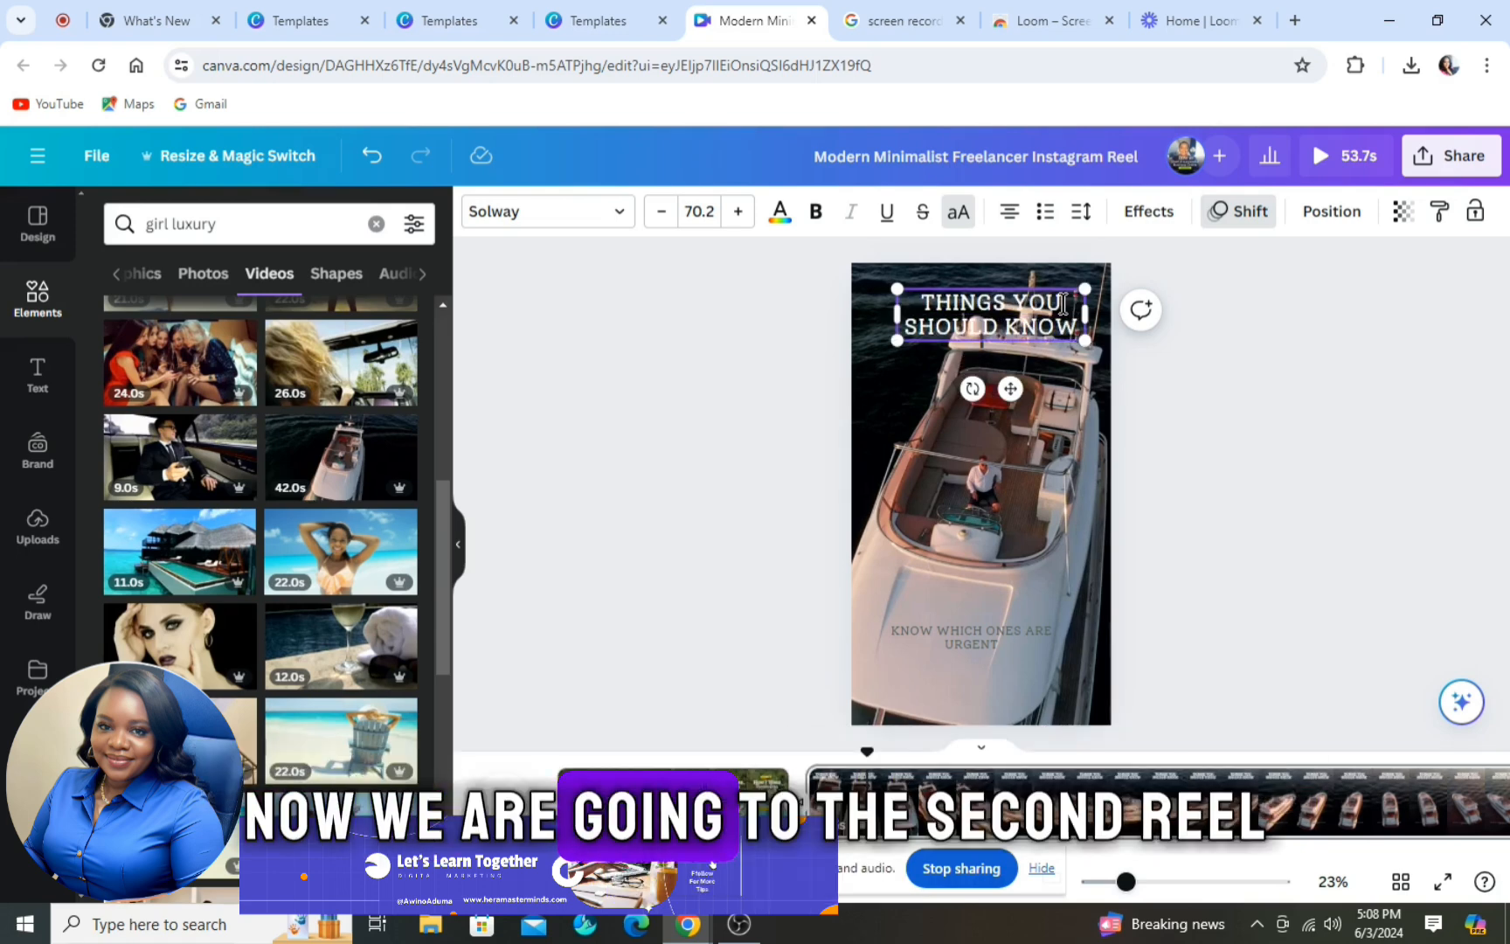
type("D KNOW")
key("BackSpace")
key("BackSpace")
key("BackSpace")
key("BackSpace")
key("BackSpace")
key("BackSpace")
key("BackSpace")
key("BackSpace")
key("BackSpace")
key("BackSpace")
key("BackSpace")
key("BackSpace")
key("BackSpace")
key("BackSpace")
key("BackSpace")
key("BackSpace")
key("BackSpace")
key("BackSpace")
key("BackSpace")
key("BackSpace")
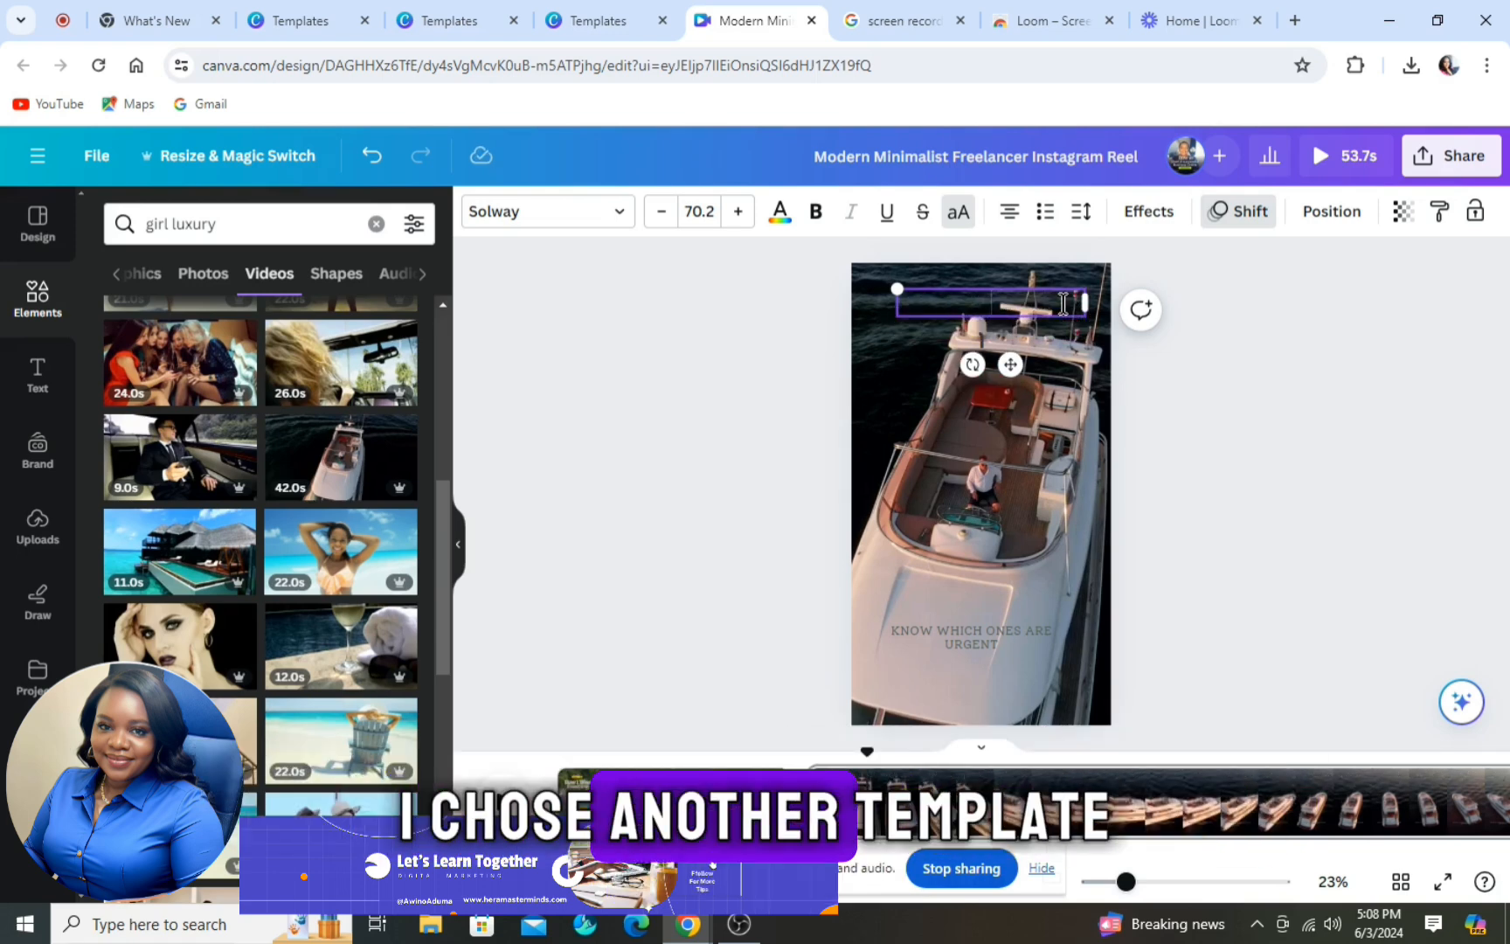
Step: Try "DO THIS BEFORE YOU" as the start of the top heading and clear it again
type("DO THIS BEFORE YOU")
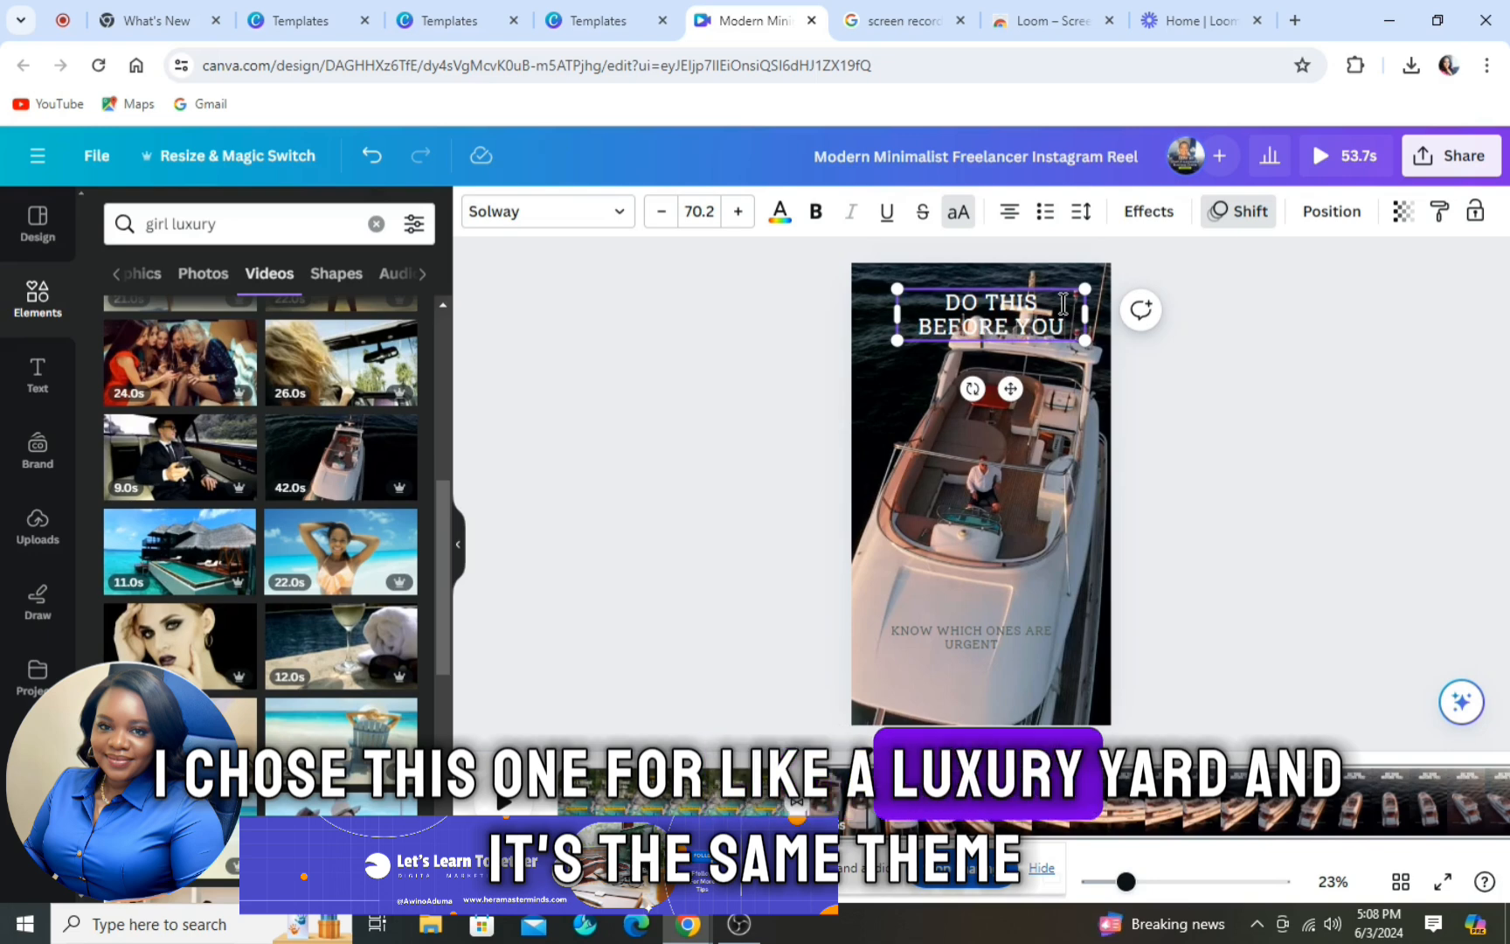
key("BackSpace")
key("BackSpace")
key("BackSpace")
key("BackSpace")
key("BackSpace")
key("BackSpace")
key("BackSpace")
key("BackSpace")
key("BackSpace")
key("BackSpace")
key("BackSpace")
key("BackSpace")
key("BackSpace")
Step: Write "WANT MORE VIDEO VIEWS" as the page's top heading
type("WANT MORE VIDEO VIEWS")
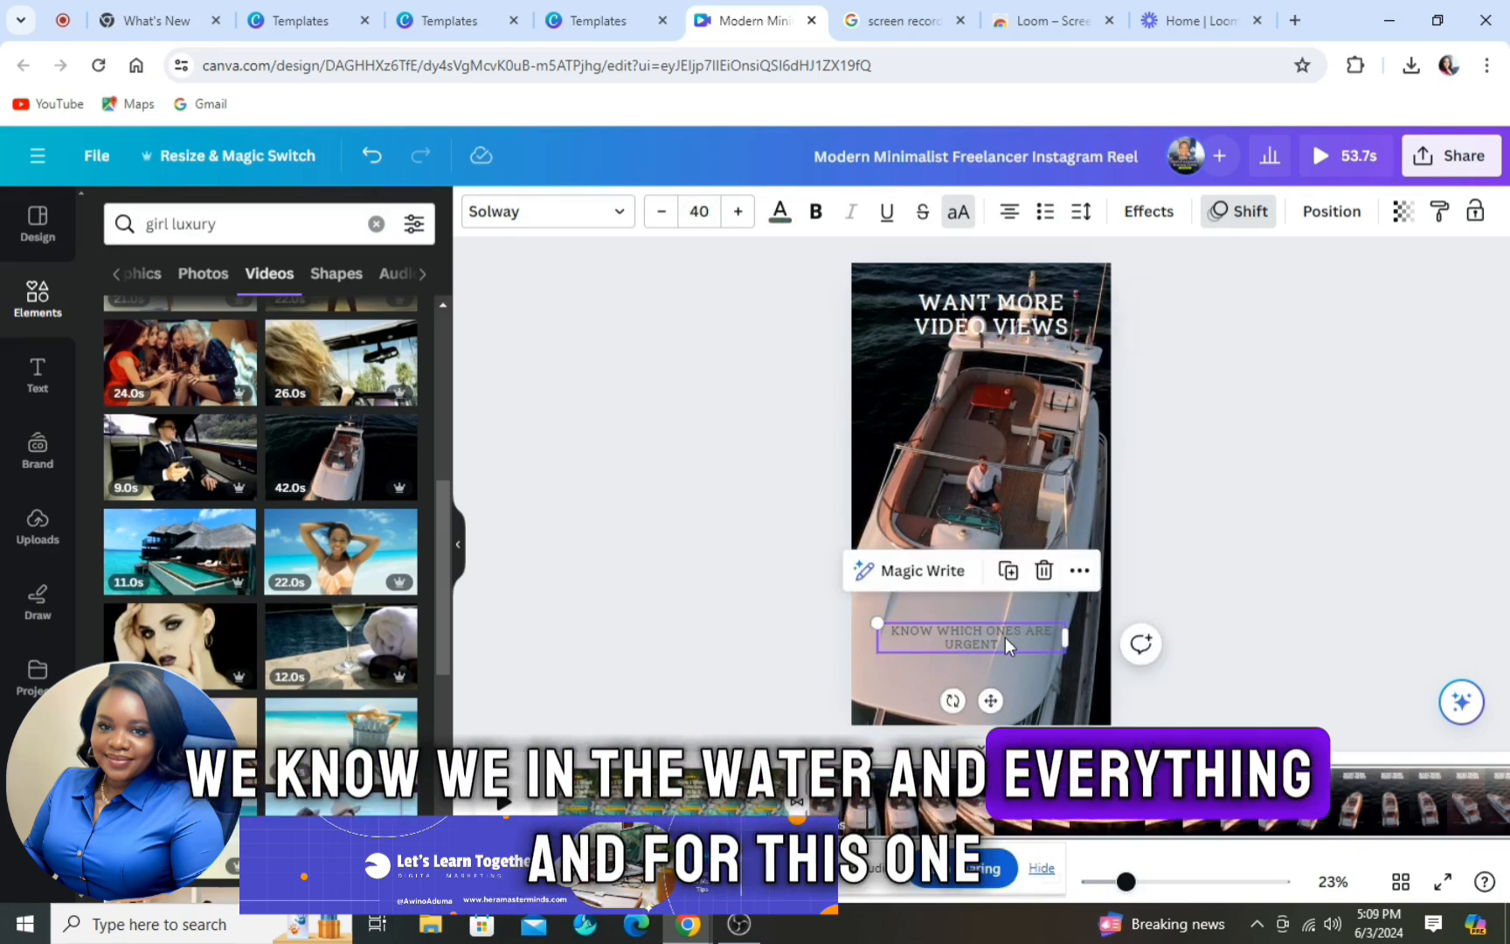
Step: Move the "KNOW WHICH ONES ARE URGENT" text up below the heading and colour it white
left_click_drag(1005, 640, 1015, 421)
left_click(780, 212)
left_click(229, 395)
Step: Rewrite the small white text below the heading as "TURN THIS SETTING ON YOUR IG"
double_click(1015, 422)
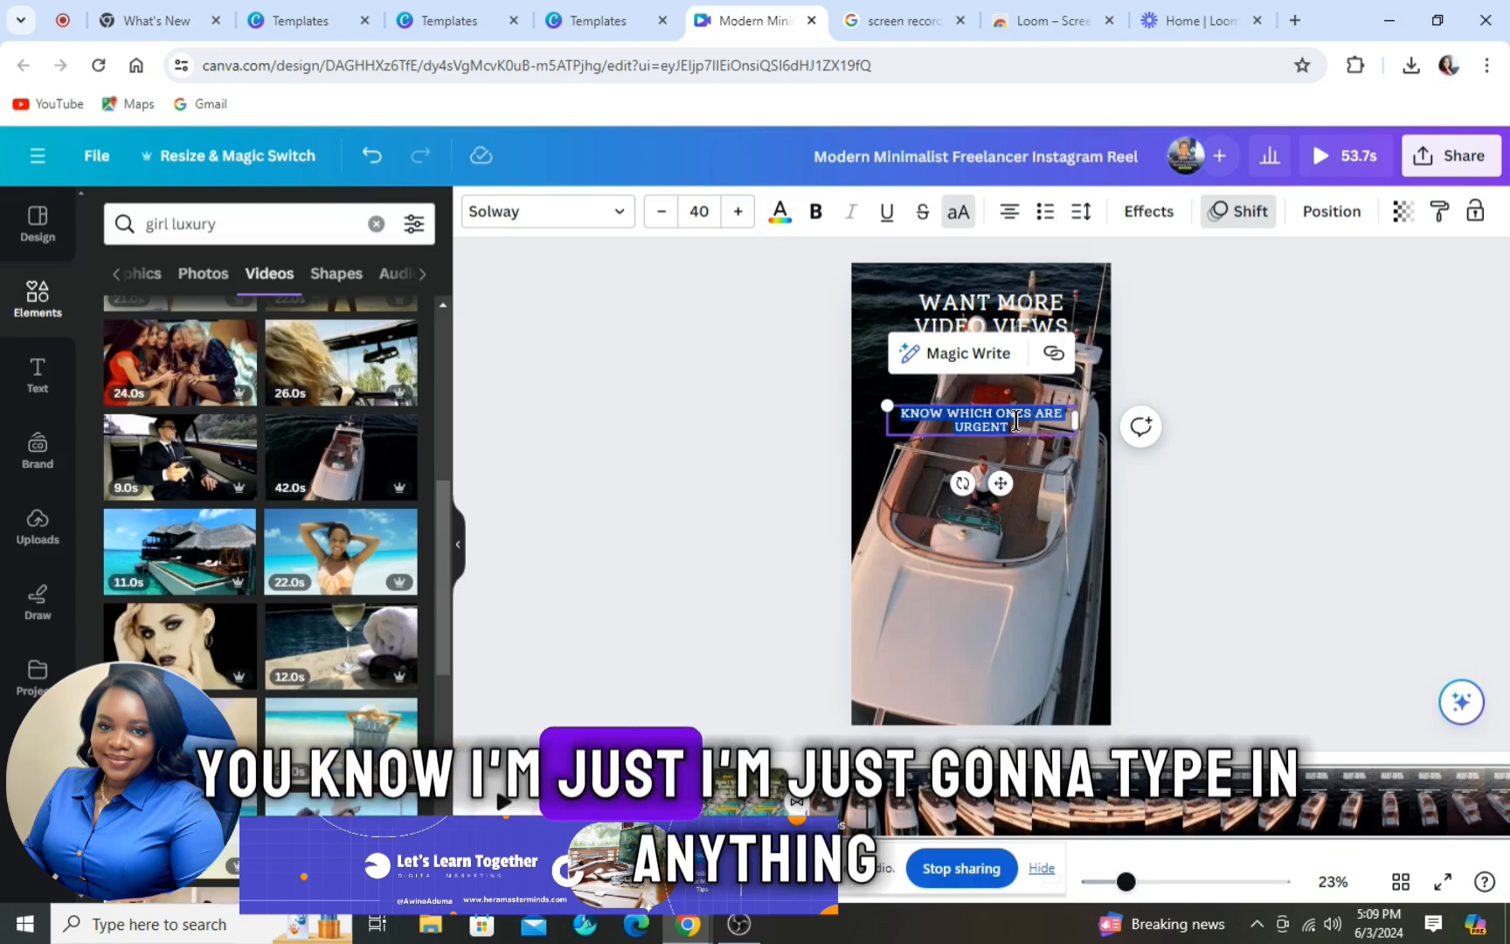
type("TURN THIS SETTING")
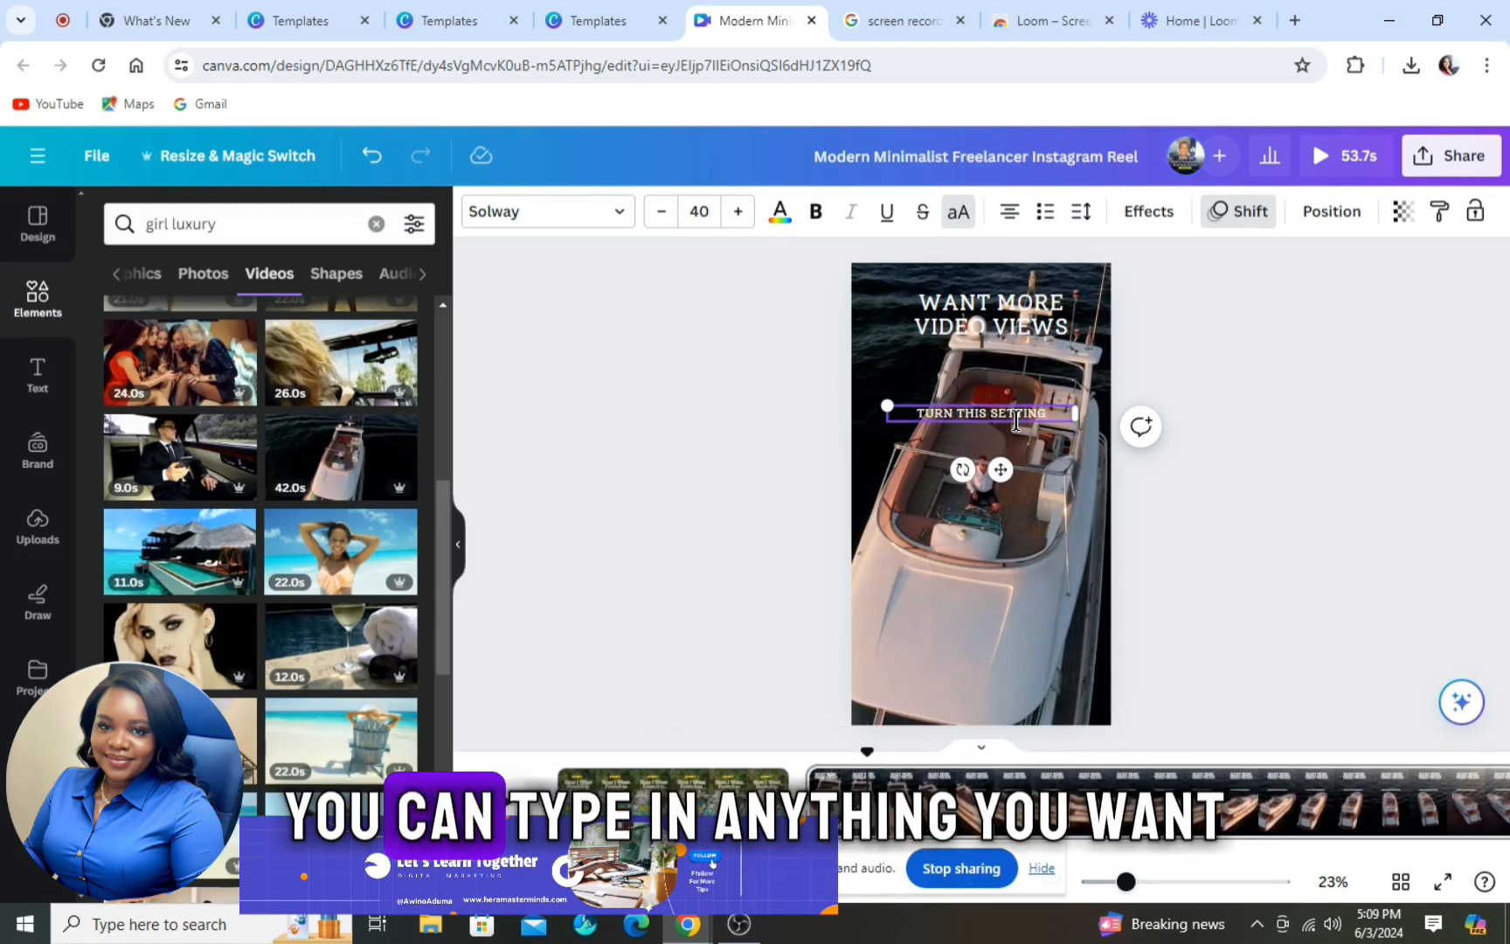
type(" ON YOUR IG")
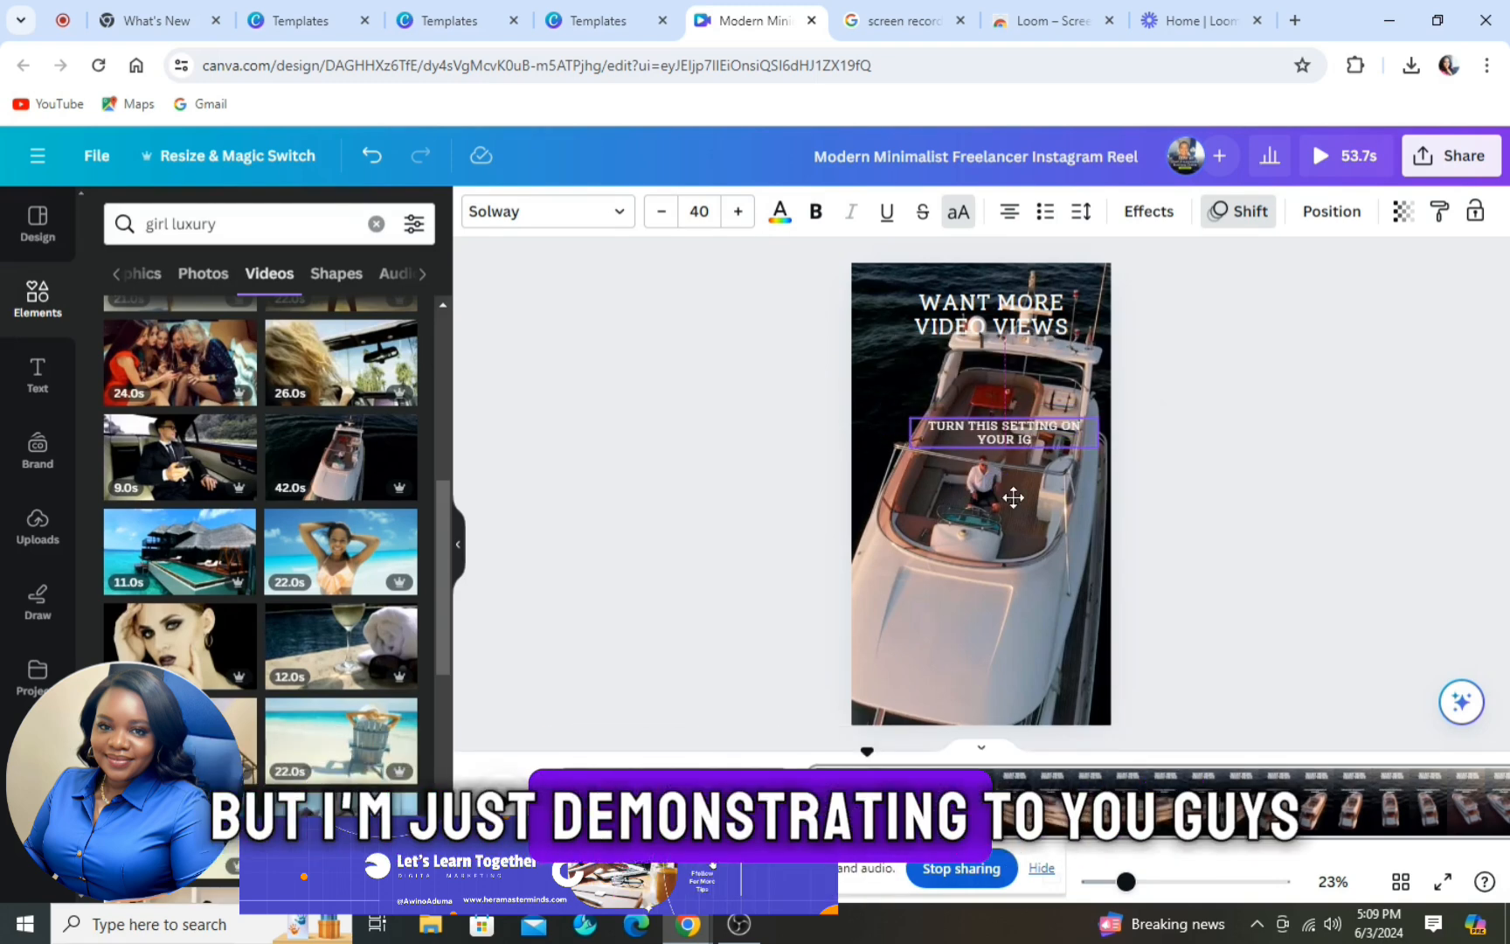
Step: Give the "WANT MORE VIDEO VIEWS" heading a shadow text effect with direction -68 and a slightly reduced offset
left_click(991, 312)
left_click(617, 213)
left_click(1148, 213)
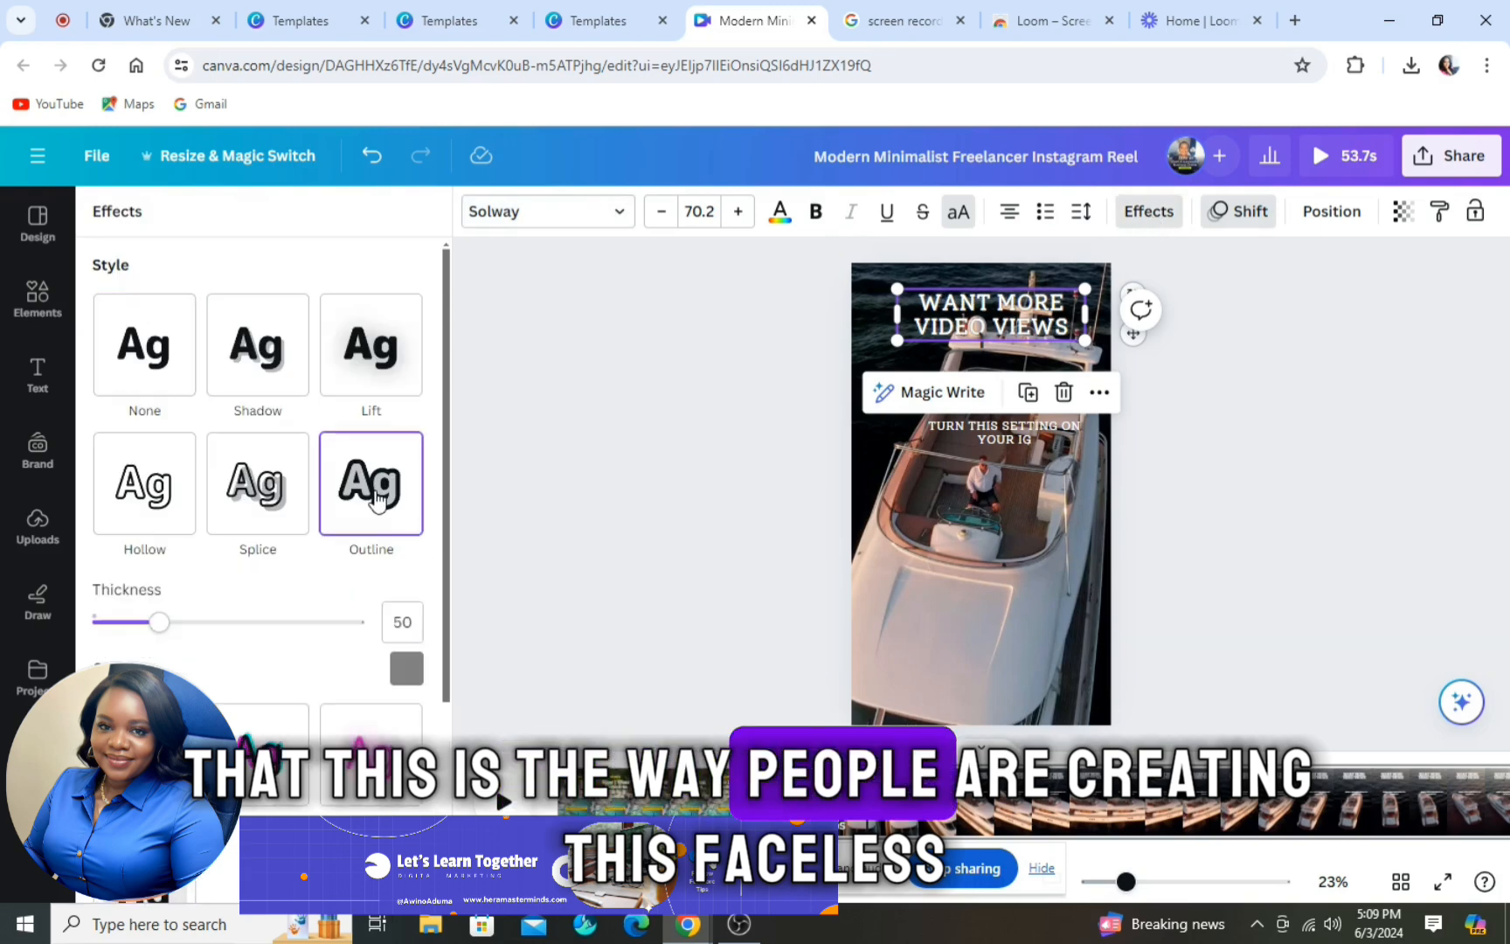
scroll(262, 437, "down", 4)
left_click_drag(159, 343, 179, 381)
scroll(175, 437, "up", 3)
left_click(255, 424)
left_click(254, 273)
scroll(269, 374, "down", 1)
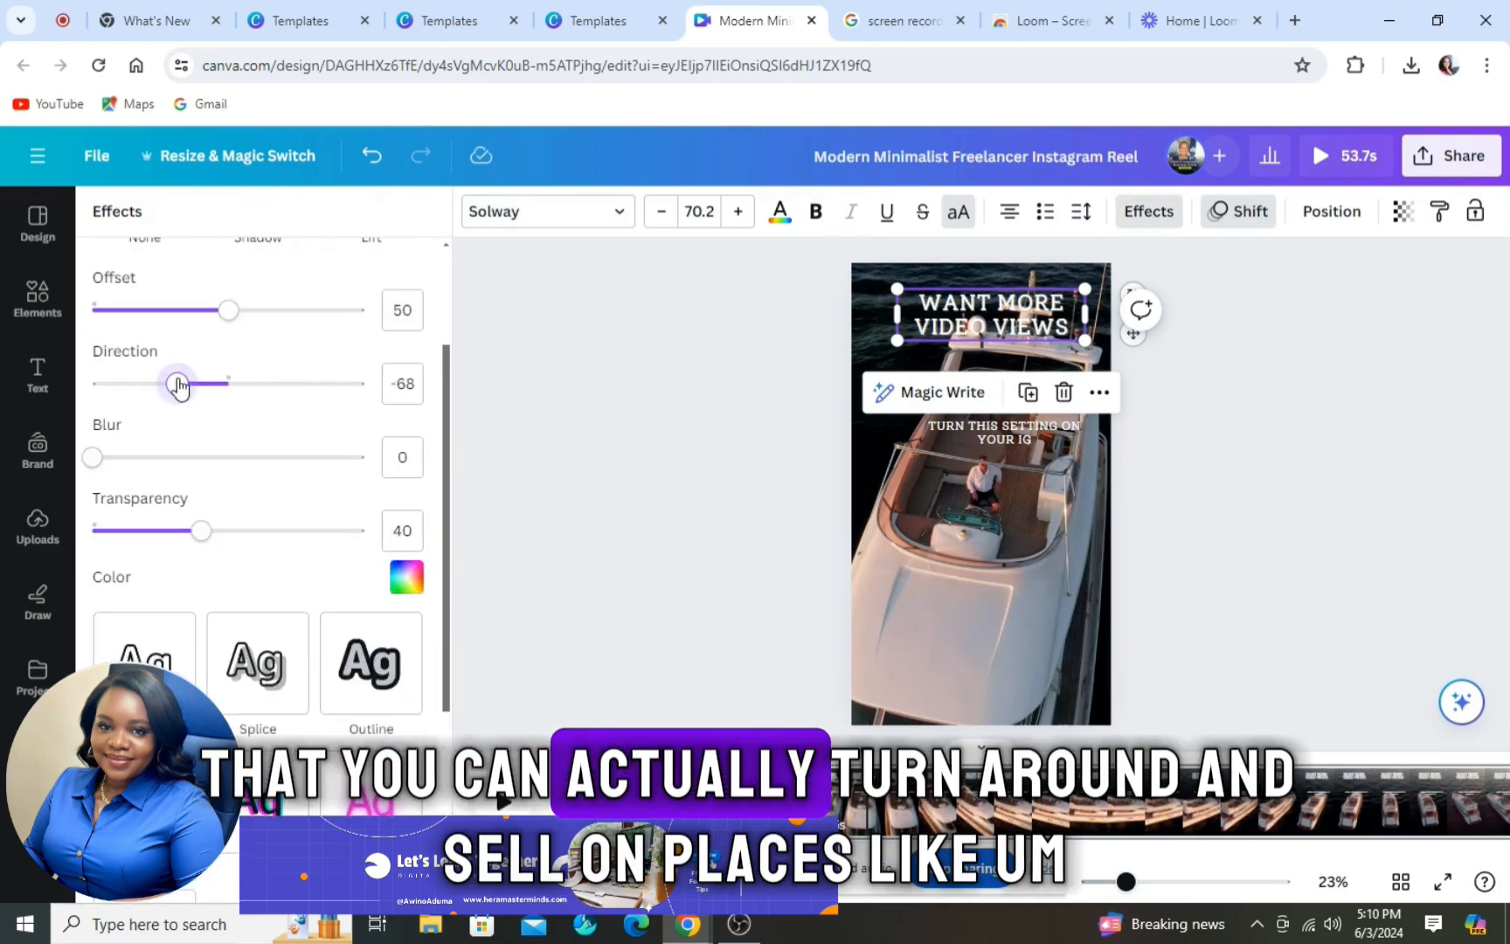
left_click_drag(228, 310, 209, 310)
scroll(223, 408, "down", 4)
left_click(576, 432)
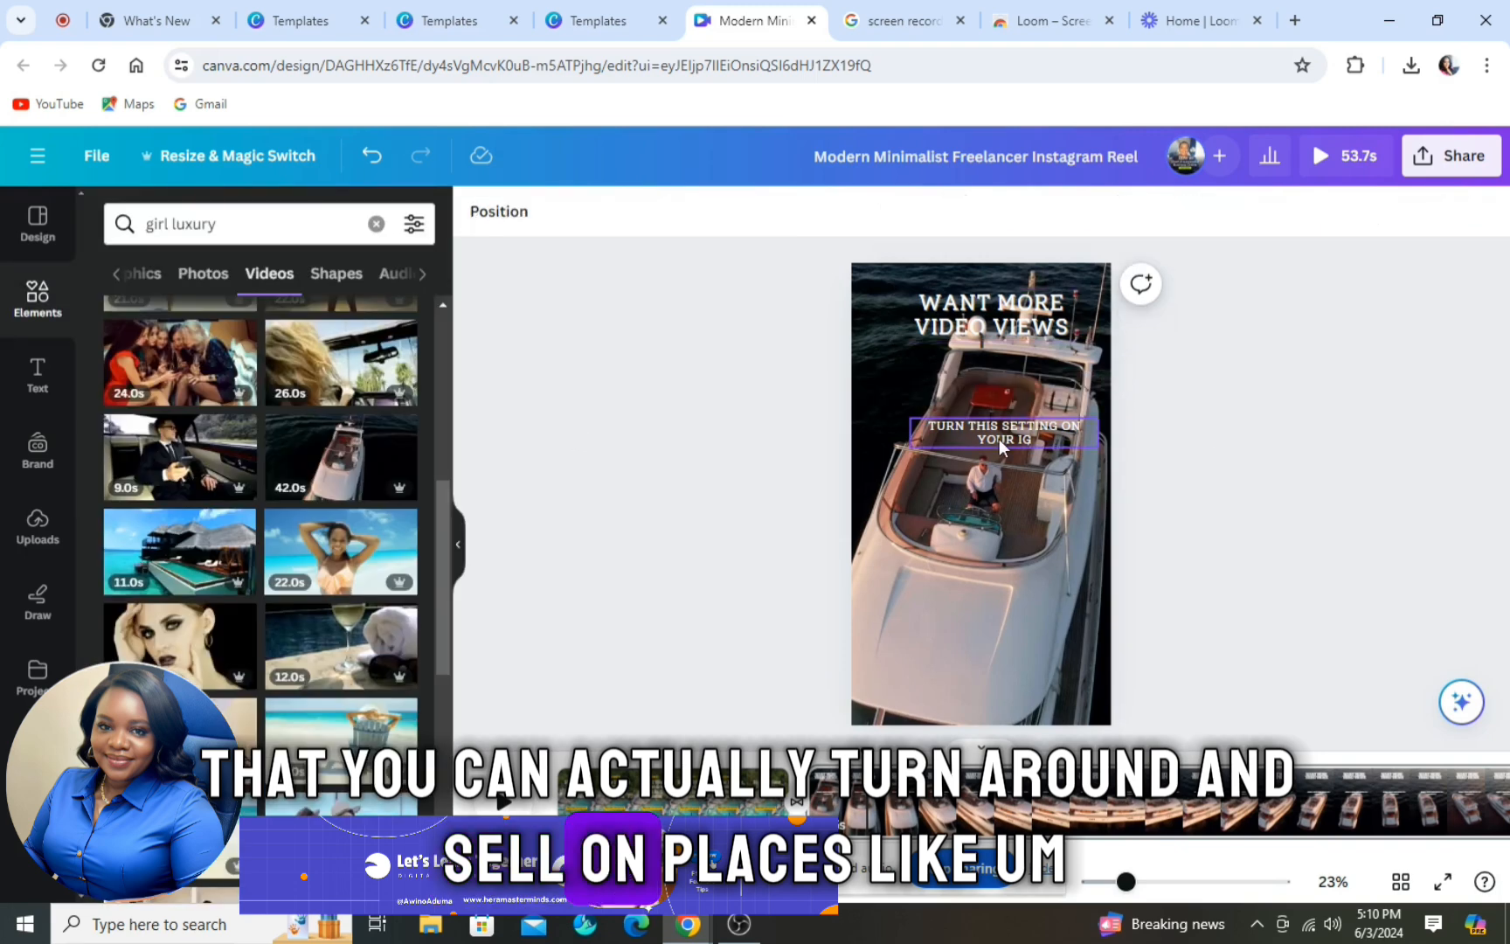
Step: Reword the top heading as "WANT MORE VIEWS ON YOUR VIDEOS"
left_click(1005, 432)
left_click(1068, 325)
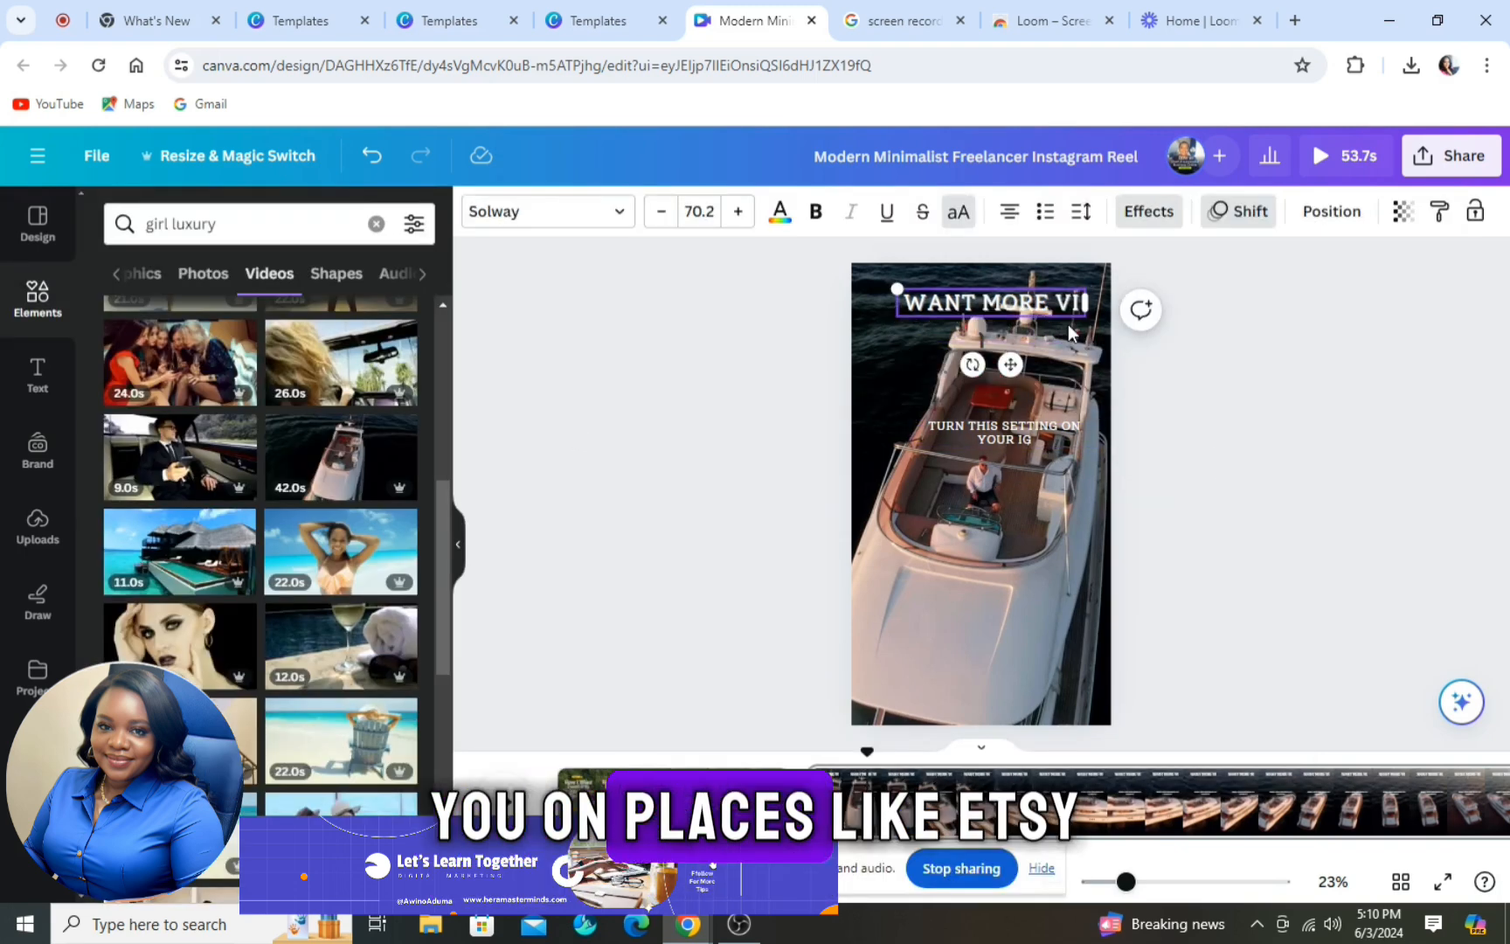
Step: Shift the "TURN THIS SETTING ON YOUR IG" text slightly down and reword it with Magic Write's Rewrite option
left_click(1005, 437)
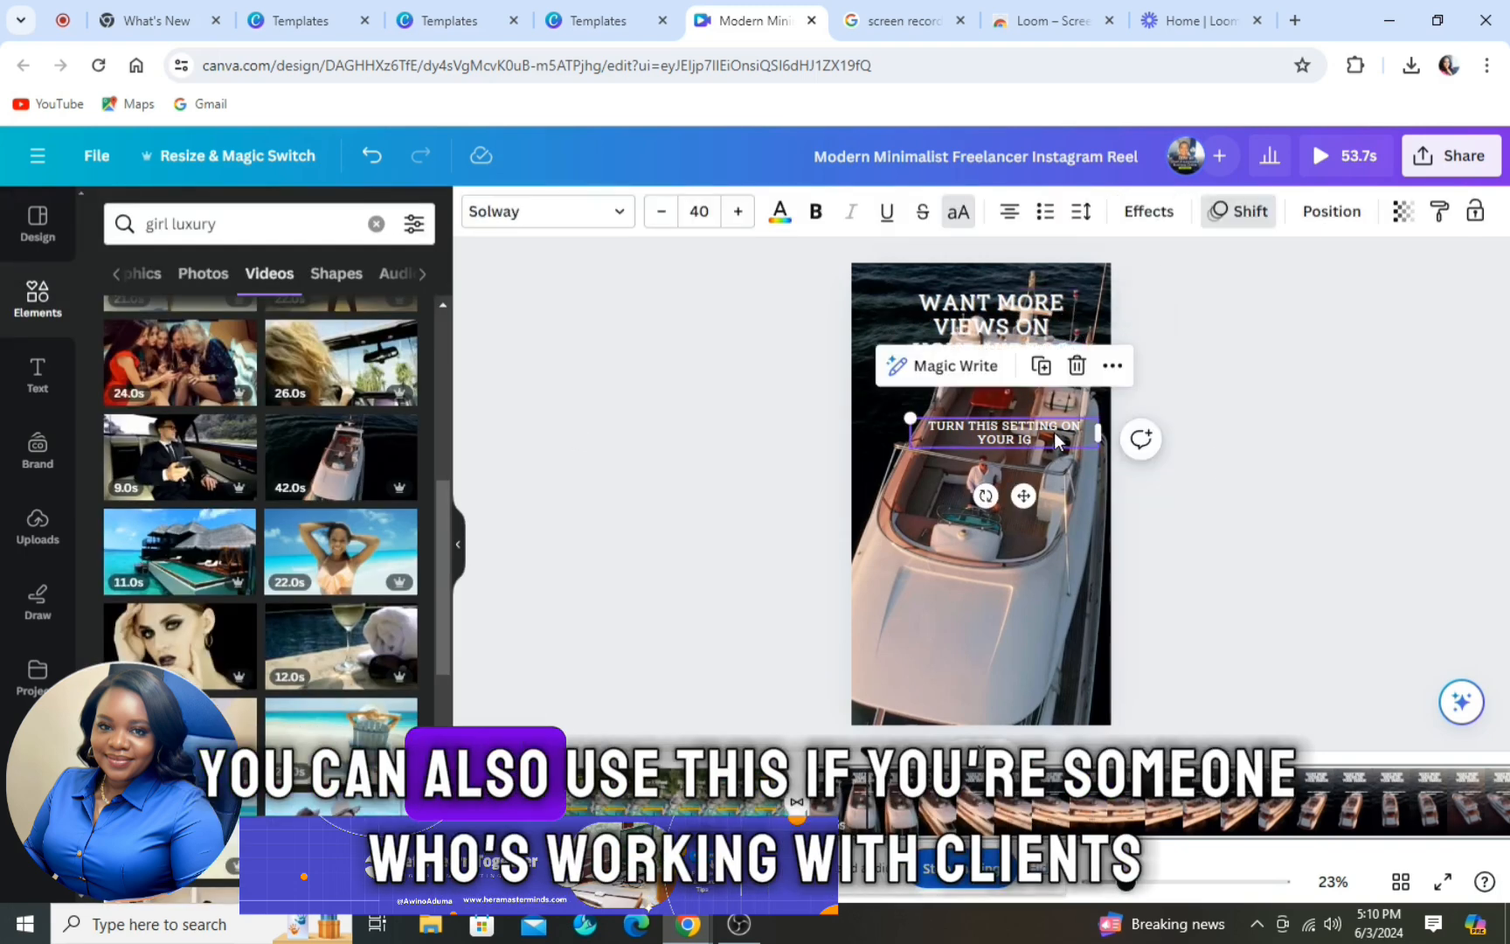
left_click(927, 377)
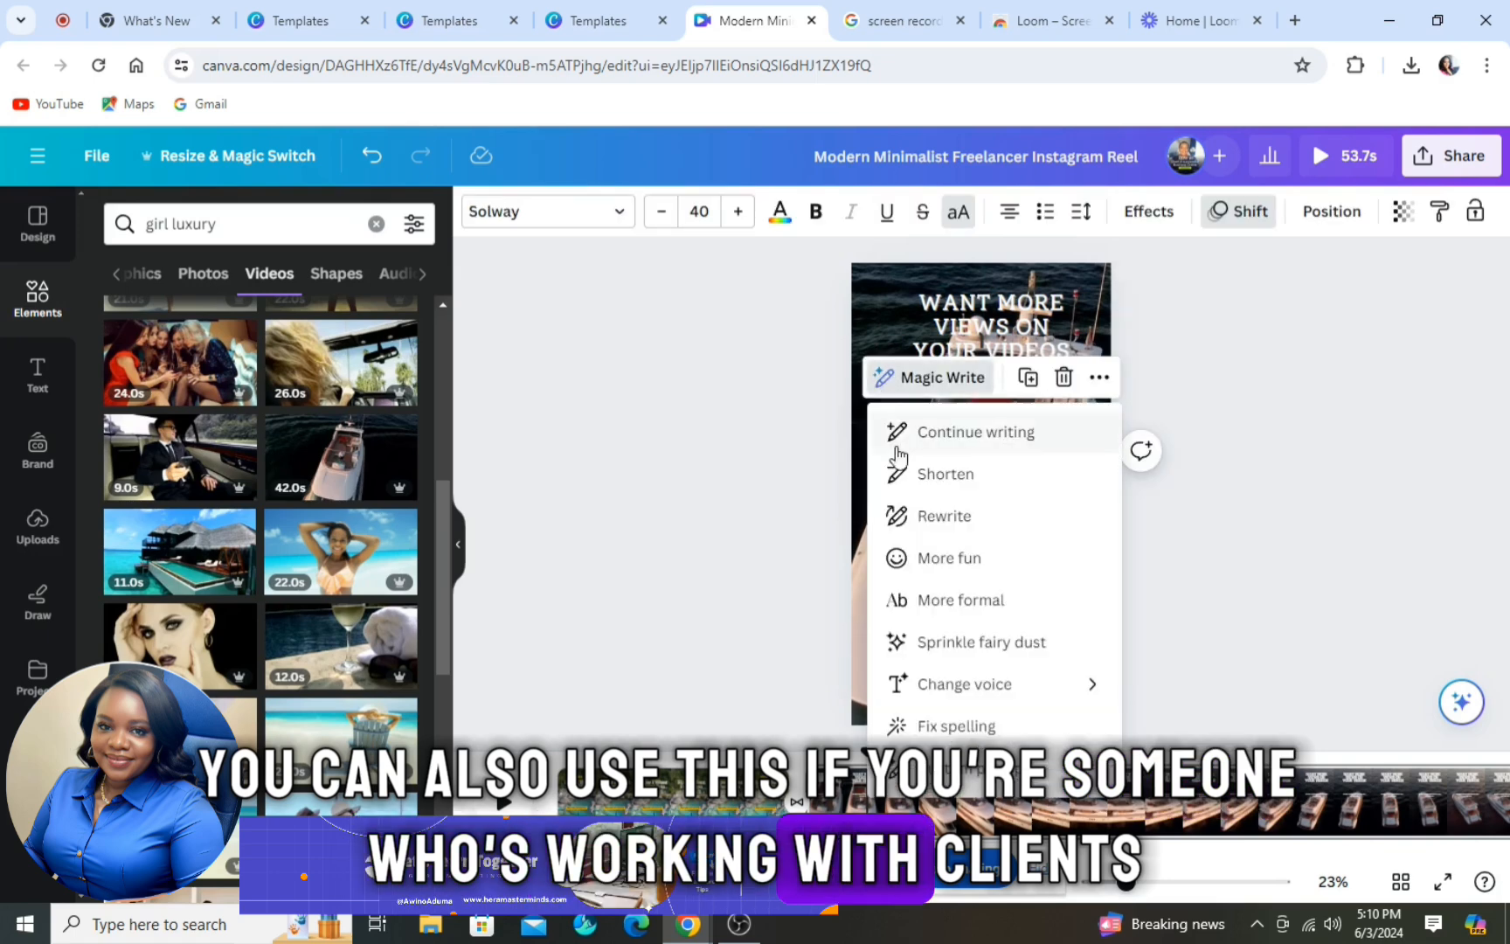
left_click(948, 520)
left_click(1004, 464)
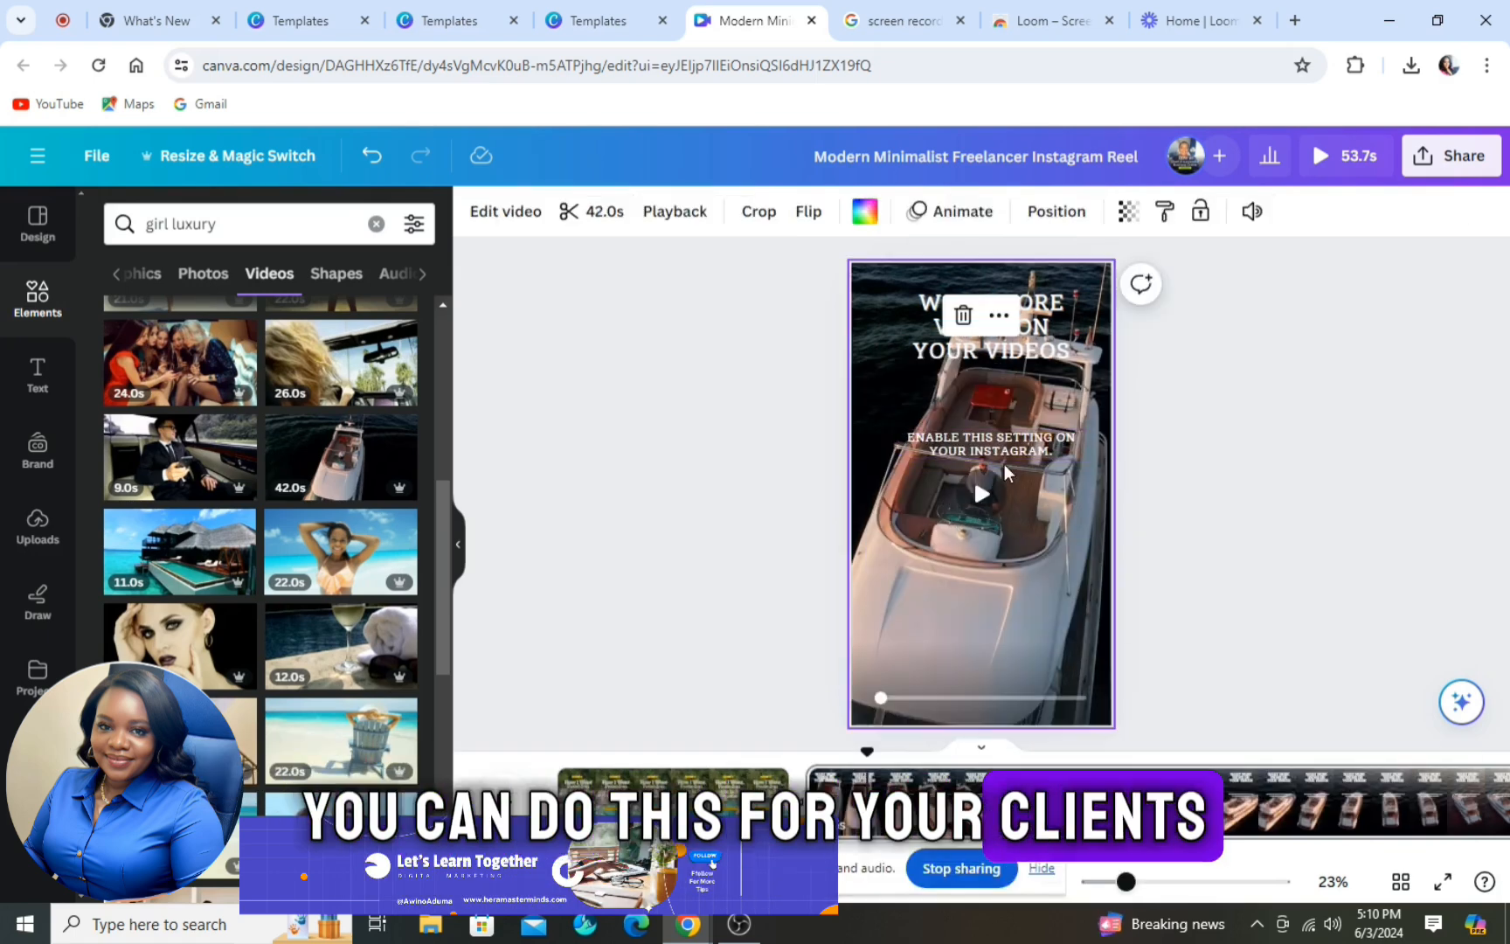
Step: Search the element graphics for "read caption", add the pink and yellow Read Caption sticker, and place it below the small text
left_click(376, 224)
type("re")
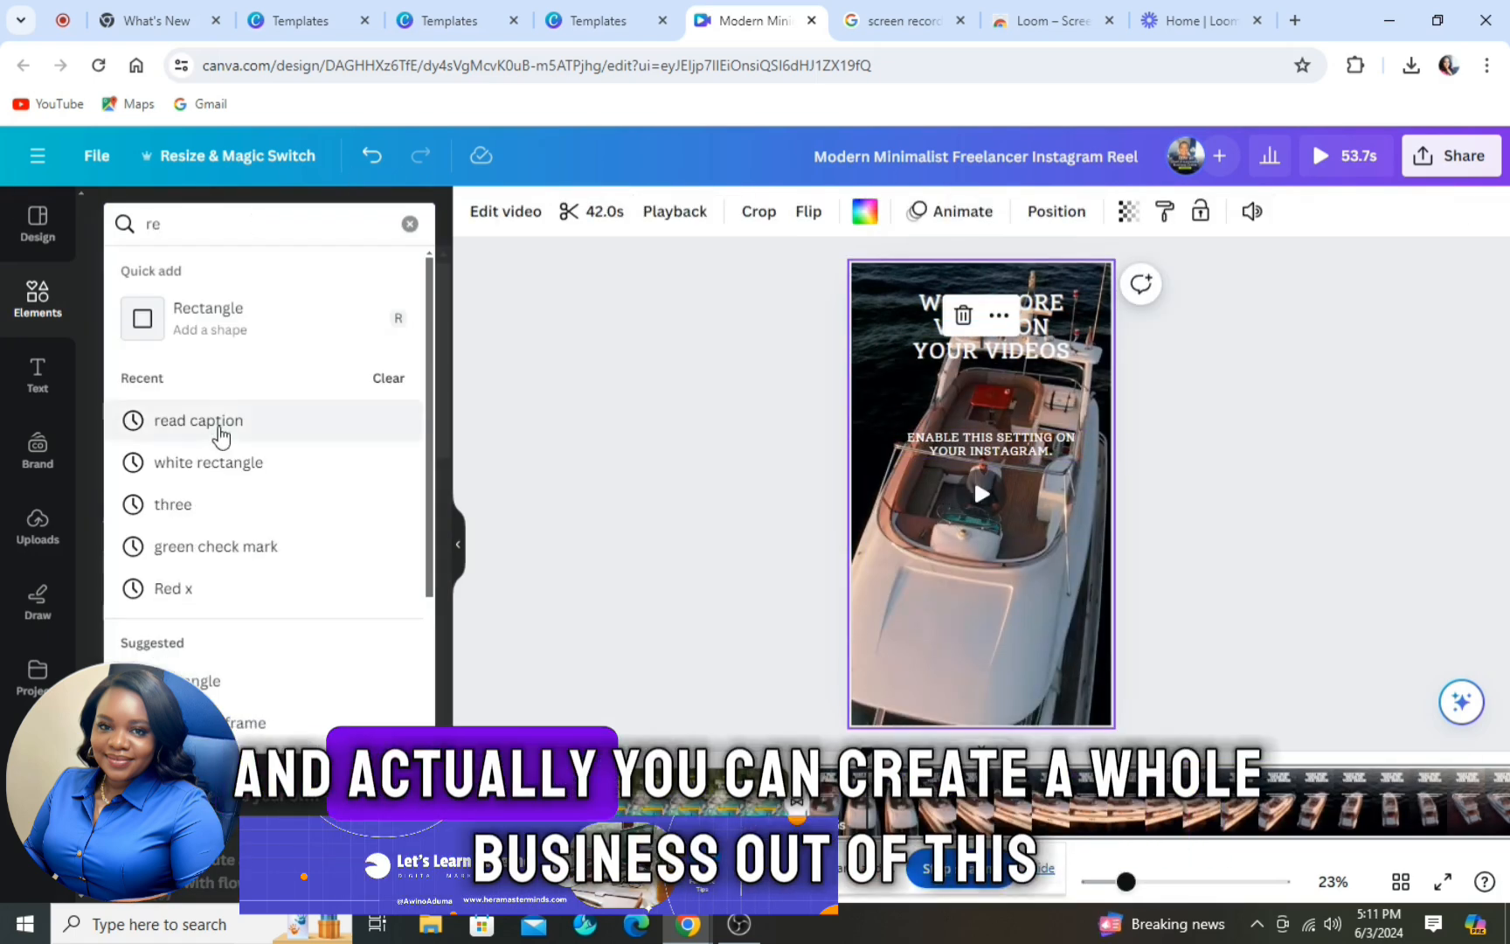
left_click(216, 421)
left_click(394, 387)
scroll(394, 395, "down", 20)
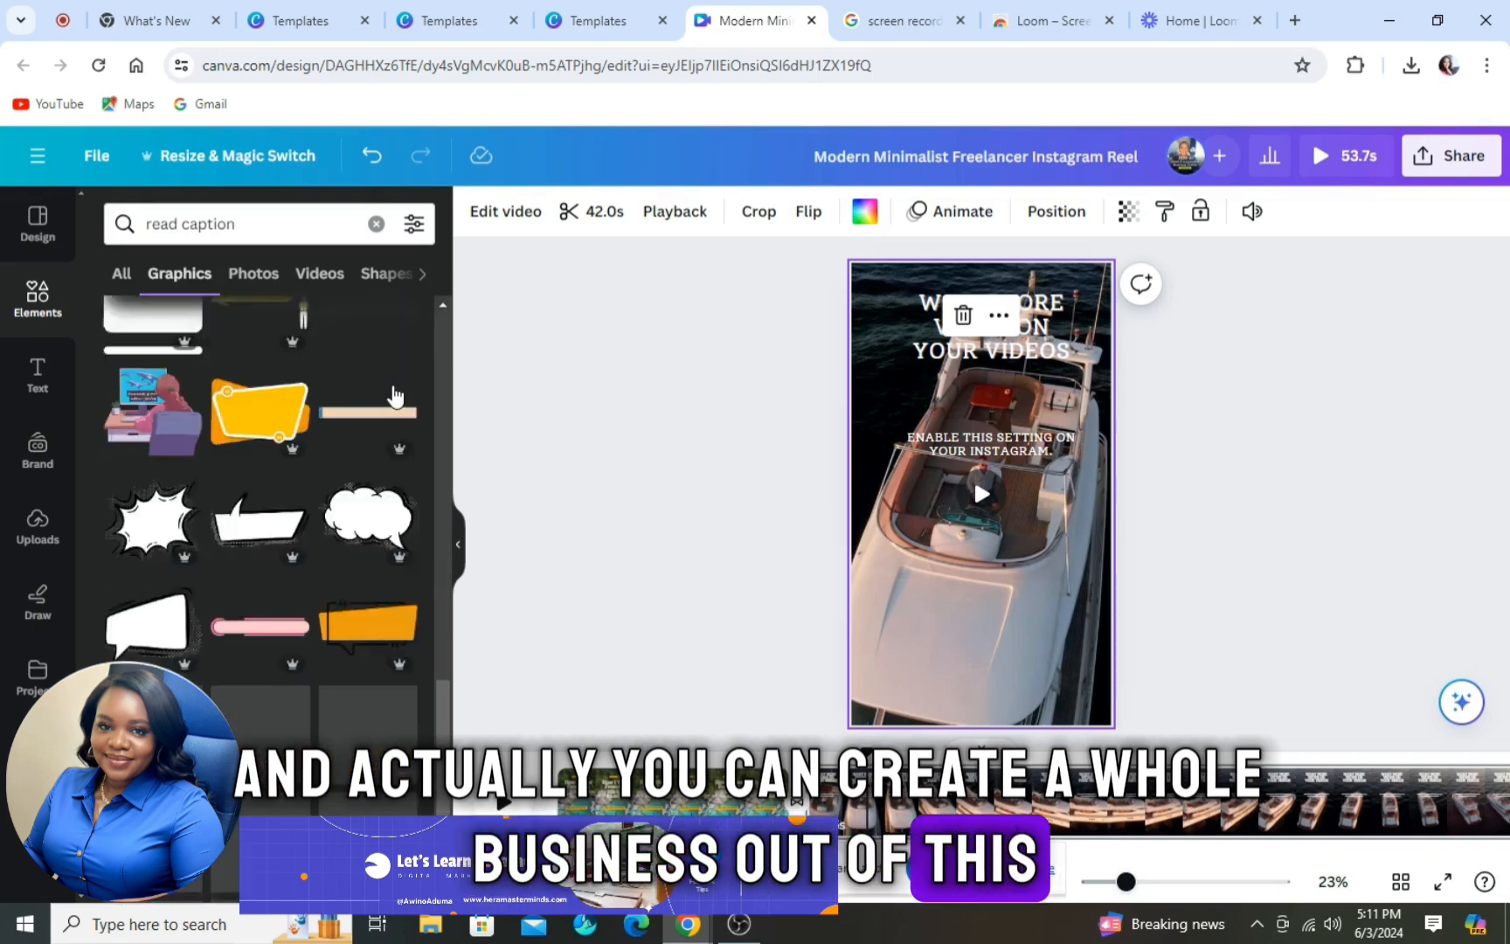
scroll(394, 394, "up", 20)
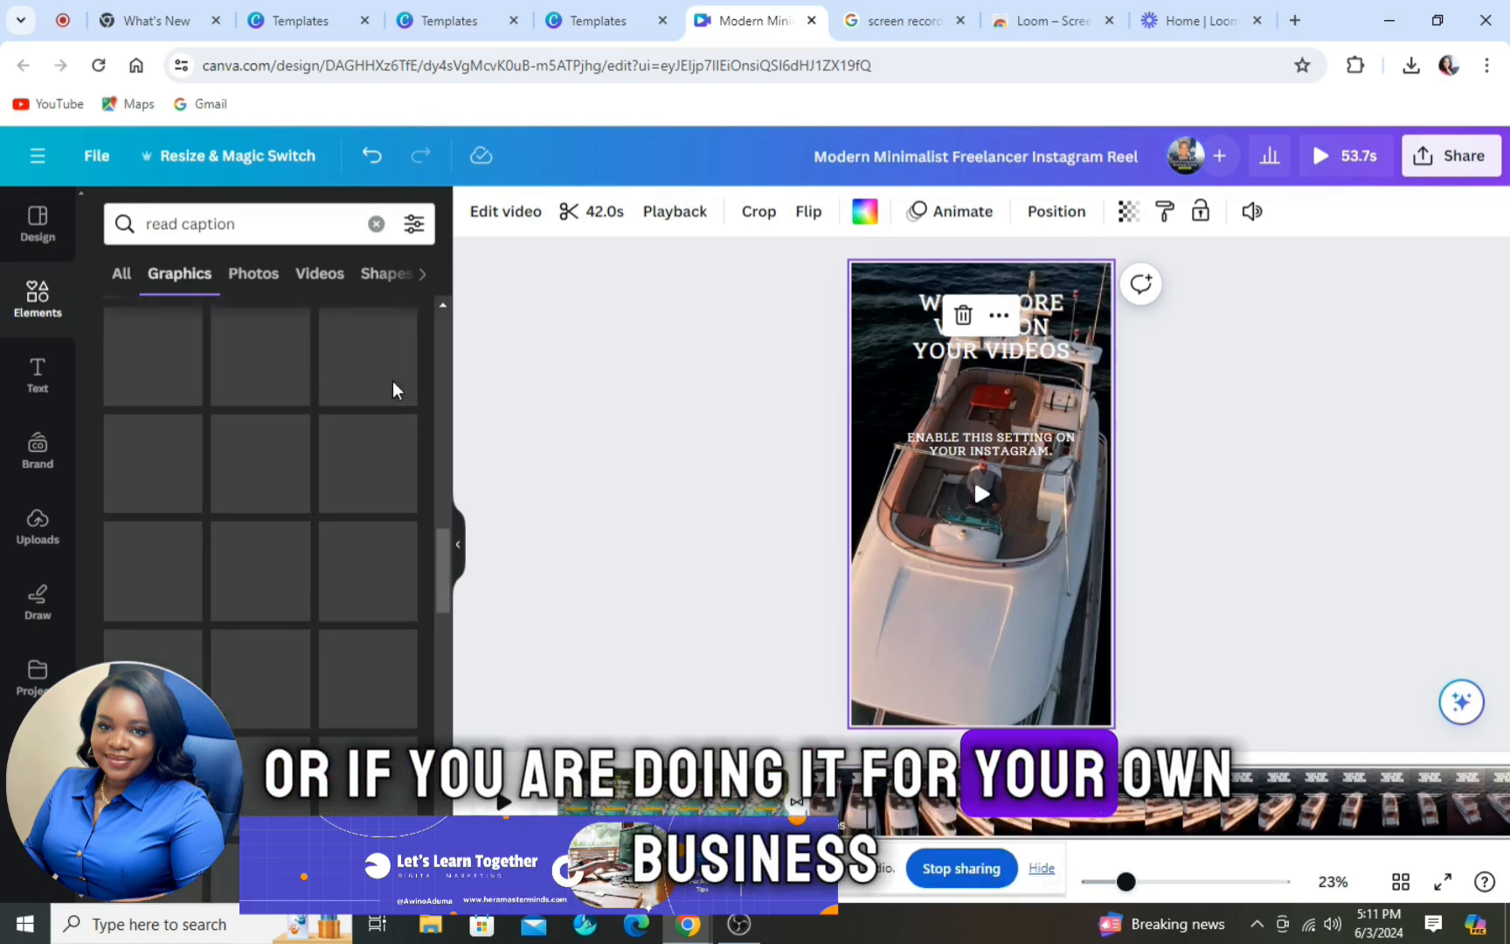
left_click(260, 419)
left_click_drag(988, 498, 983, 581)
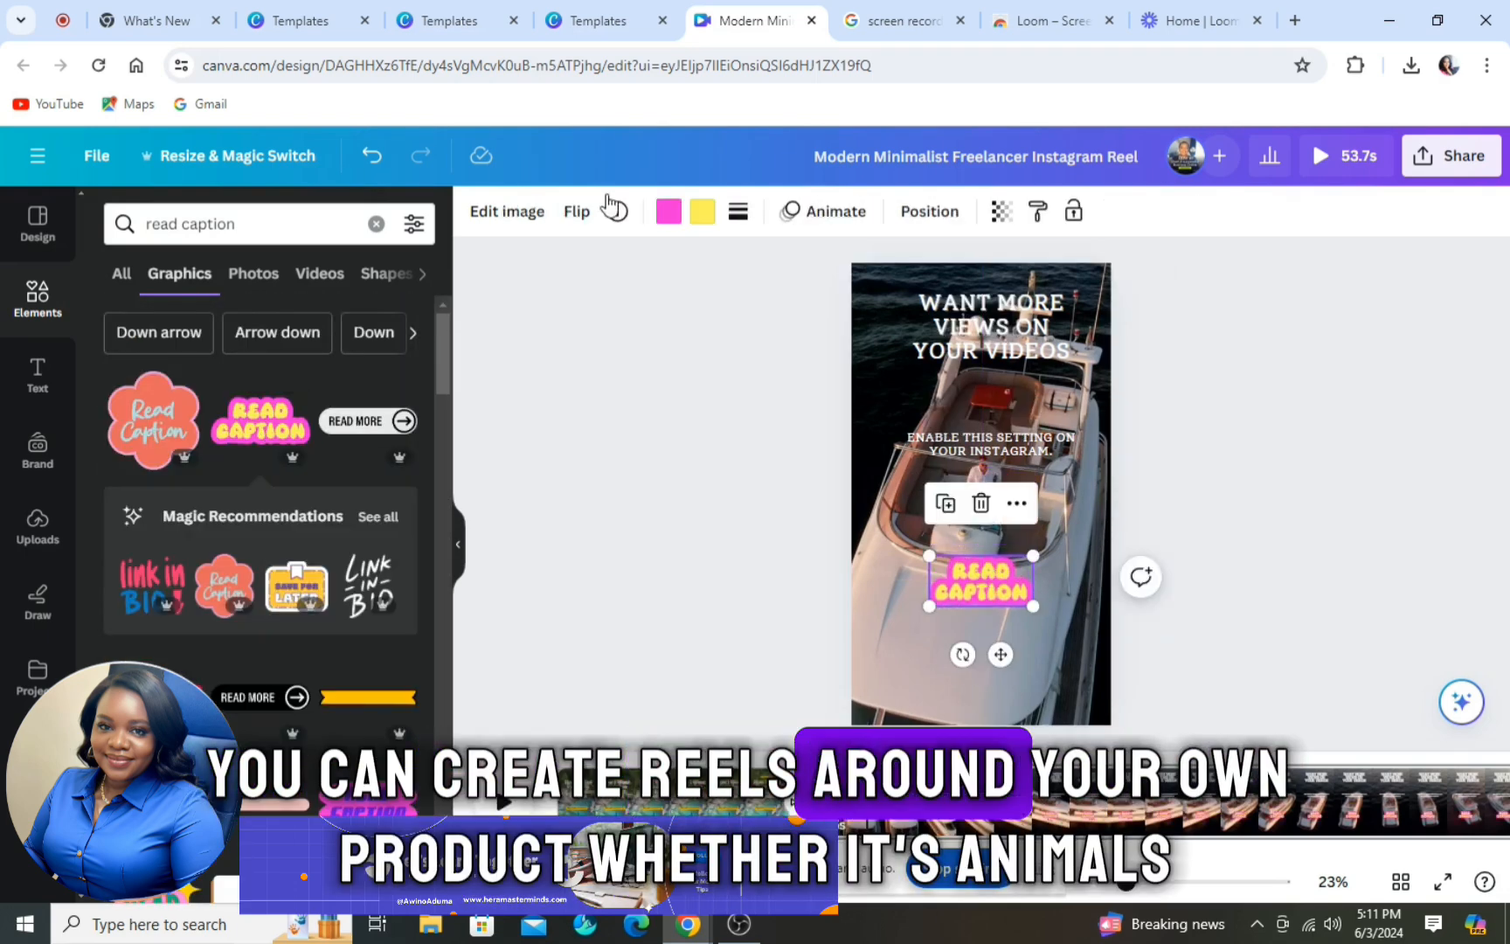
Step: Recolour the Read Caption sticker's pink to black and shrink it slightly, and nudge the heading down and the small text to the right
left_click(668, 210)
left_click(172, 338)
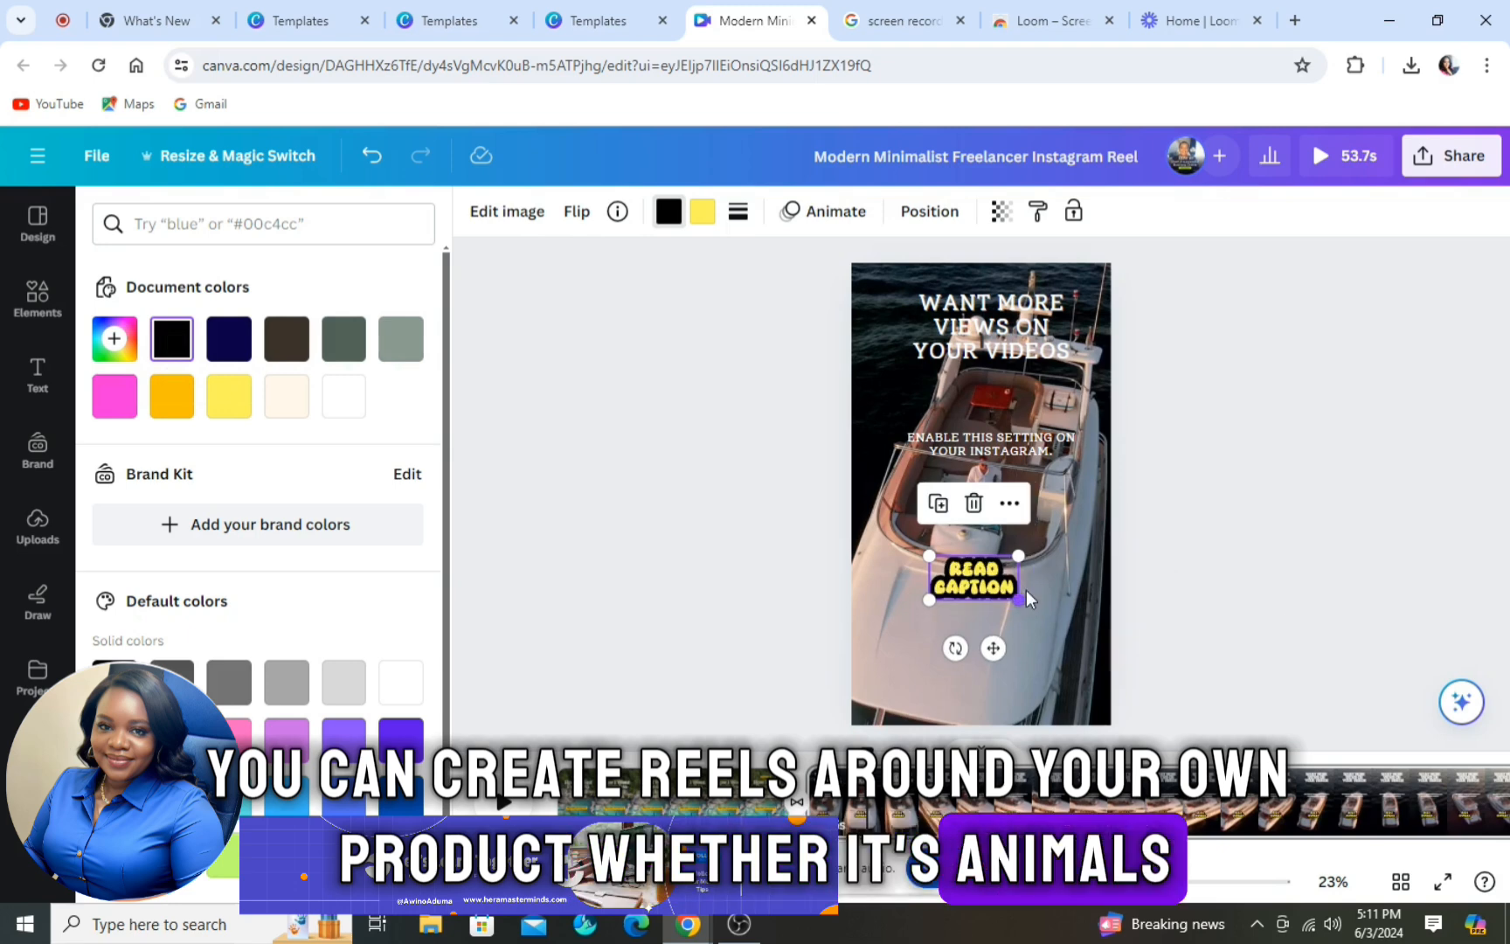
left_click(985, 597)
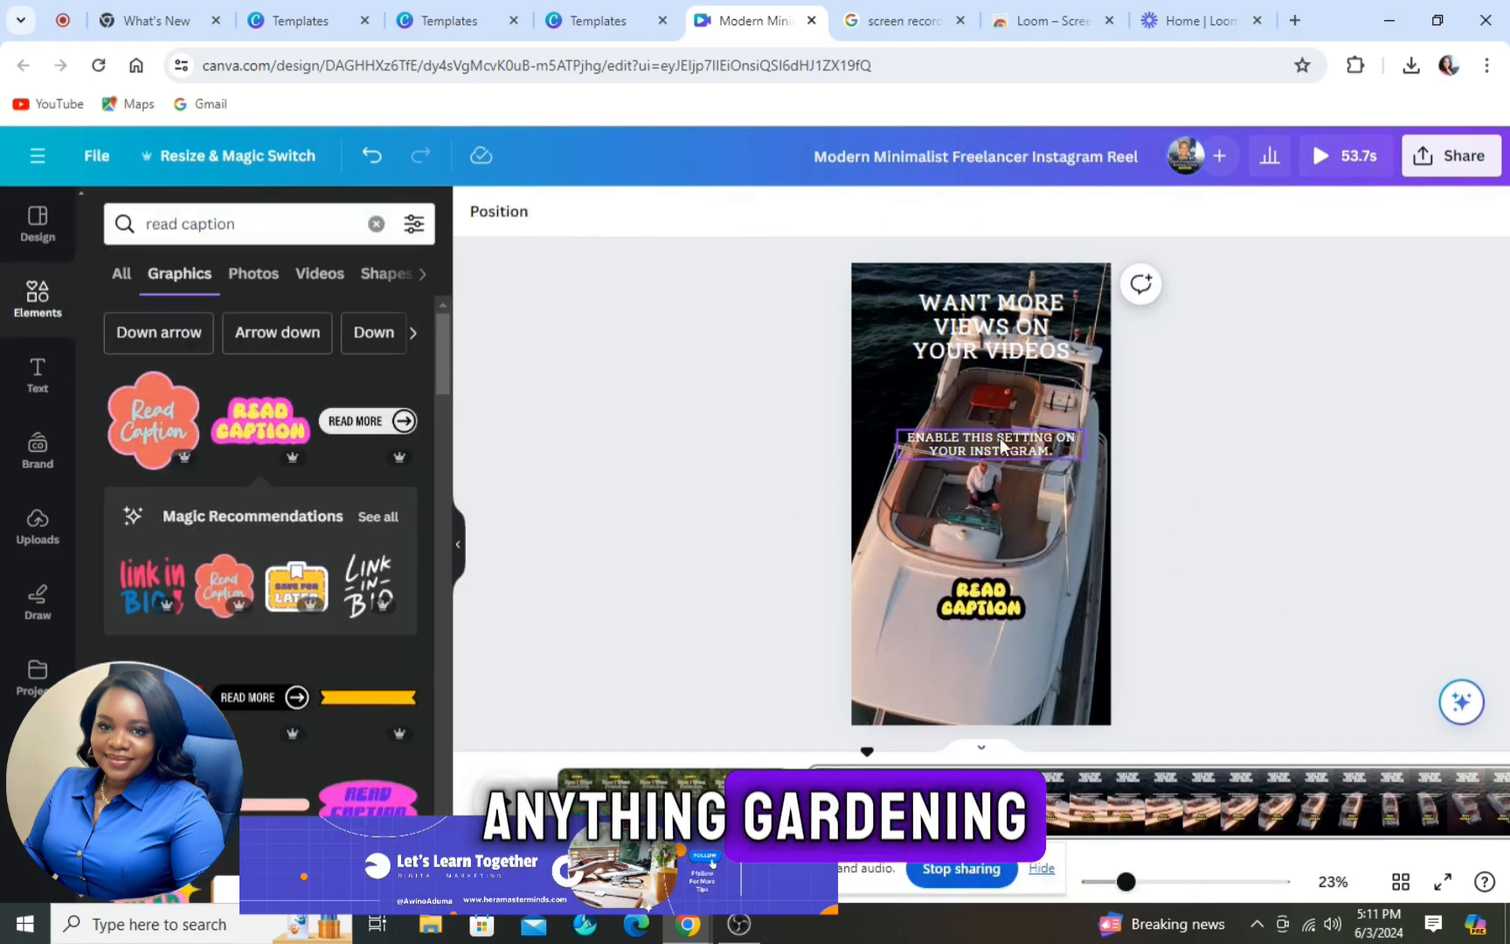
left_click(1003, 446)
left_click(1234, 361)
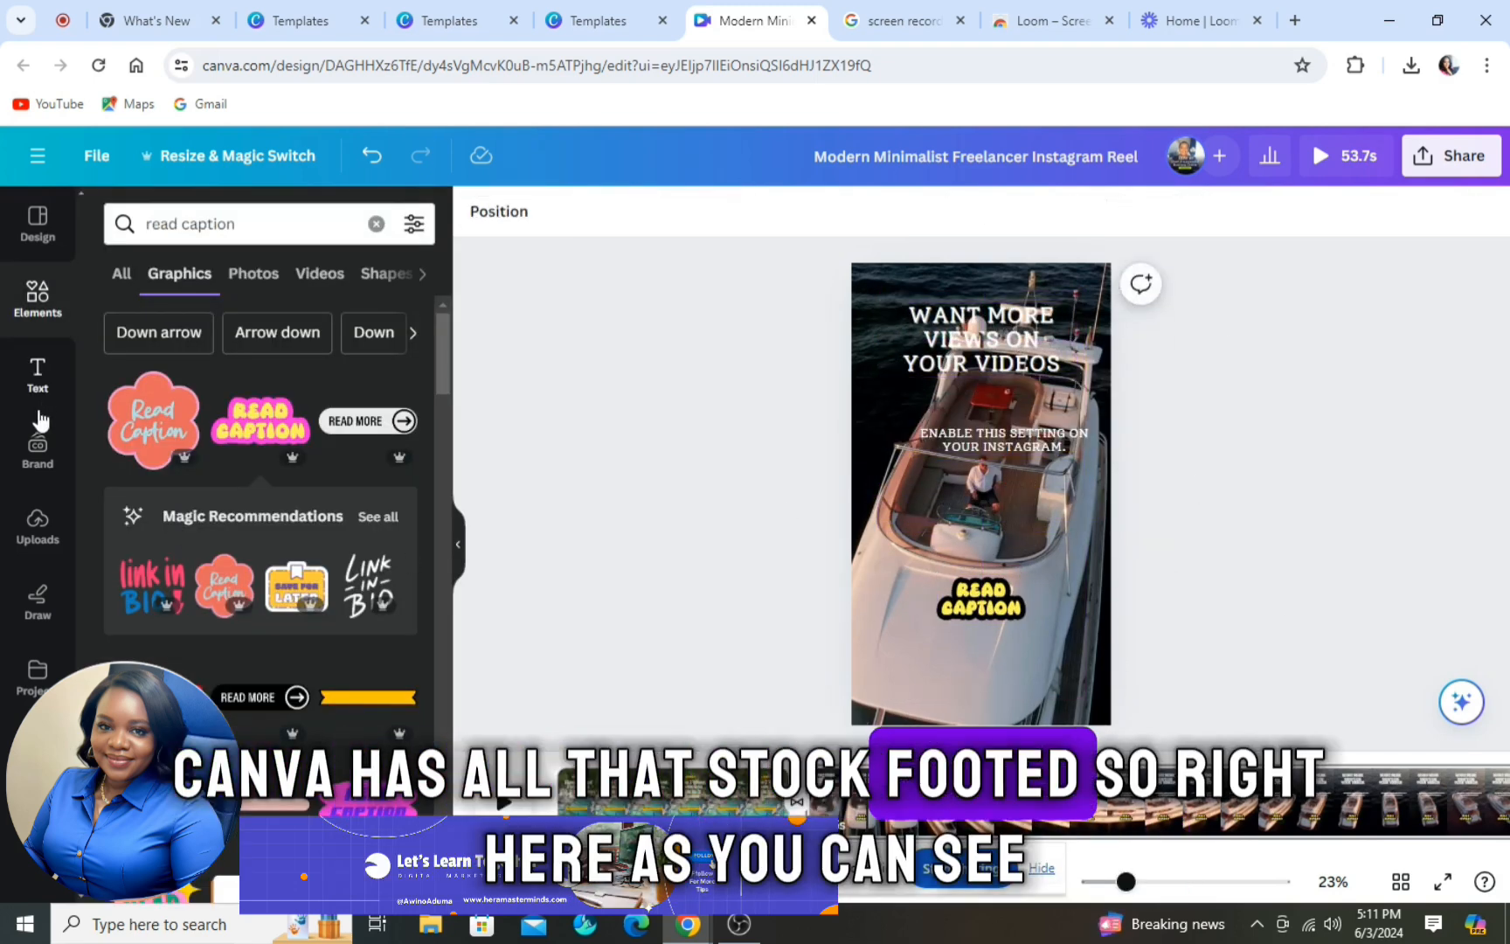
Step: Look through the ready-made text styles and font combinations for one that suits the luxury reel
left_click(37, 377)
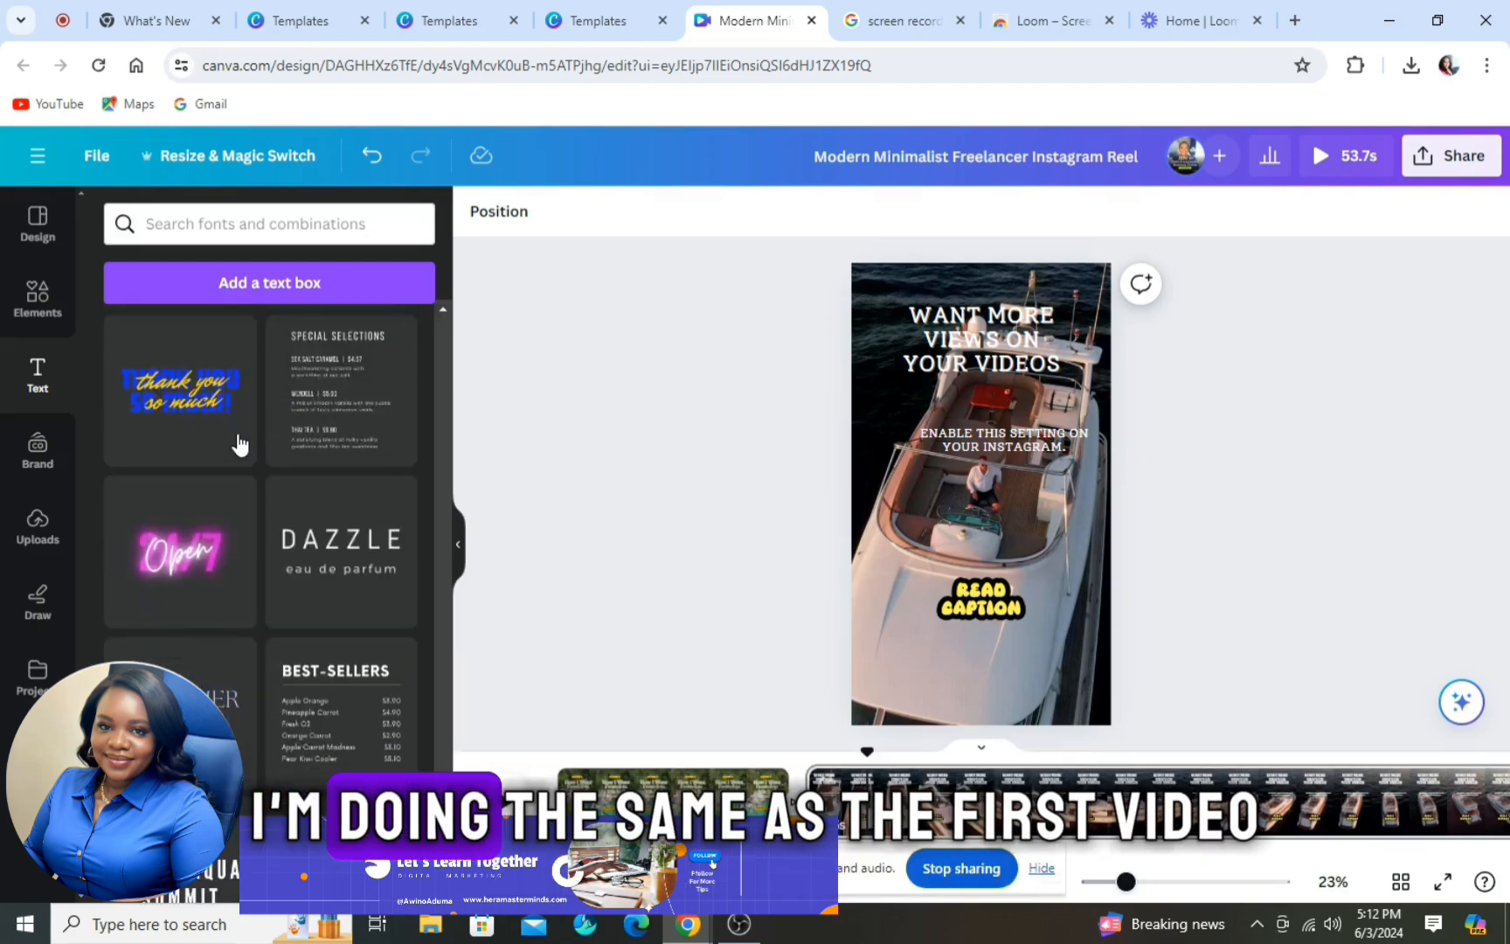
scroll(238, 444, "down", 10)
scroll(237, 444, "down", 10)
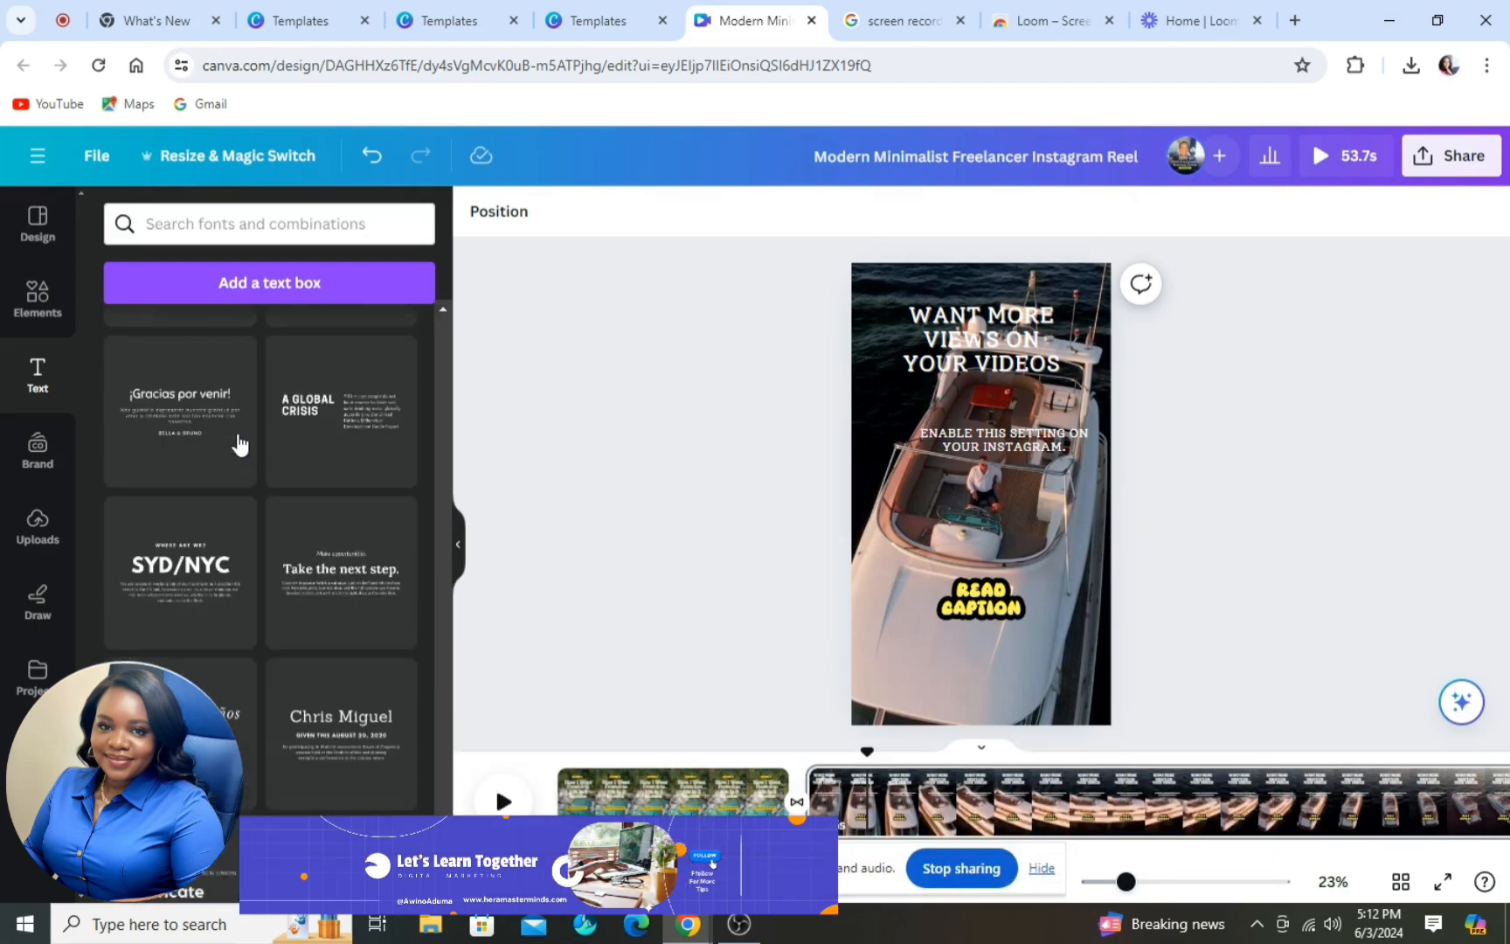
scroll(237, 432, "down", 15)
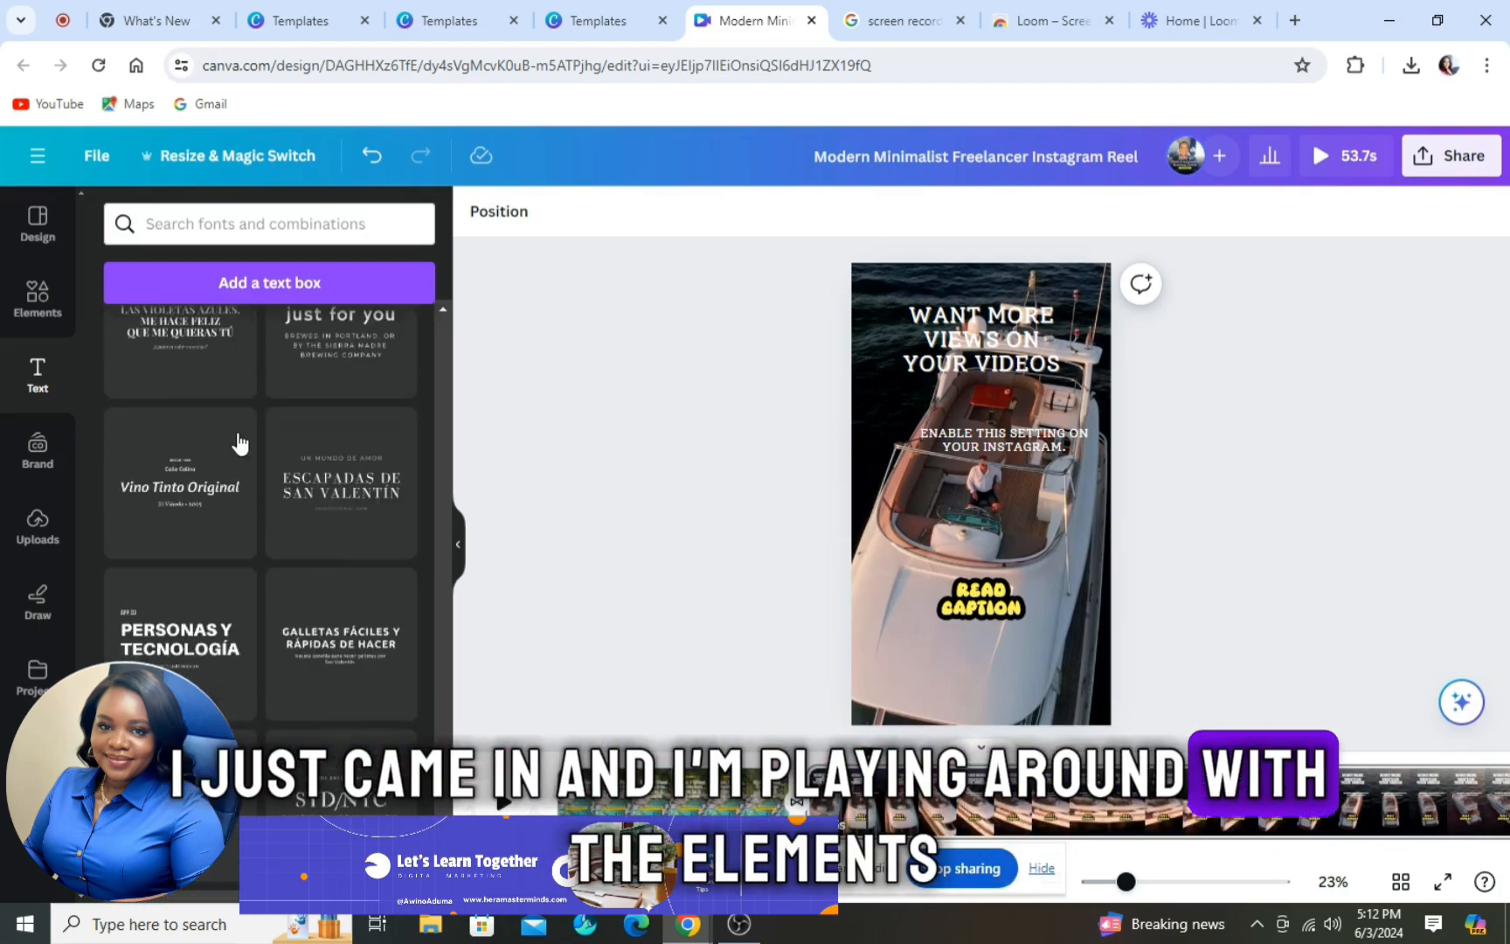
left_click(169, 229)
type("read caption")
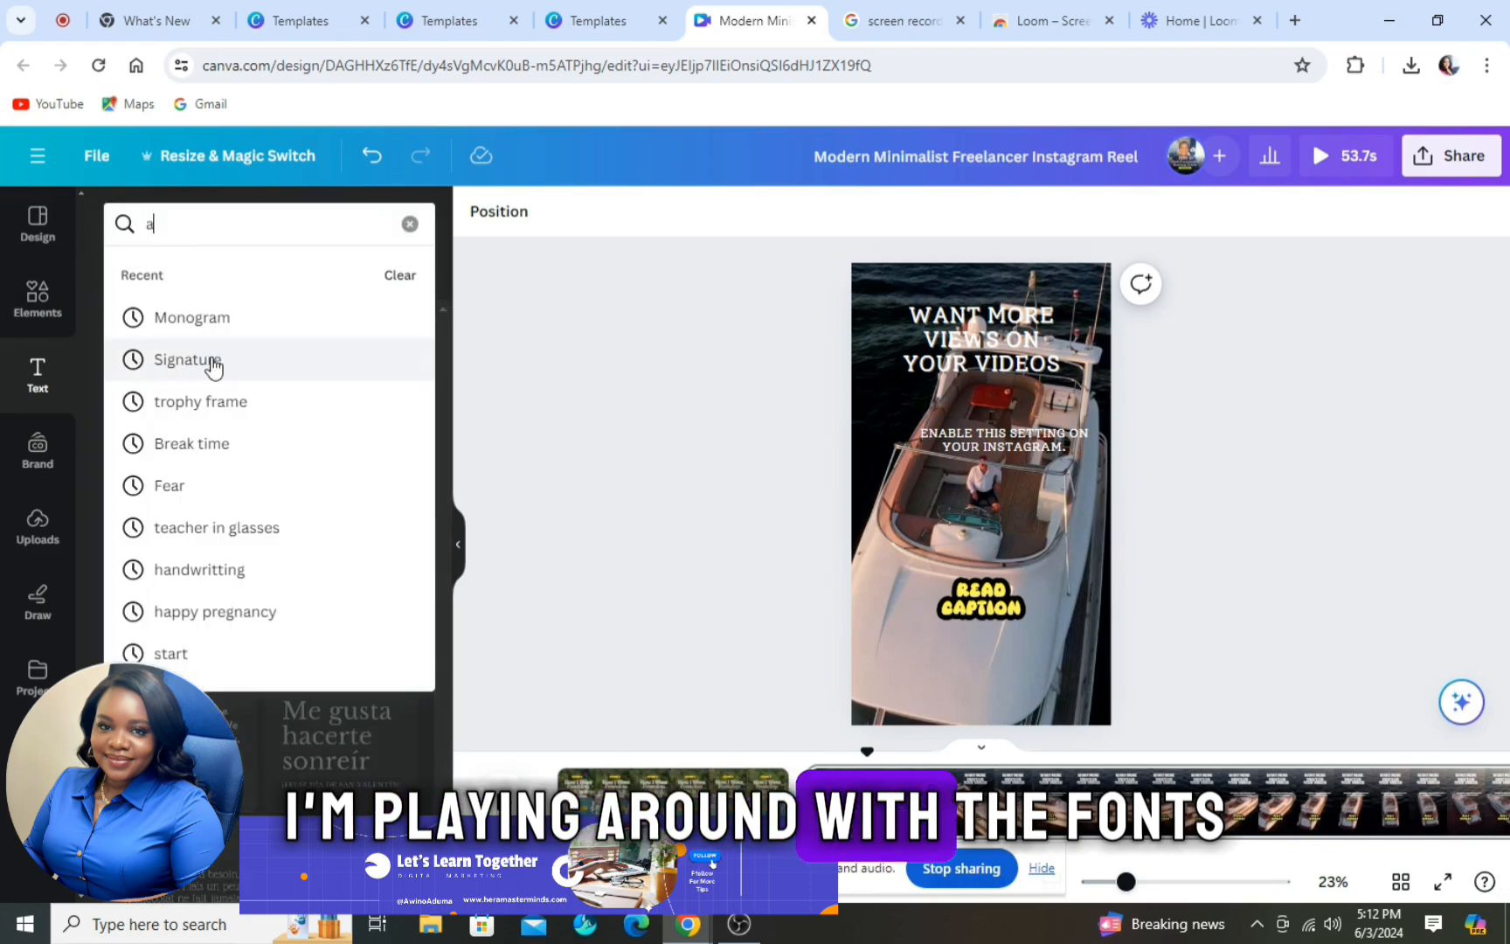
key("Return")
Step: Search the element photos for "Arrow" and add a small yellow arrow pointing down just above the Read Caption sticker
left_click(376, 224)
type("aw")
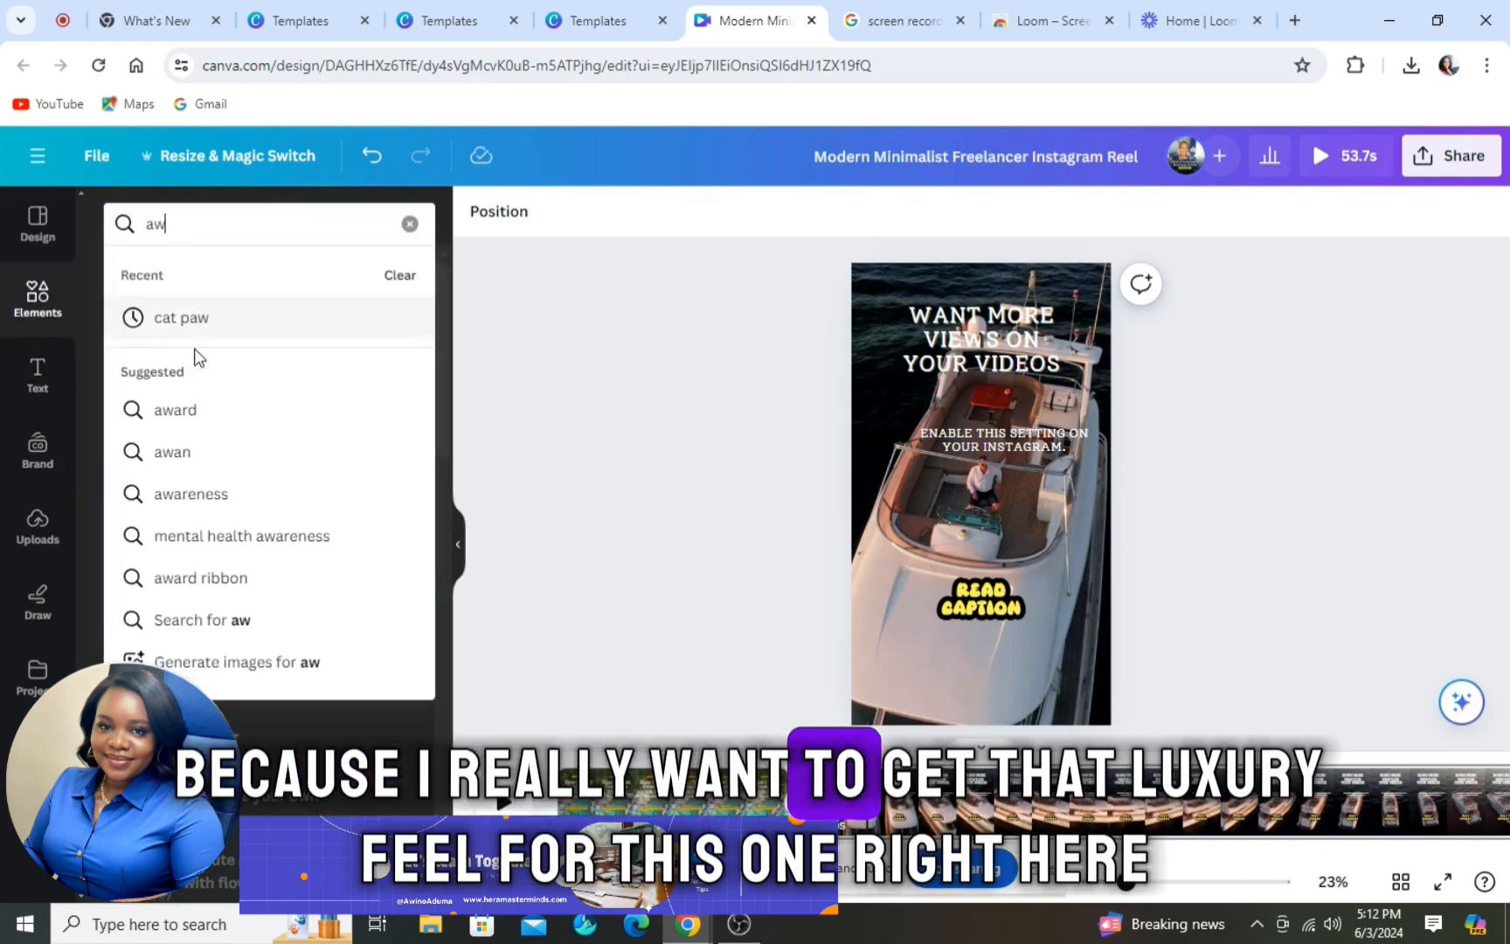
key("BackSpace")
type("rrow")
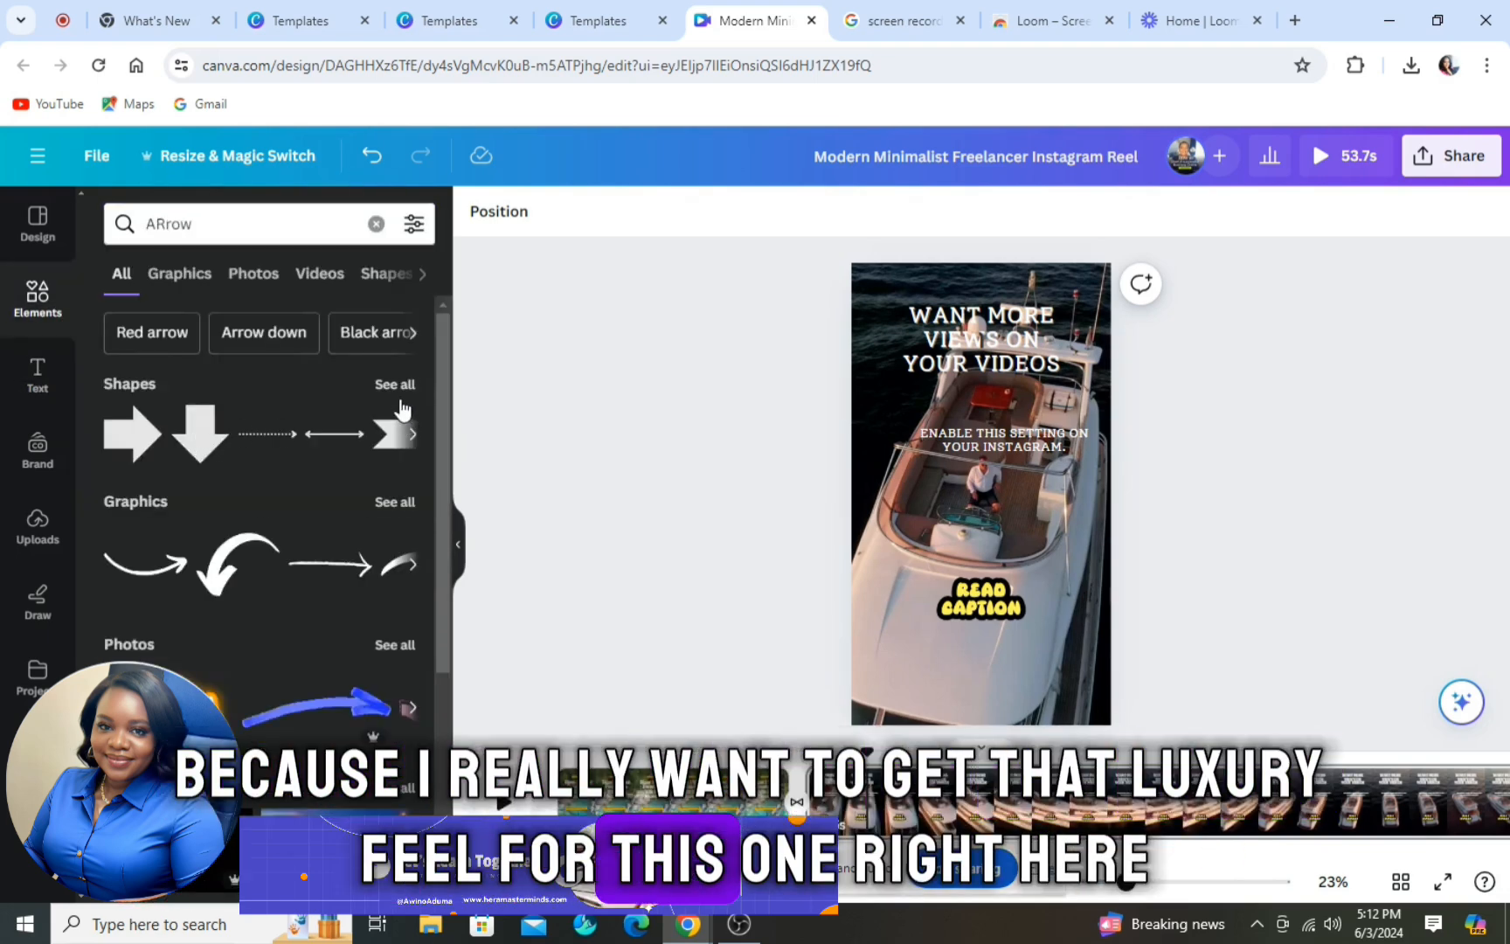
left_click(395, 645)
scroll(432, 559, "down", 10)
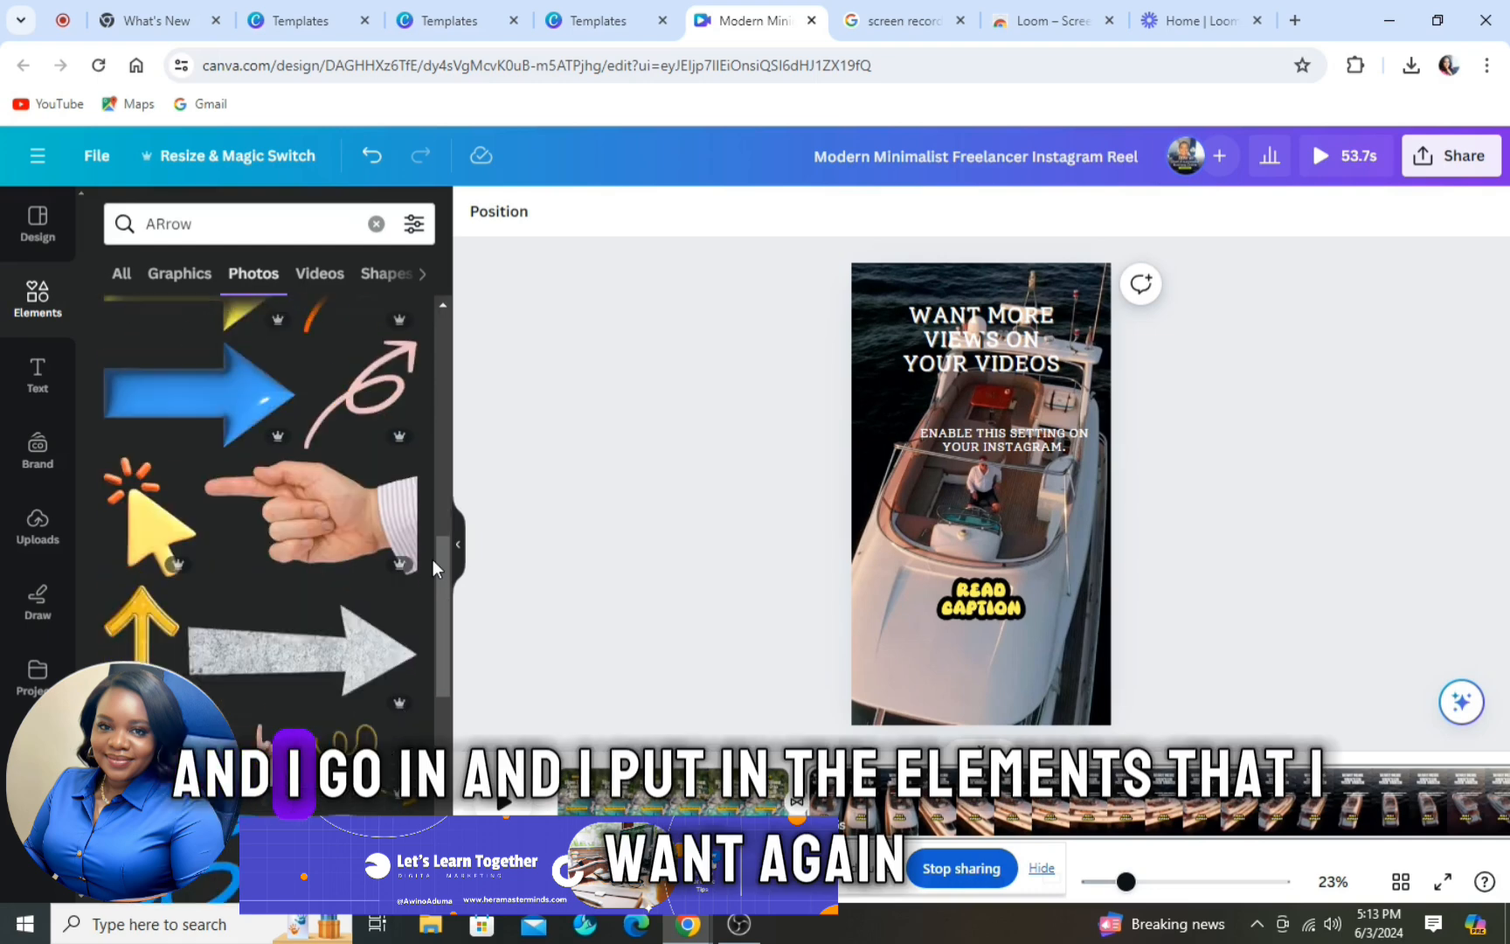
left_click(200, 489)
left_click_drag(1081, 548, 780, 443)
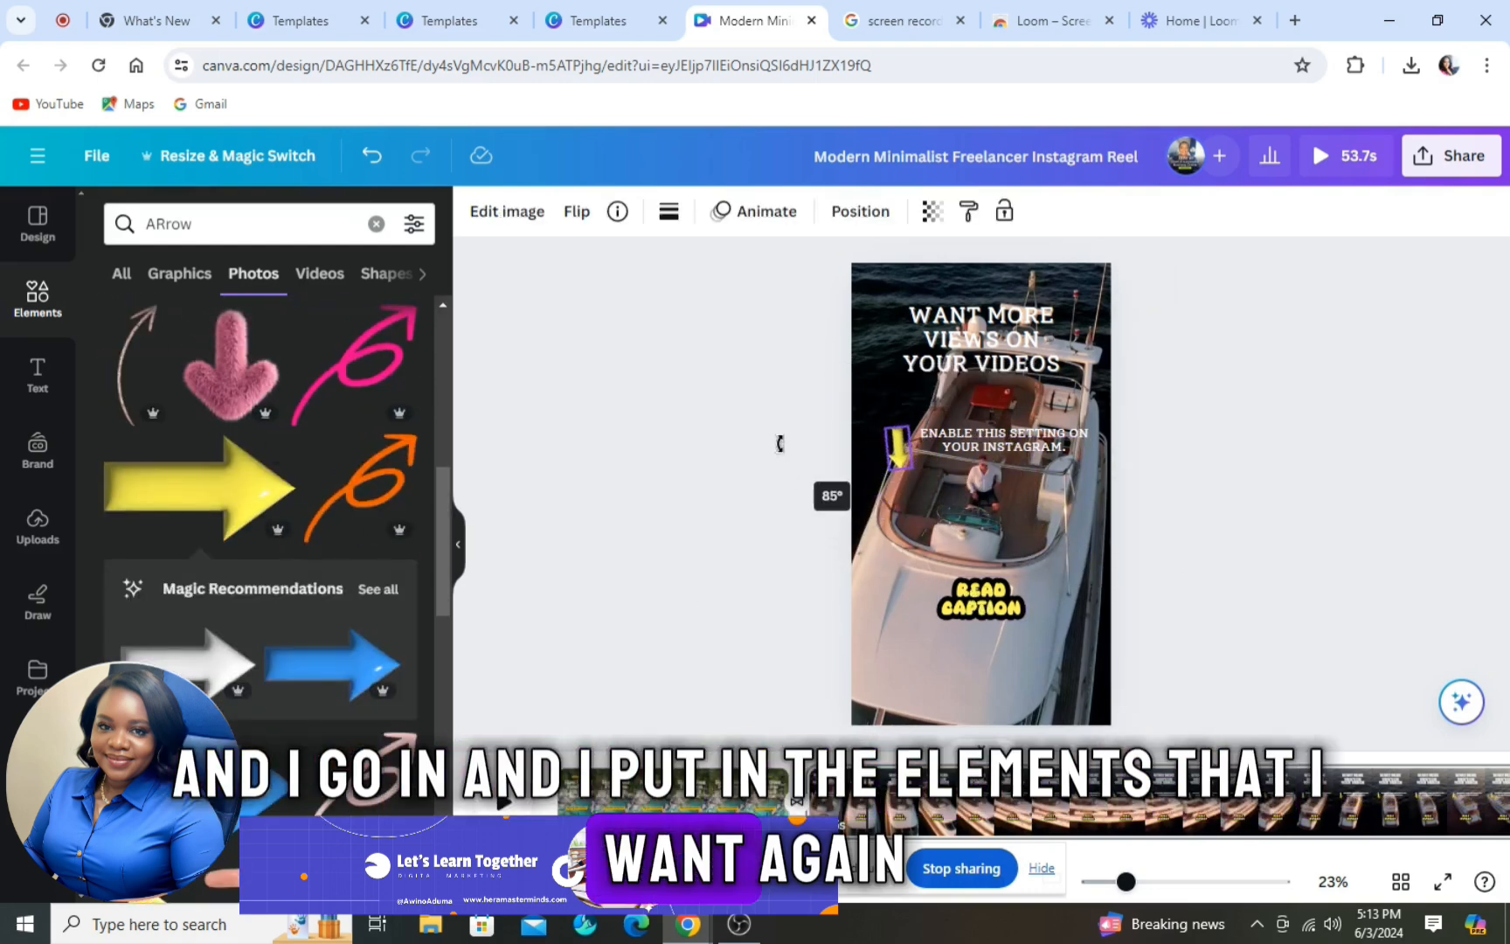
left_click_drag(900, 459, 982, 531)
left_click(1187, 479)
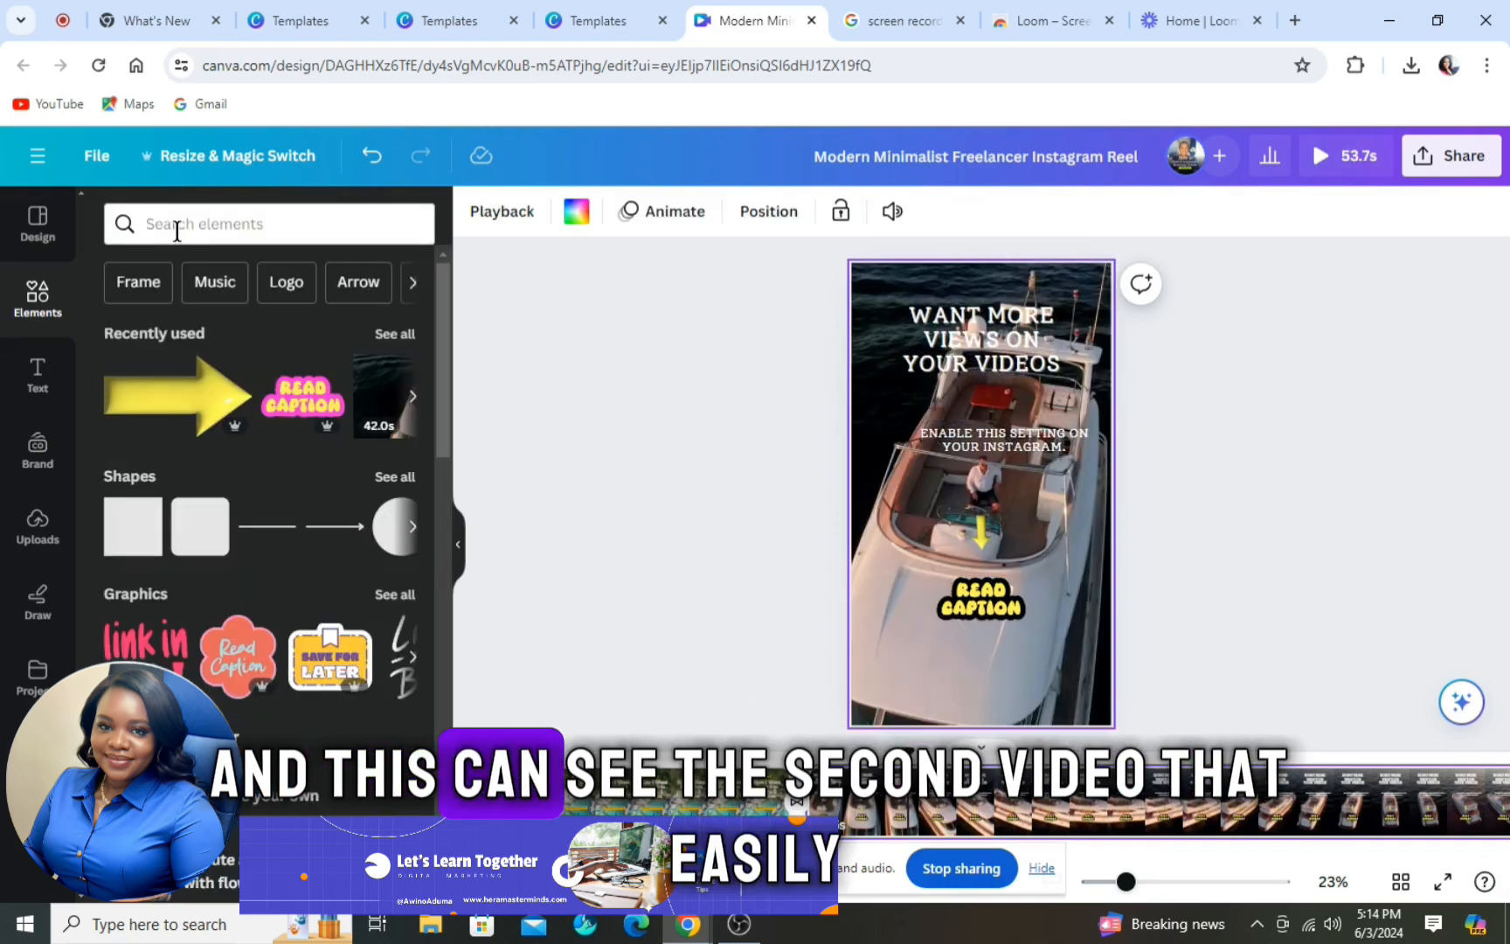
Step: Search the elements for "upbeat inspirational instrumental" and show only the audio results
left_click(177, 230)
type("ins")
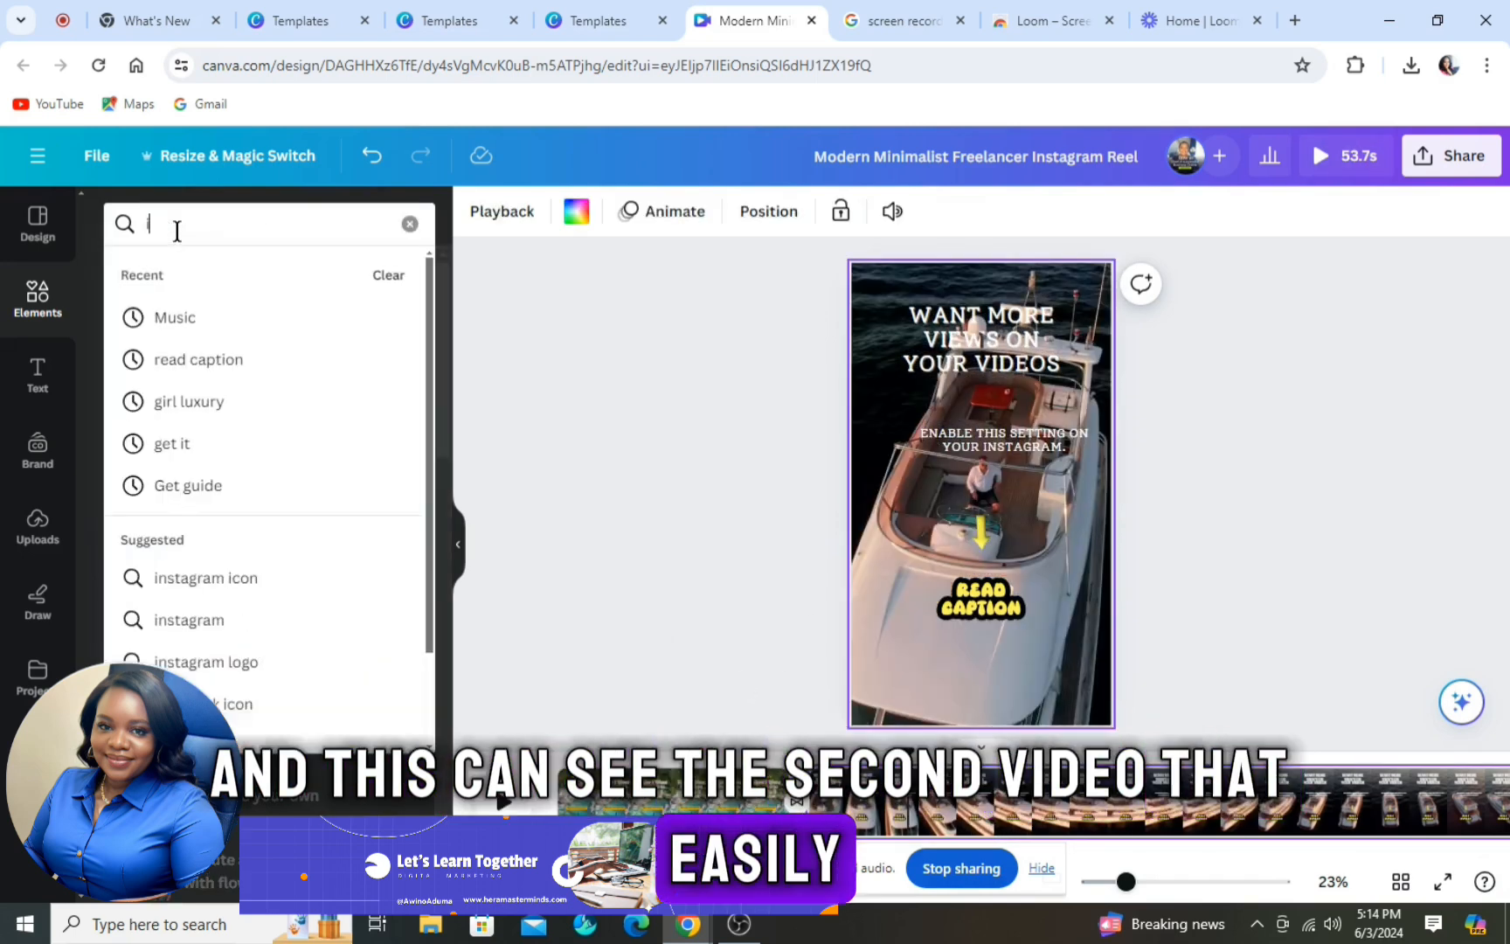
type("pira")
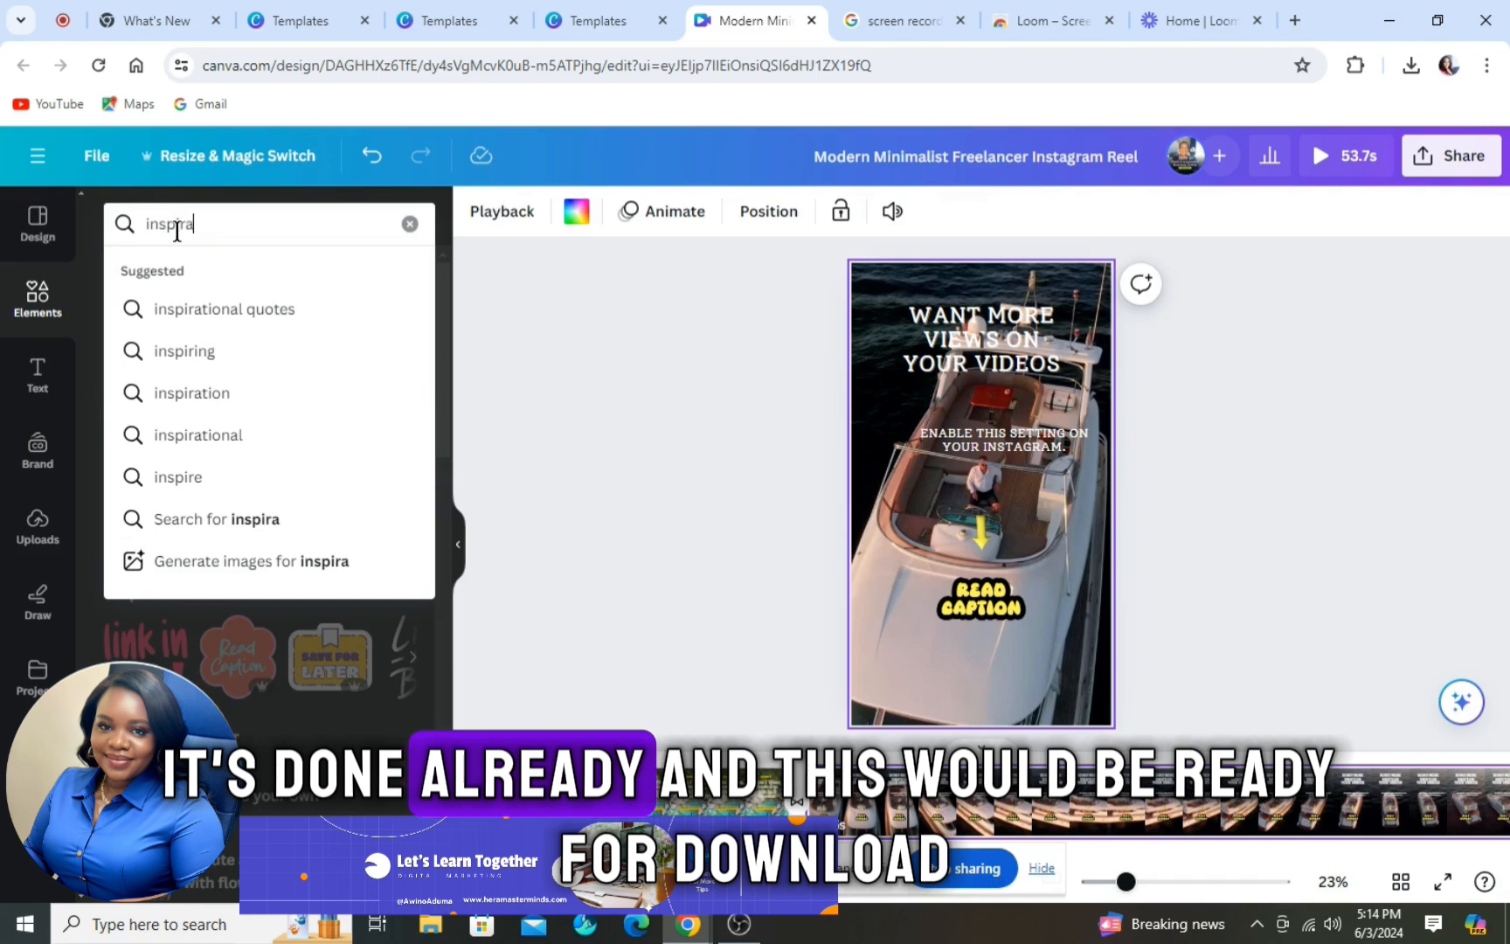
type("tional")
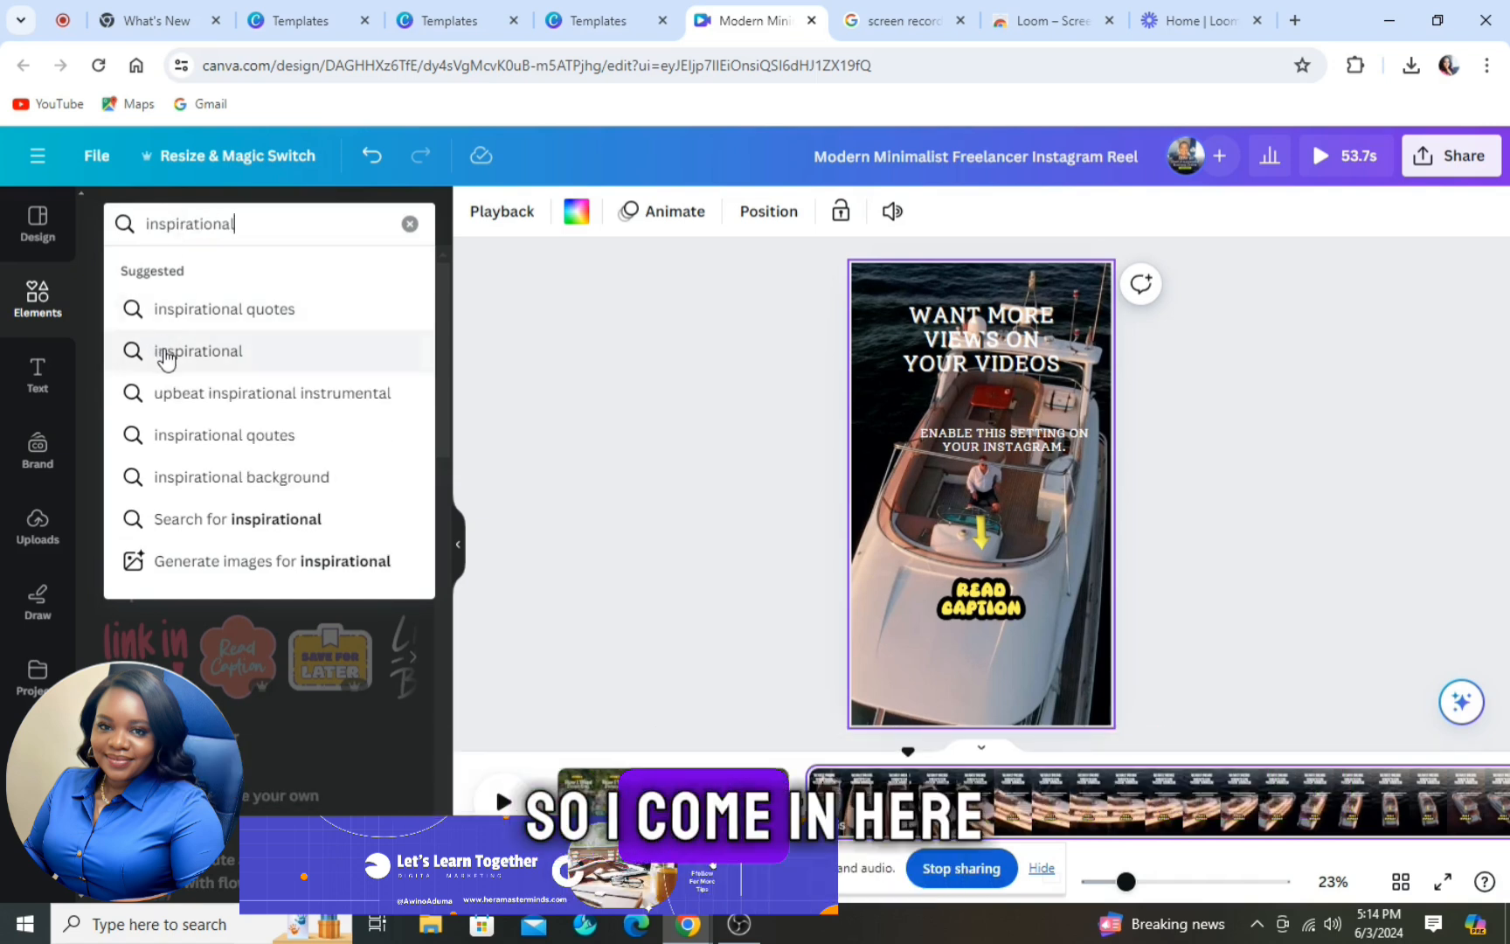
left_click(215, 398)
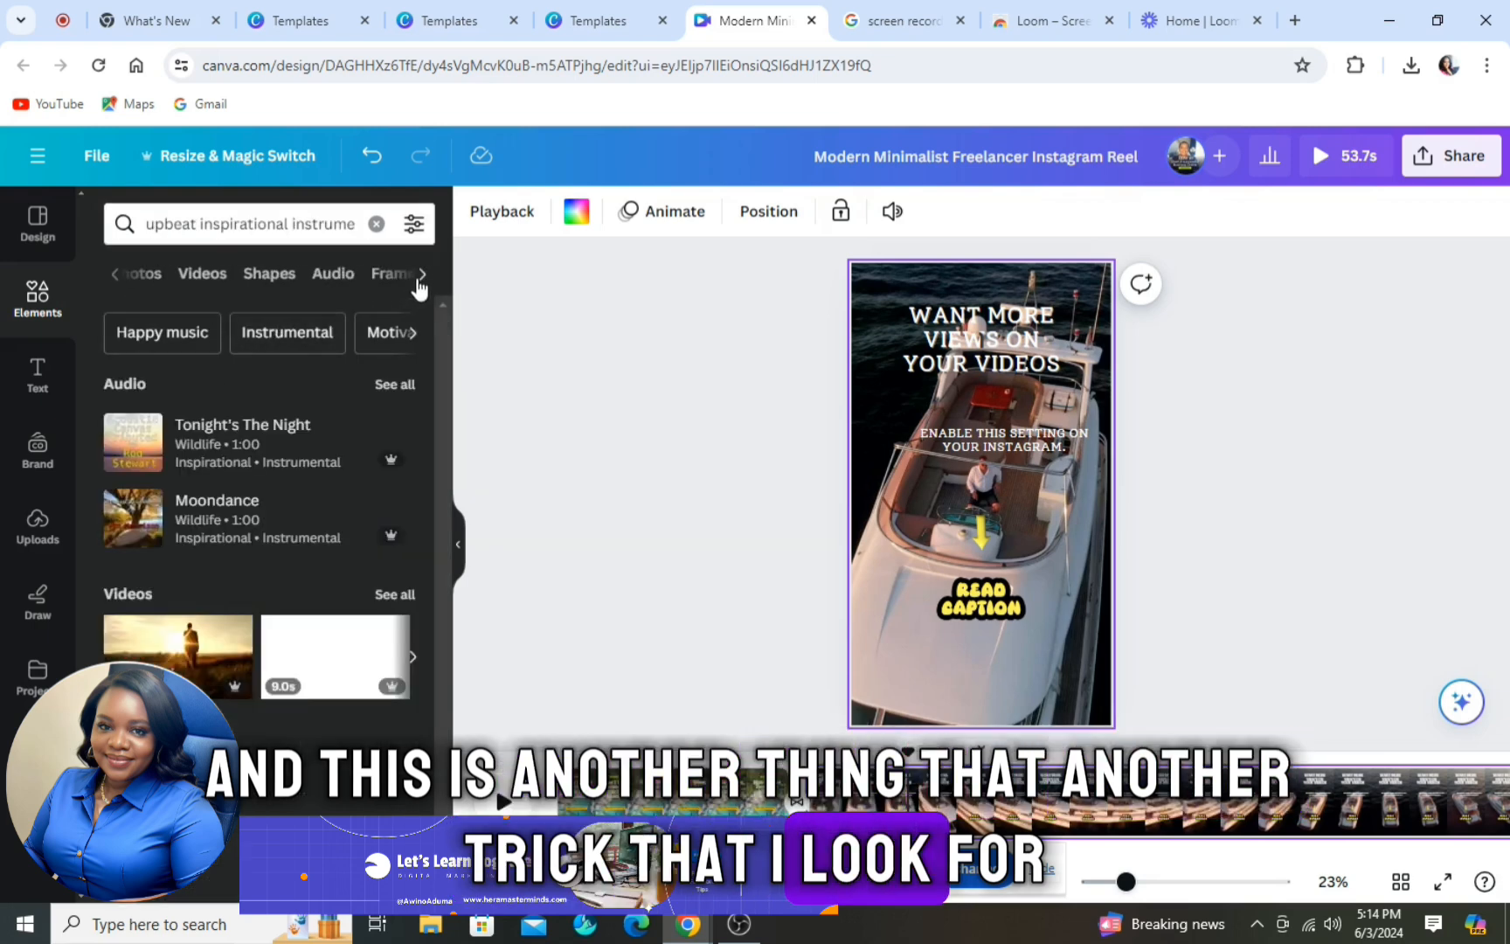
left_click(350, 284)
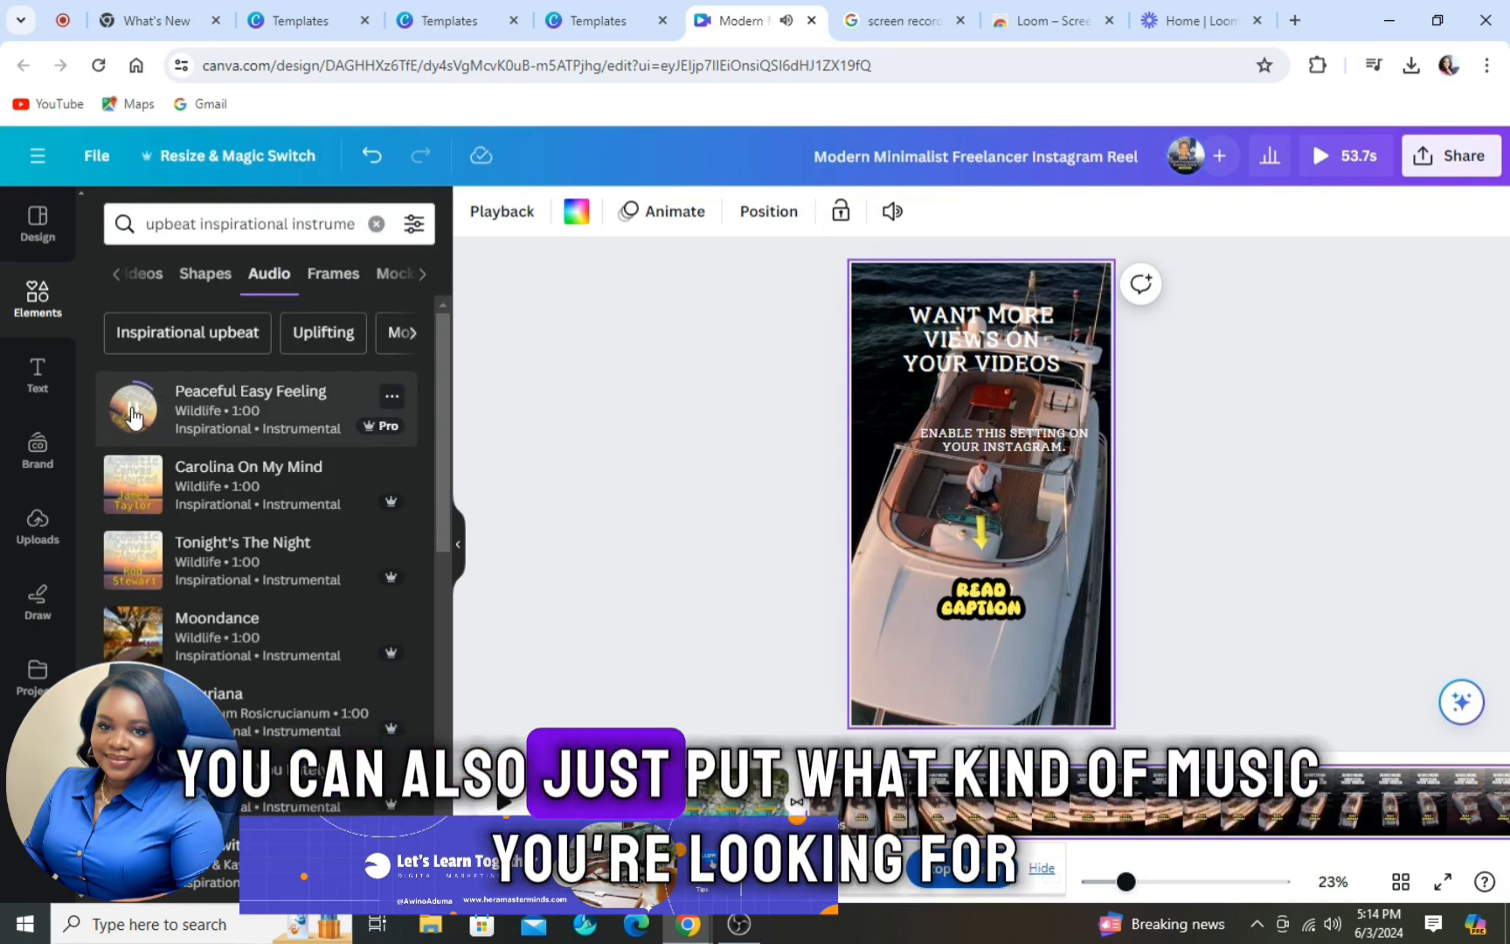
Step: Preview several of the inspirational instrumental tracks and add "Come with Me" to the reel
left_click(133, 493)
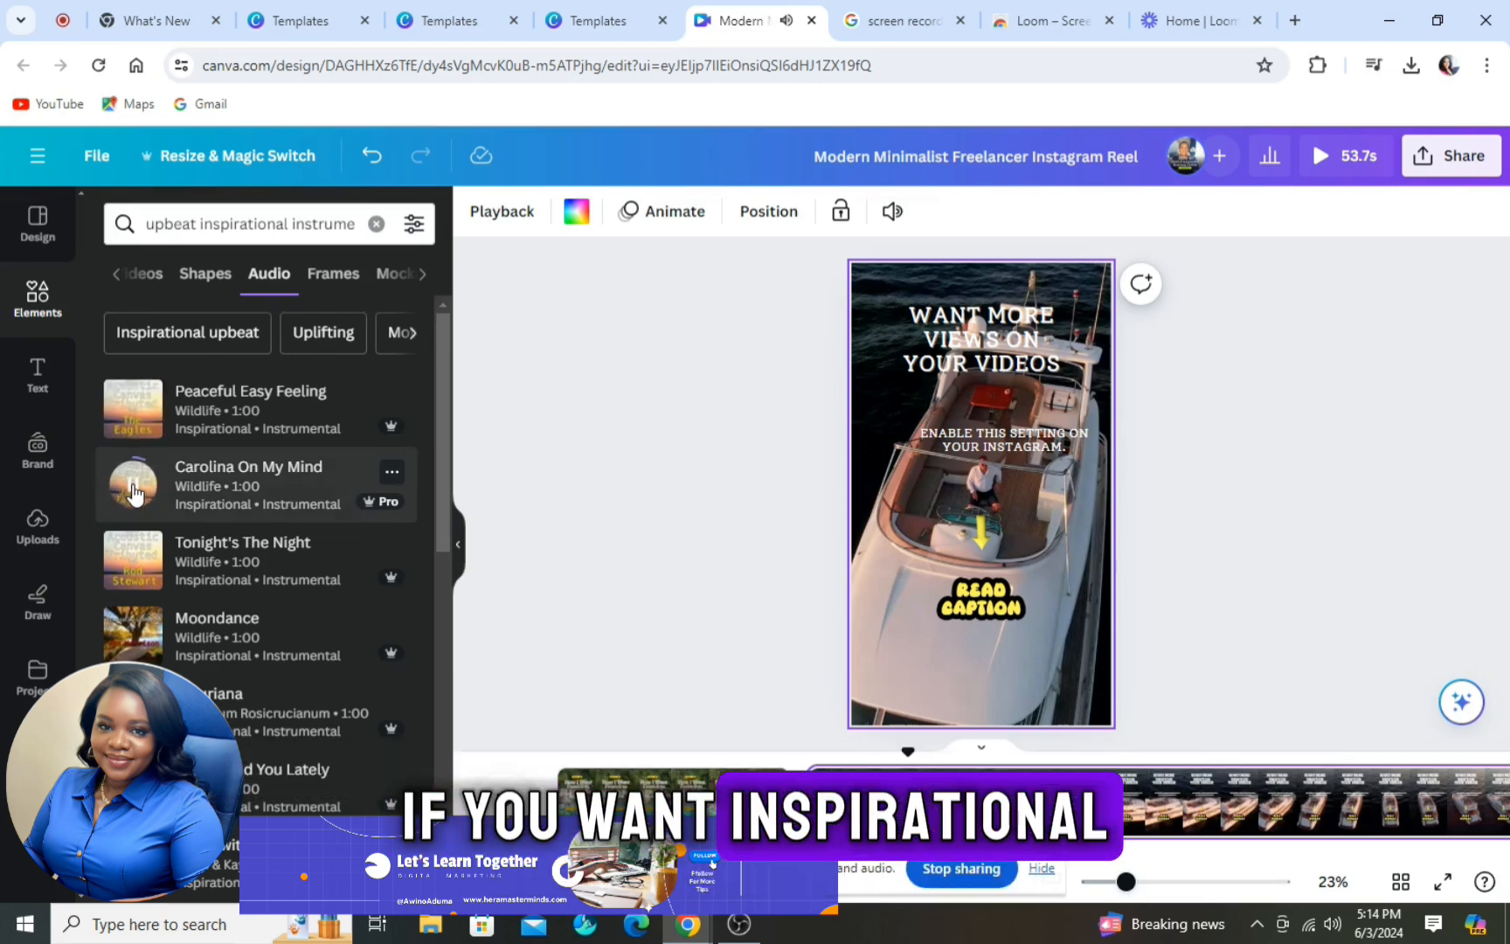
scroll(133, 493, "down", 3)
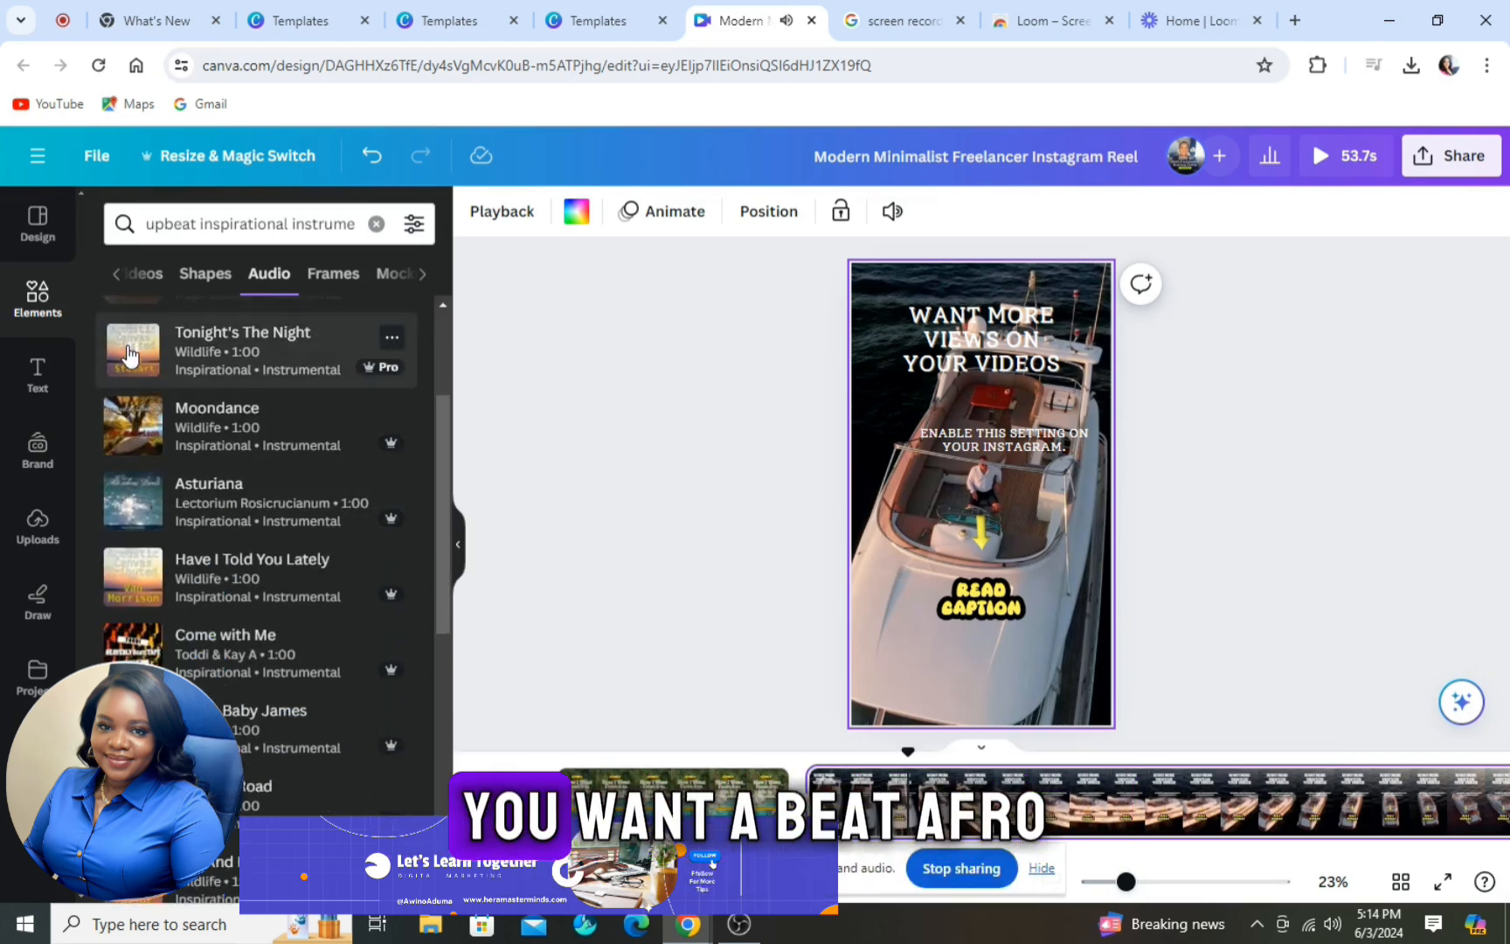
left_click(134, 426)
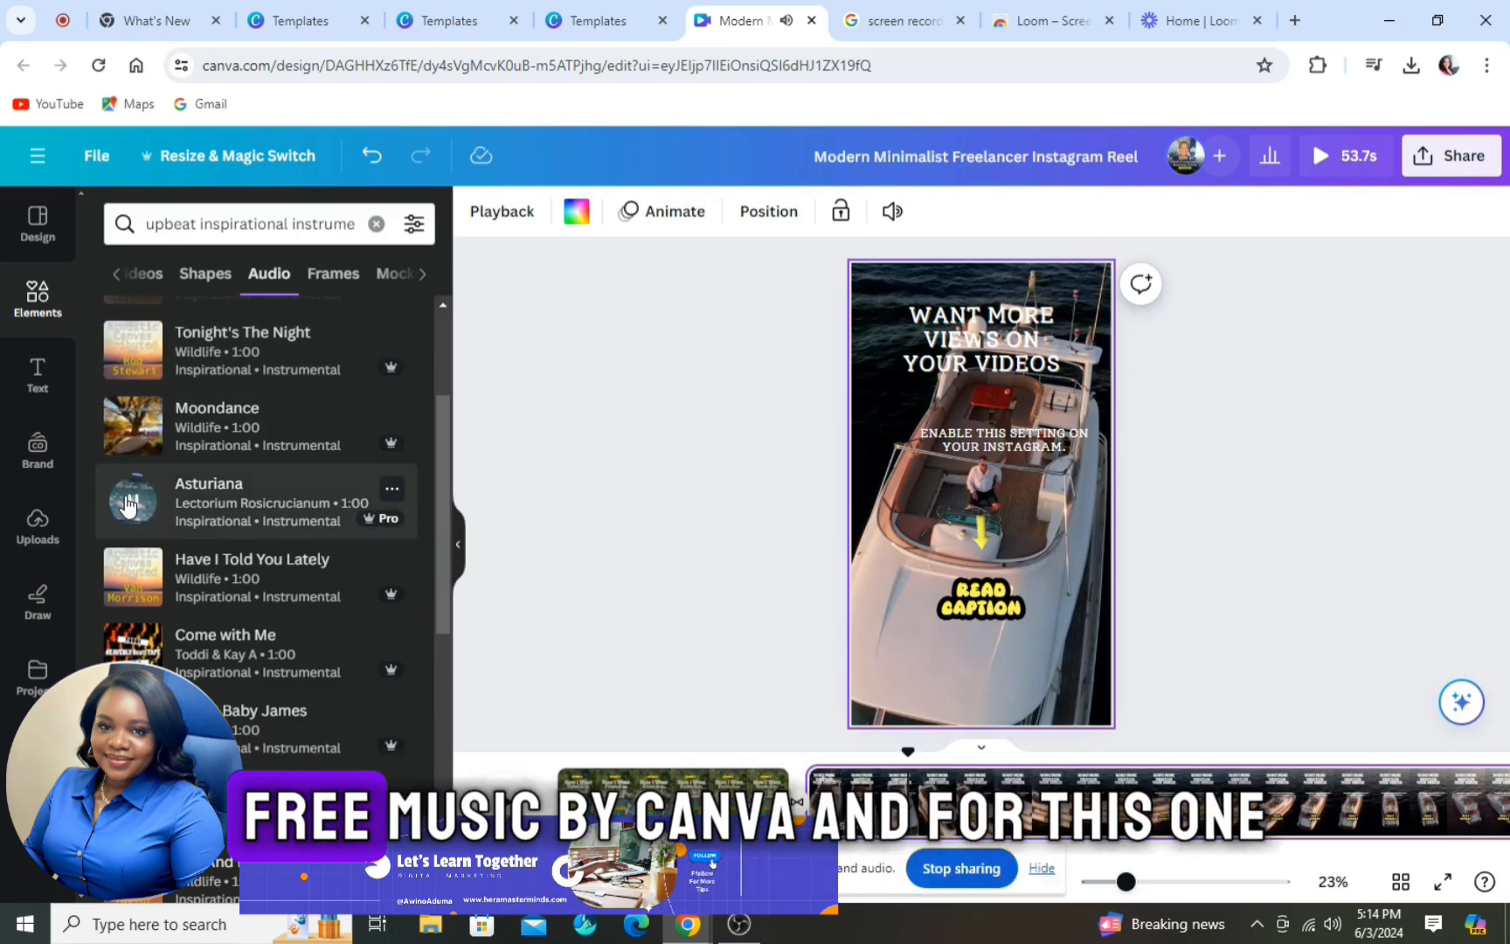
scroll(131, 490, "down", 3)
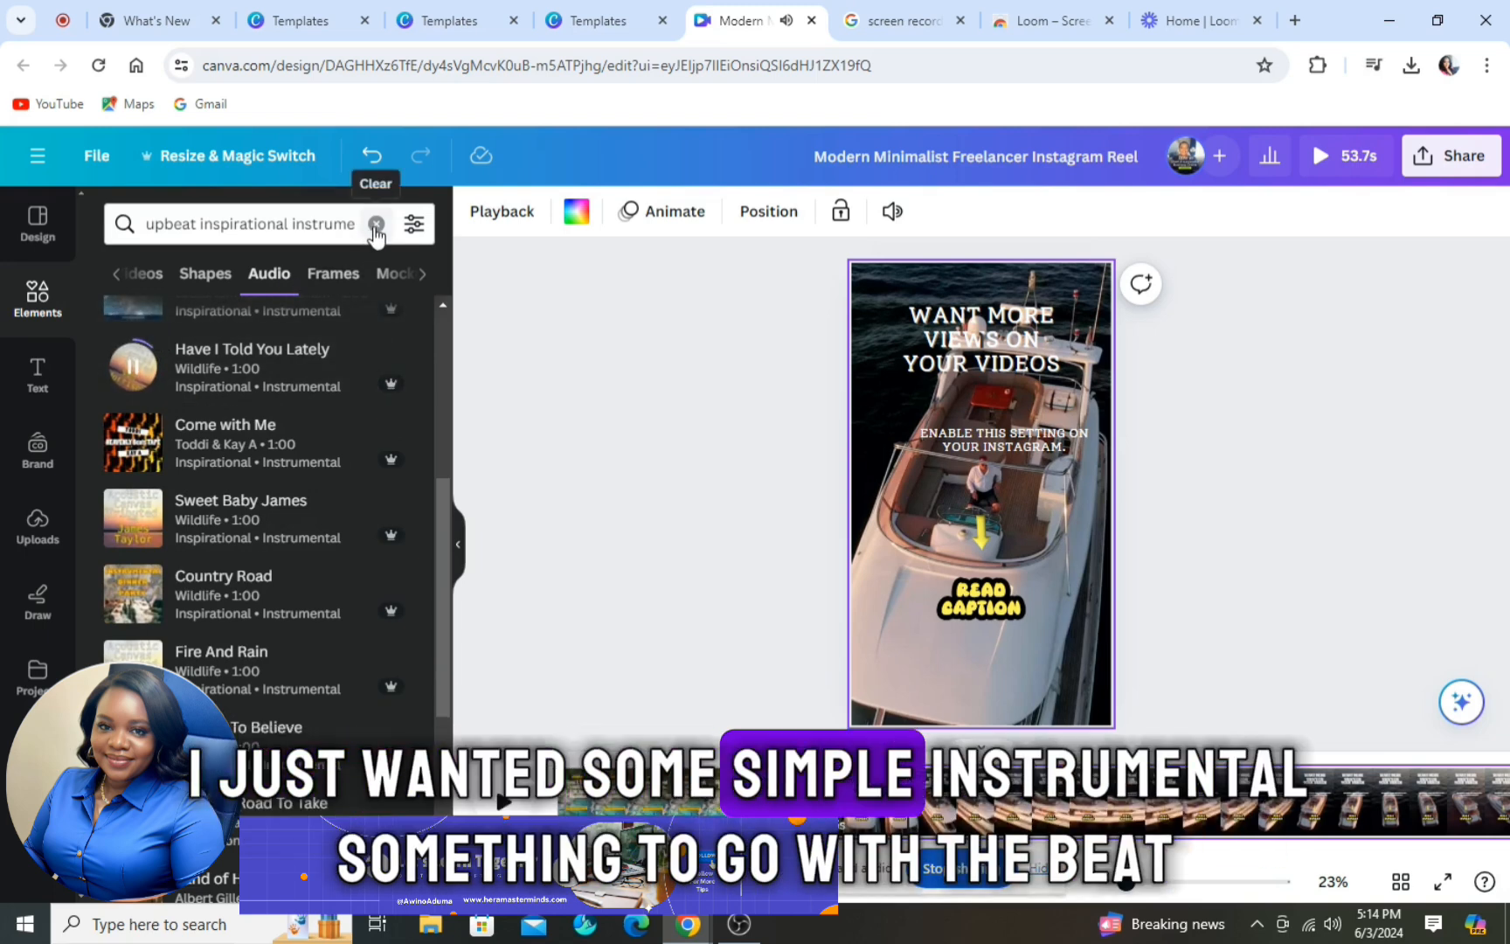
left_click(130, 448)
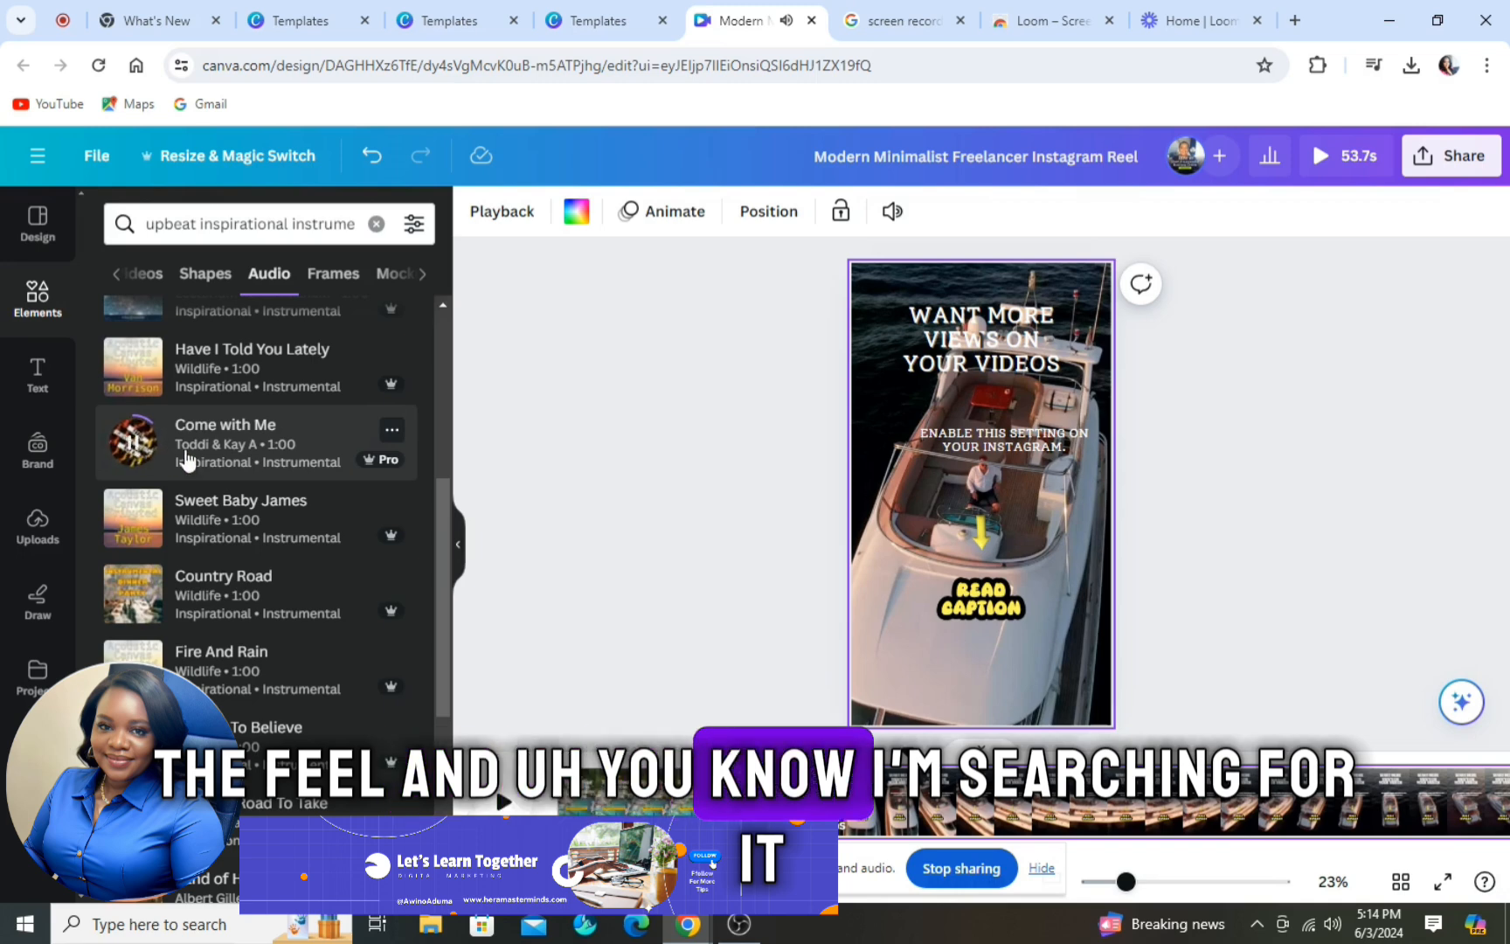
left_click(242, 455)
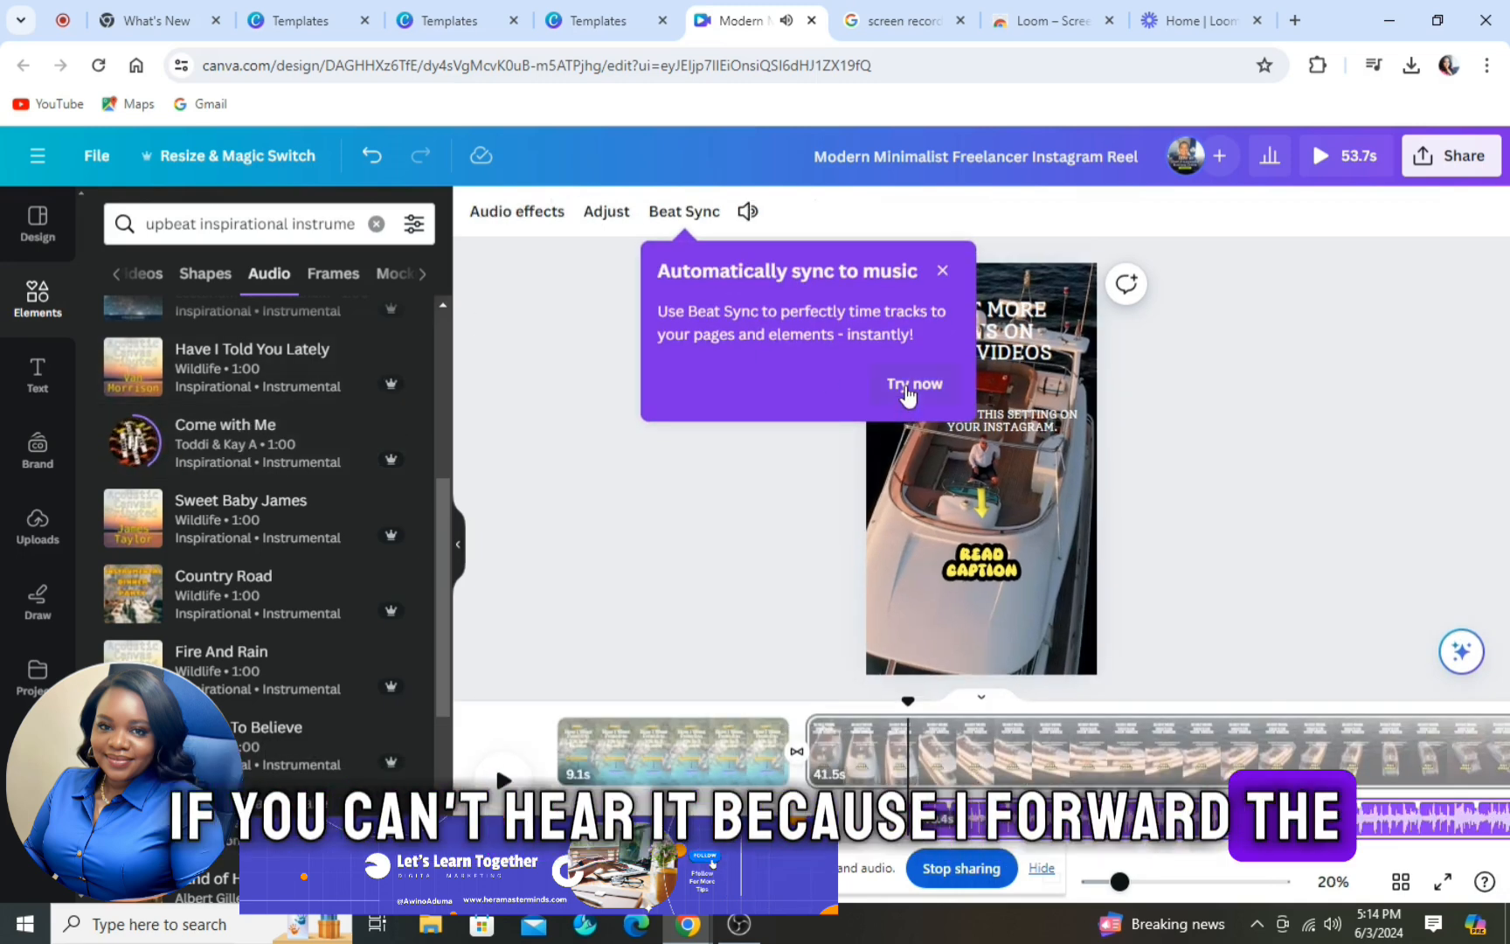
Step: Open the Beat Sync settings for the audio track and shift the track back to the start of the reel
left_click(909, 387)
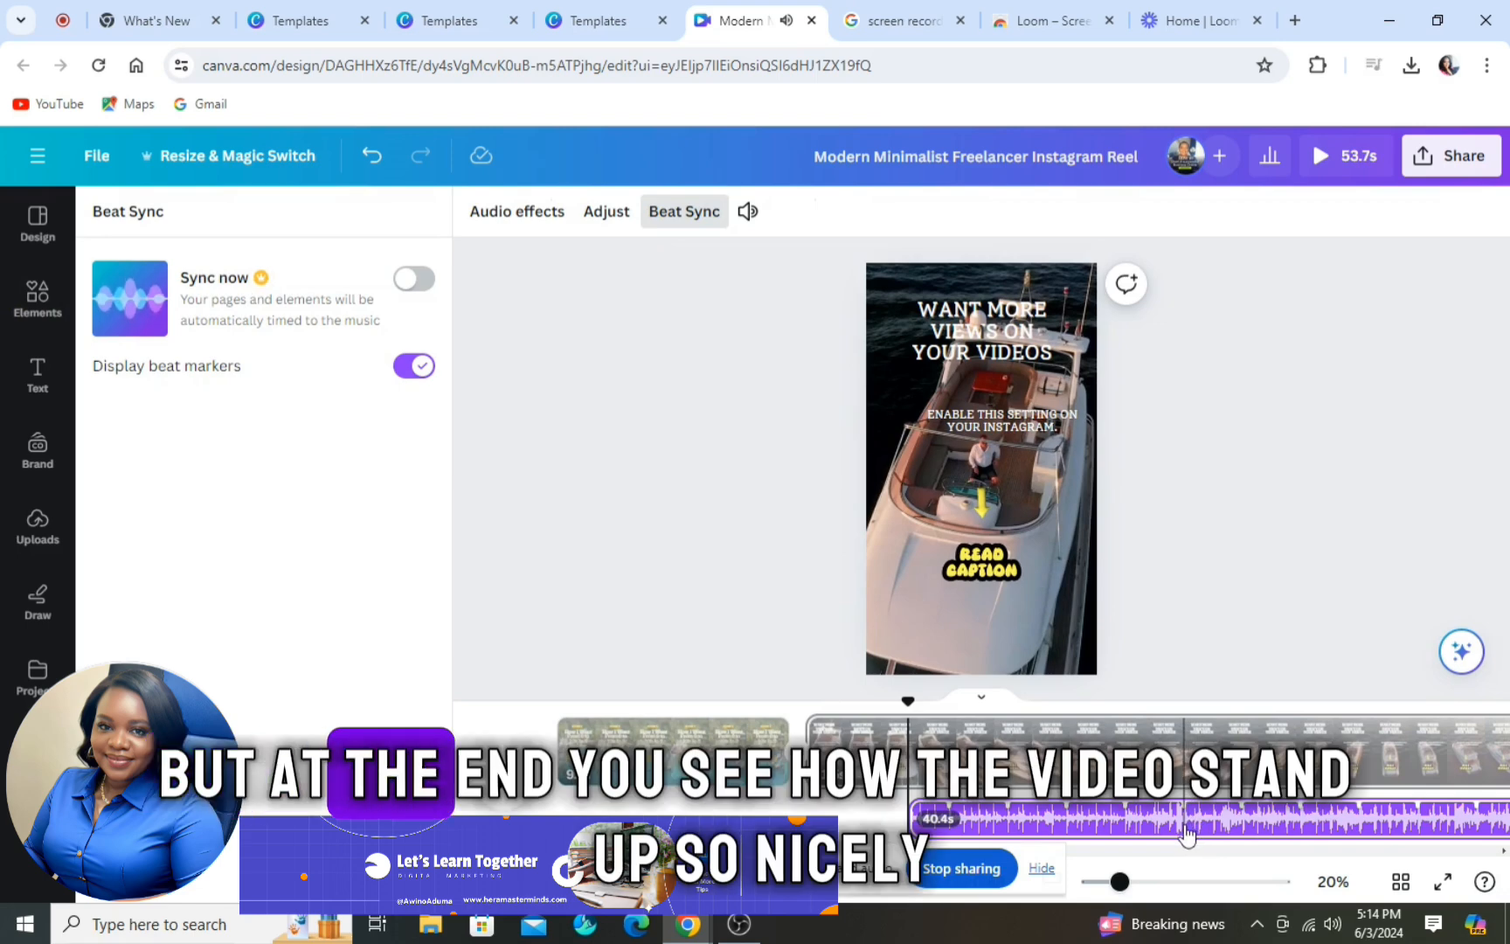
left_click_drag(1186, 835, 783, 828)
left_click(743, 529)
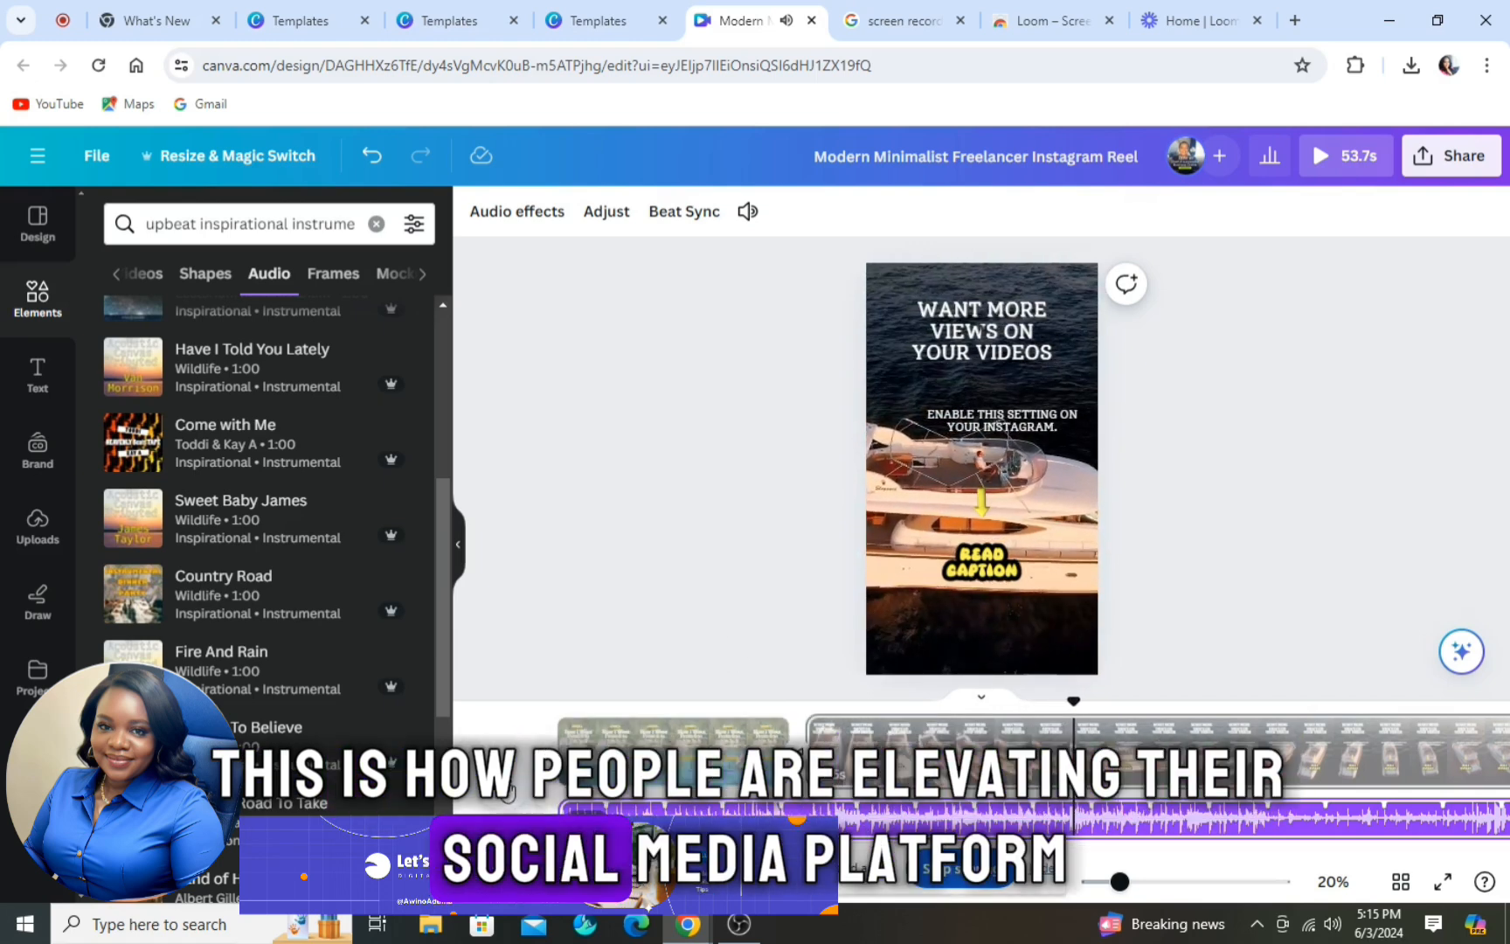
Step: Shorten the yacht page to 6.3 s and the first page to 7.2 s in the timeline
left_click_drag(810, 762, 1292, 765)
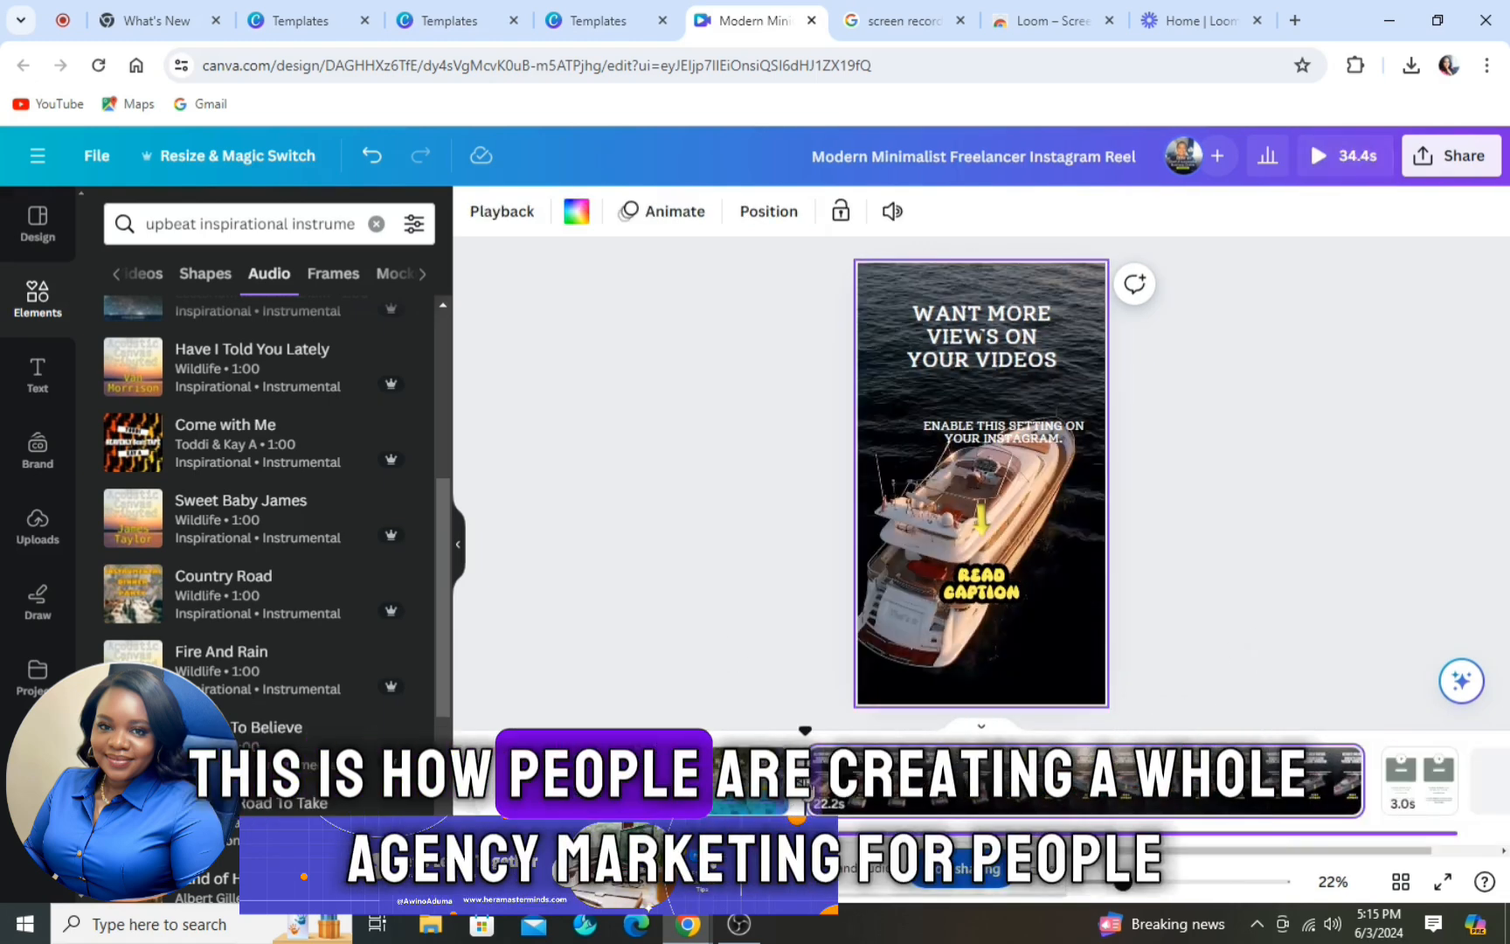
left_click_drag(810, 780, 1210, 780)
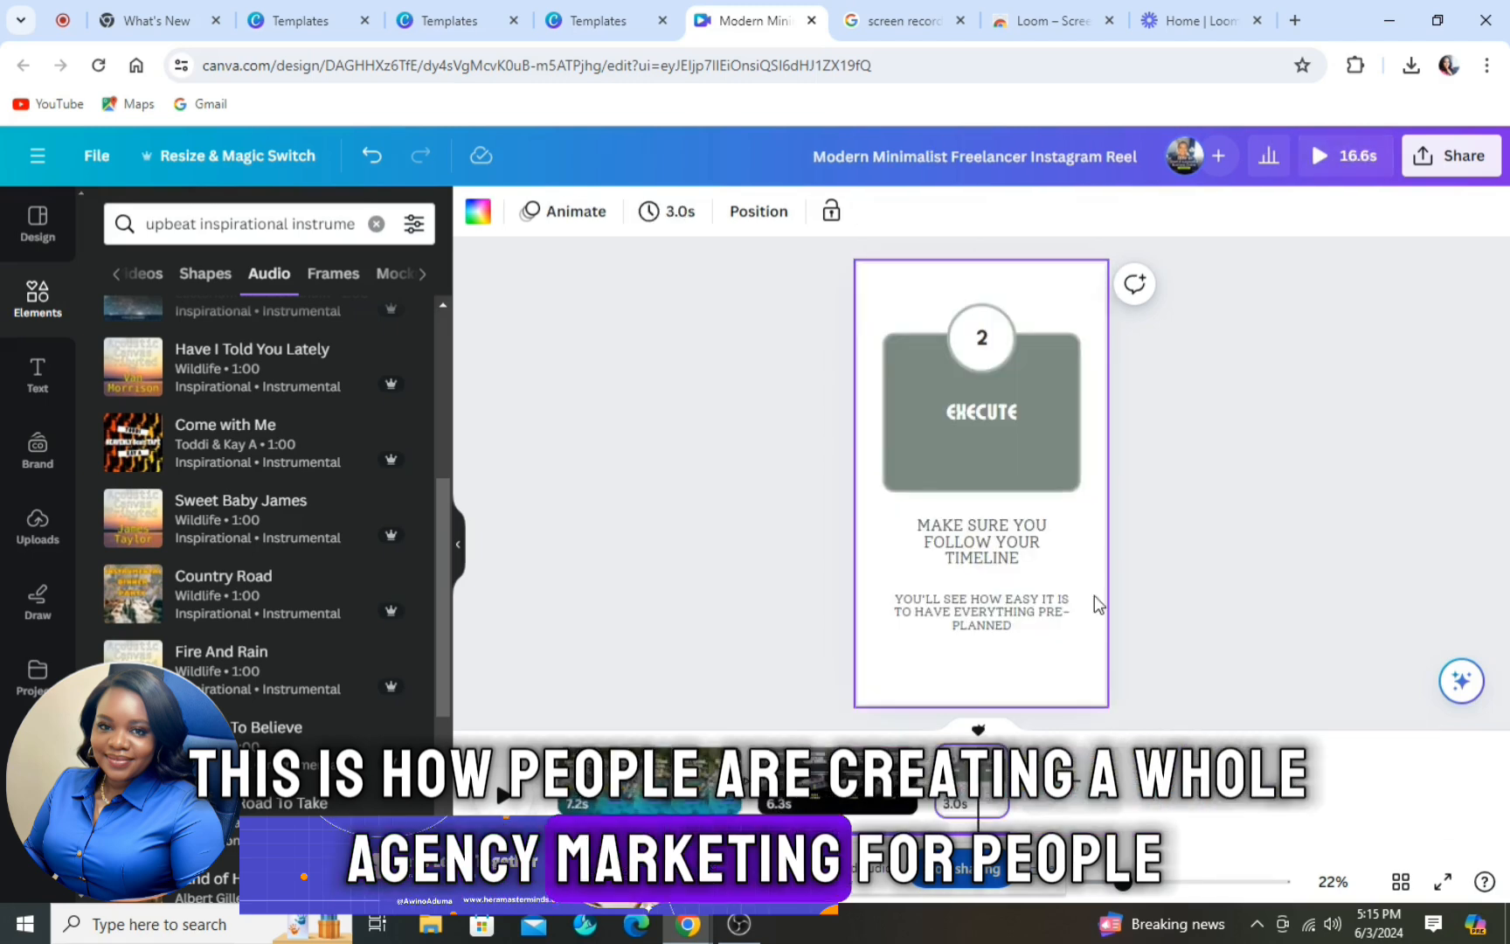
left_click(774, 573)
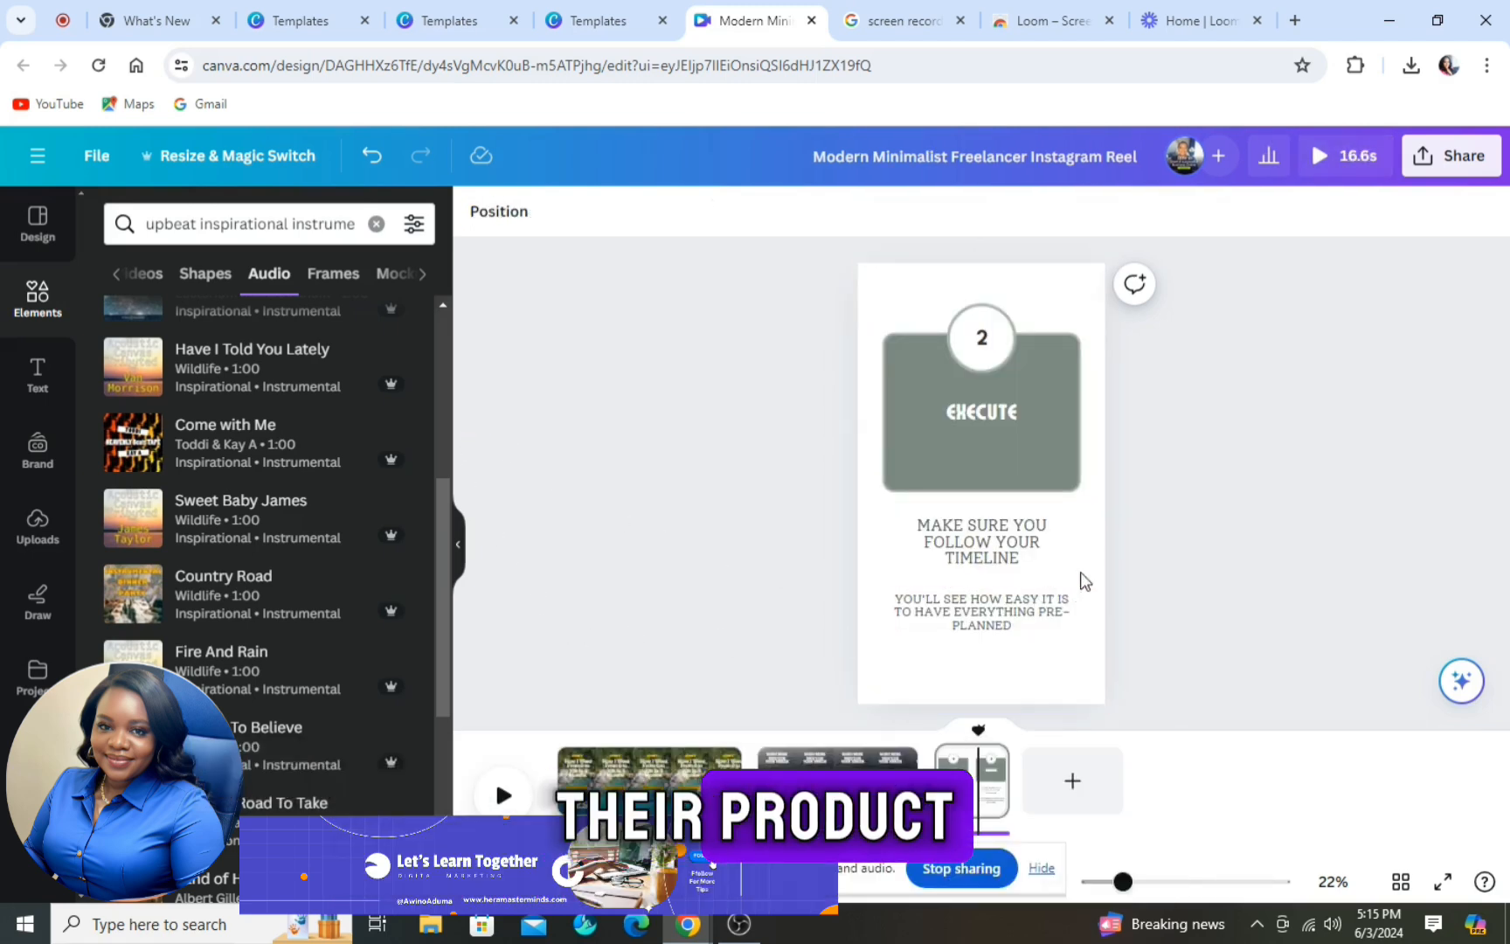
Step: Select the third page, search the elements for "girl luxury" and show only the video results
left_click(1095, 566)
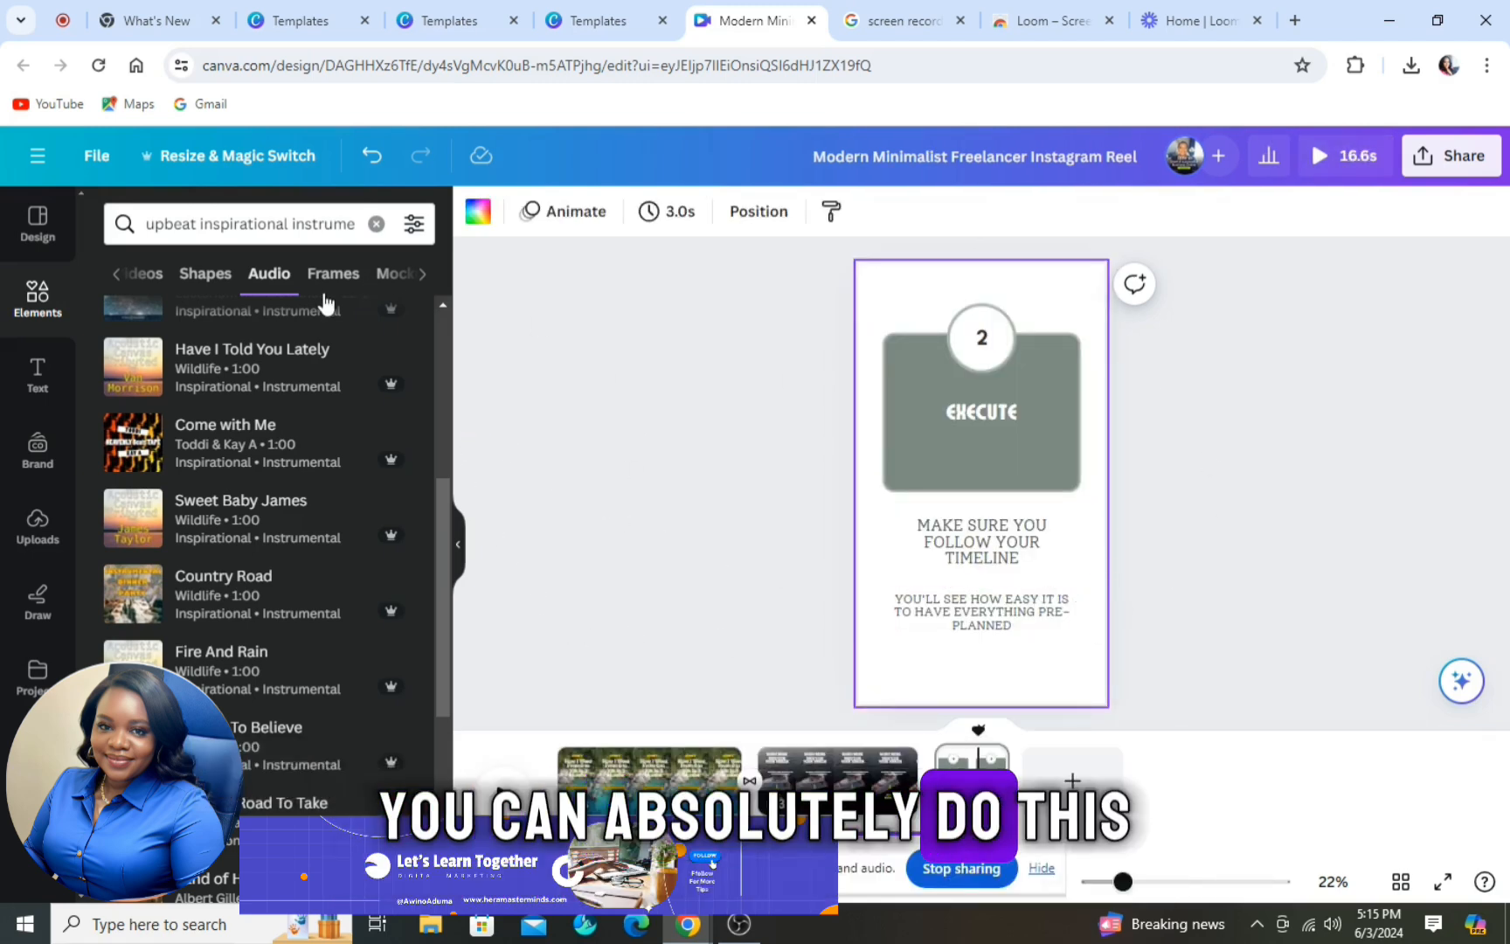
left_click(42, 315)
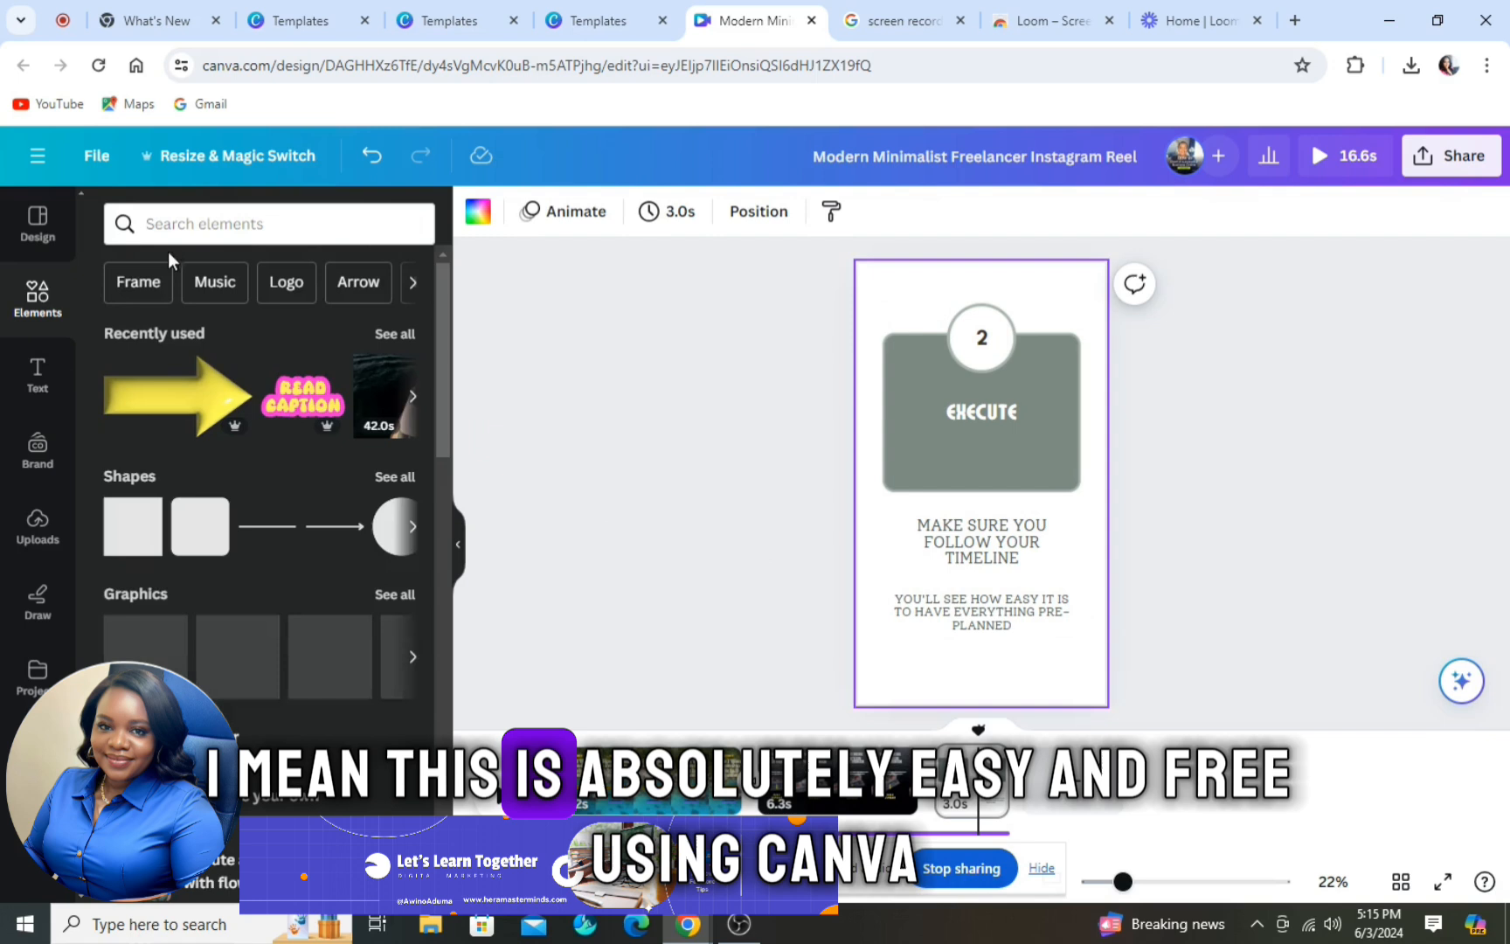
left_click(215, 225)
type("g")
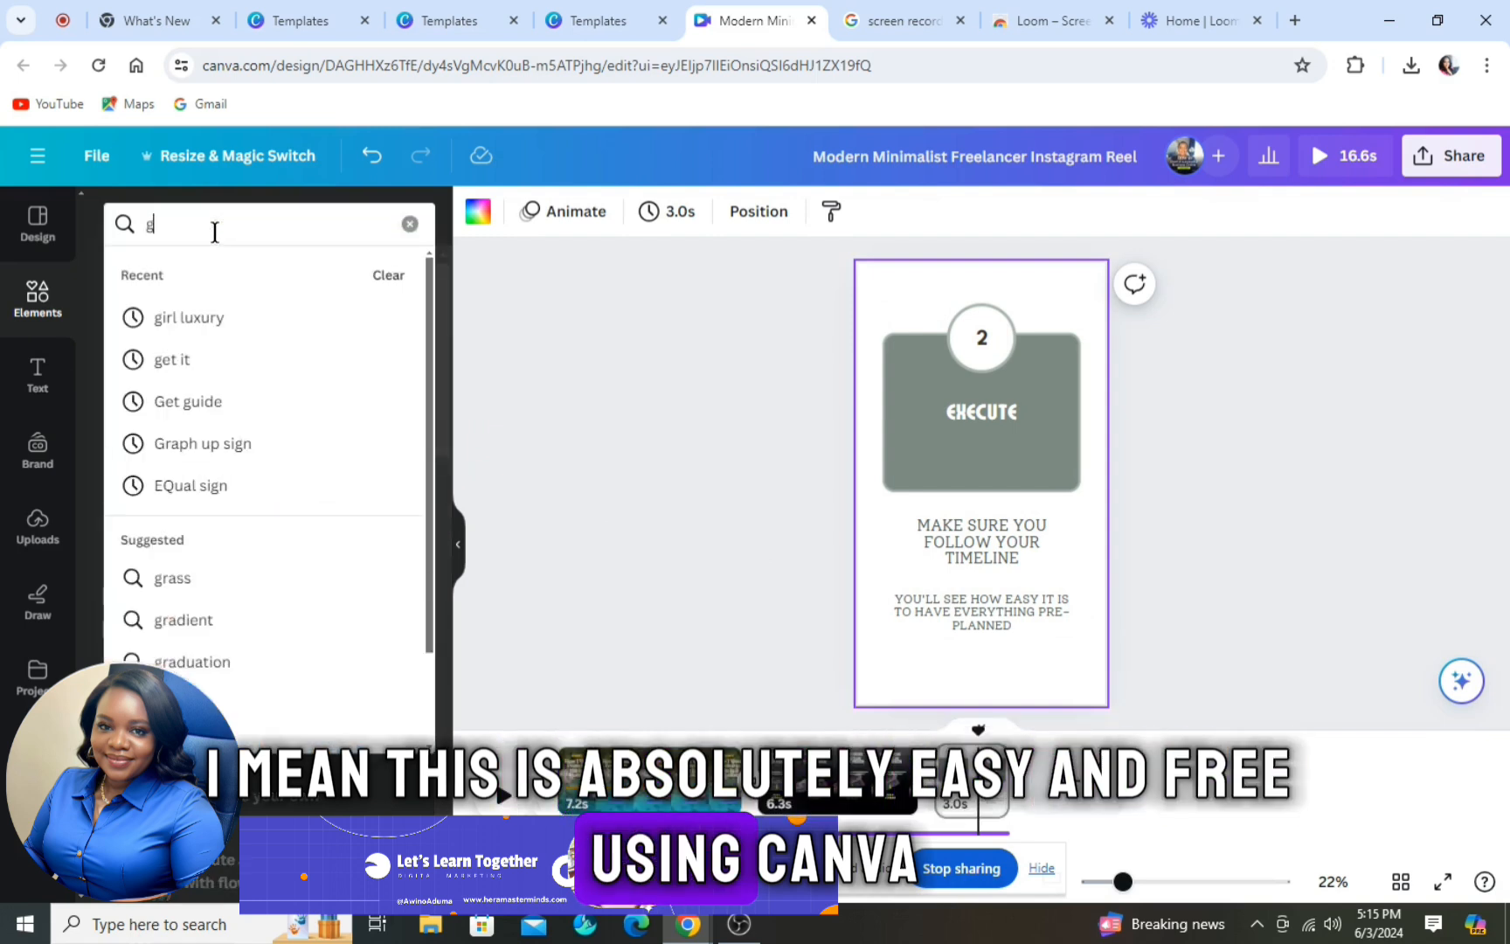
type("irl l")
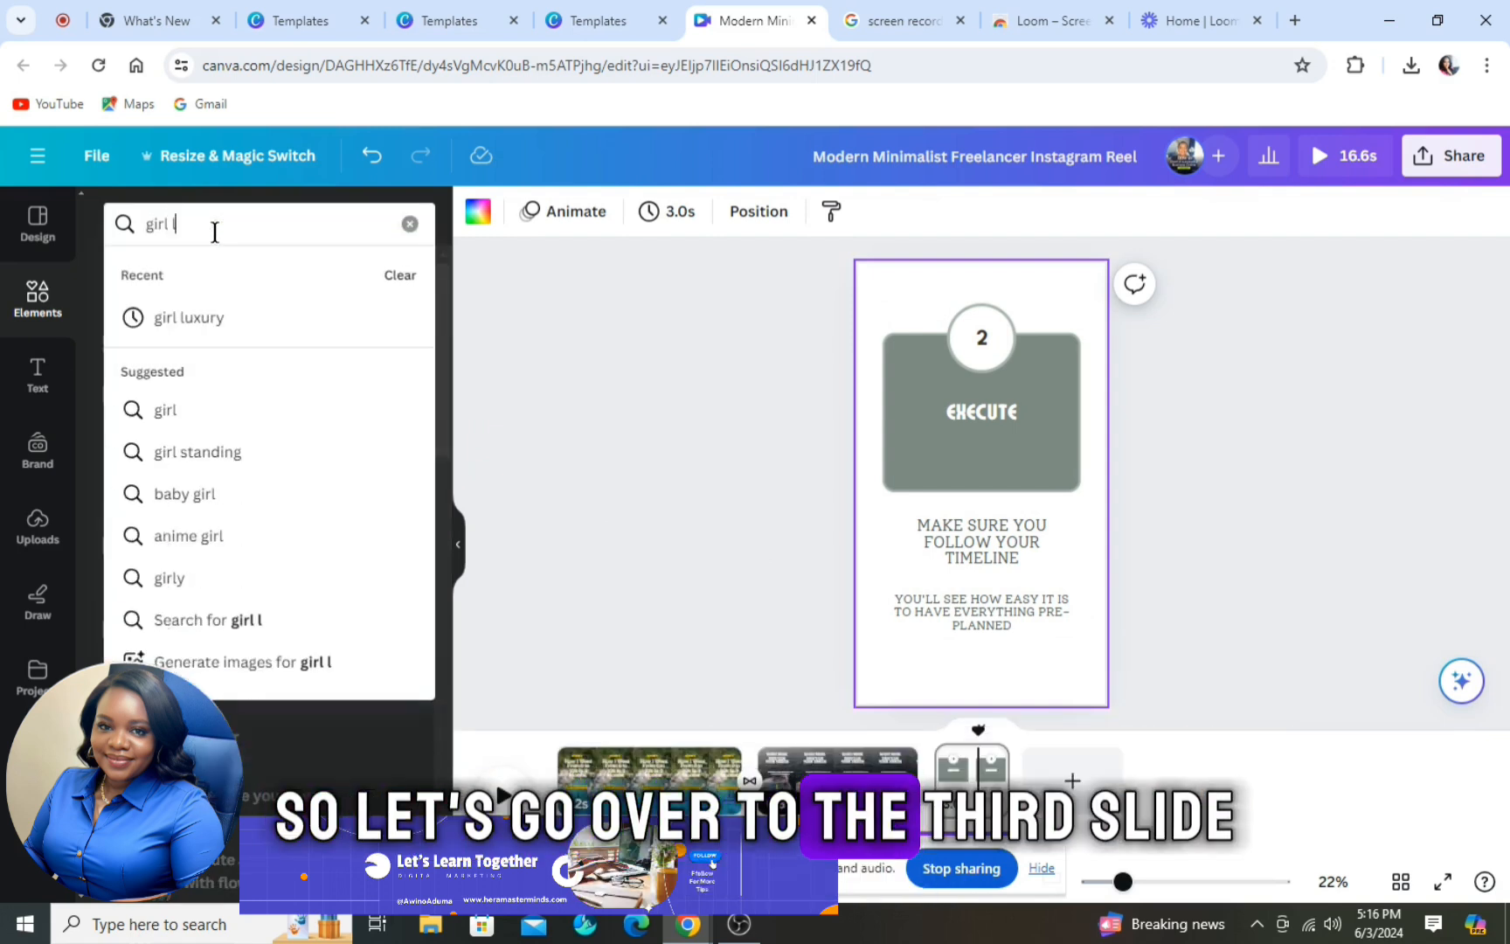
type("uxury")
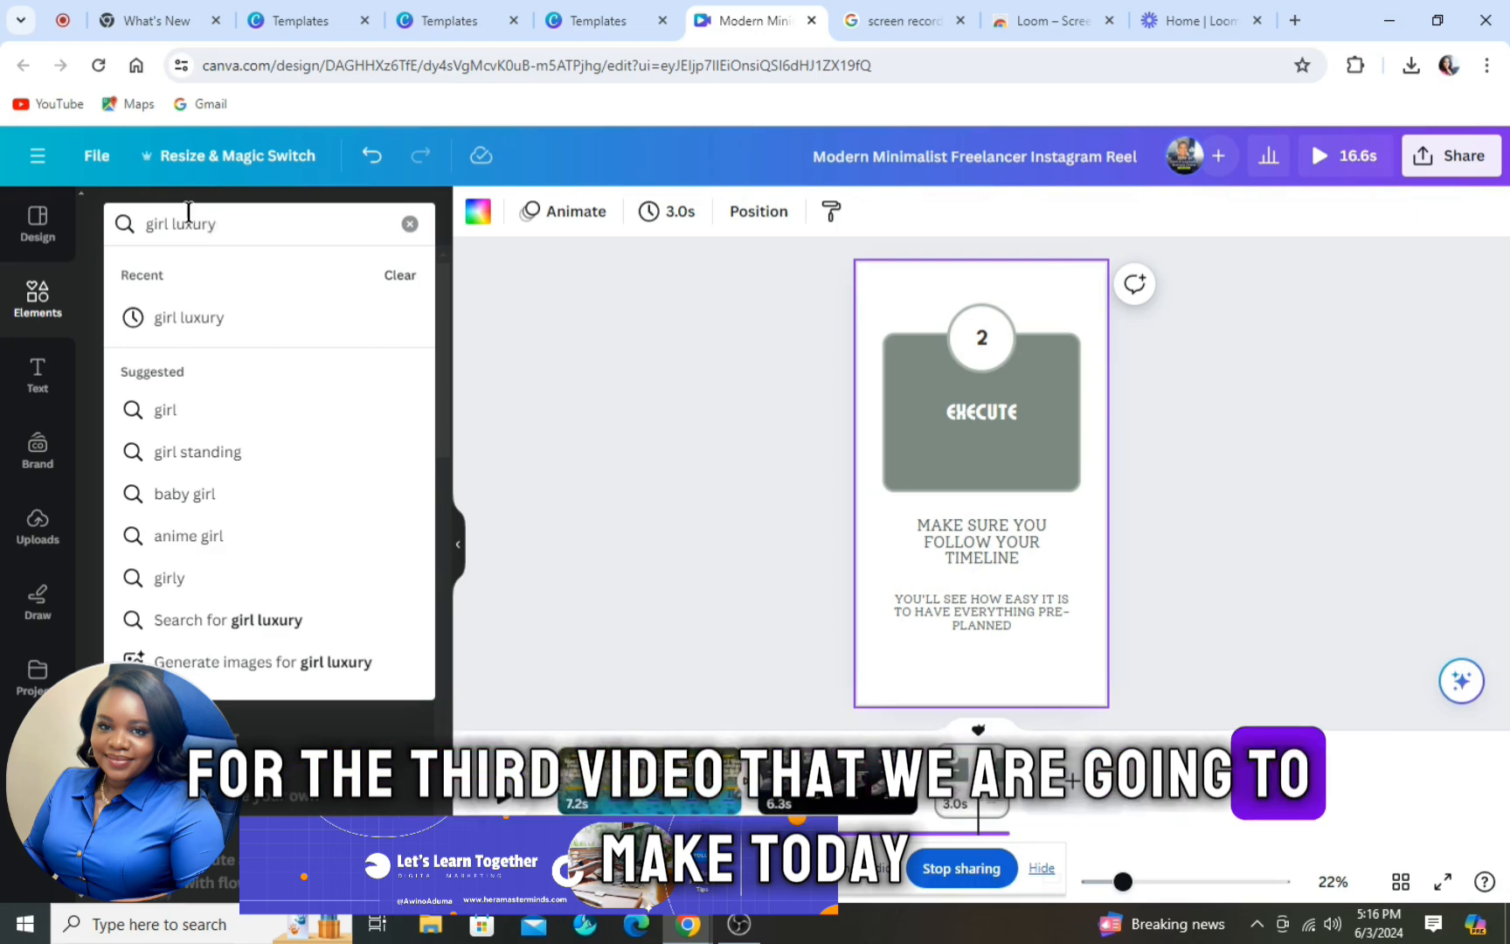
left_click(188, 318)
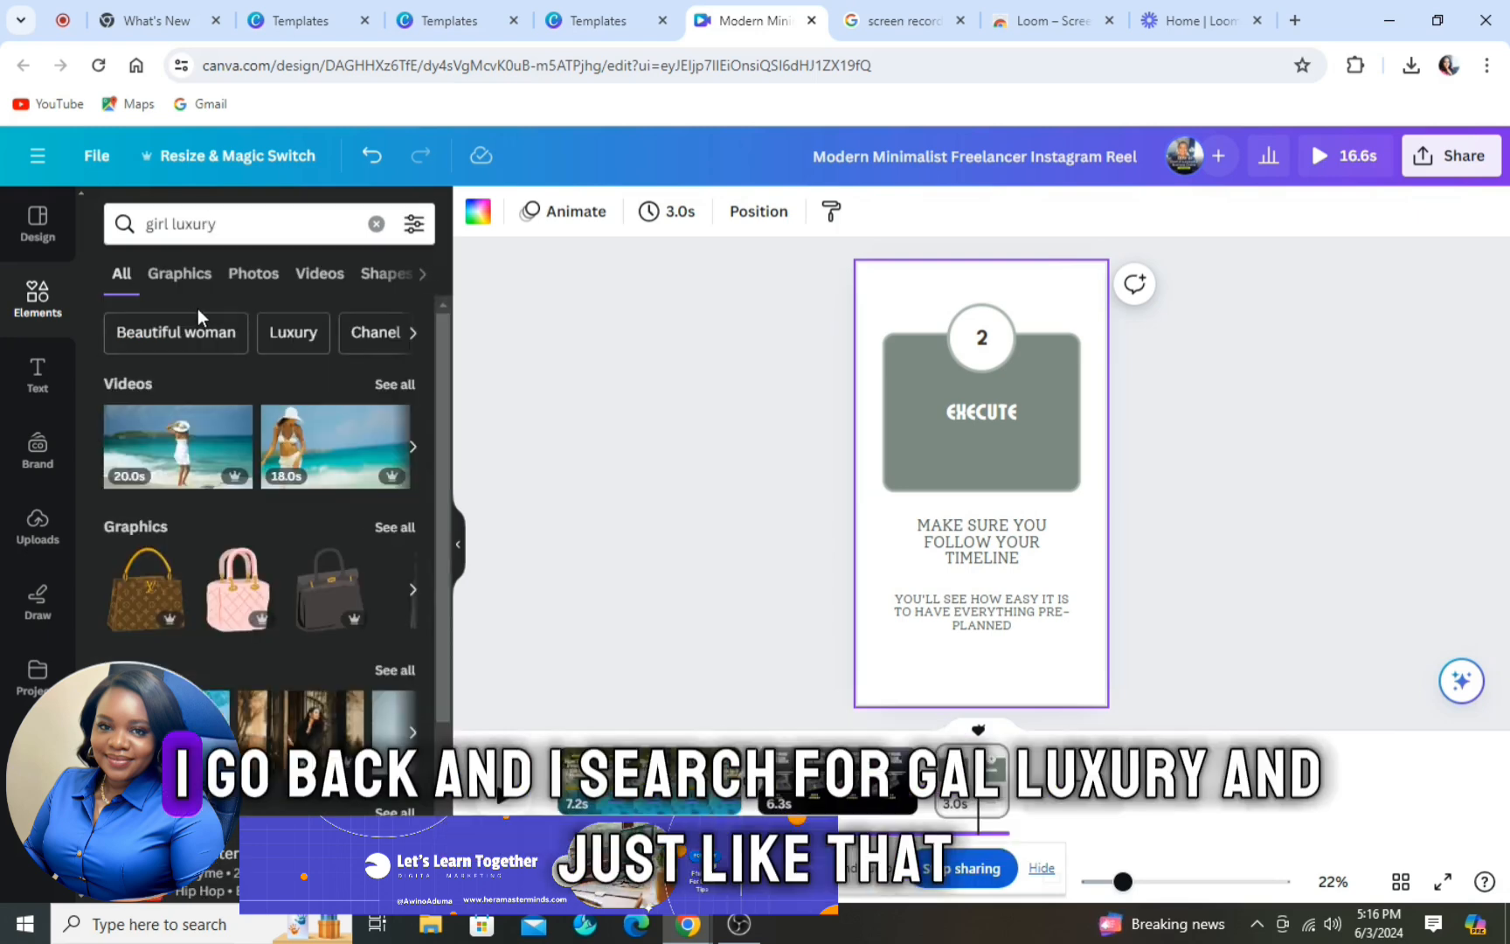
left_click(393, 384)
scroll(396, 385, "down", 2)
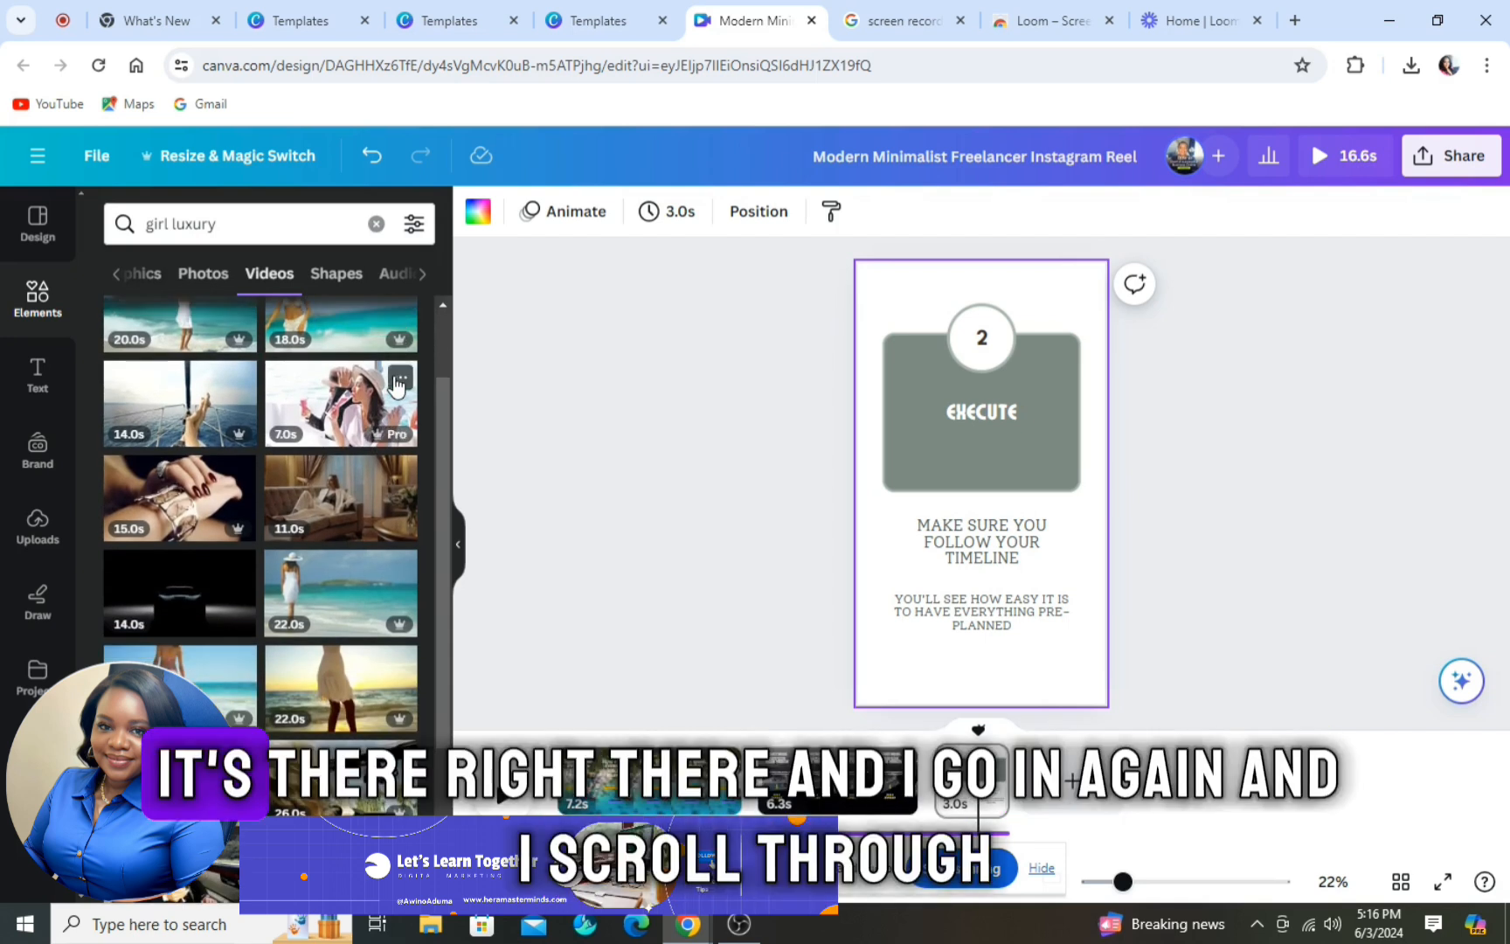
Step: Add the 7.0 s clip of two women in hats drinking to the third page and set it as the background
left_click(343, 406)
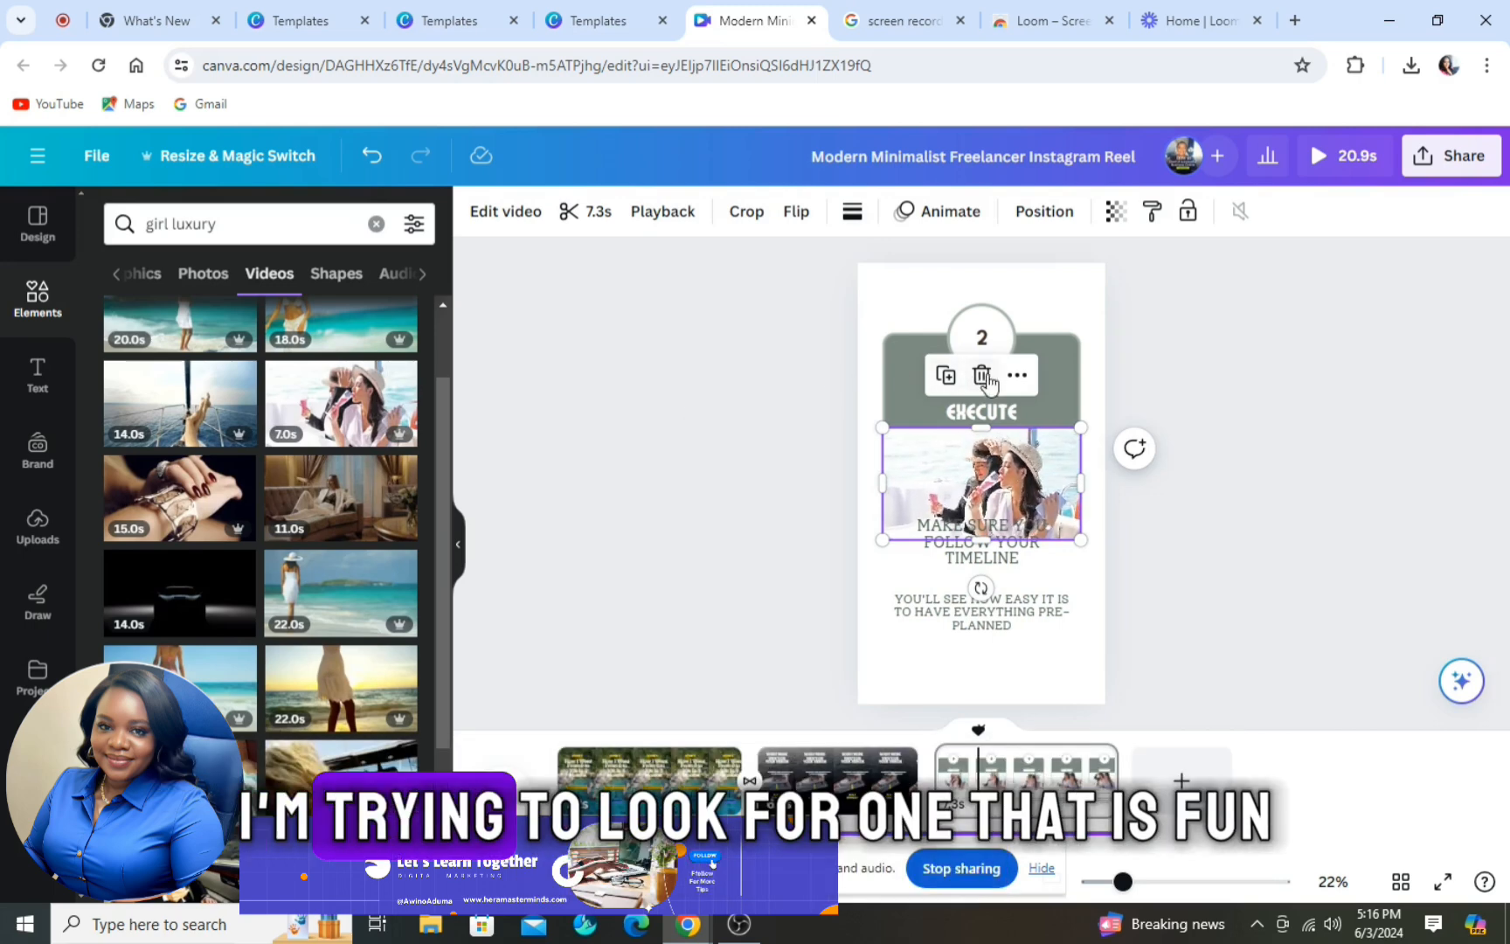
right_click(1001, 376)
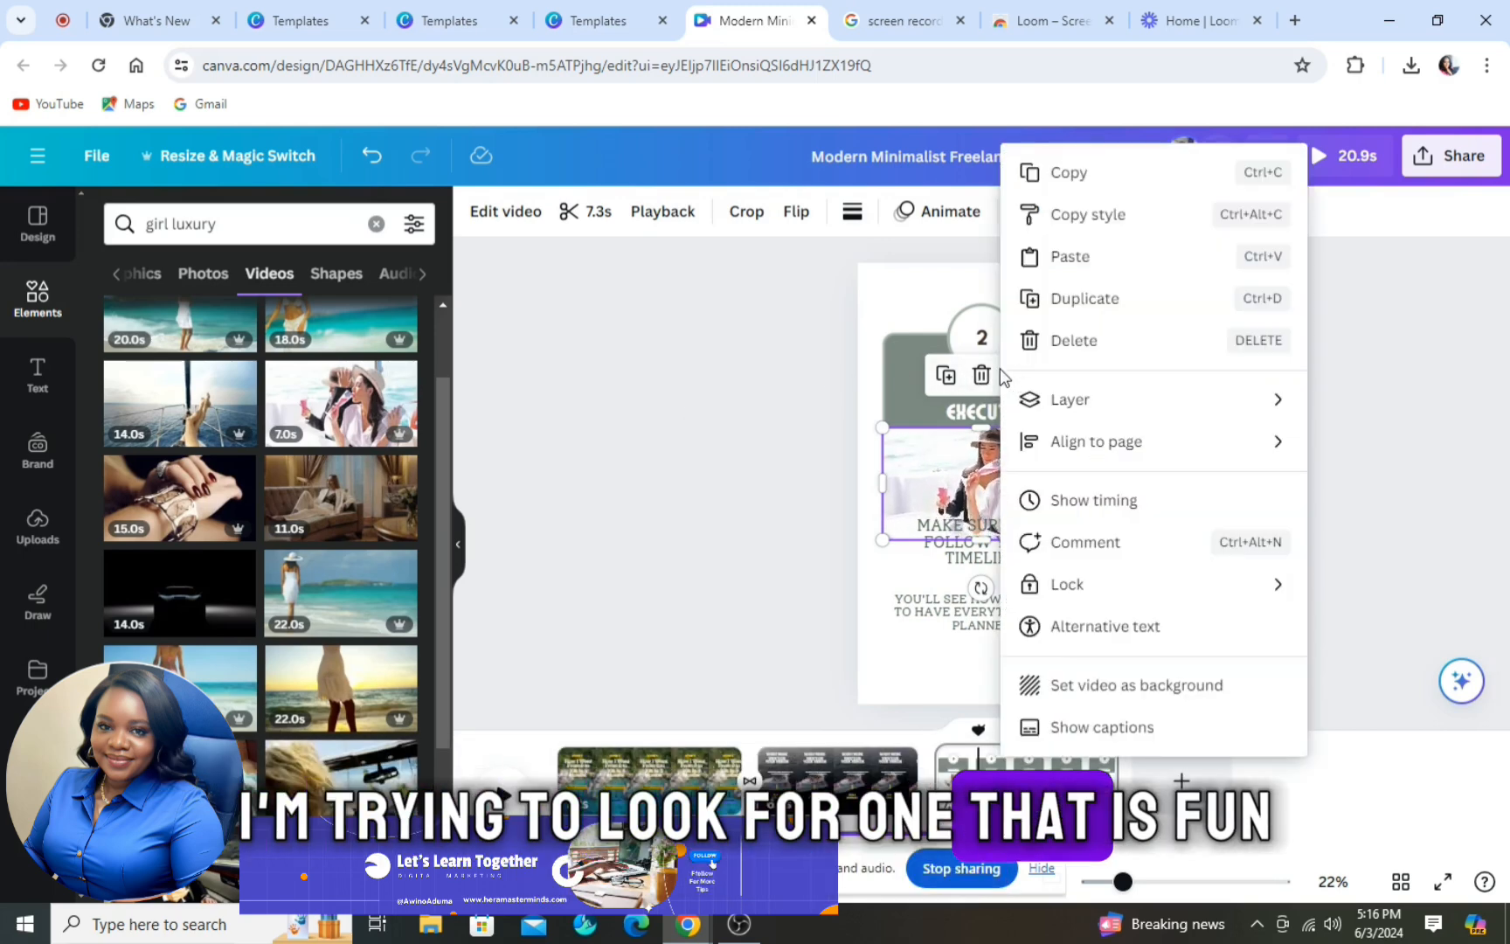
left_click(1158, 687)
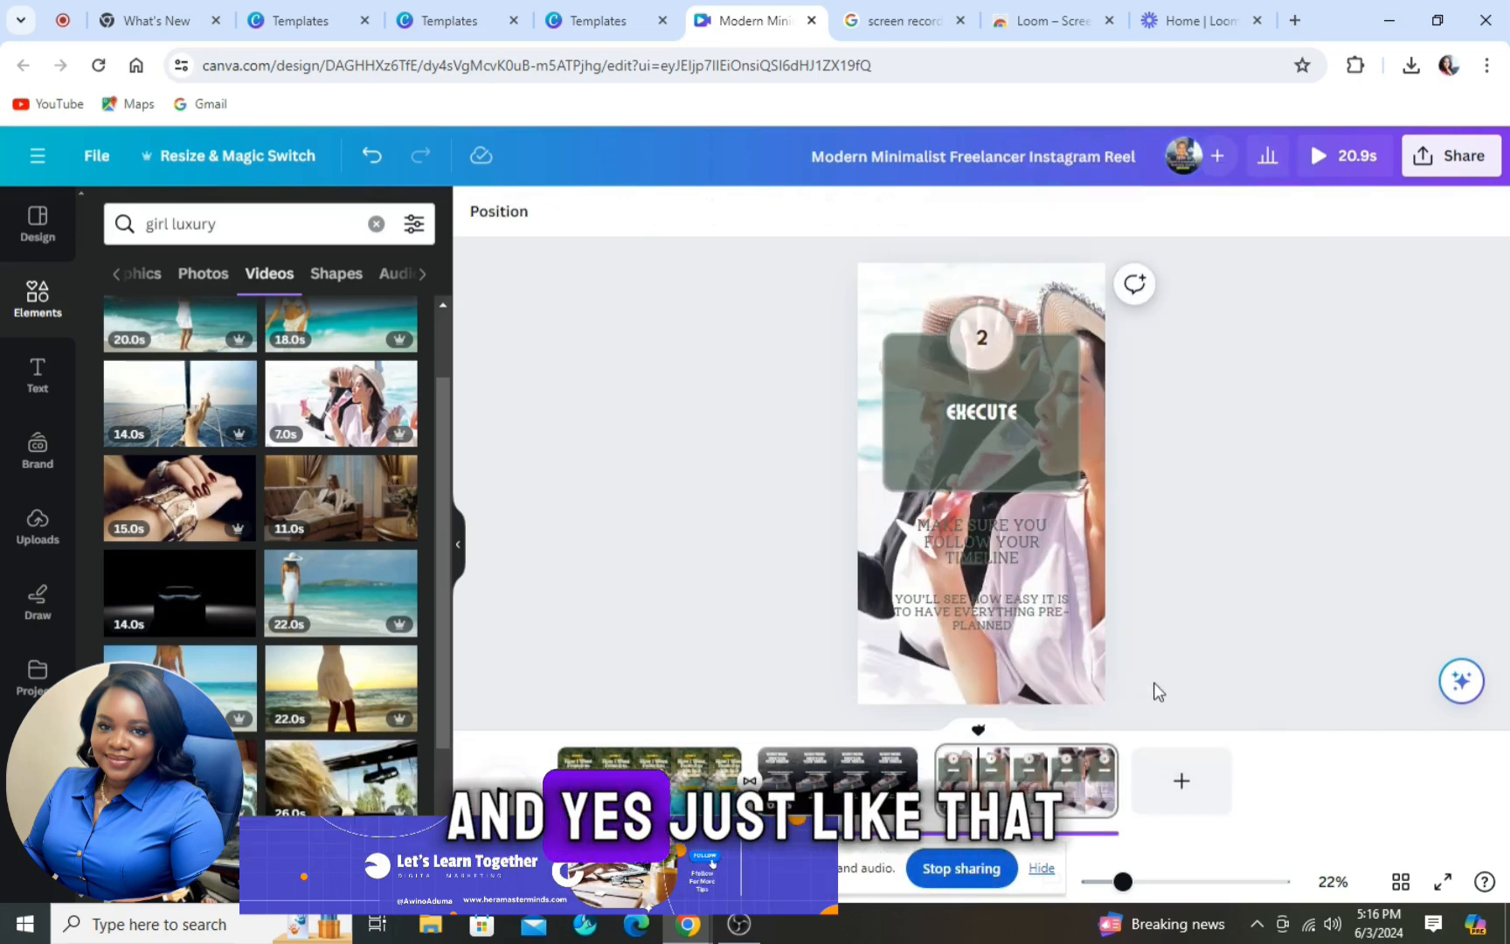
Step: Delete the template's number 2, green box, "EXECUTE" heading and both lower text blocks from the third page
left_click(991, 343)
left_click(1053, 270)
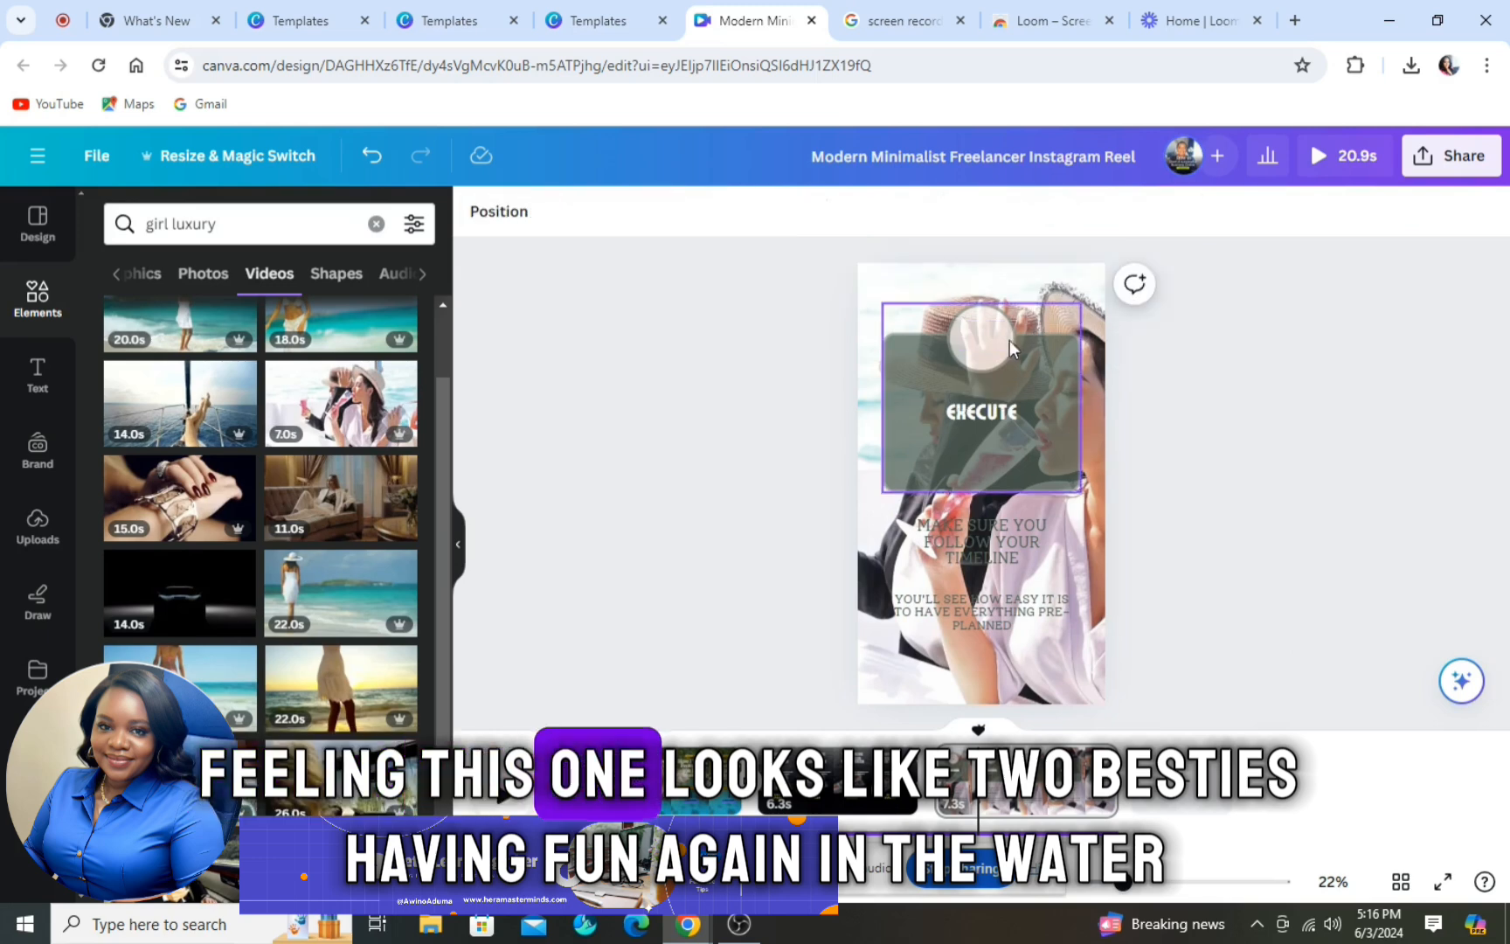
left_click(982, 545)
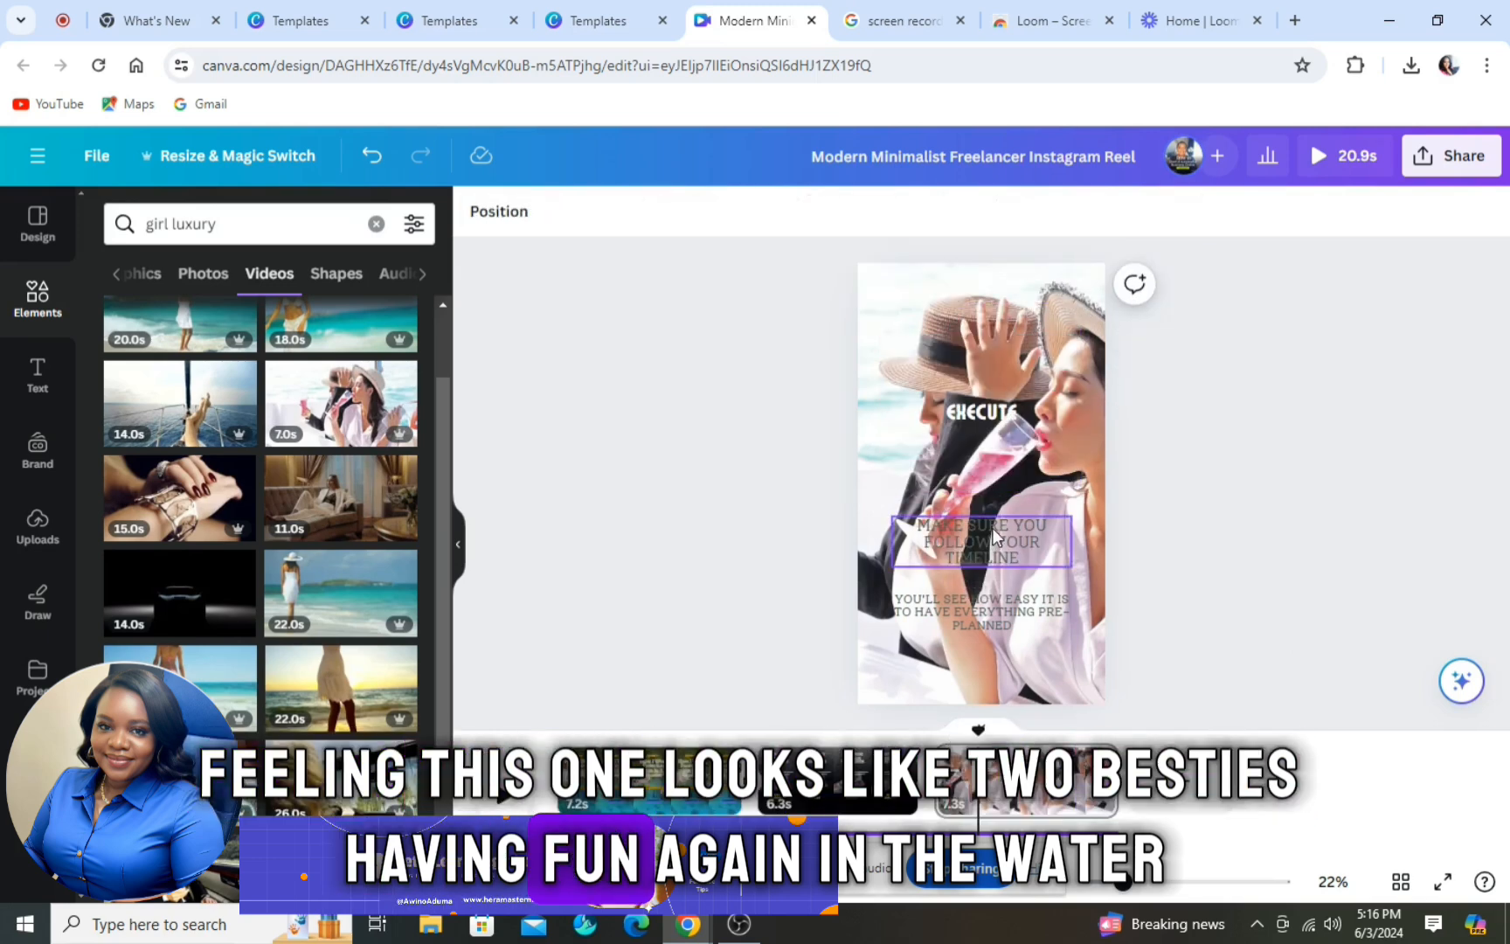
left_click(1001, 526)
left_click(1055, 465)
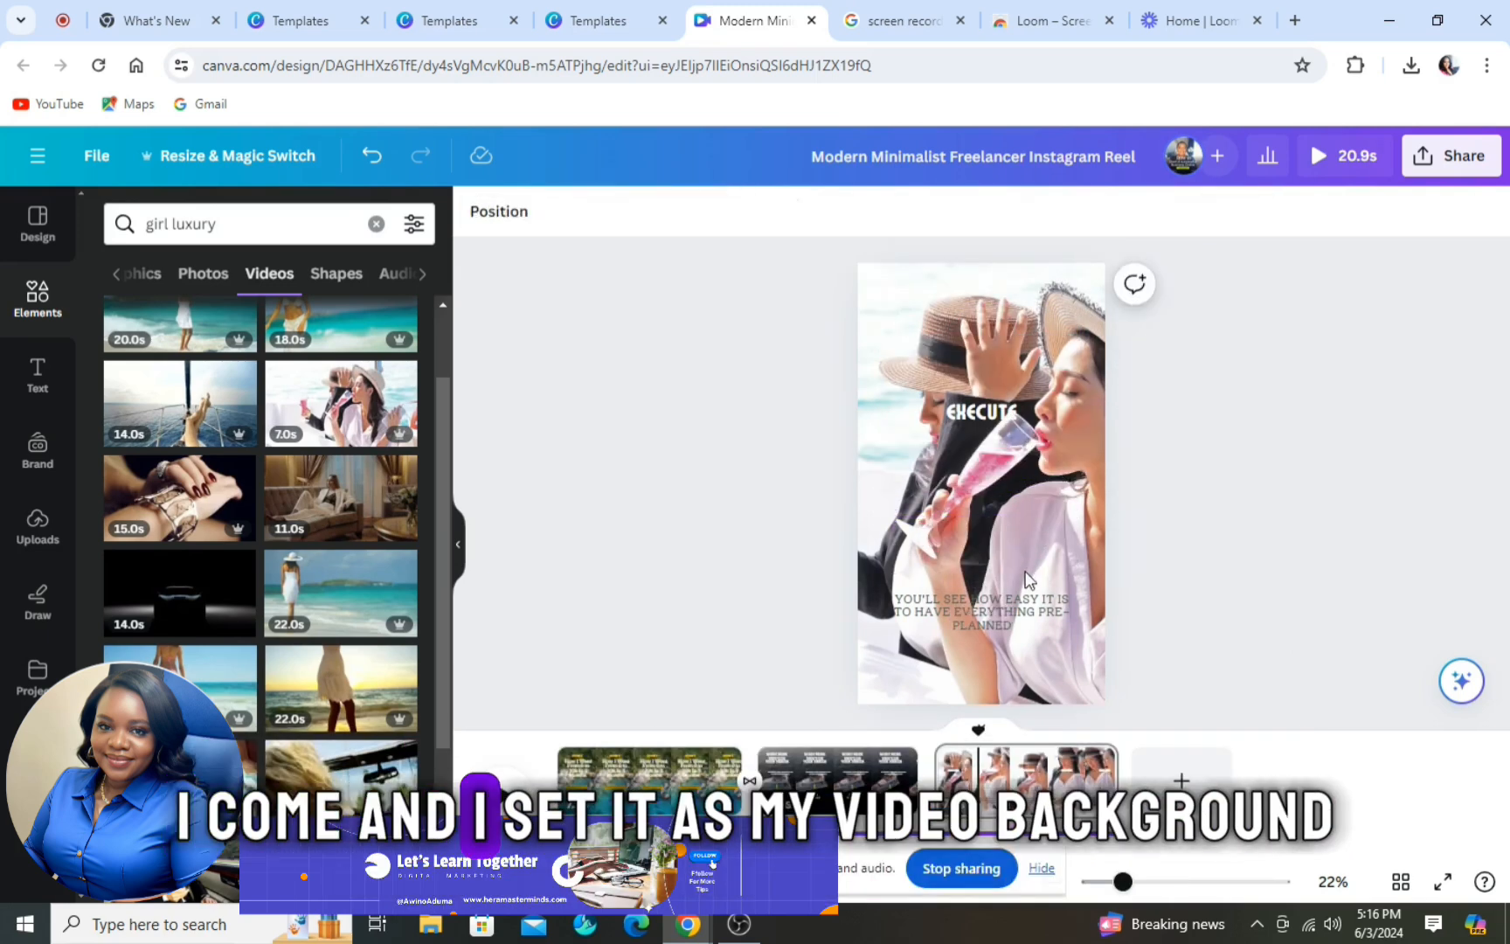
left_click(1016, 614)
left_click(1053, 539)
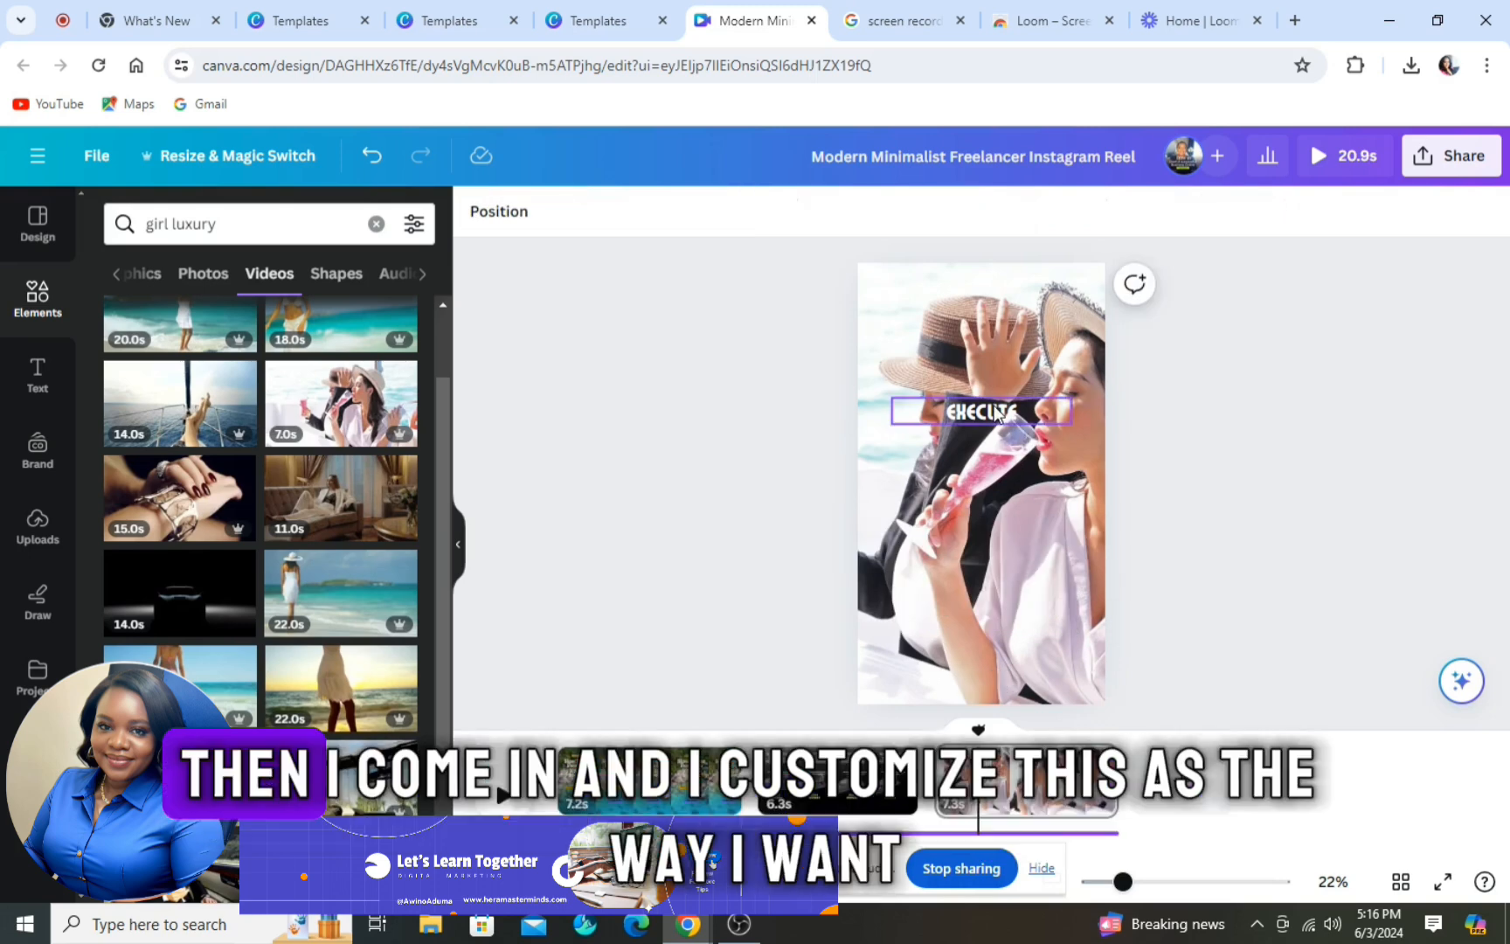
left_click(1012, 420)
left_click(1055, 346)
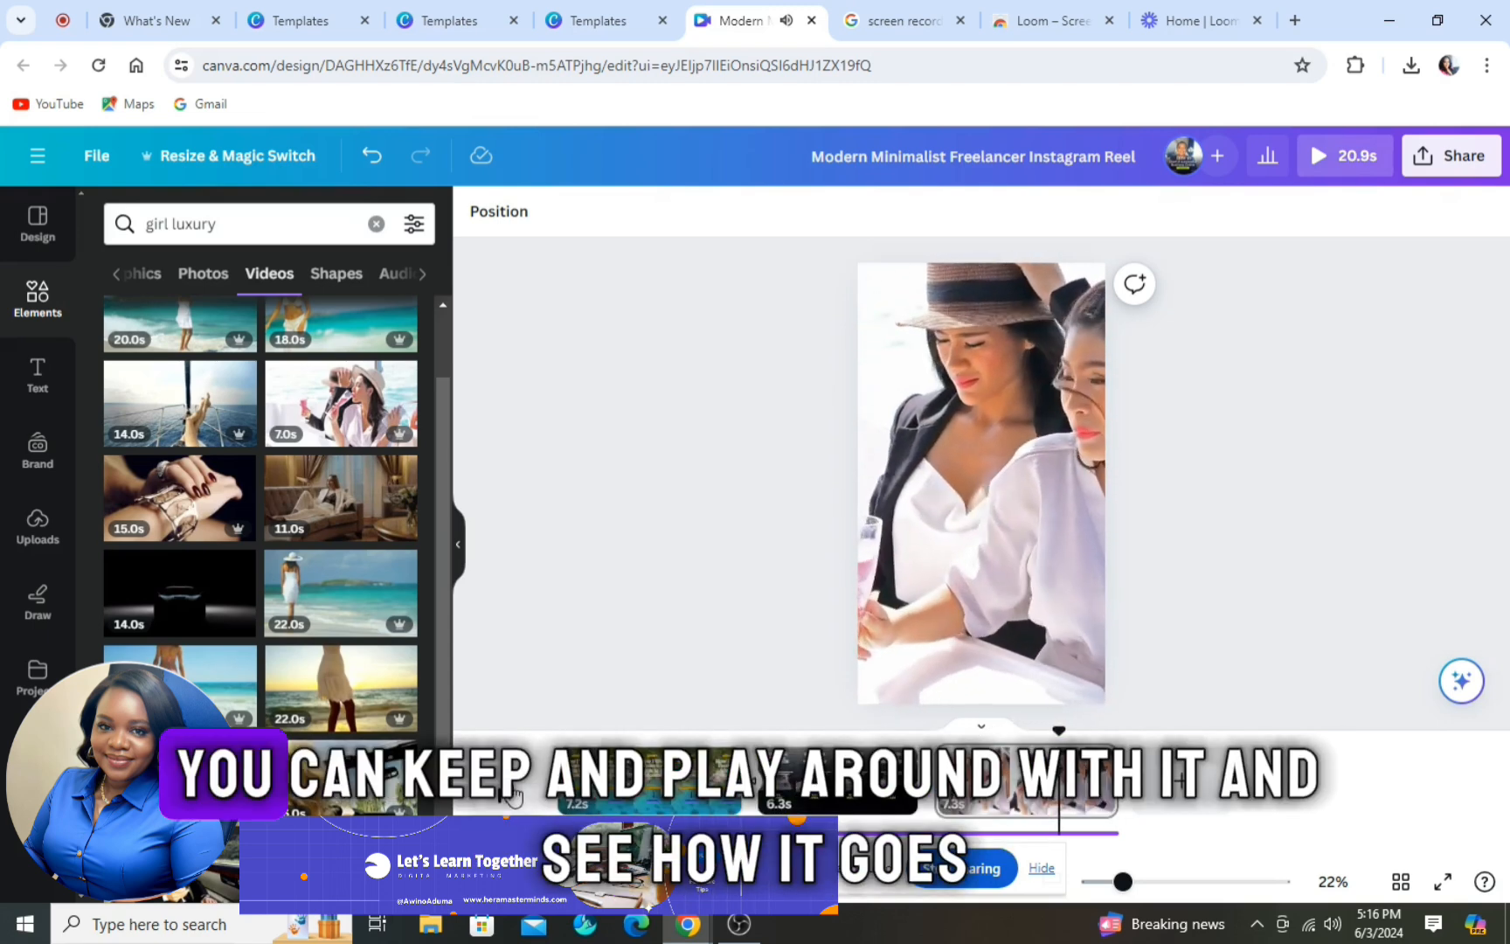
Step: Add the "The Singles Party!" font combination to the third page and ungroup it, removing the small lines below its heading
left_click(1011, 784)
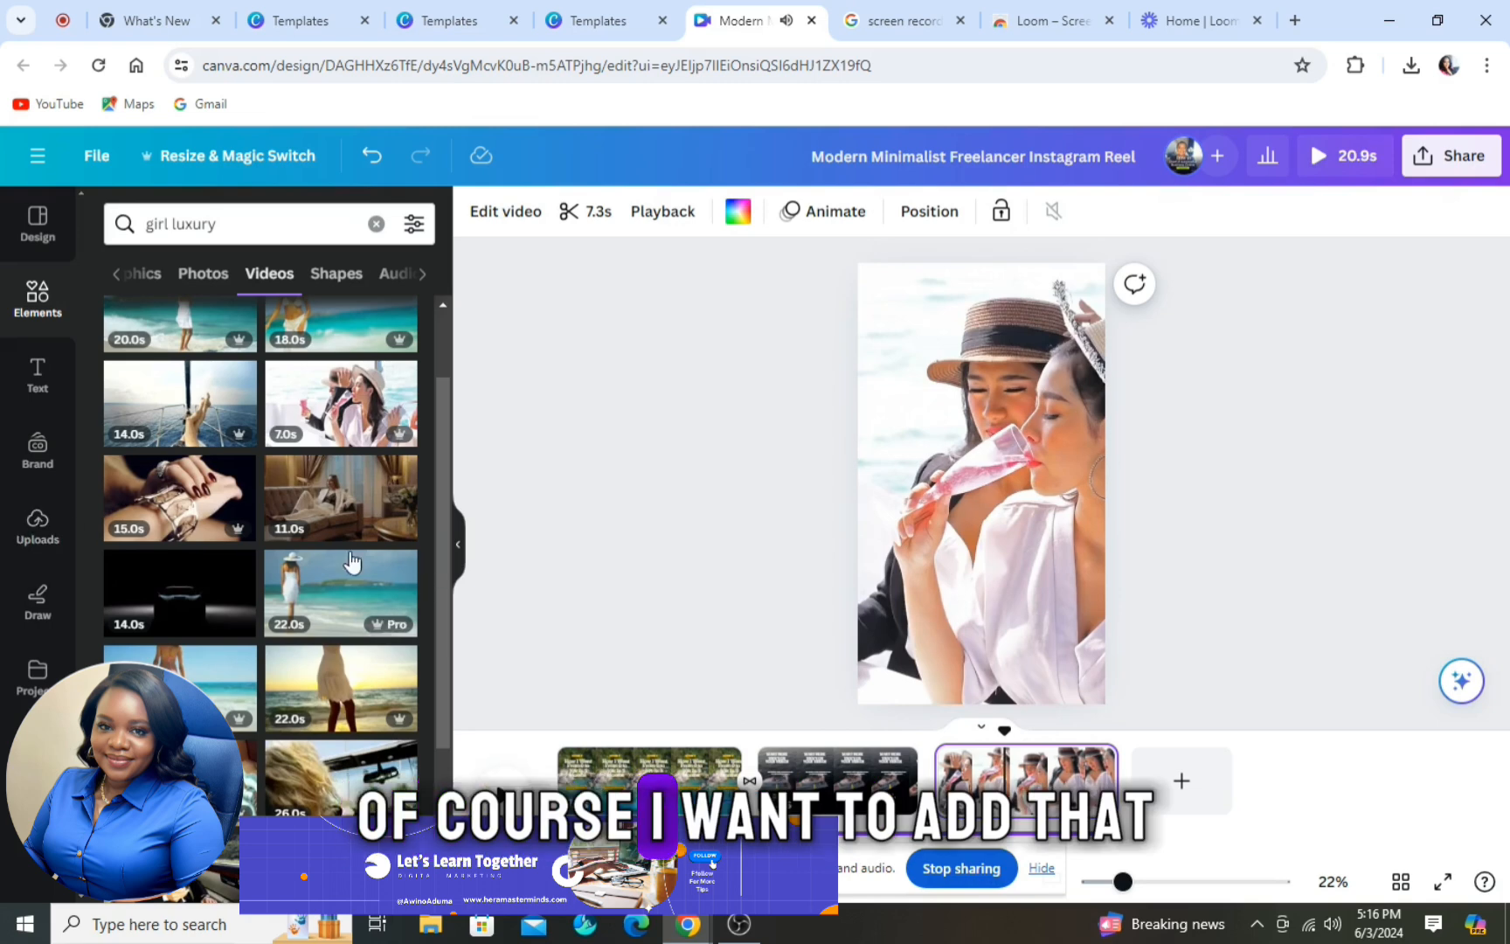
left_click(40, 388)
scroll(180, 446, "down", 10)
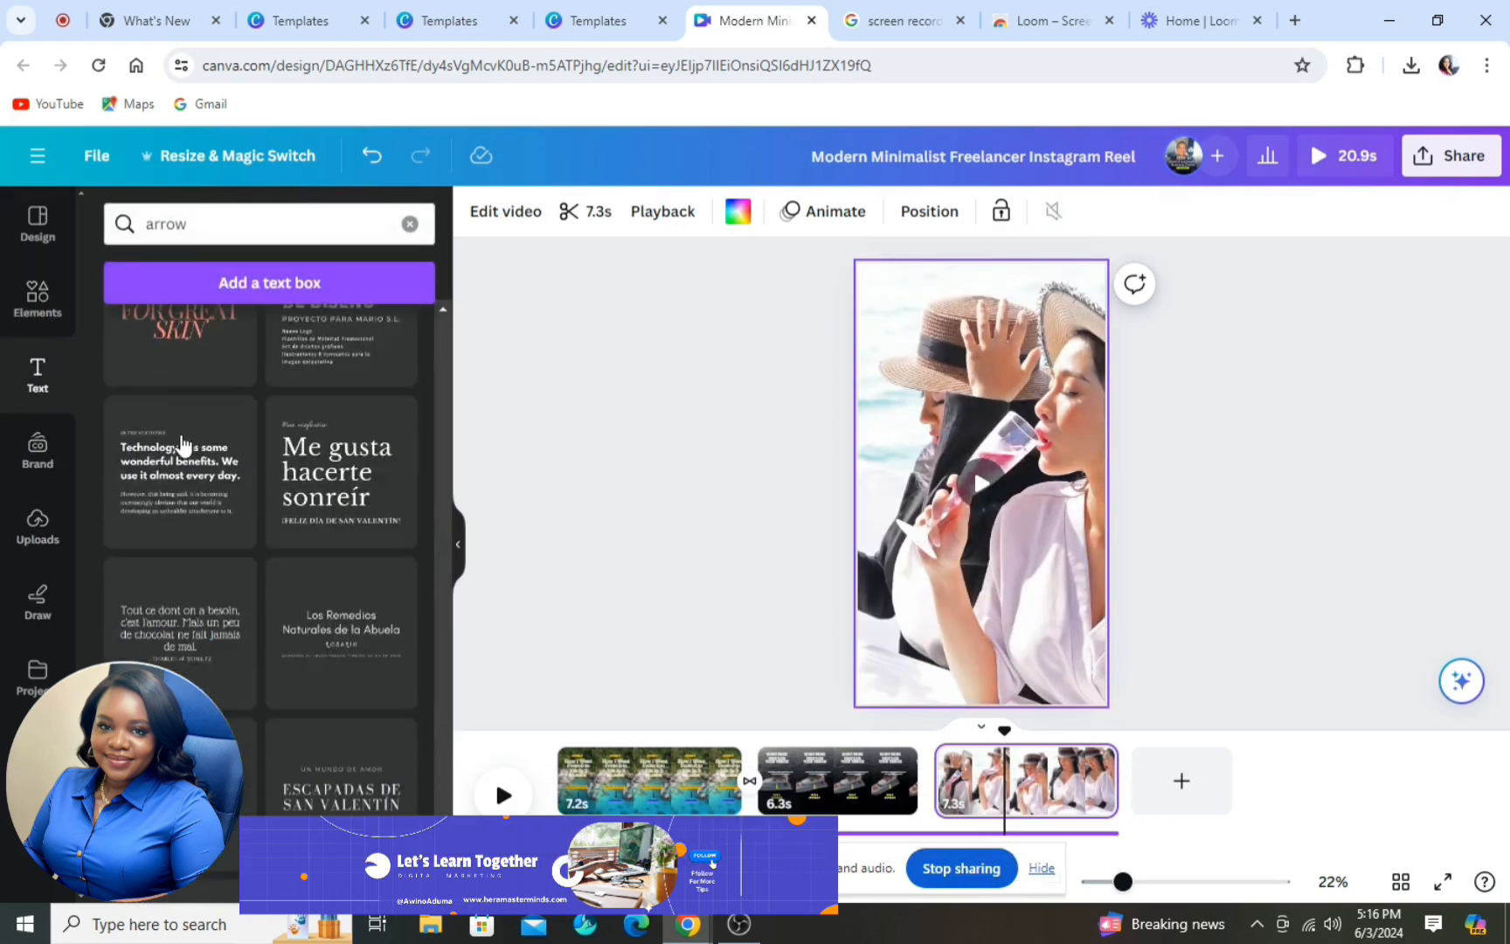
left_click(169, 383)
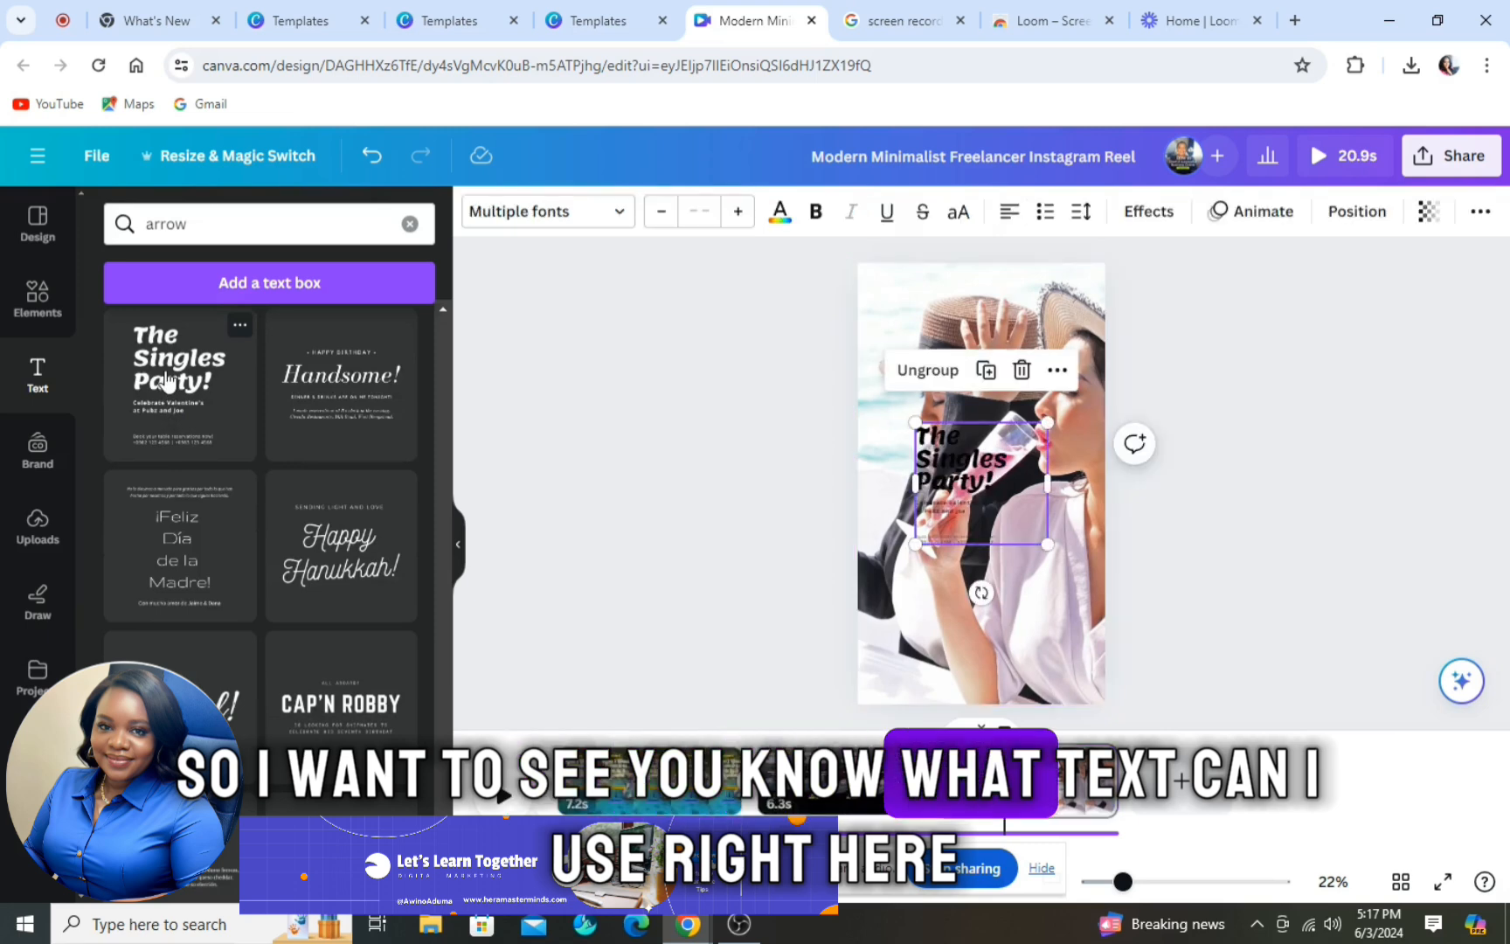
left_click(928, 370)
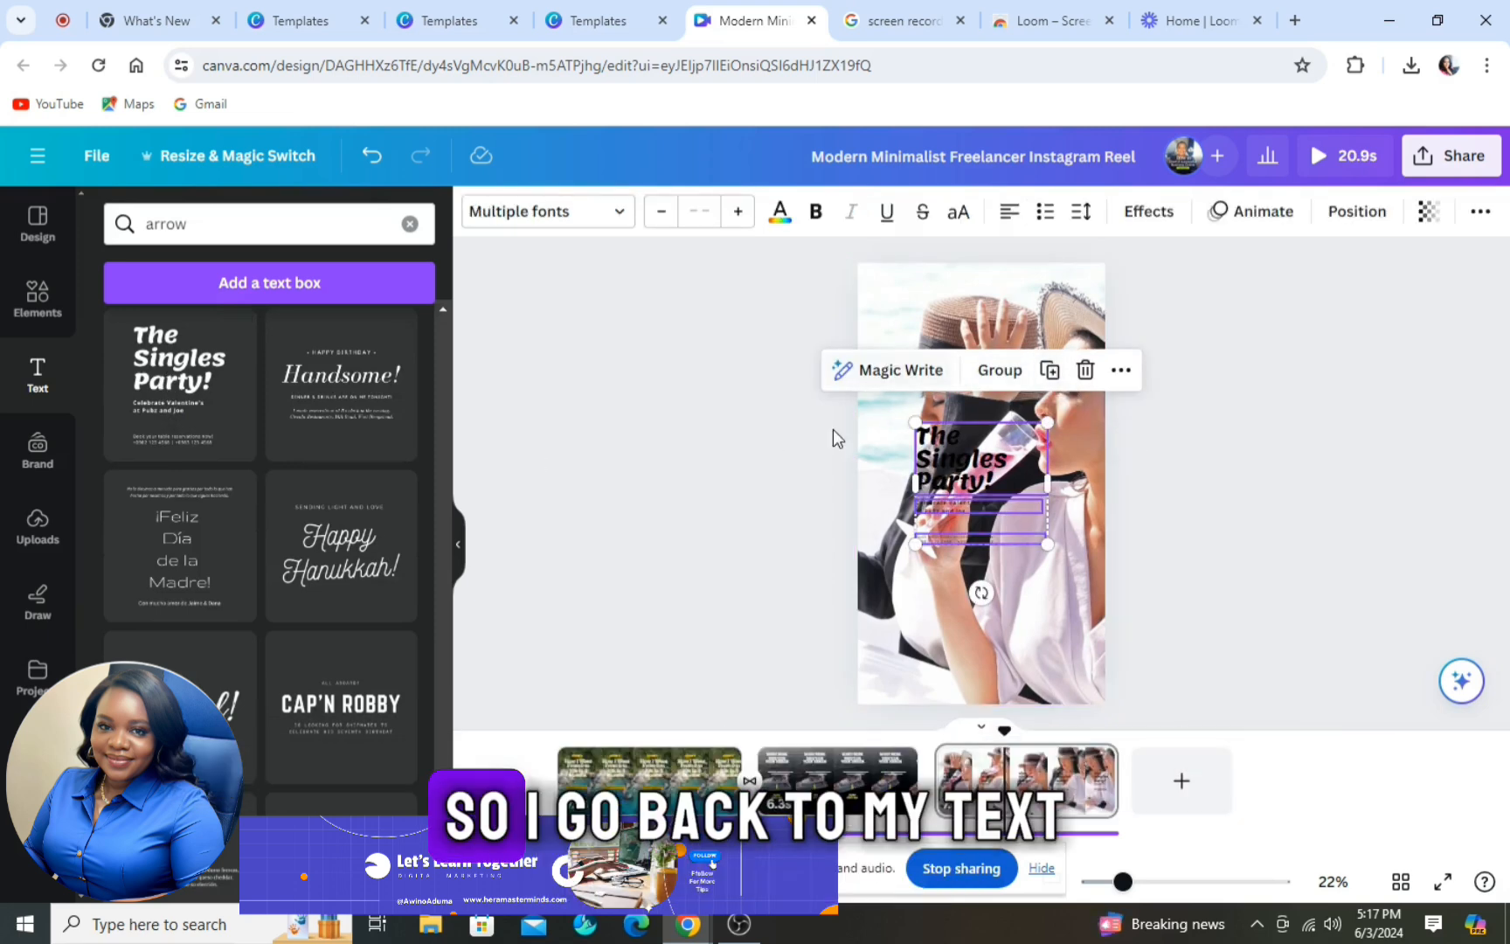
left_click(968, 506)
left_click_drag(968, 506, 982, 532)
Step: Enlarge the "The Singles Party!" heading to about size 95.7 and move it to the upper part of the page
left_click(970, 457)
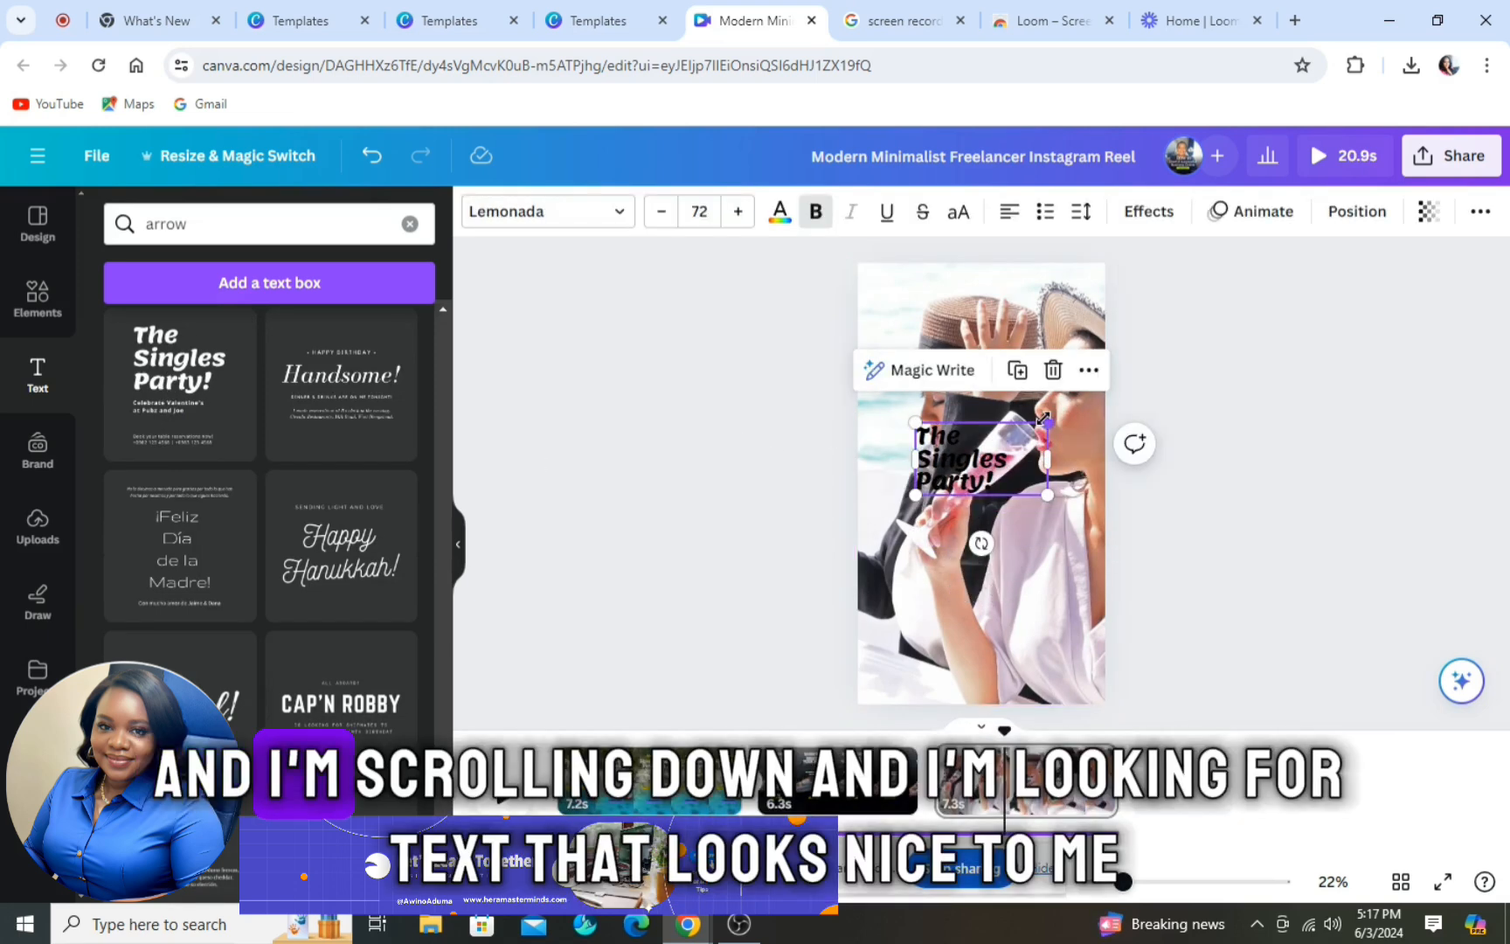
left_click_drag(1009, 423, 1106, 391)
left_click(1023, 524)
left_click_drag(997, 446, 954, 334)
left_click_drag(1064, 381, 1052, 372)
Step: Replace the heading text with "POV: You and your bestie started selling digital products"
double_click(983, 353)
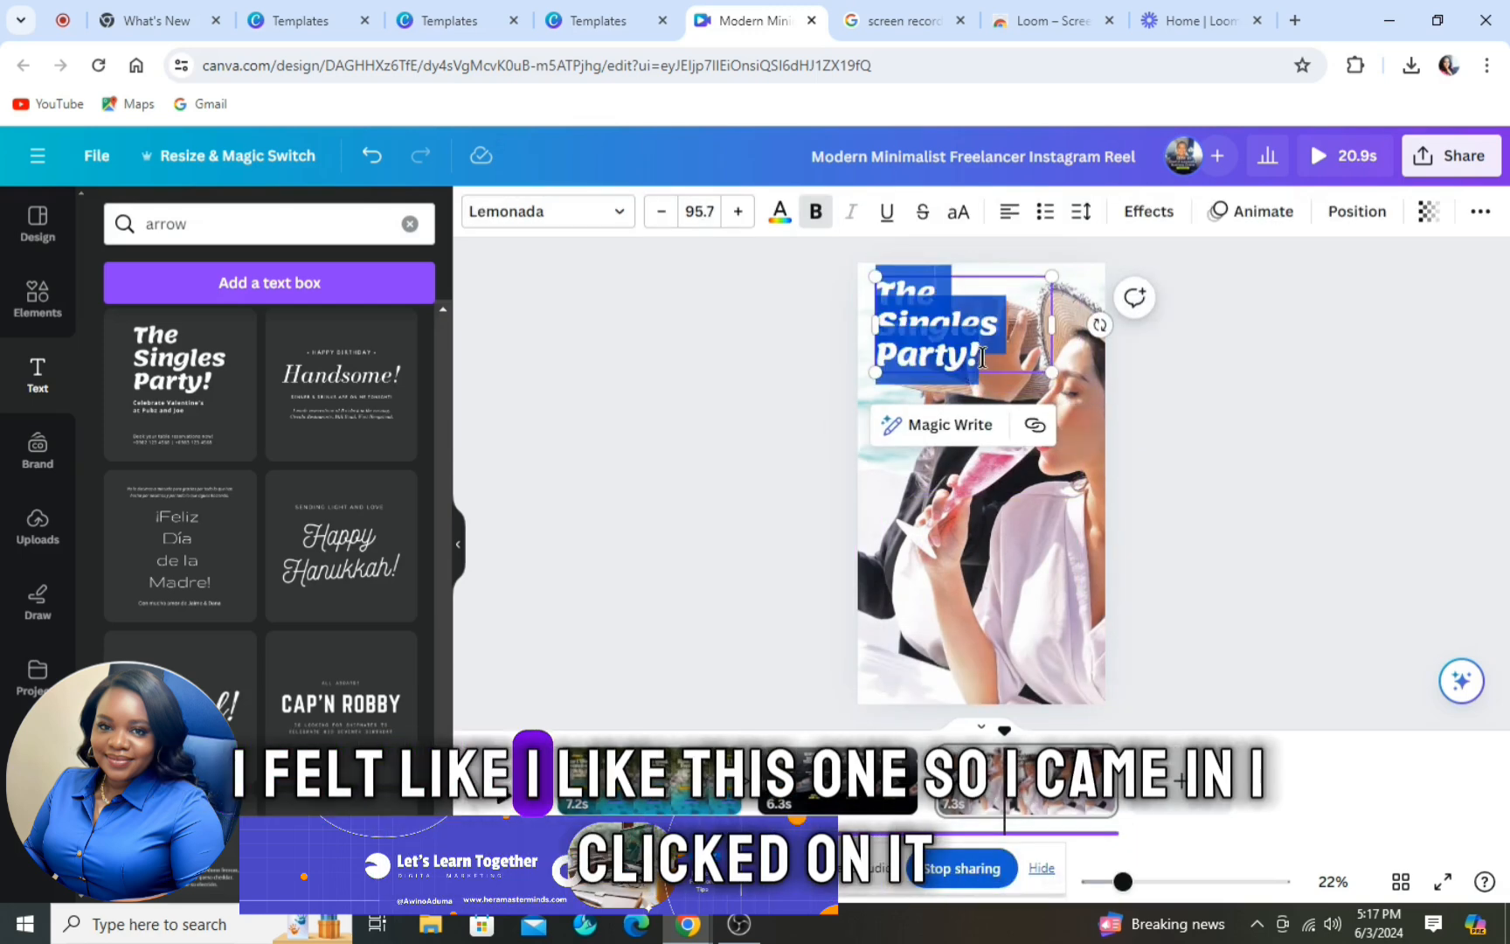
type("POV")
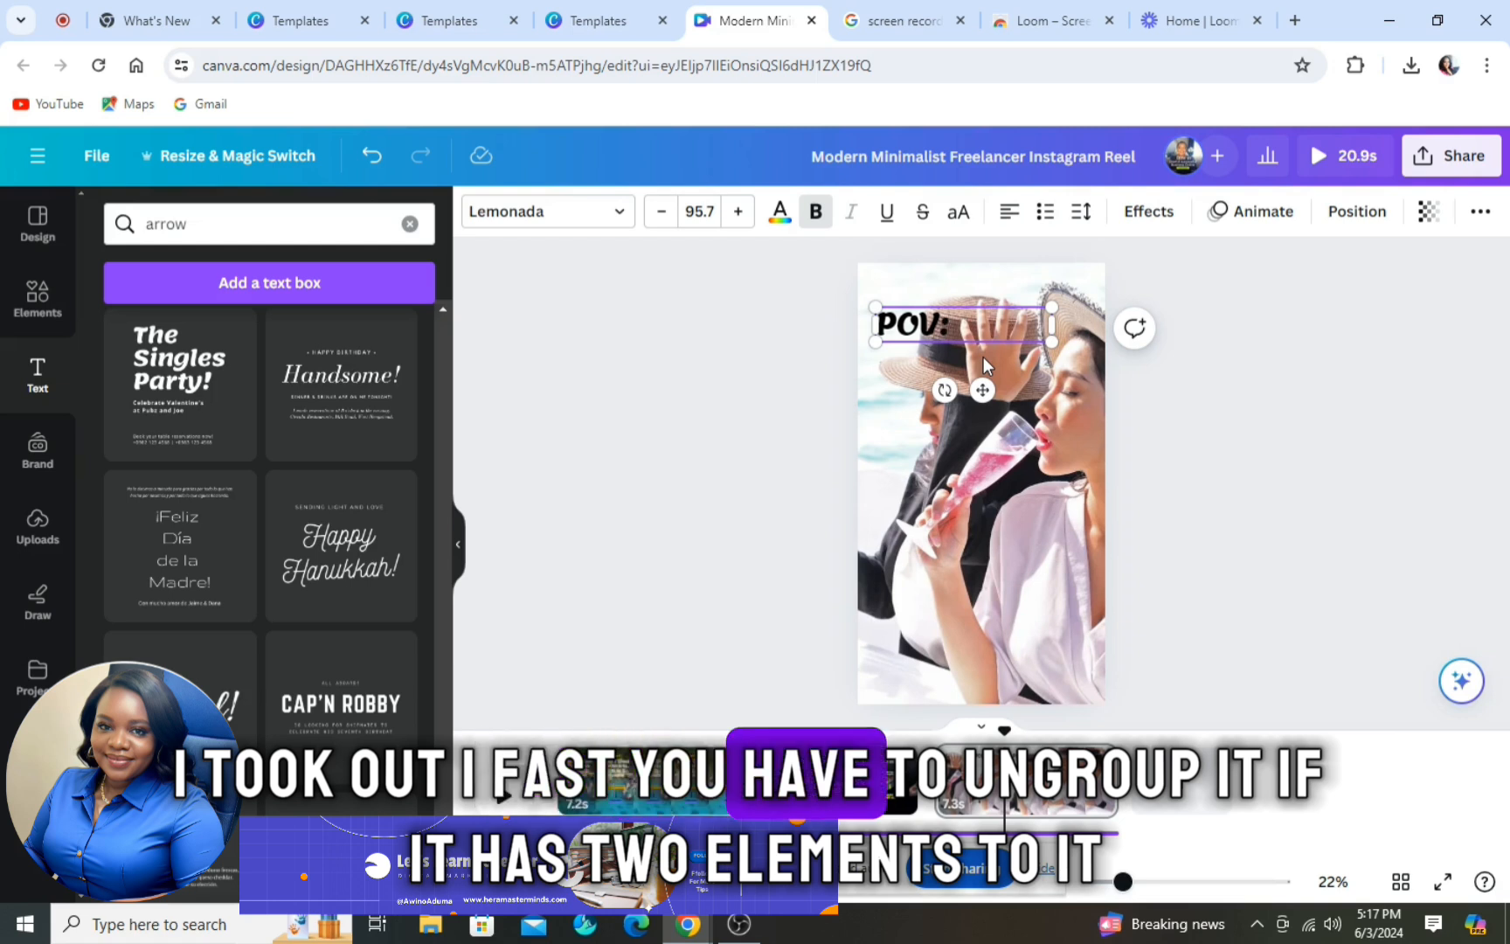
type(": y")
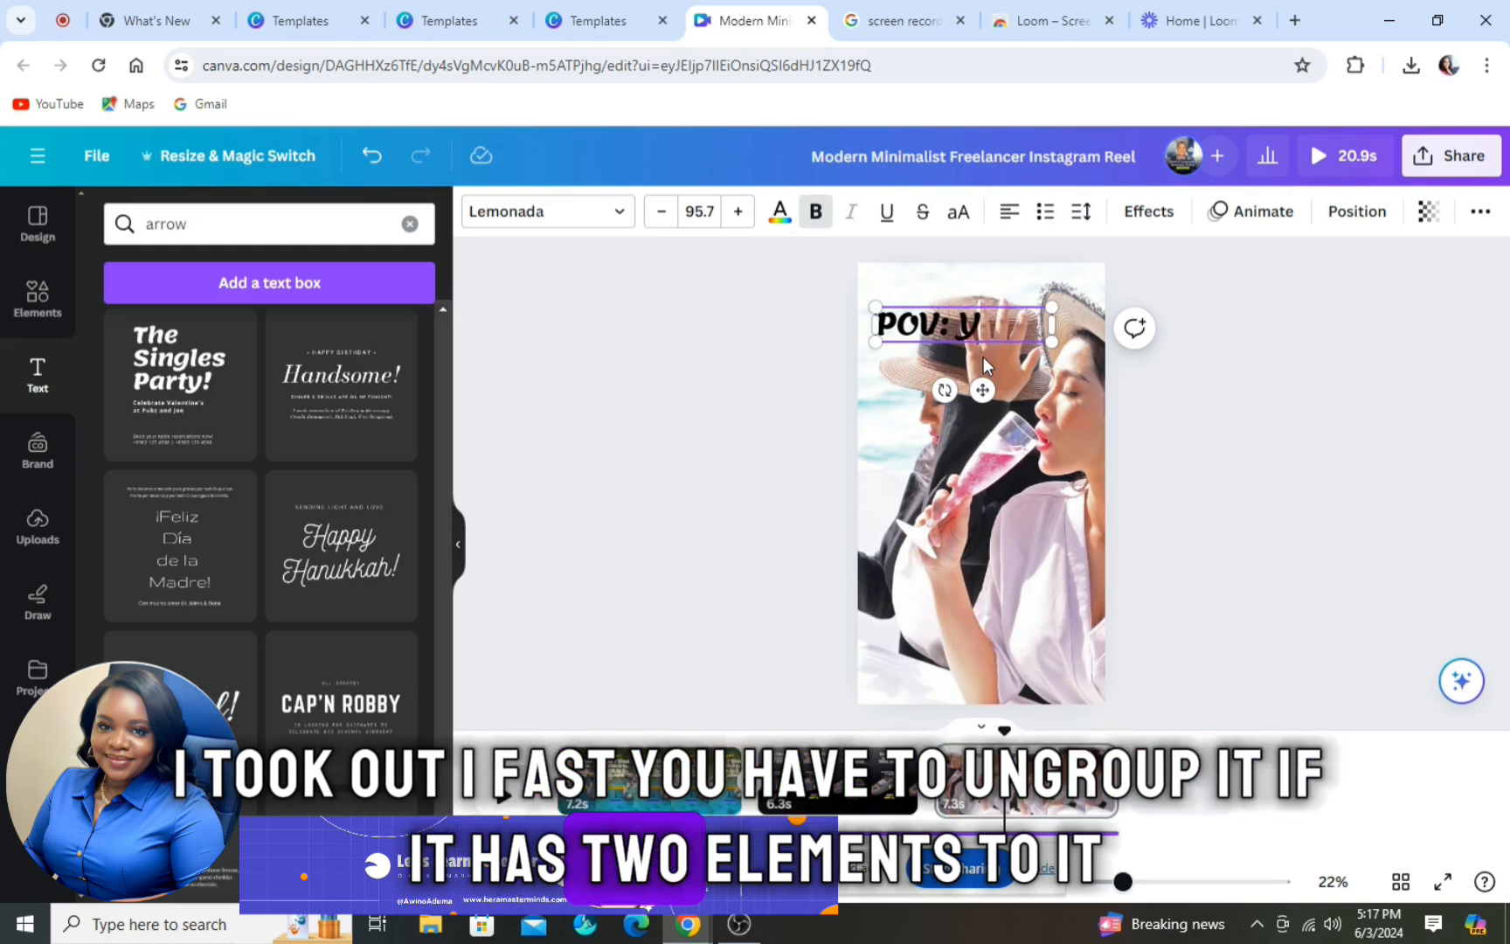
type("ou and your b")
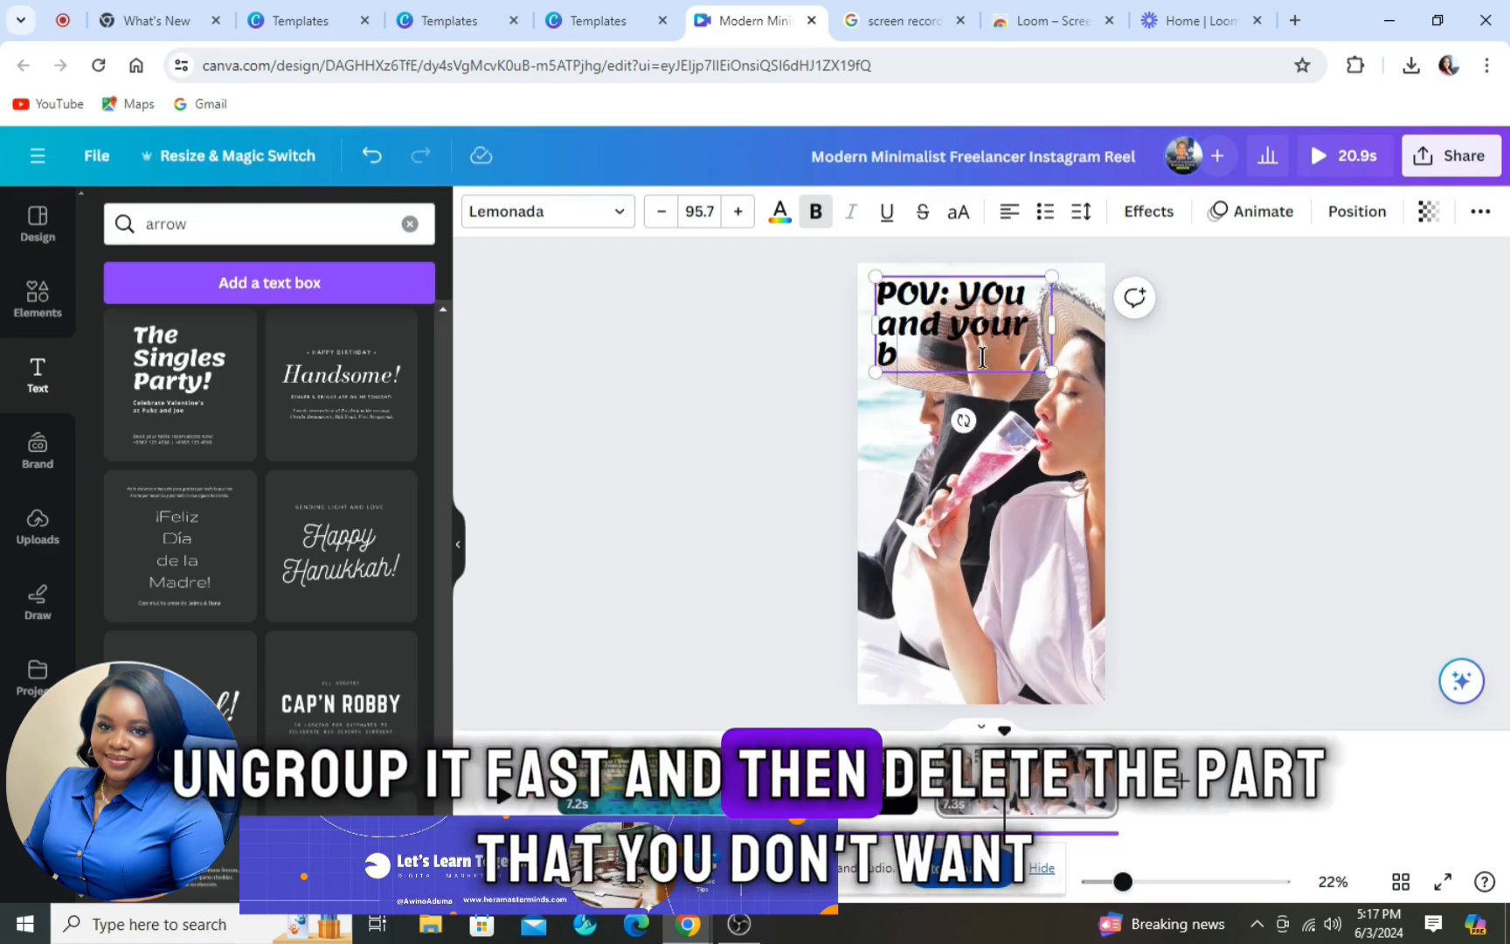
type("estie start")
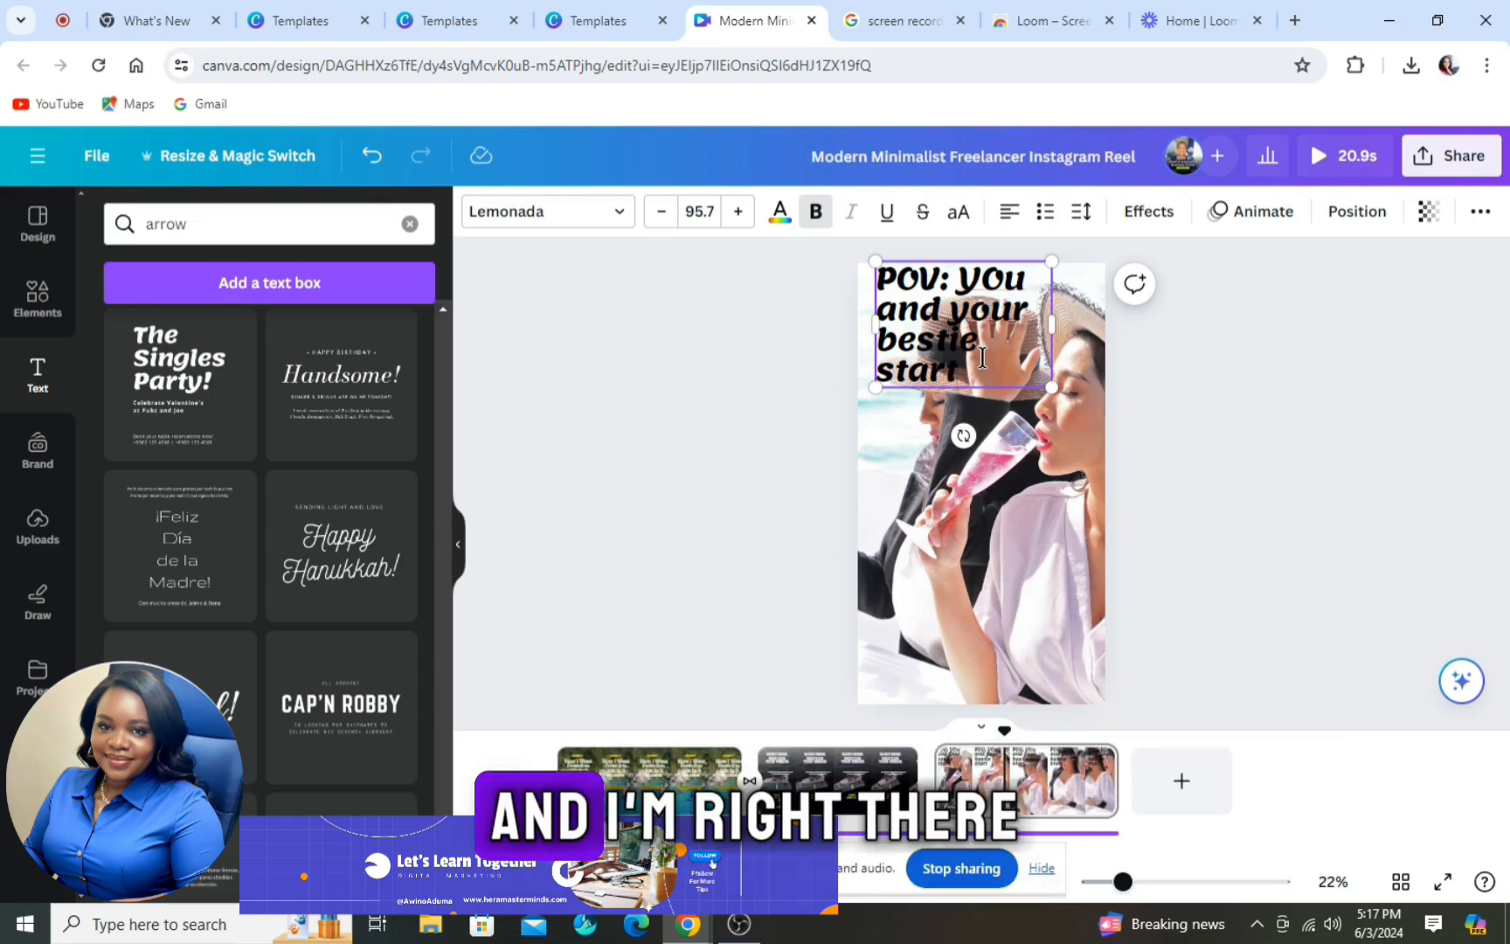
type("ed selling d")
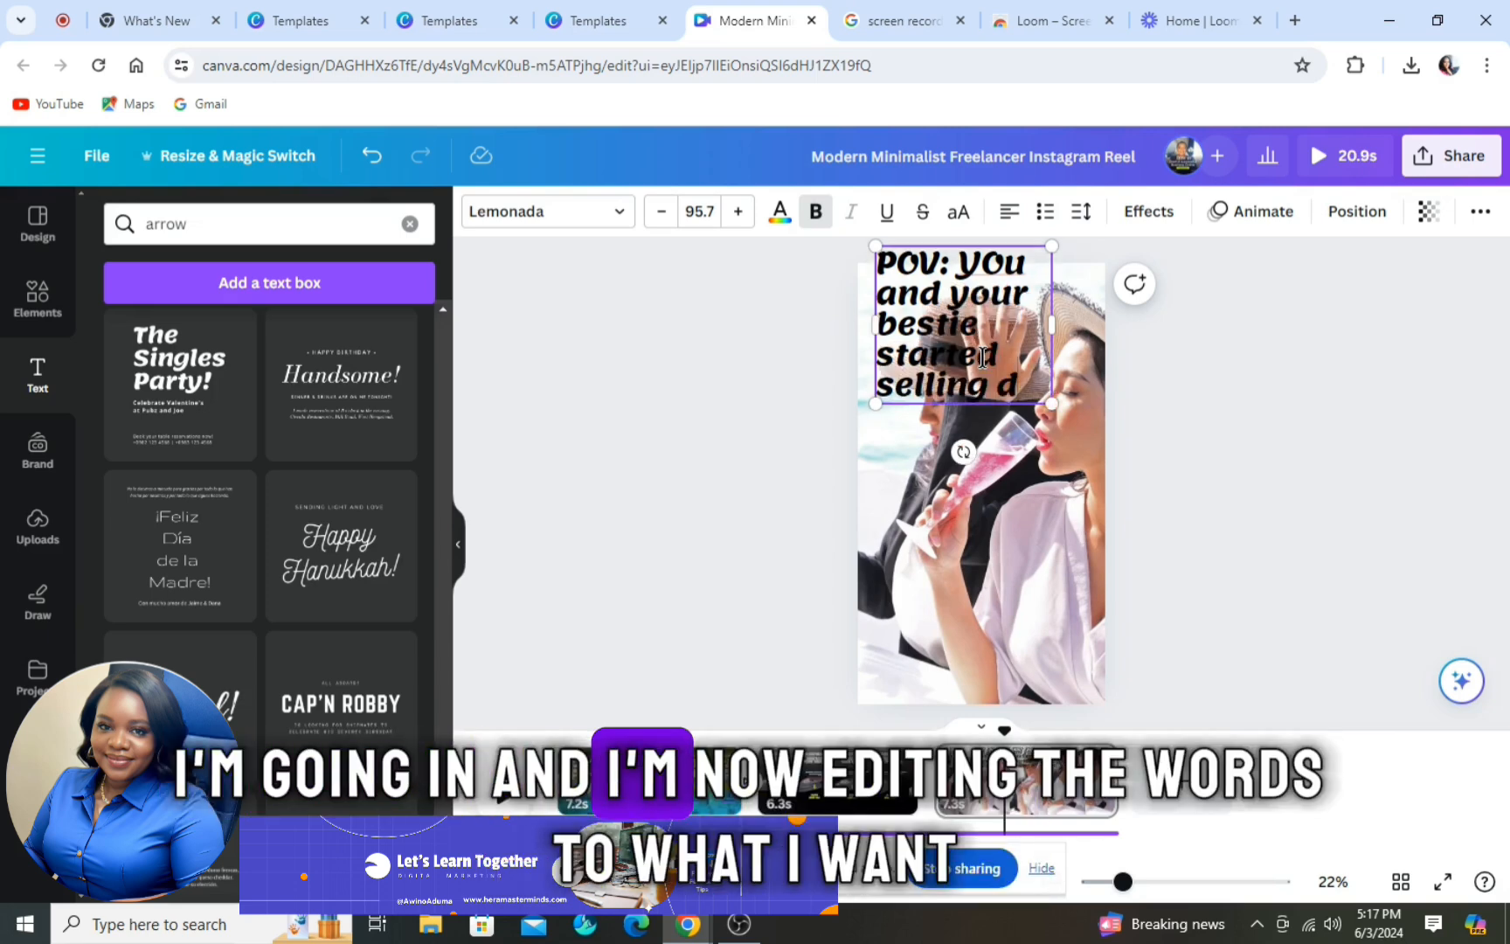
type("igital products")
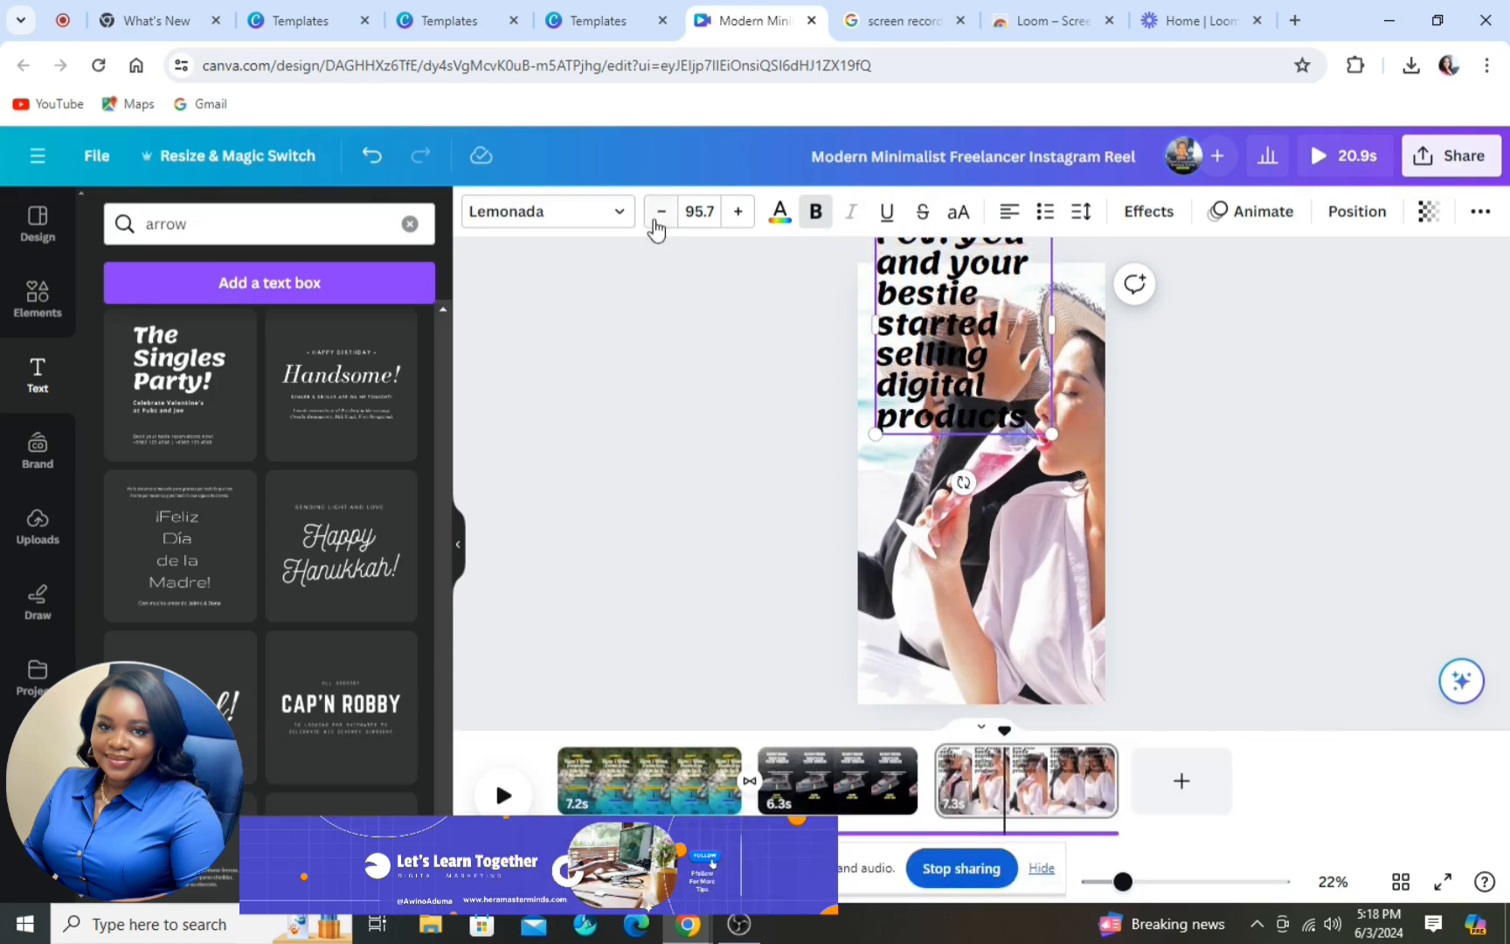
Step: Try font size 16 on the POV heading and settle on size 56
left_click(716, 210)
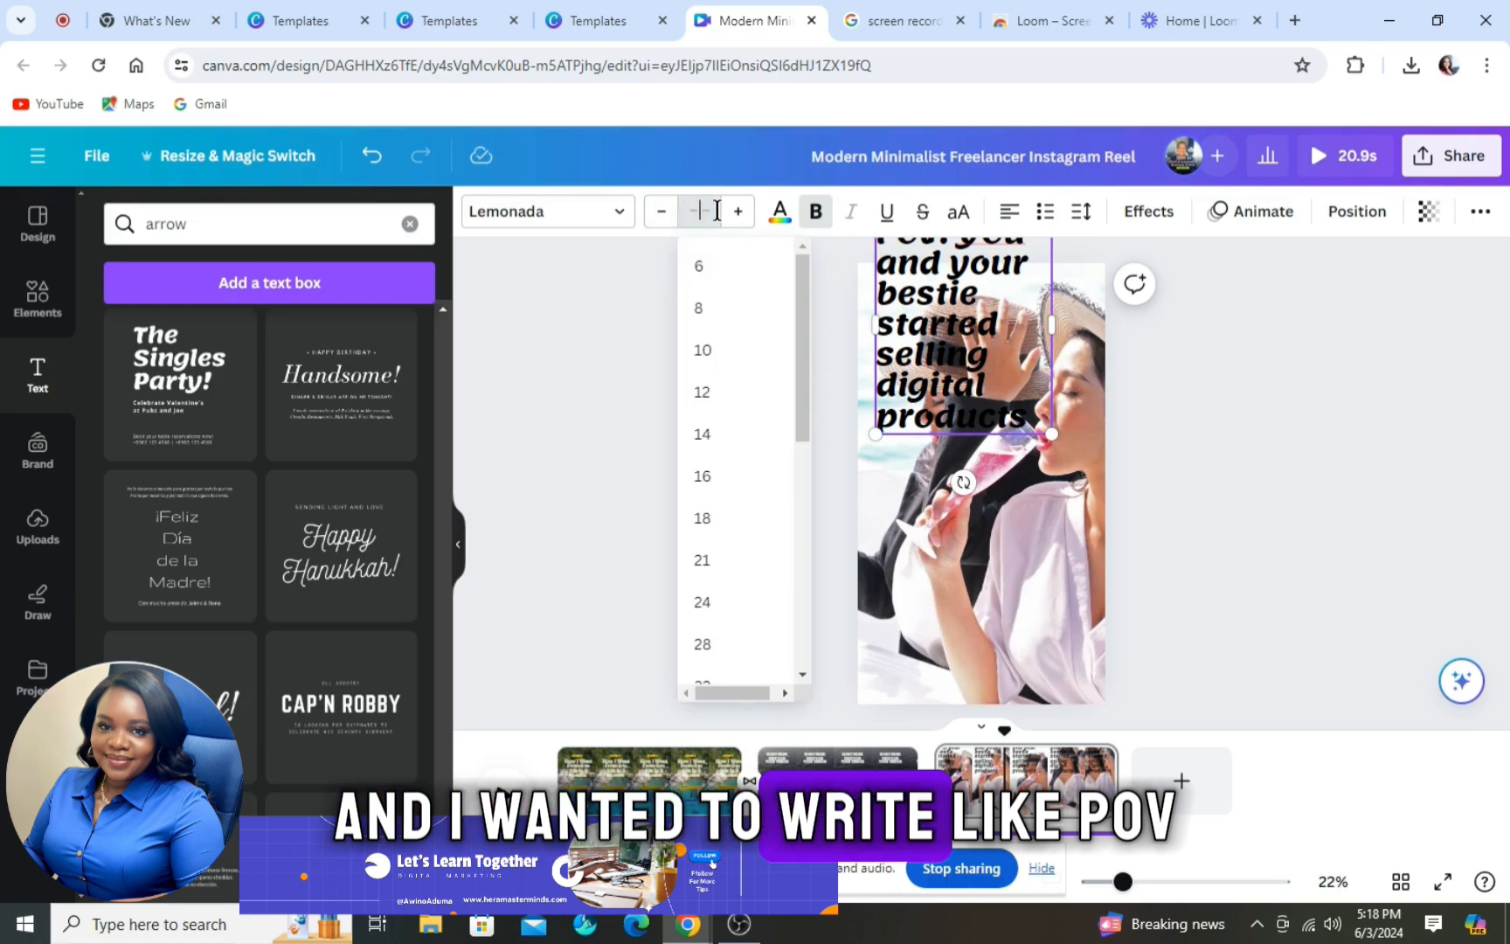
left_click(702, 475)
left_click(708, 211)
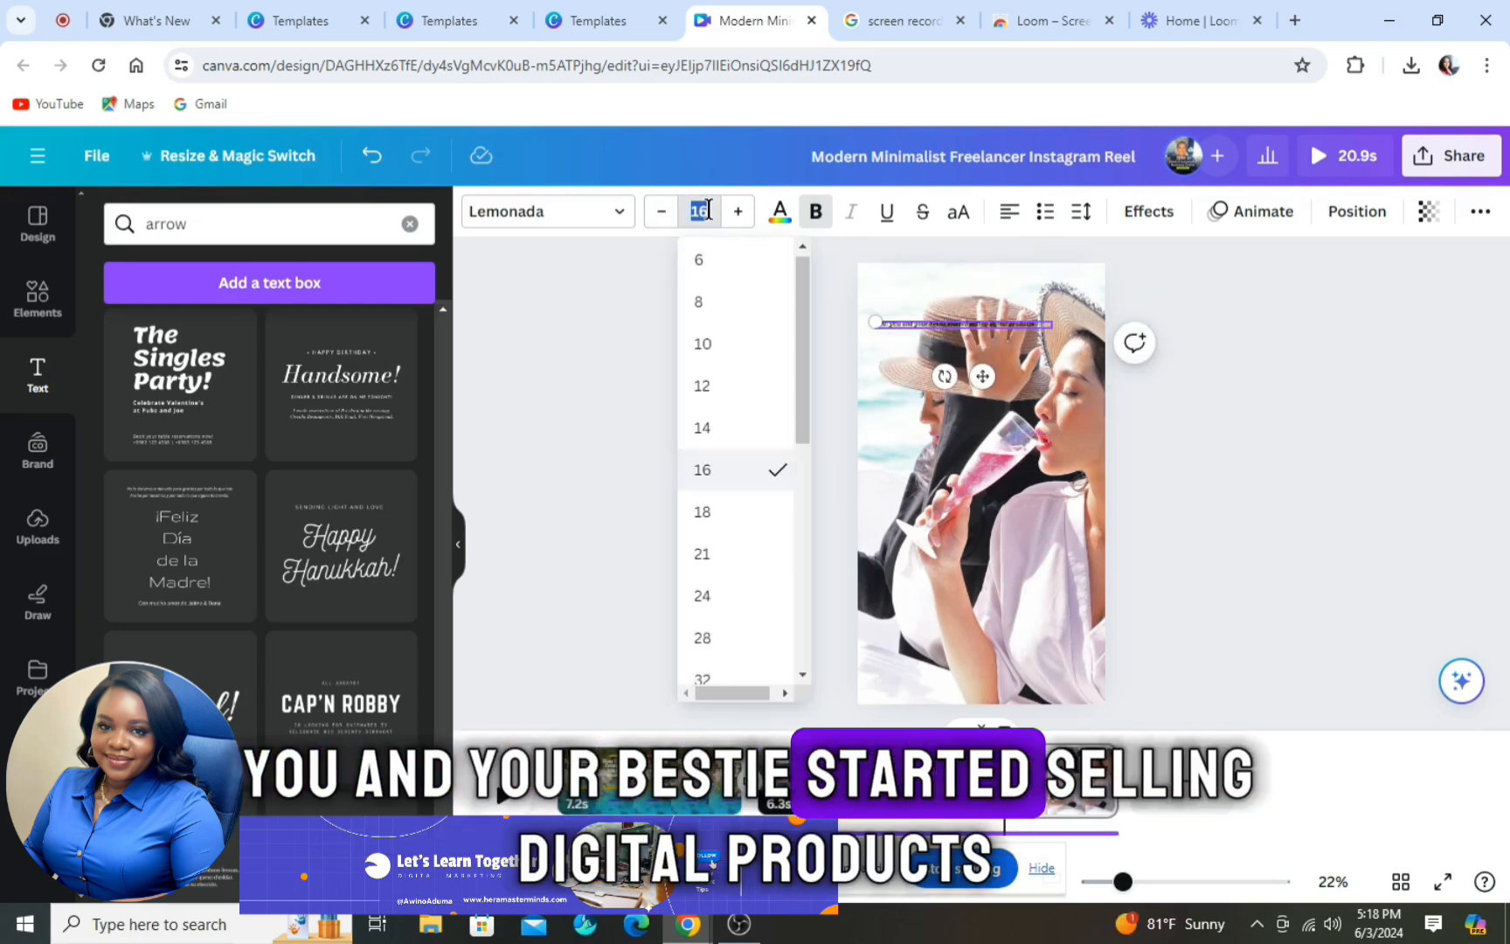
key("ctrl+z")
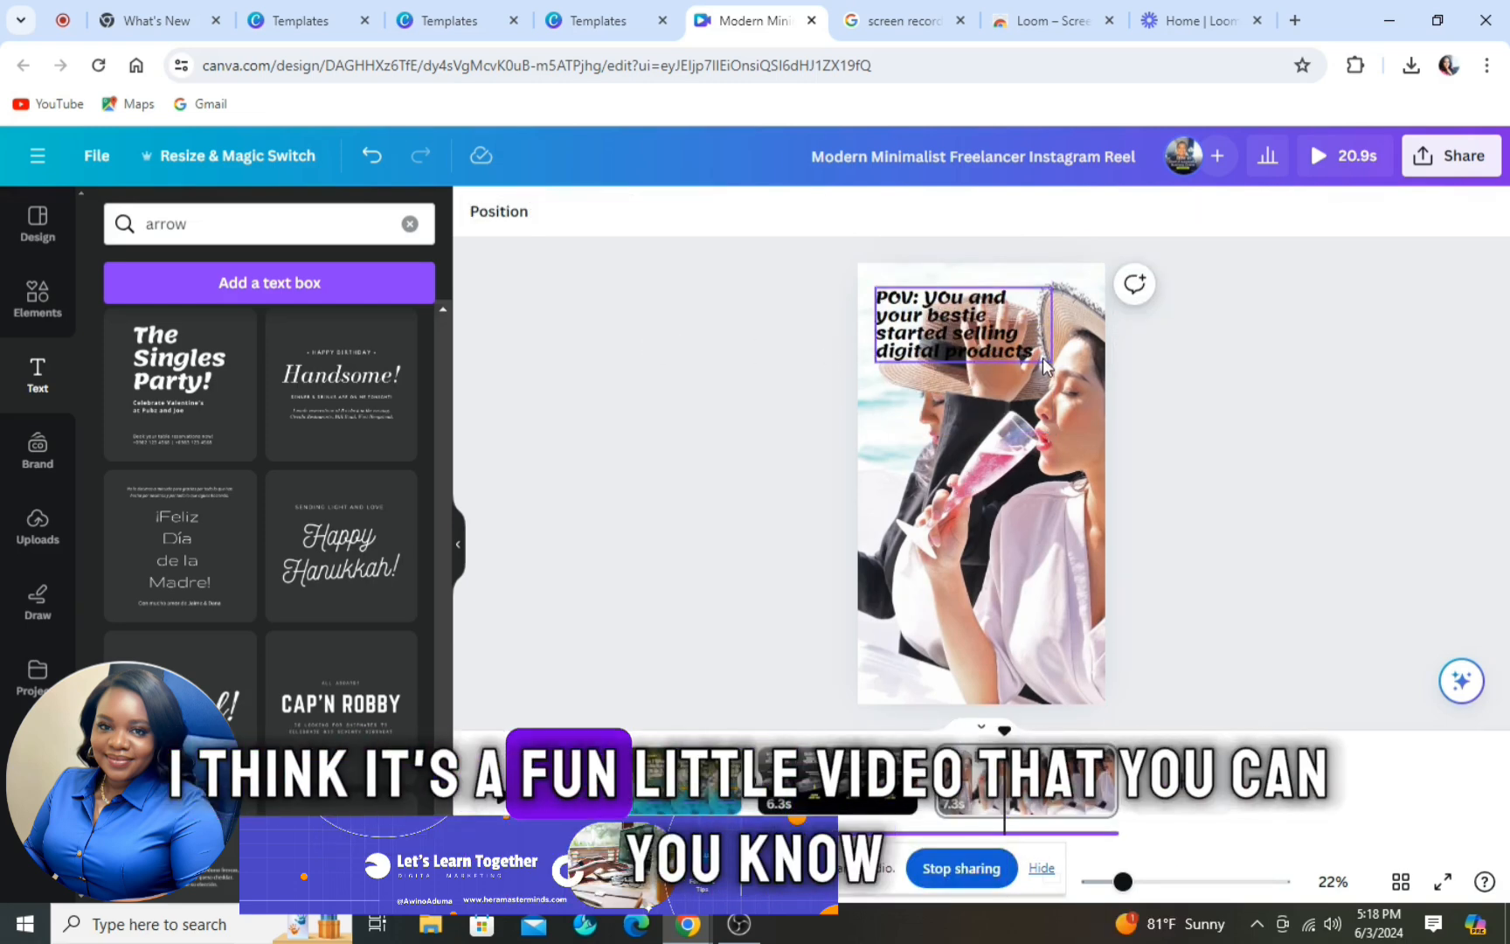
Step: Try yellow, orange and white as the POV heading's text colour and return it to black
left_click(953, 328)
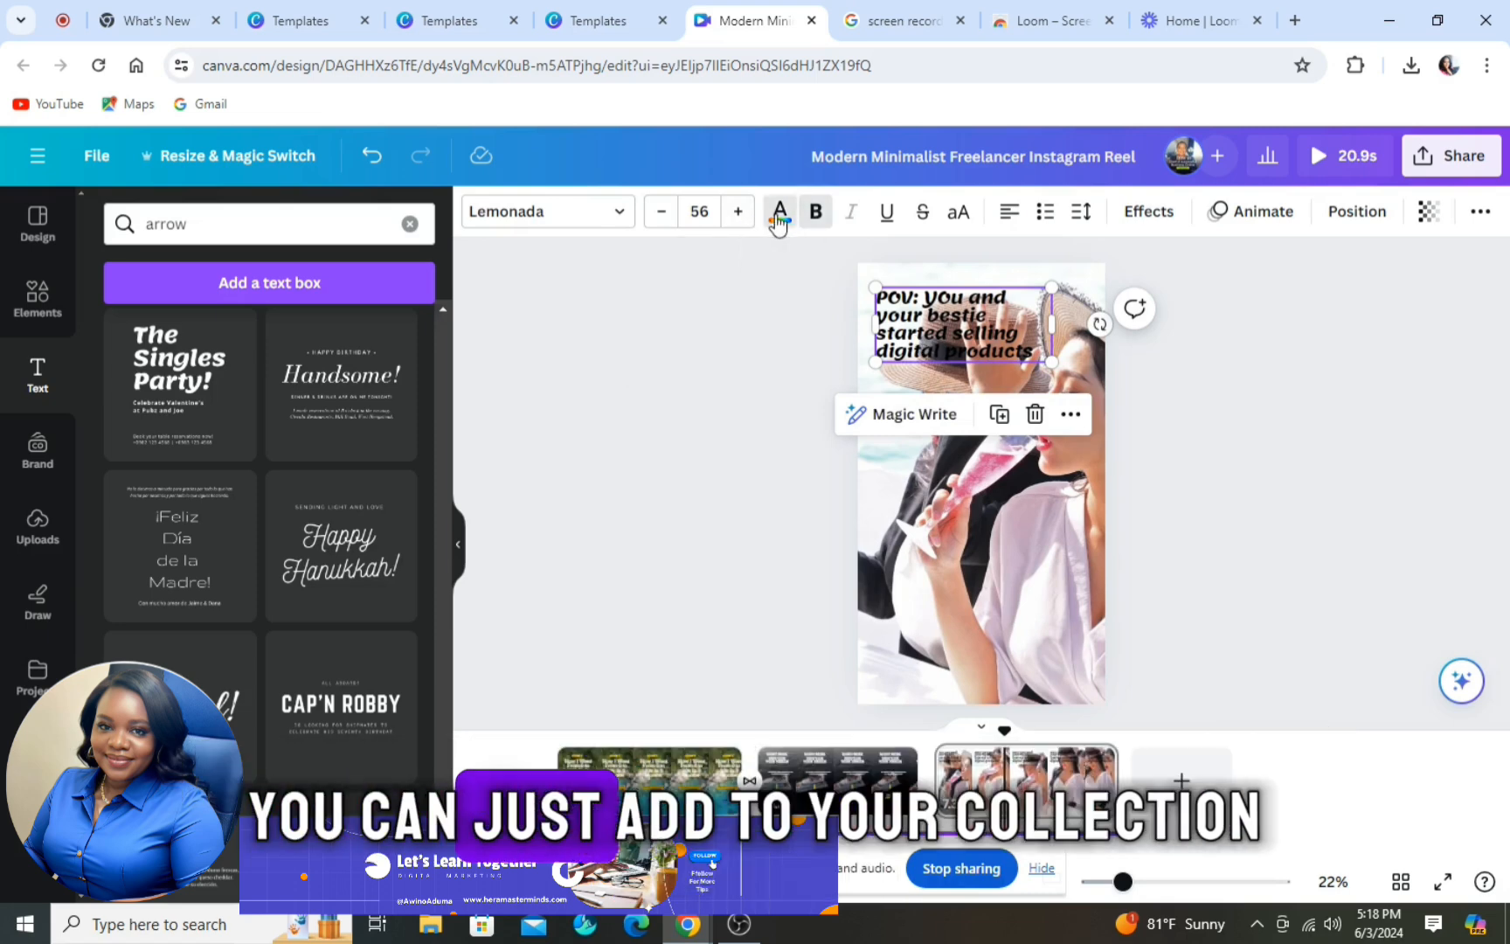
left_click(780, 210)
left_click(402, 340)
left_click(342, 342)
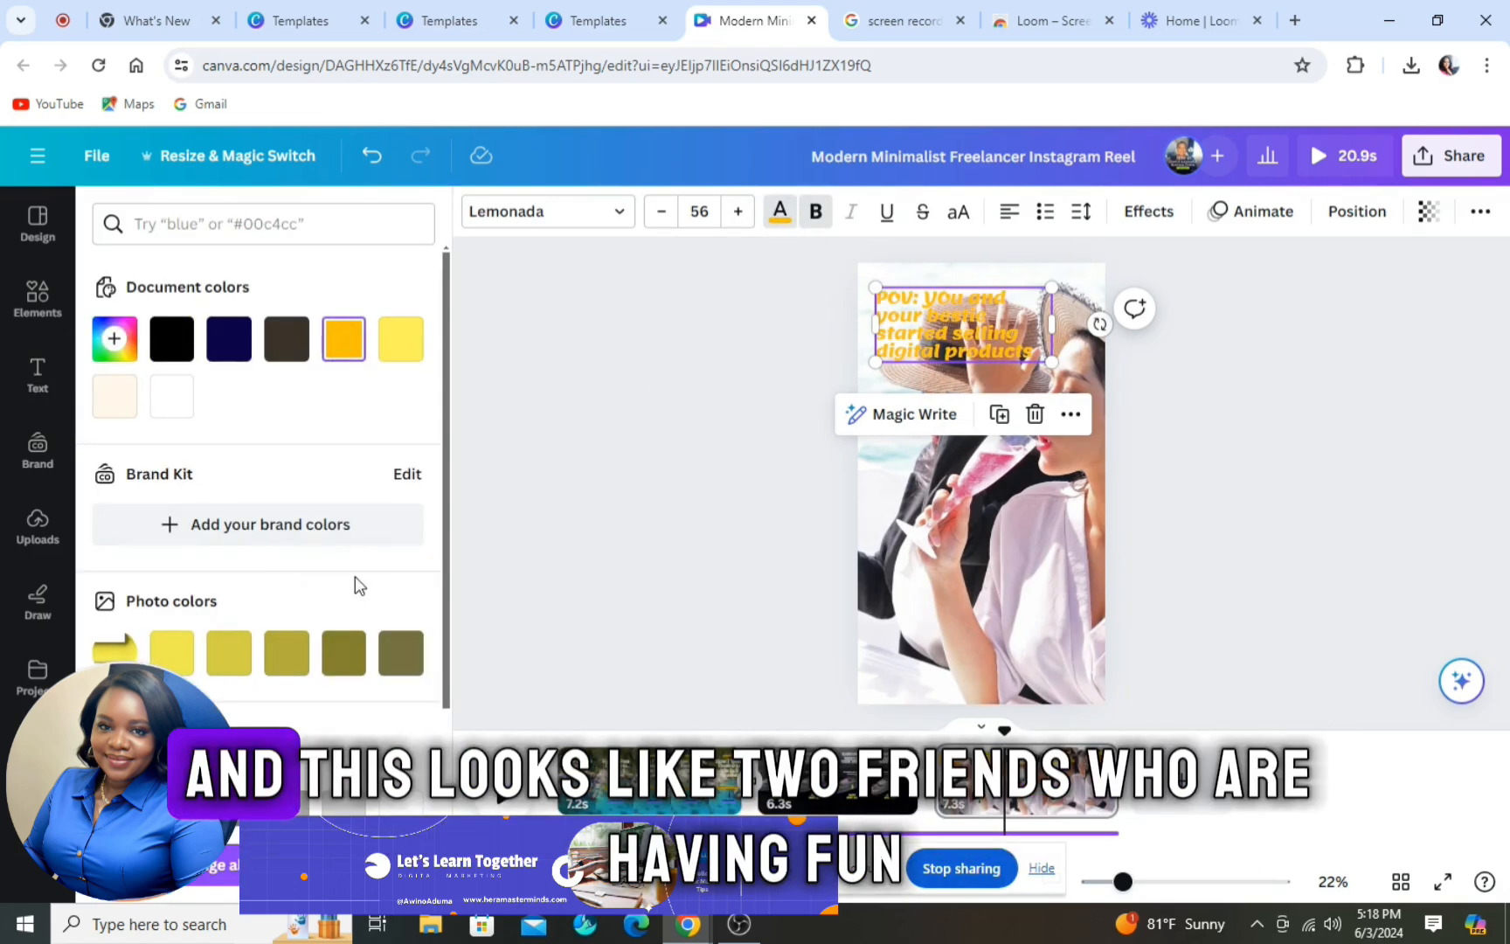
left_click(170, 397)
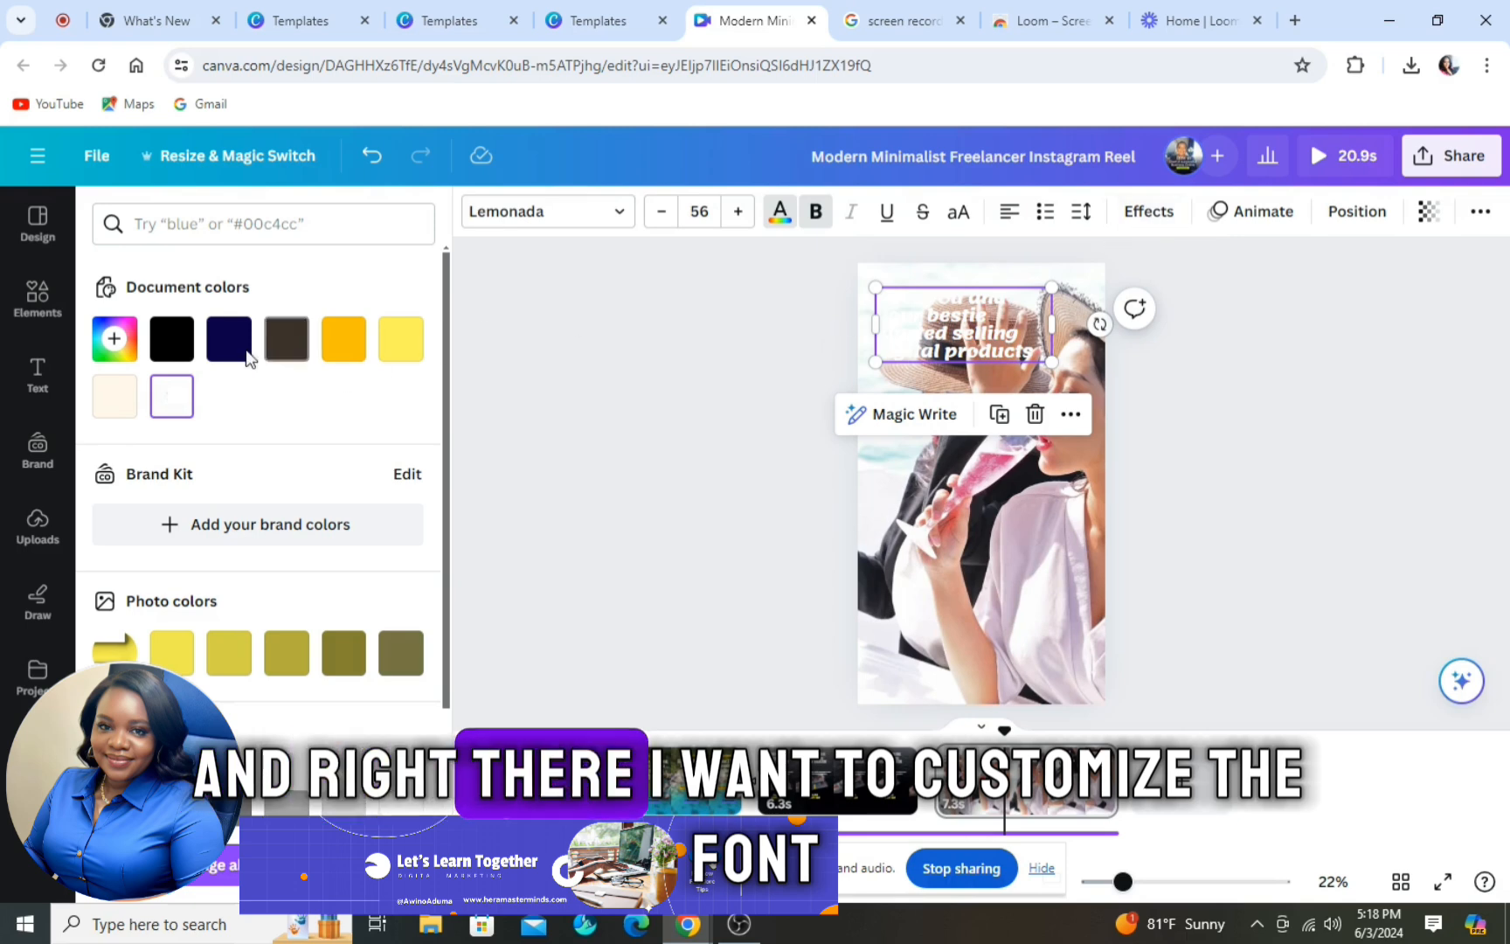
left_click(171, 339)
left_click(1265, 402)
Step: Enlarge the POV heading to about size 65.3 and keep it at the top of the page
left_click(984, 355)
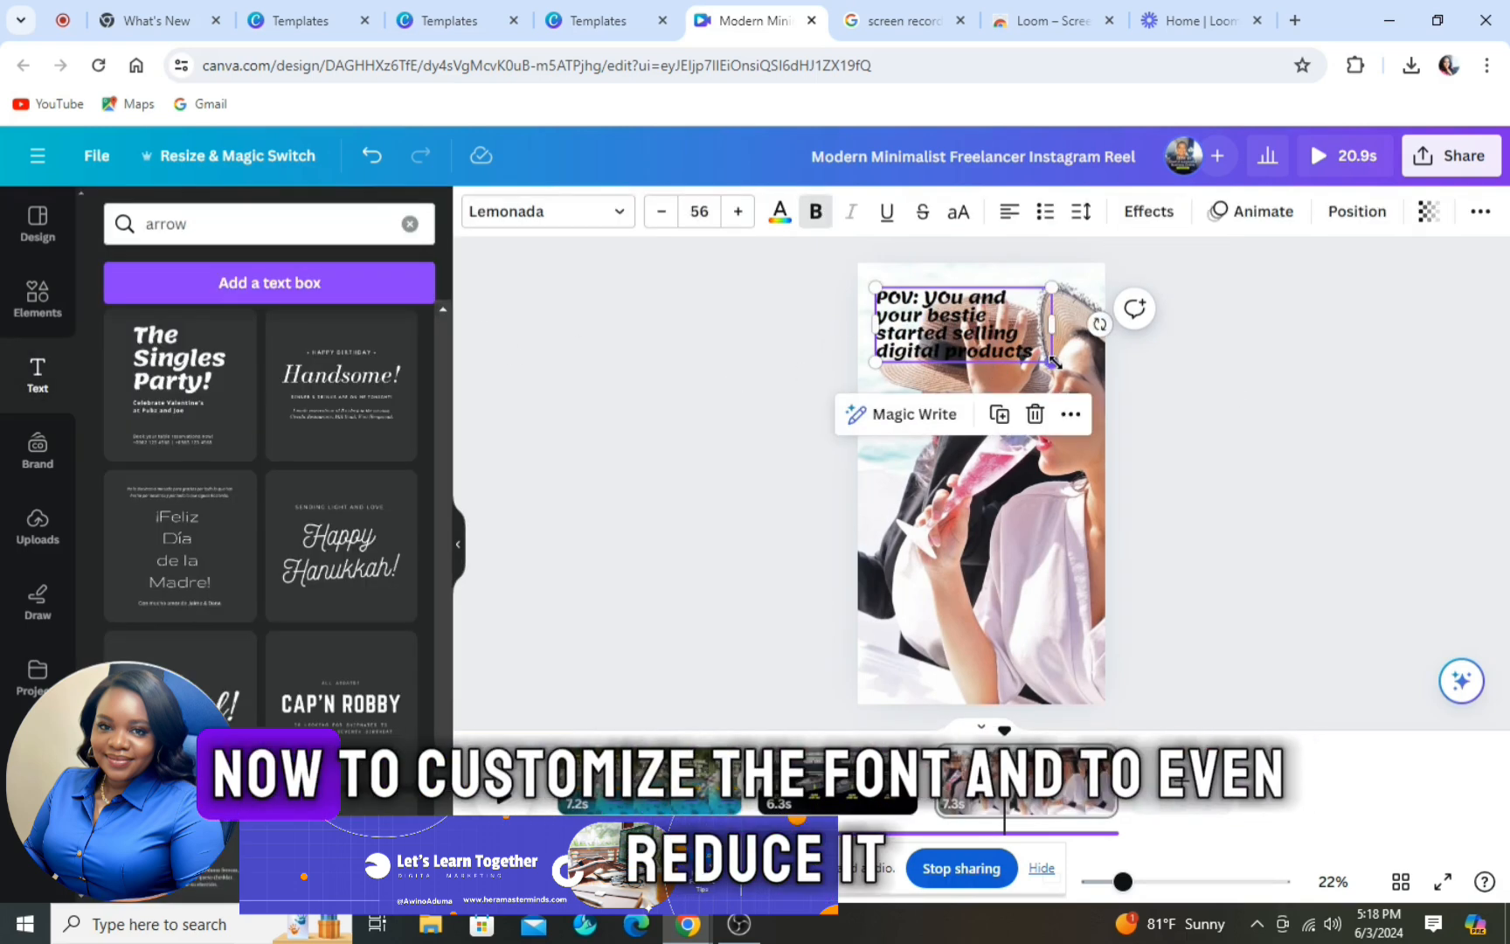
left_click_drag(1052, 361, 1081, 362)
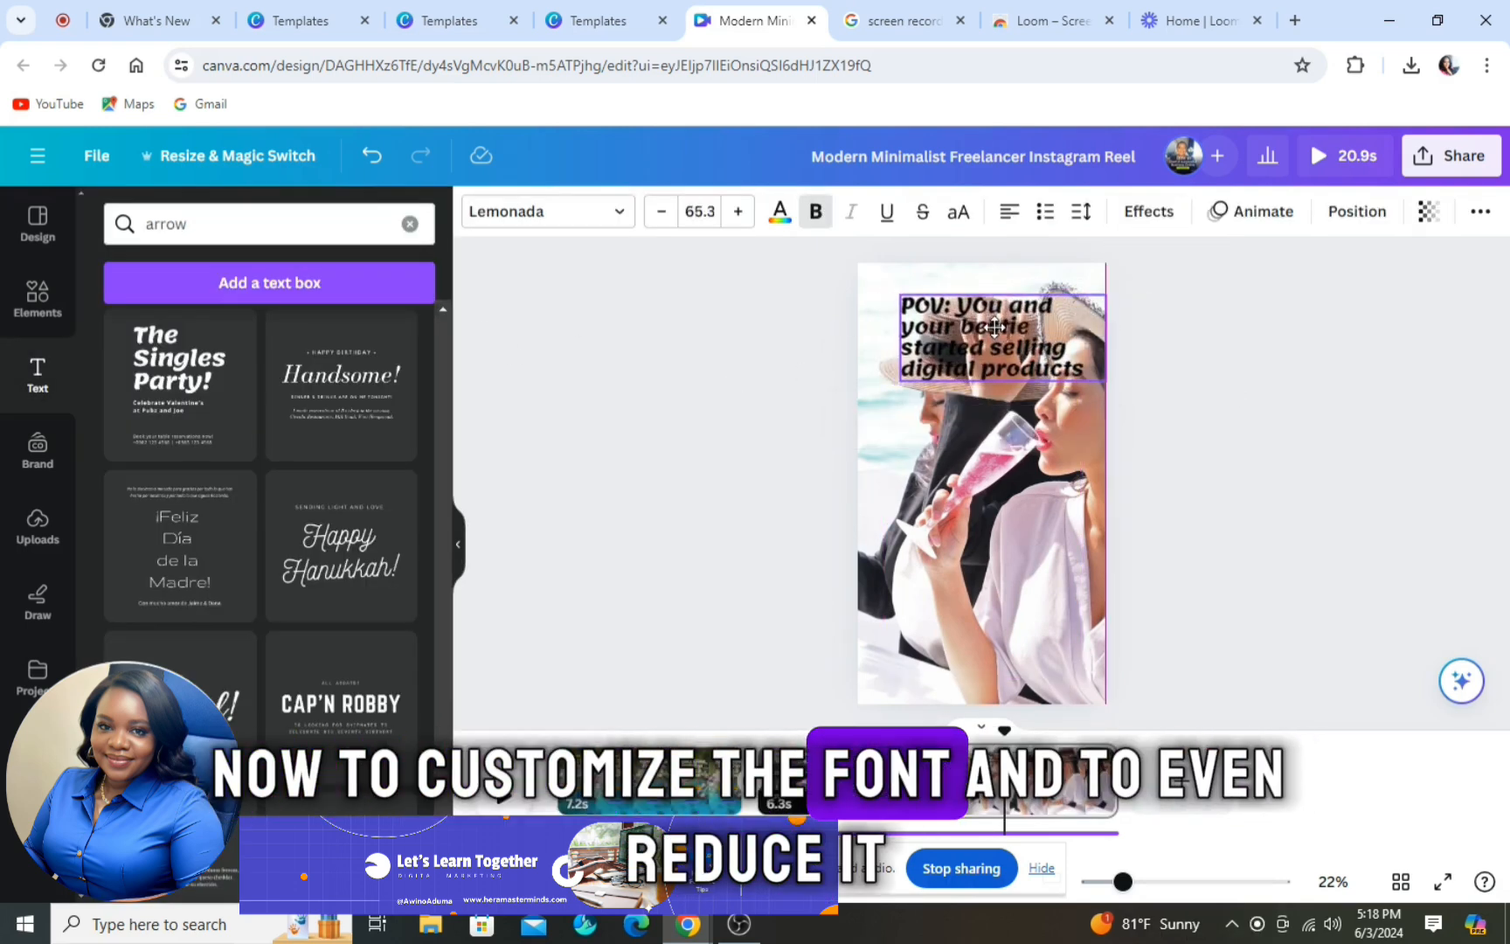
left_click(471, 428)
left_click(1005, 346)
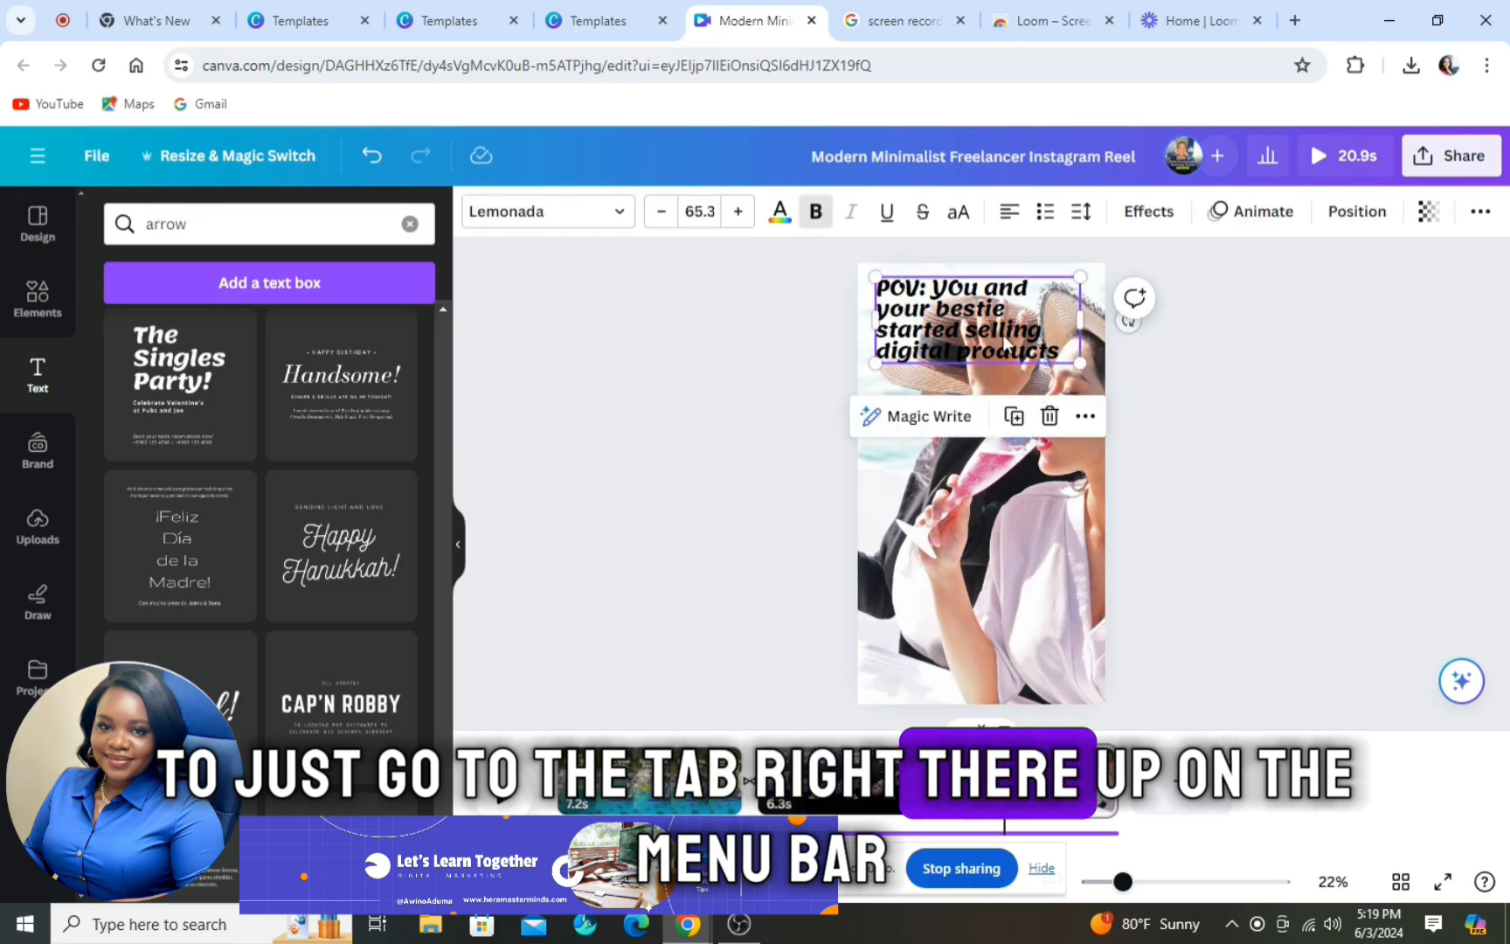
Step: Apply the Background text effect to the POV heading and reduce its transparency value to 23
left_click(1149, 211)
scroll(334, 512, "down", 2)
left_click(166, 620)
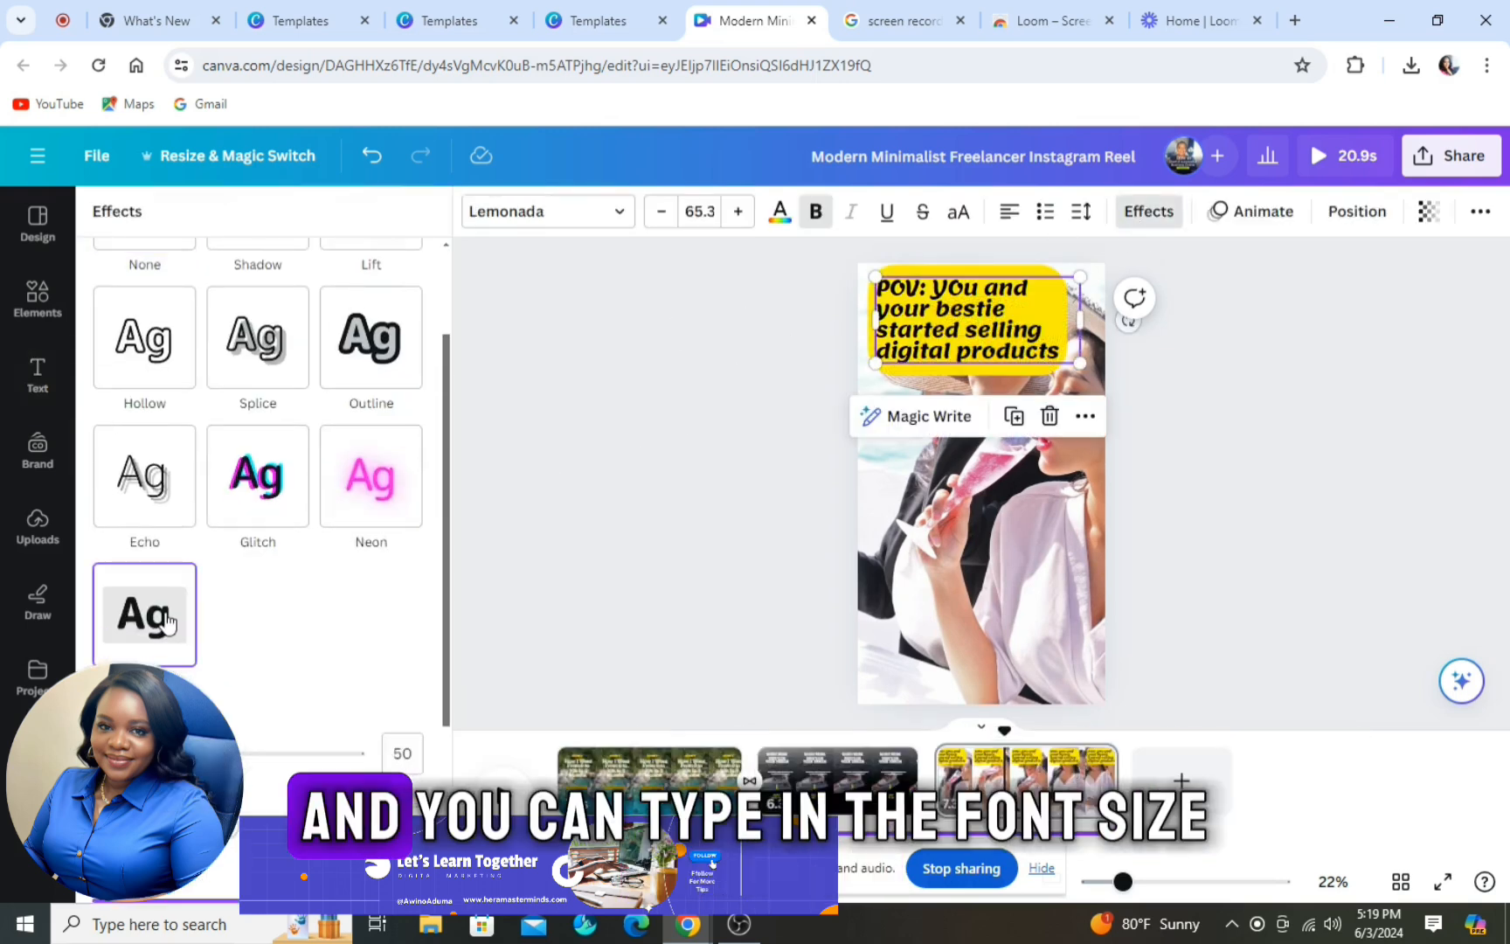
scroll(173, 613, "down", 2)
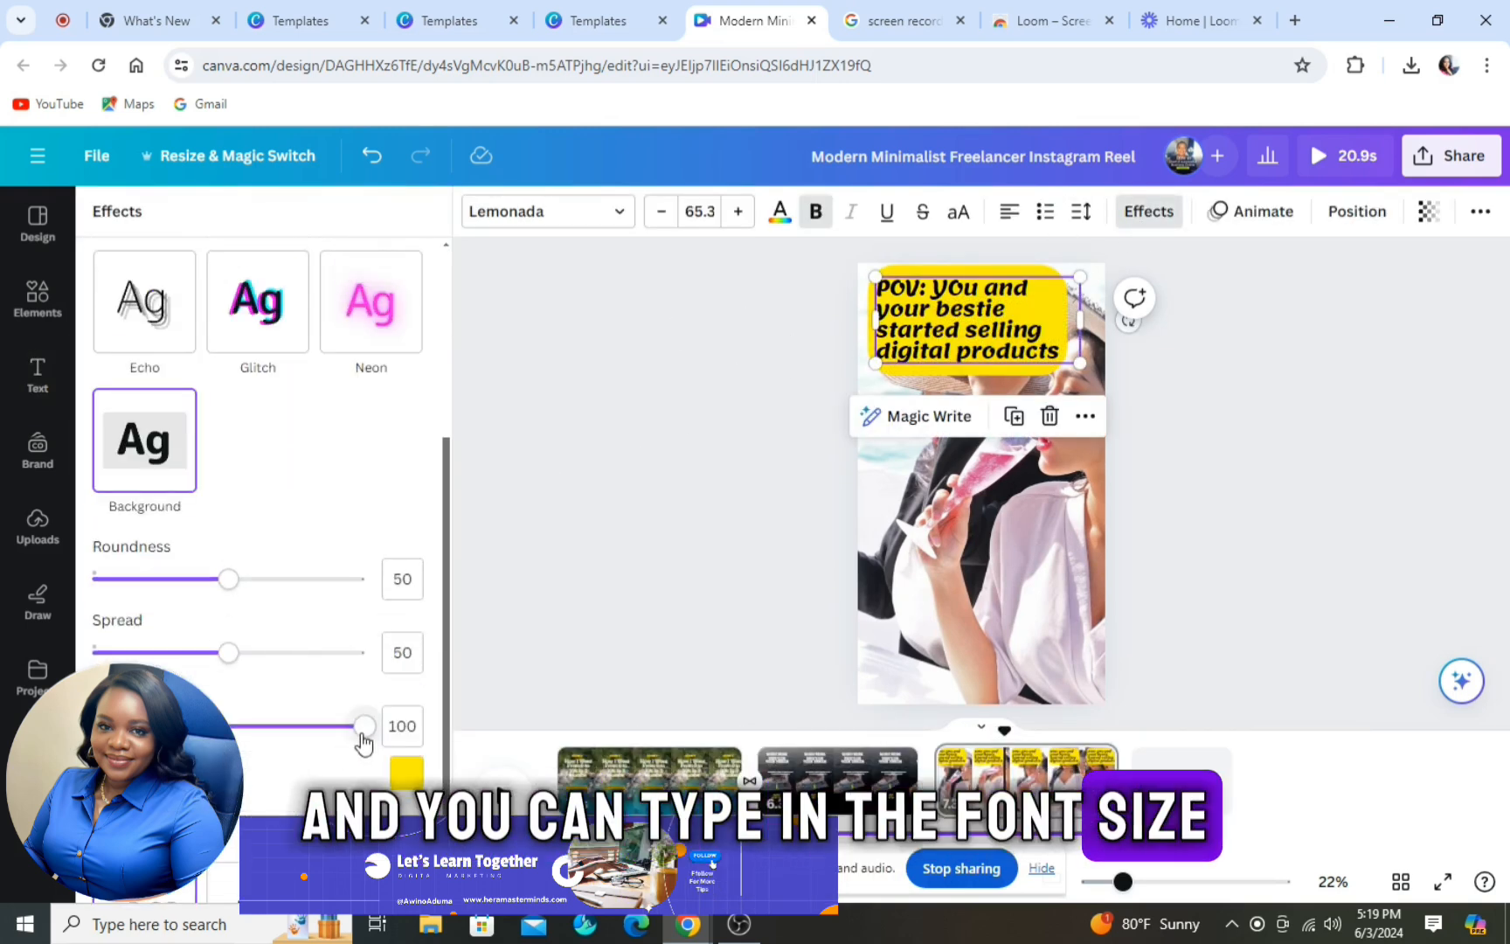
left_click_drag(364, 732, 179, 729)
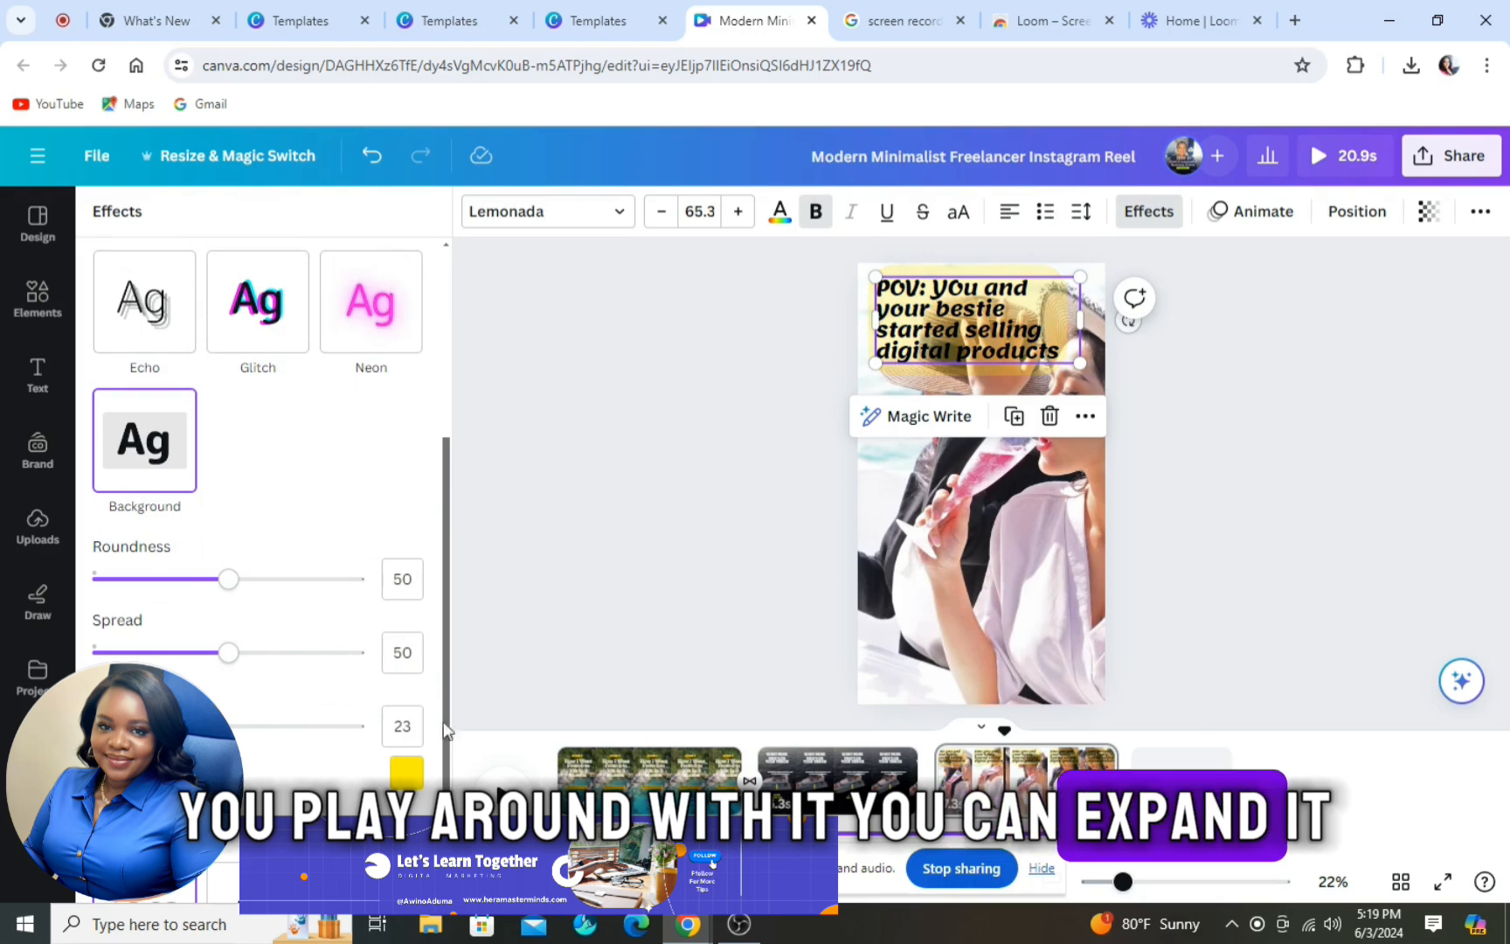
Step: Try bright pink for the heading's background and settle on a muted custom colour
left_click(407, 772)
left_click(114, 522)
left_click(354, 701)
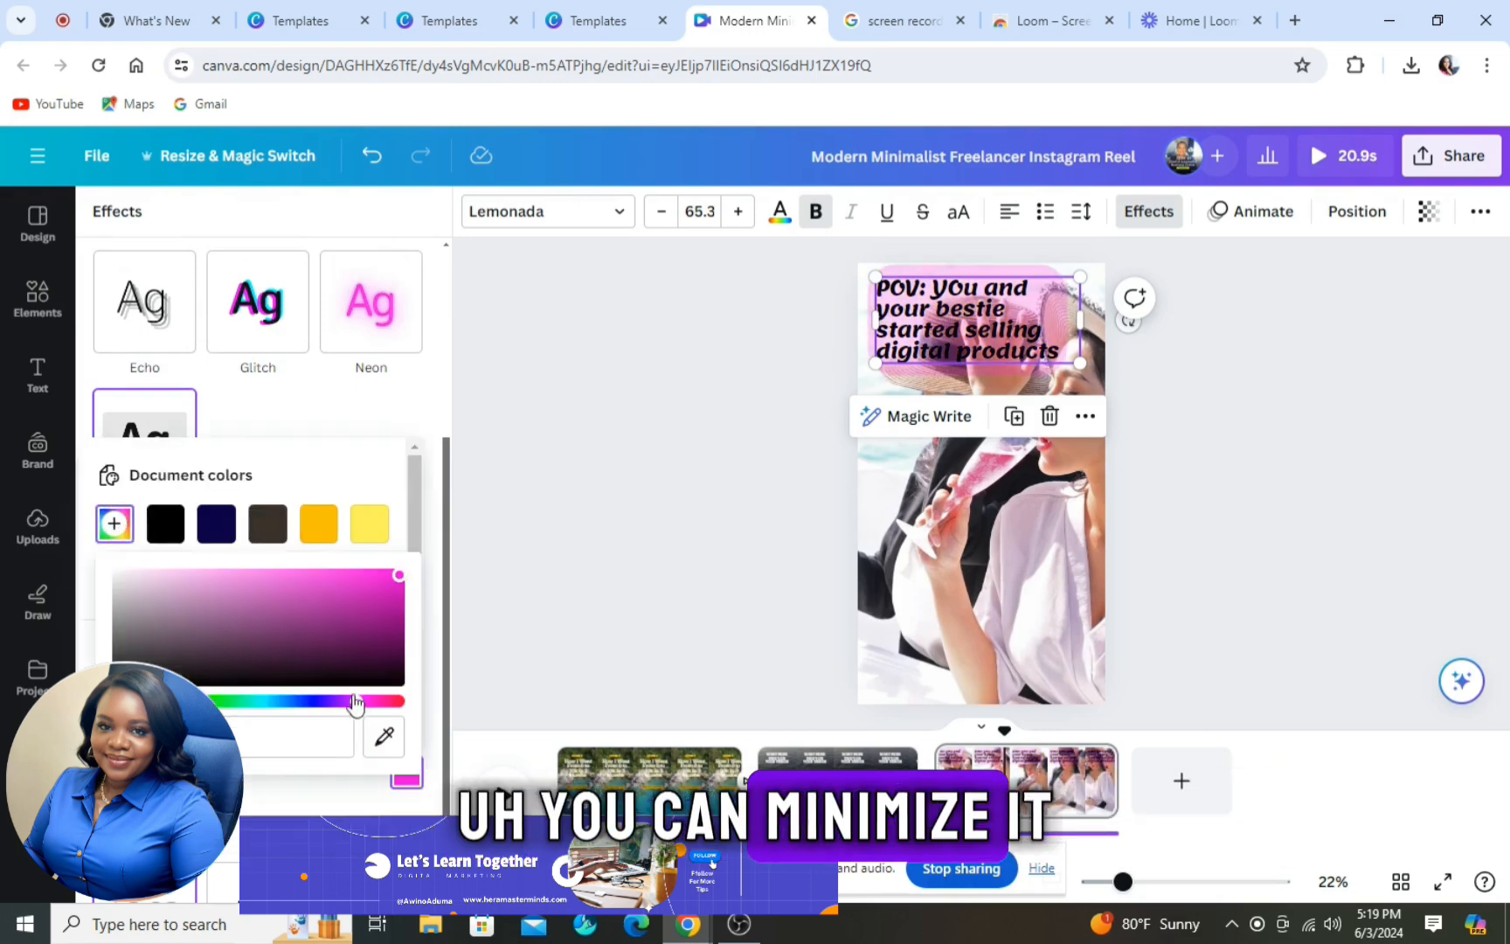
left_click(504, 586)
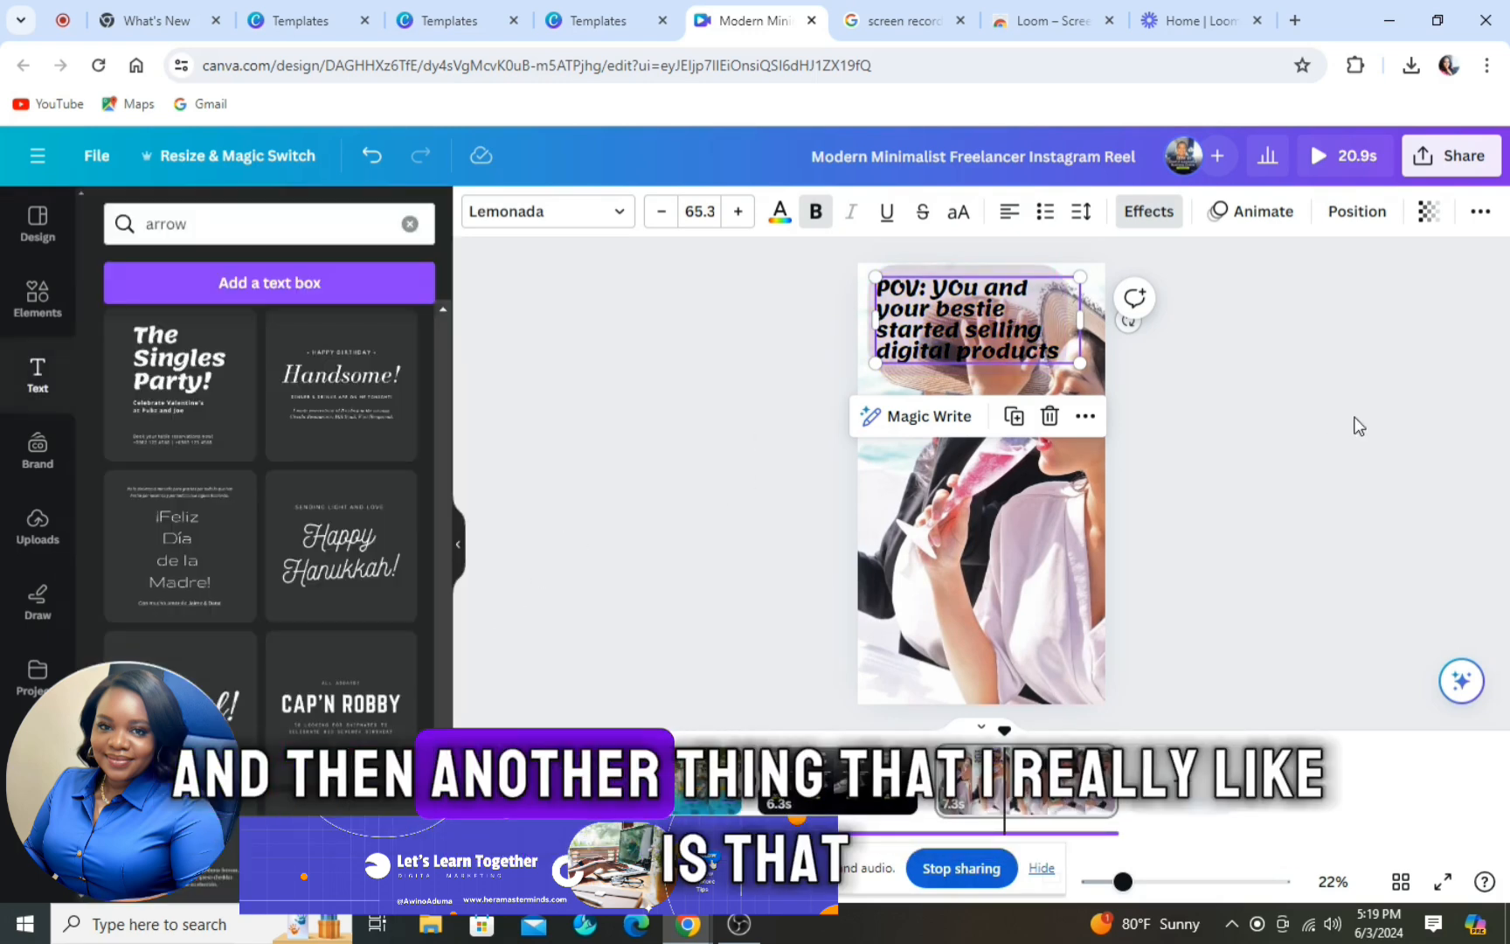
Step: Square off the heading background's corners and widen its spread, and shift the heading slightly inward on the page
left_click(957, 343)
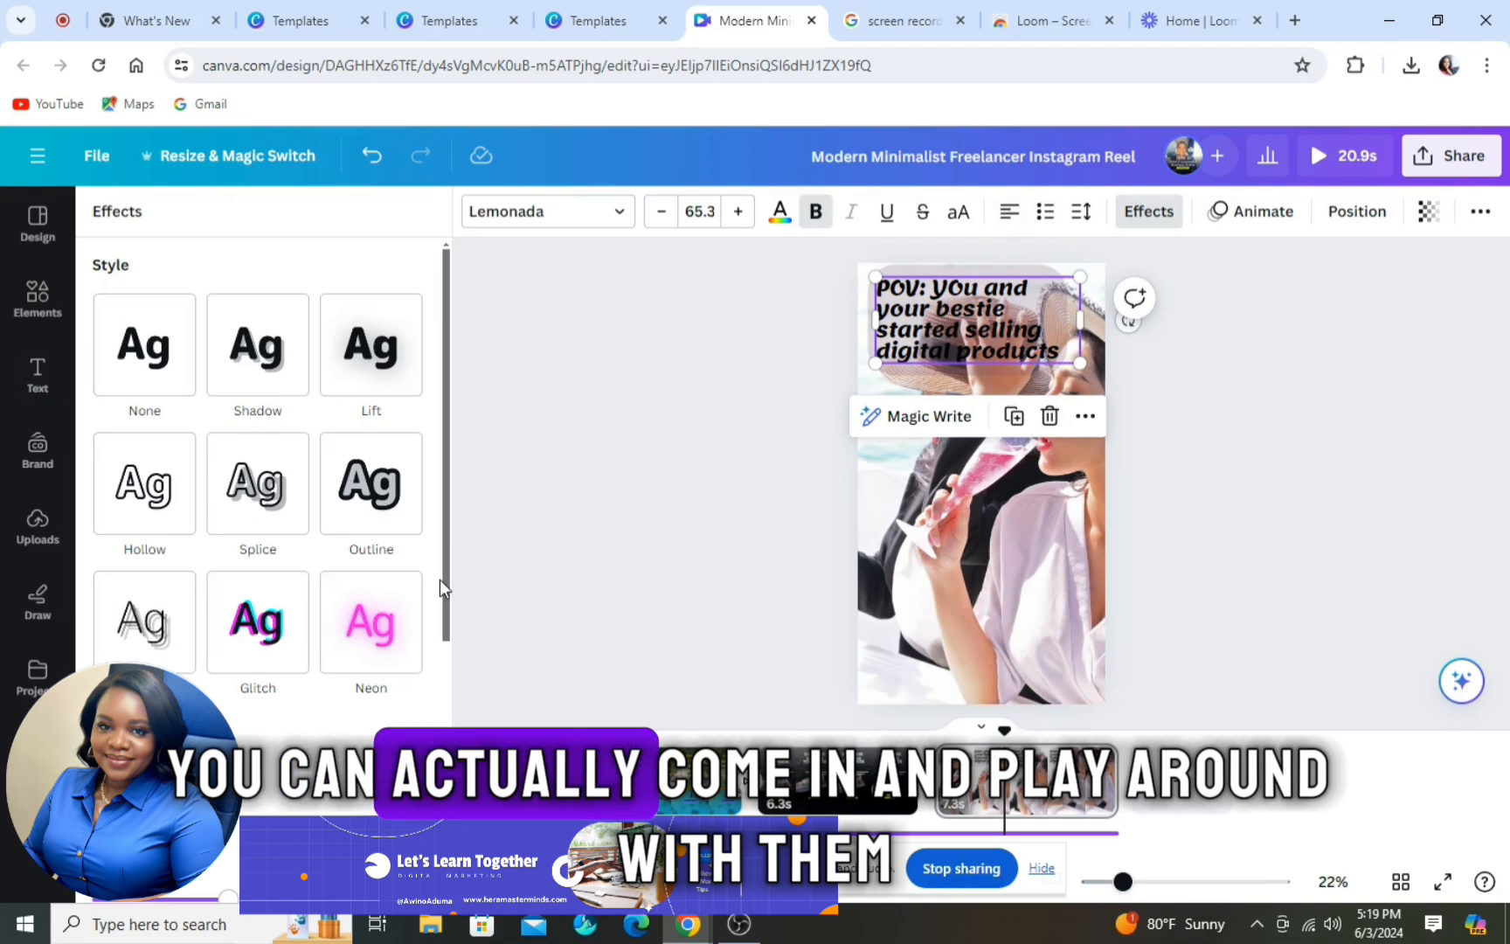
scroll(441, 580, "down", 5)
left_click_drag(228, 547, 465, 550)
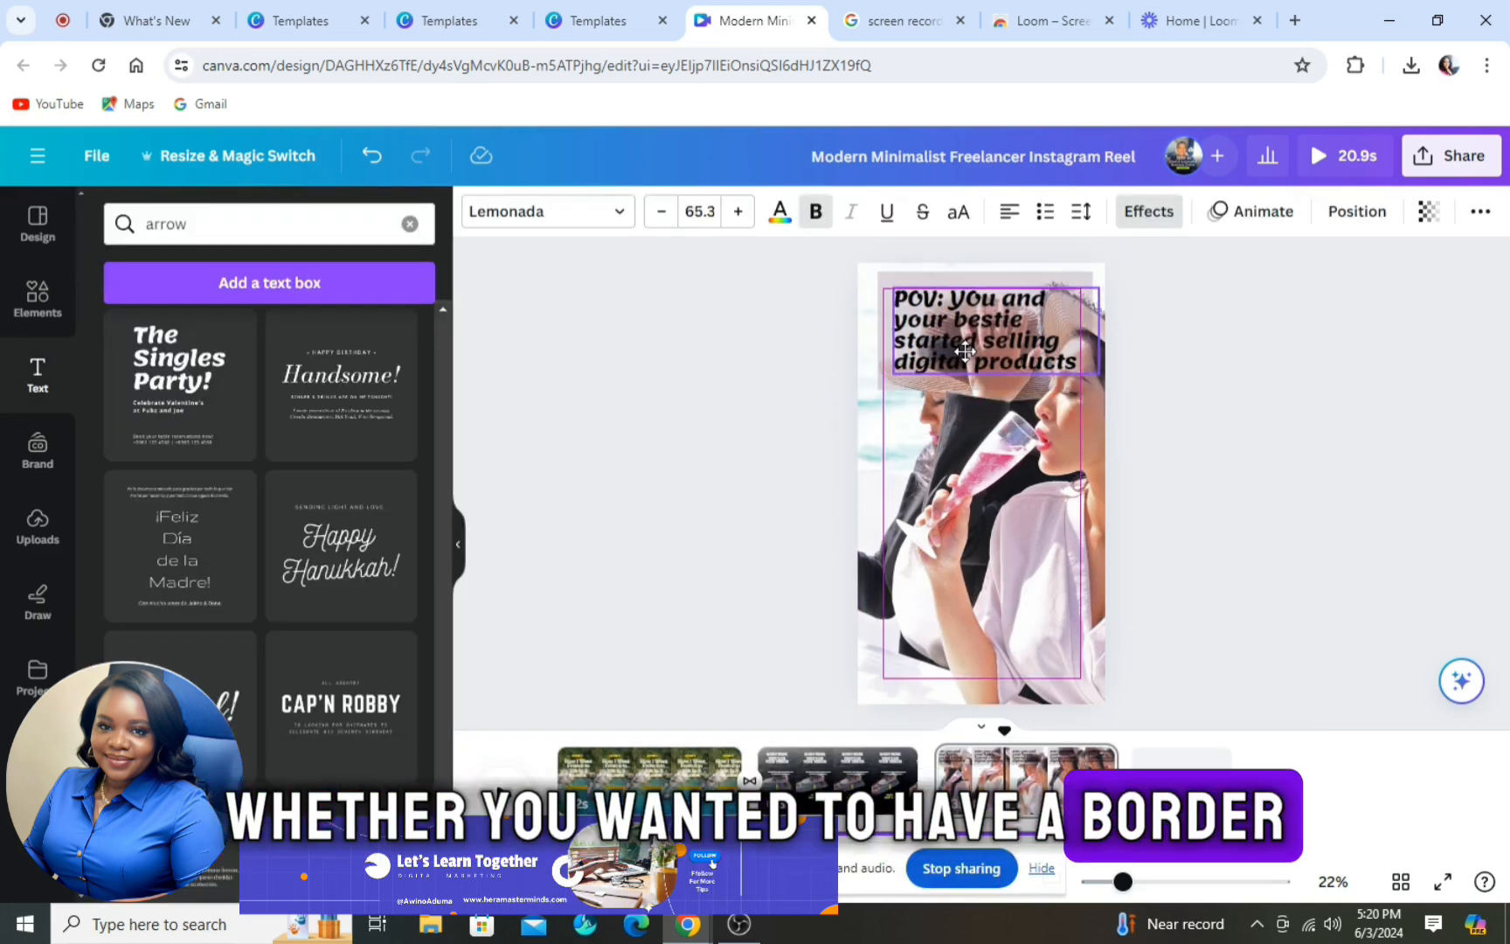
Step: Try white twice as the POV heading's text colour and return it to black
left_click(1001, 358)
left_click(780, 212)
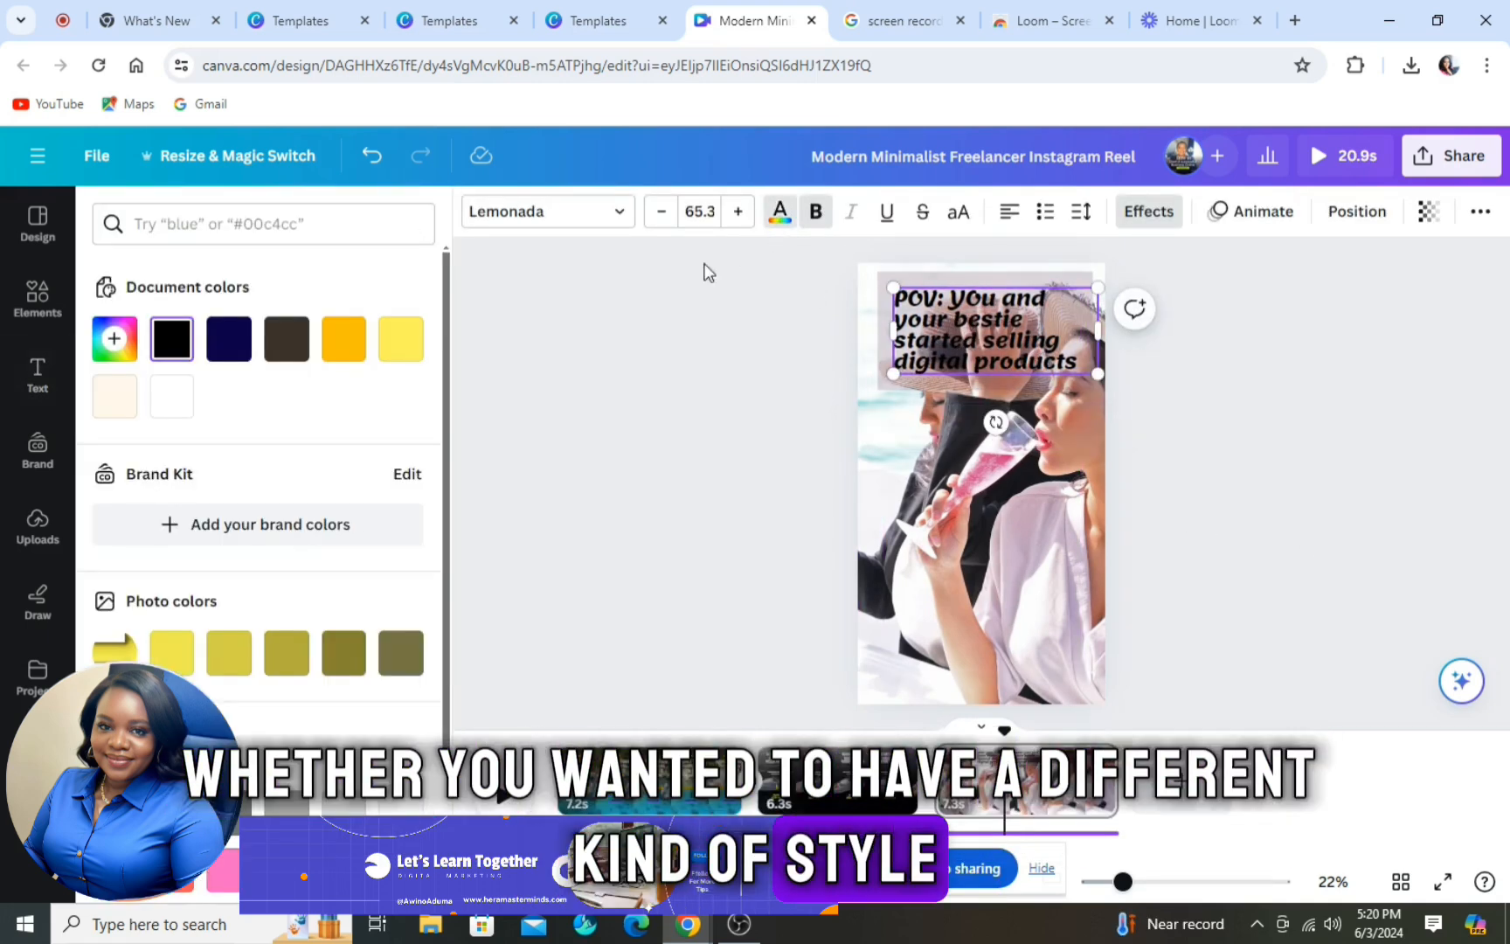
left_click(172, 395)
left_click(172, 339)
left_click(1221, 408)
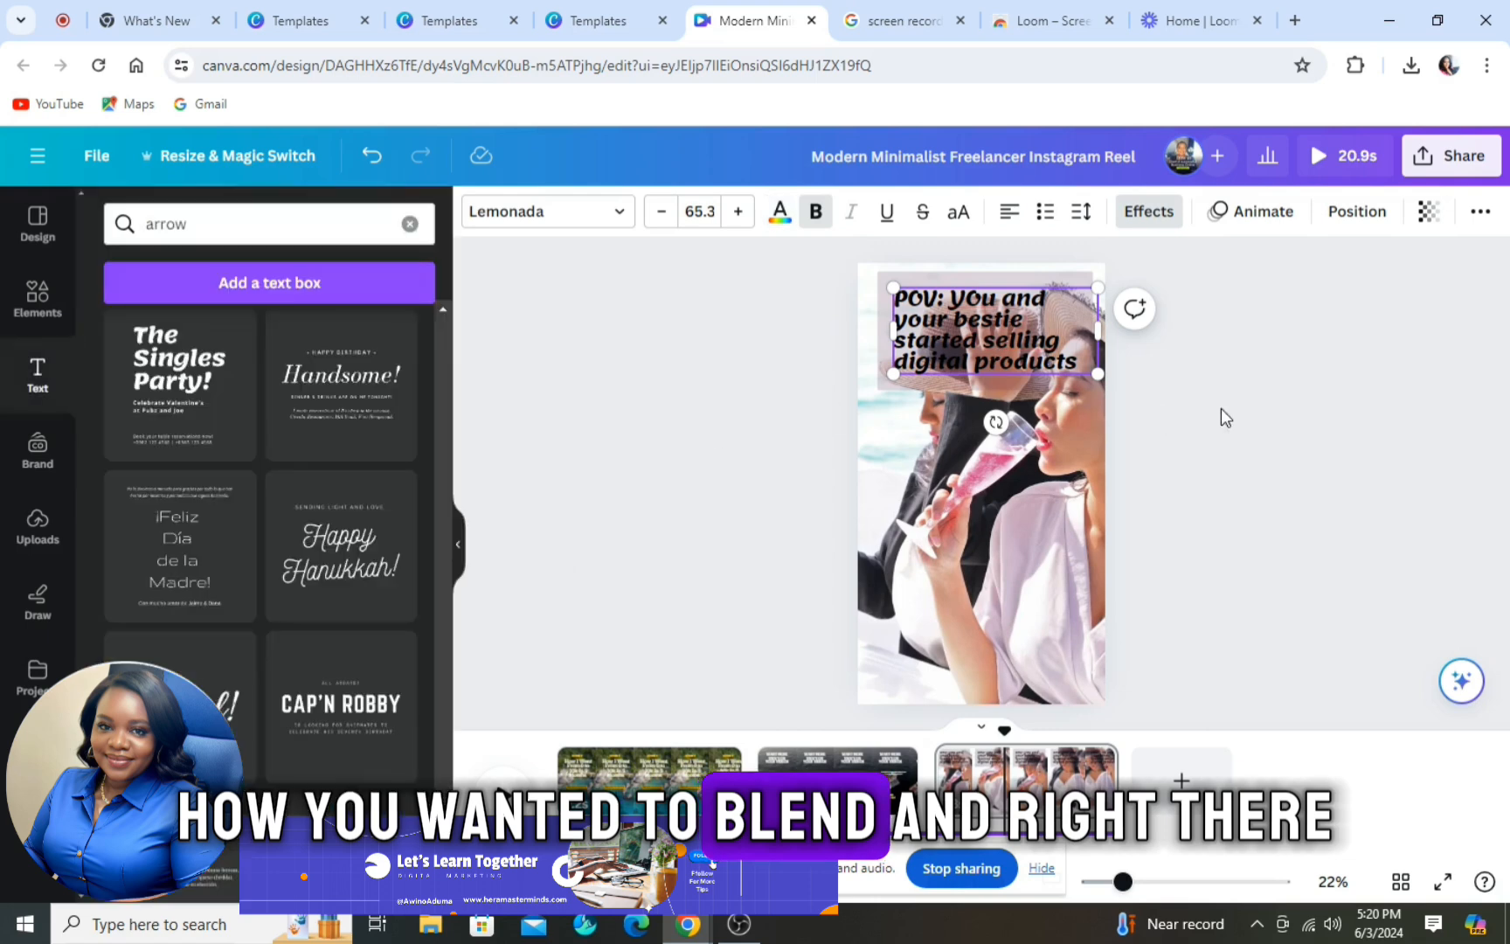
left_click(997, 351)
left_click(780, 212)
left_click(170, 400)
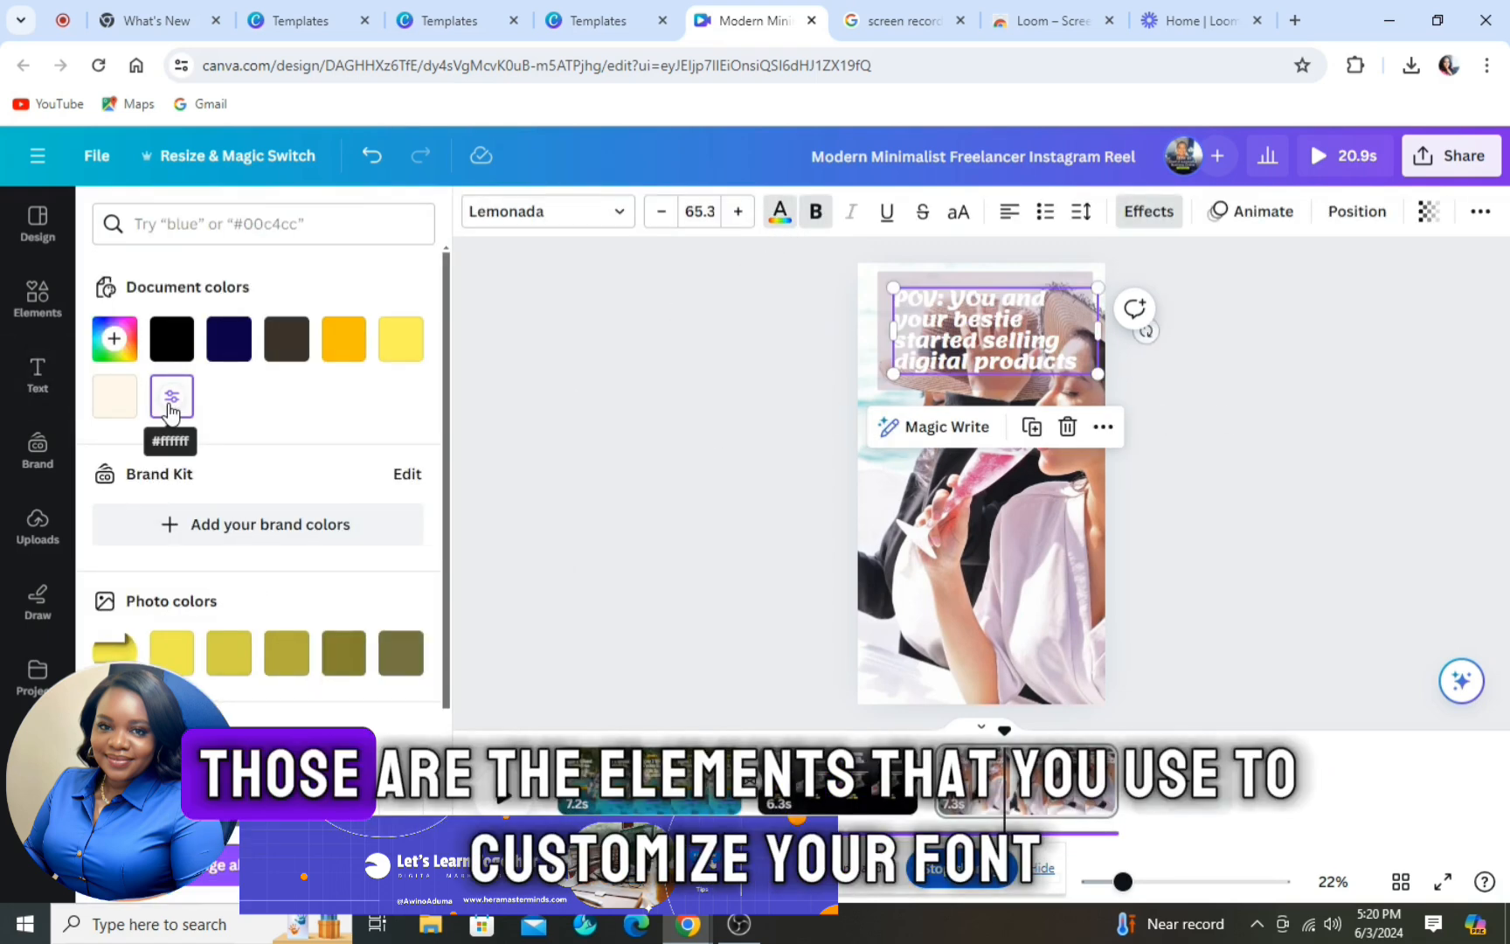
left_click(188, 347)
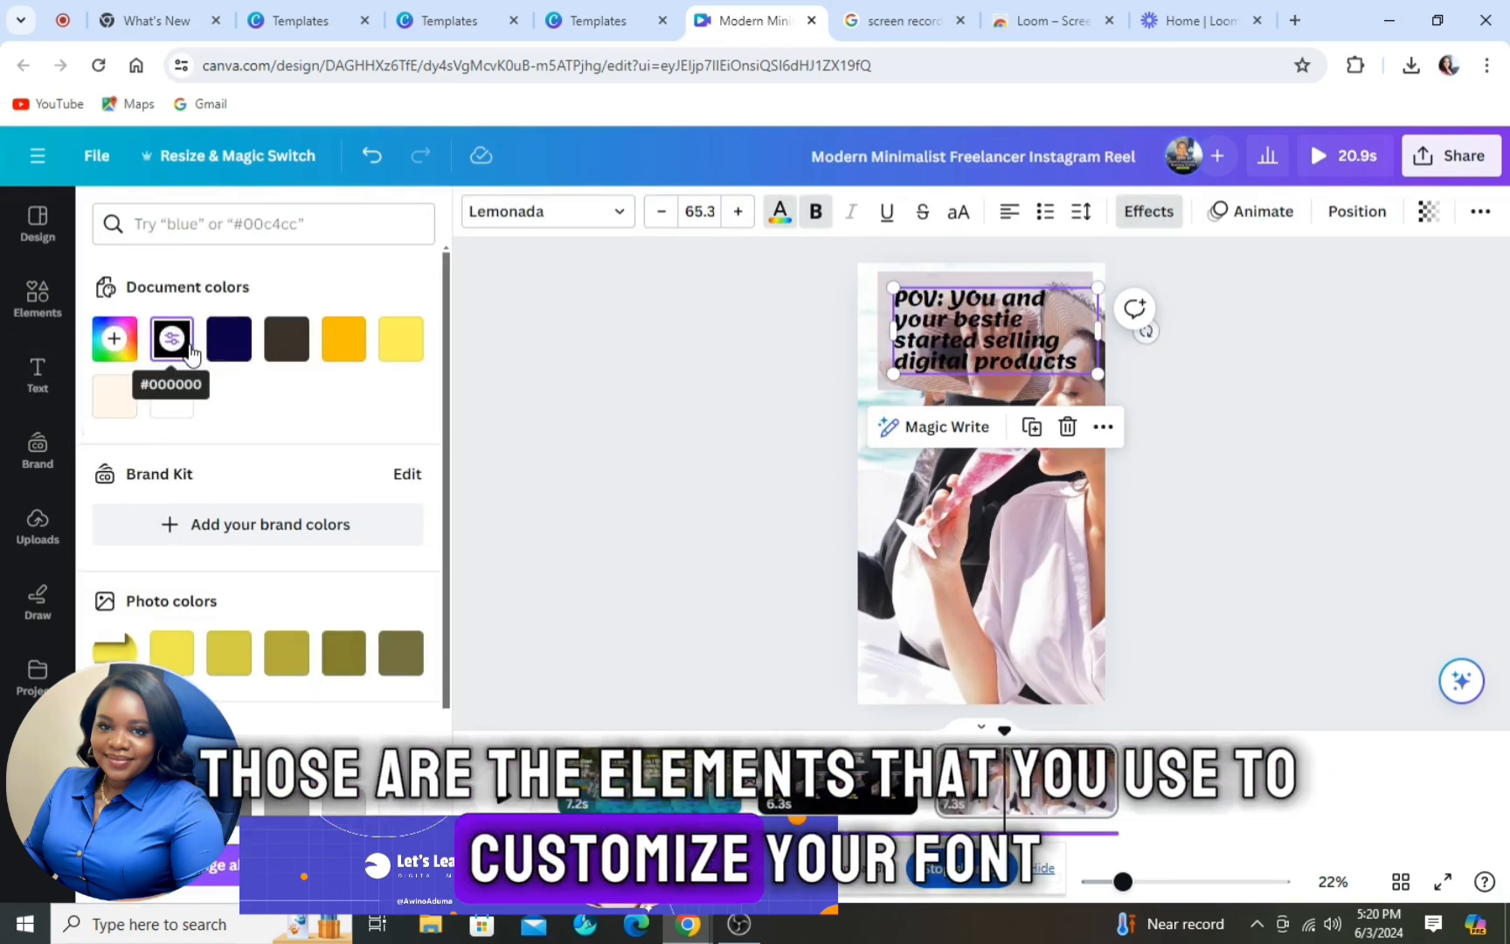
left_click(1299, 644)
Step: Search the elements for "fun" and place the pink FUN sticker on the lower left of the page
left_click(410, 225)
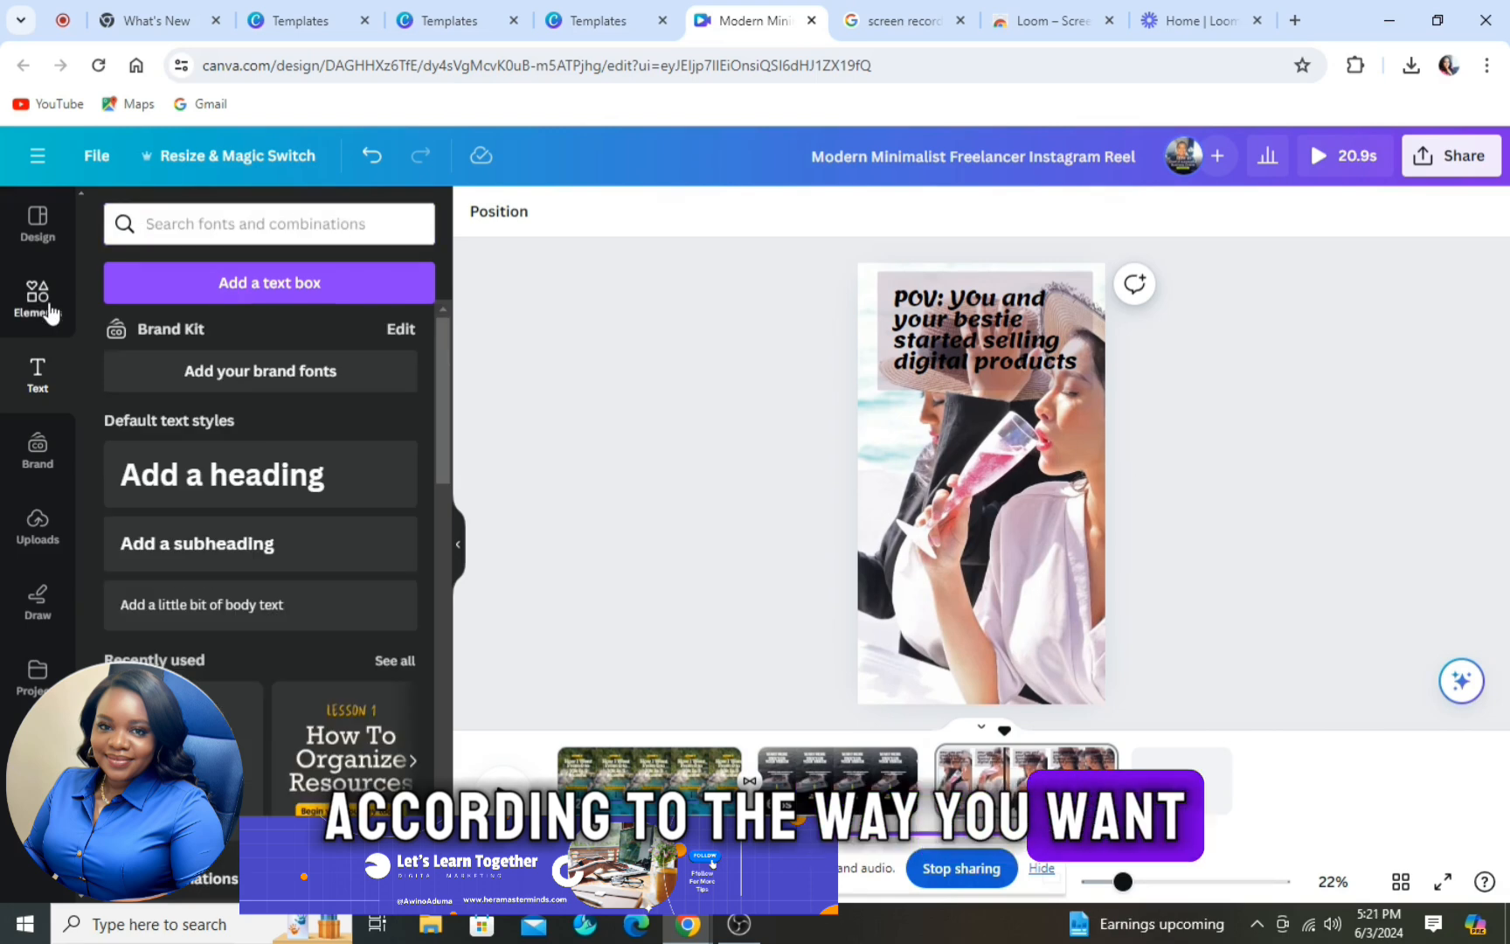
left_click(47, 308)
left_click(380, 227)
type("fun")
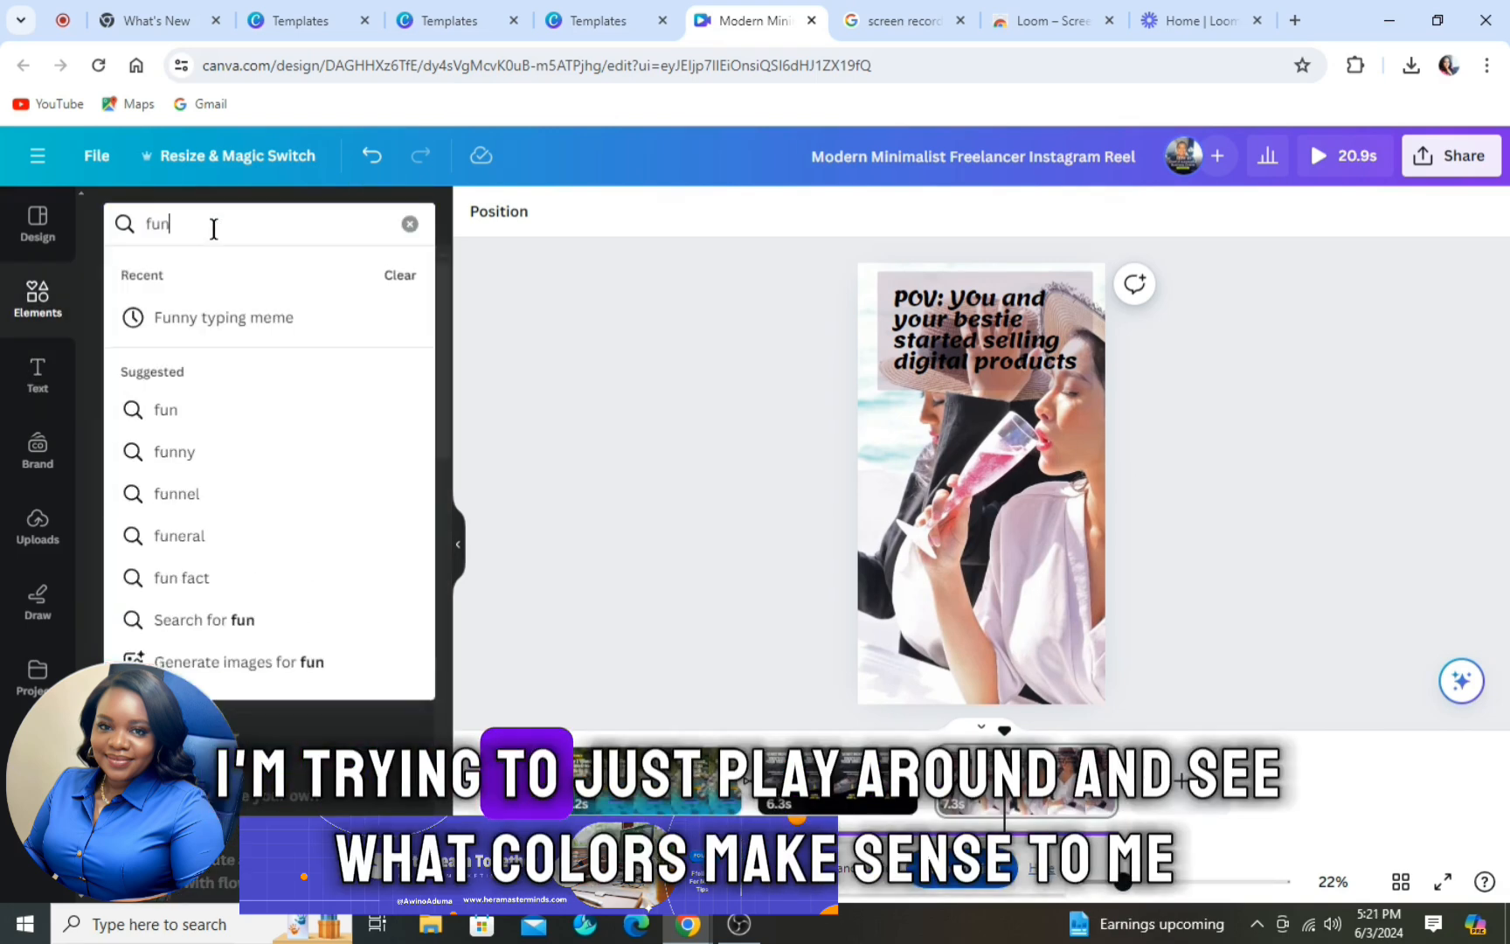
left_click(160, 408)
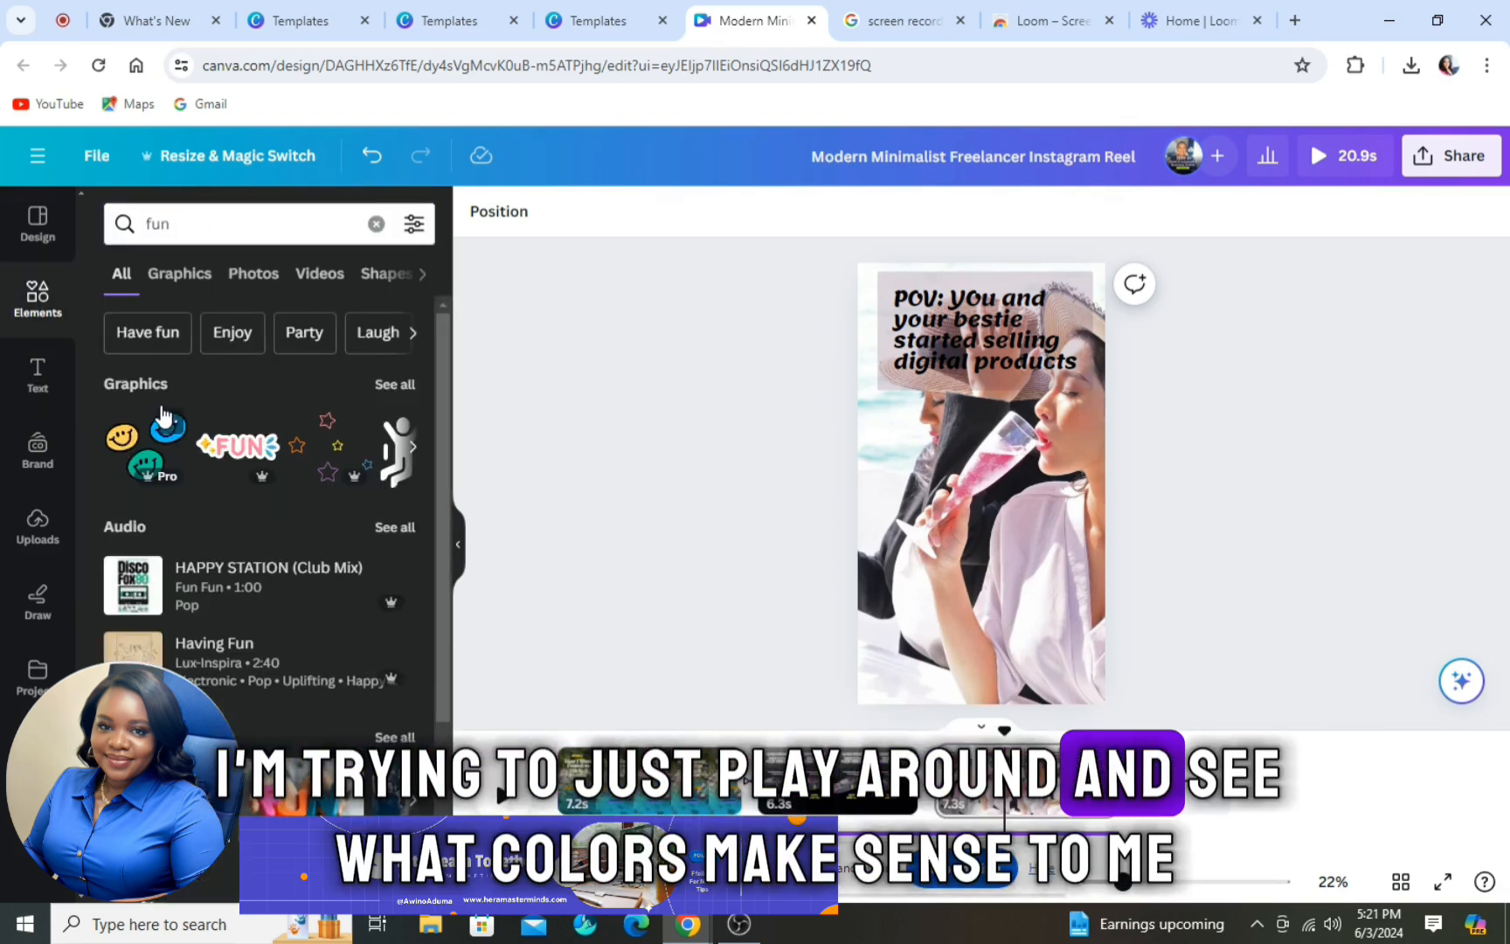
left_click(237, 445)
left_click_drag(978, 417, 929, 568)
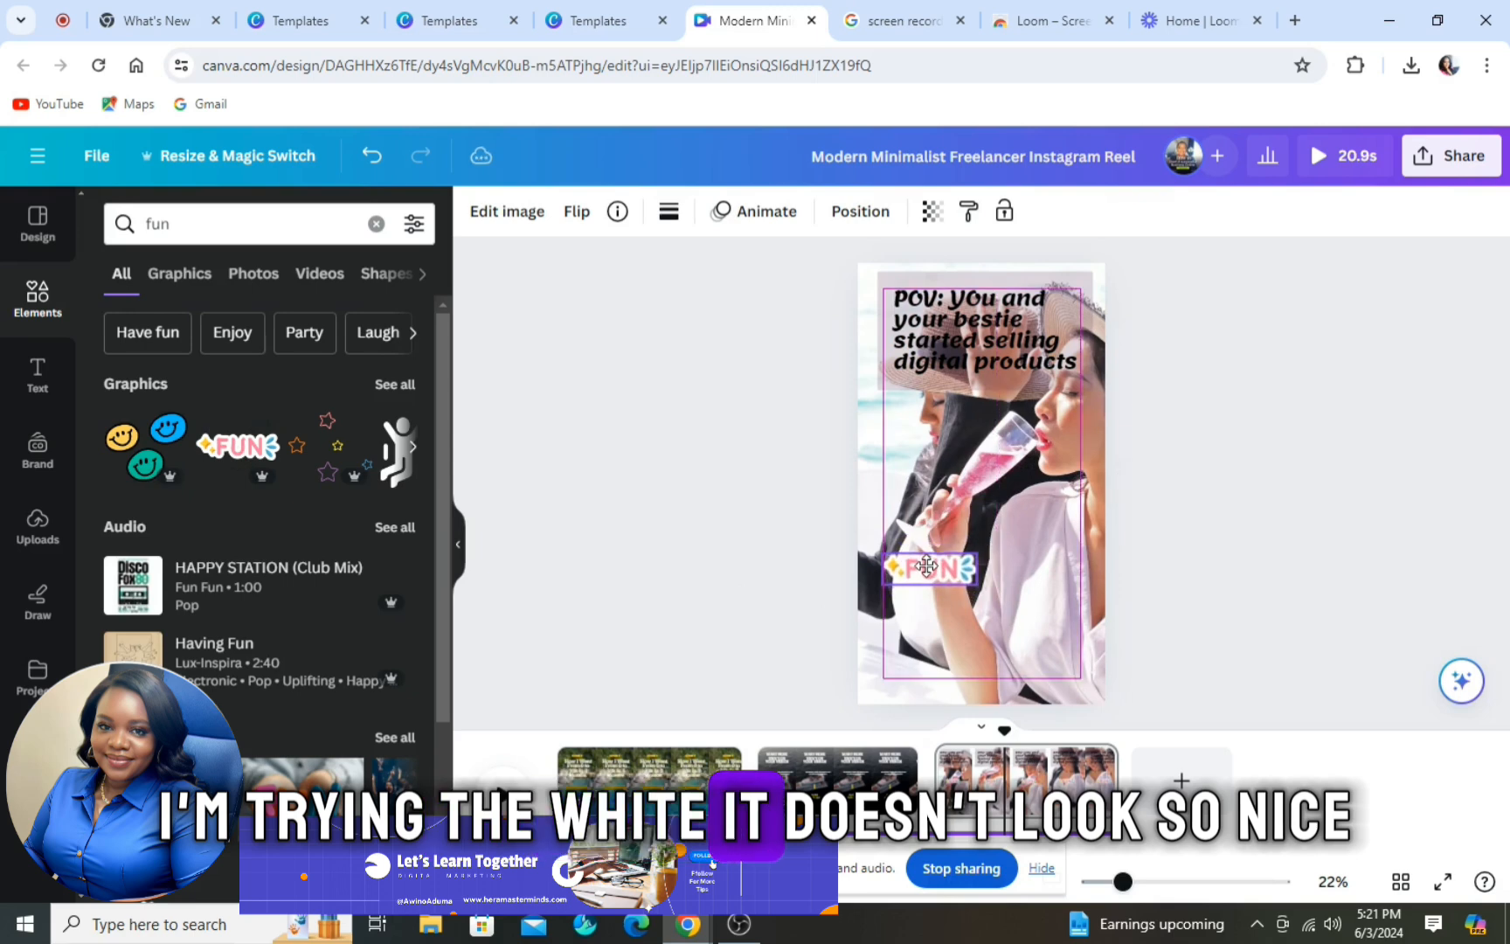
Step: Search the elements for "vacations" and place the VACATION word sticker to the lower right of the FUN sticker
left_click(376, 223)
left_click(318, 225)
type("vacations")
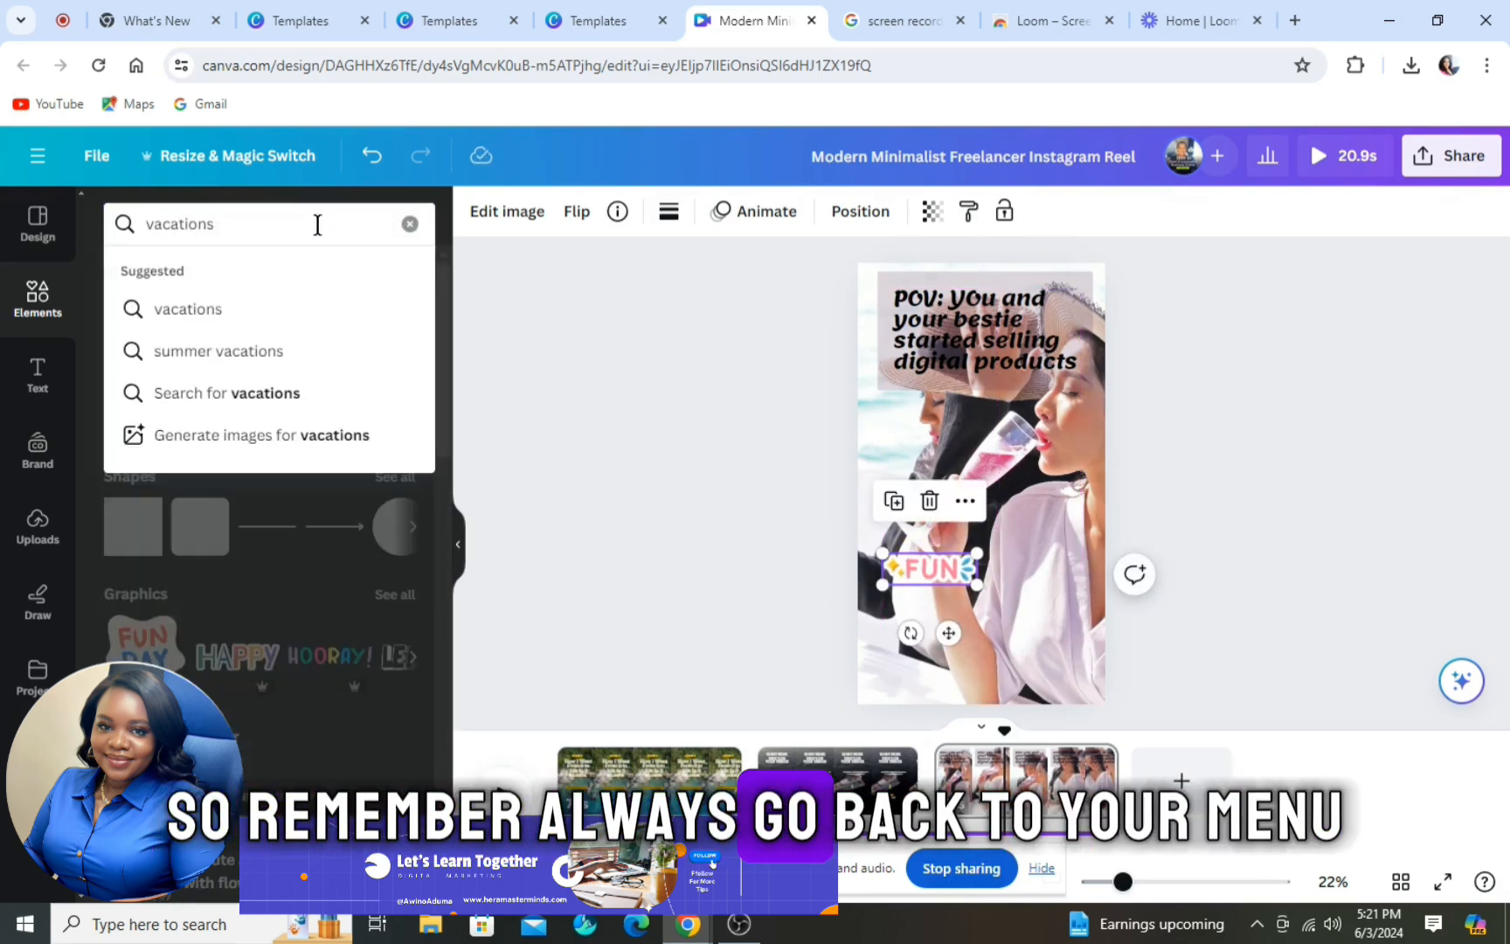
left_click(184, 308)
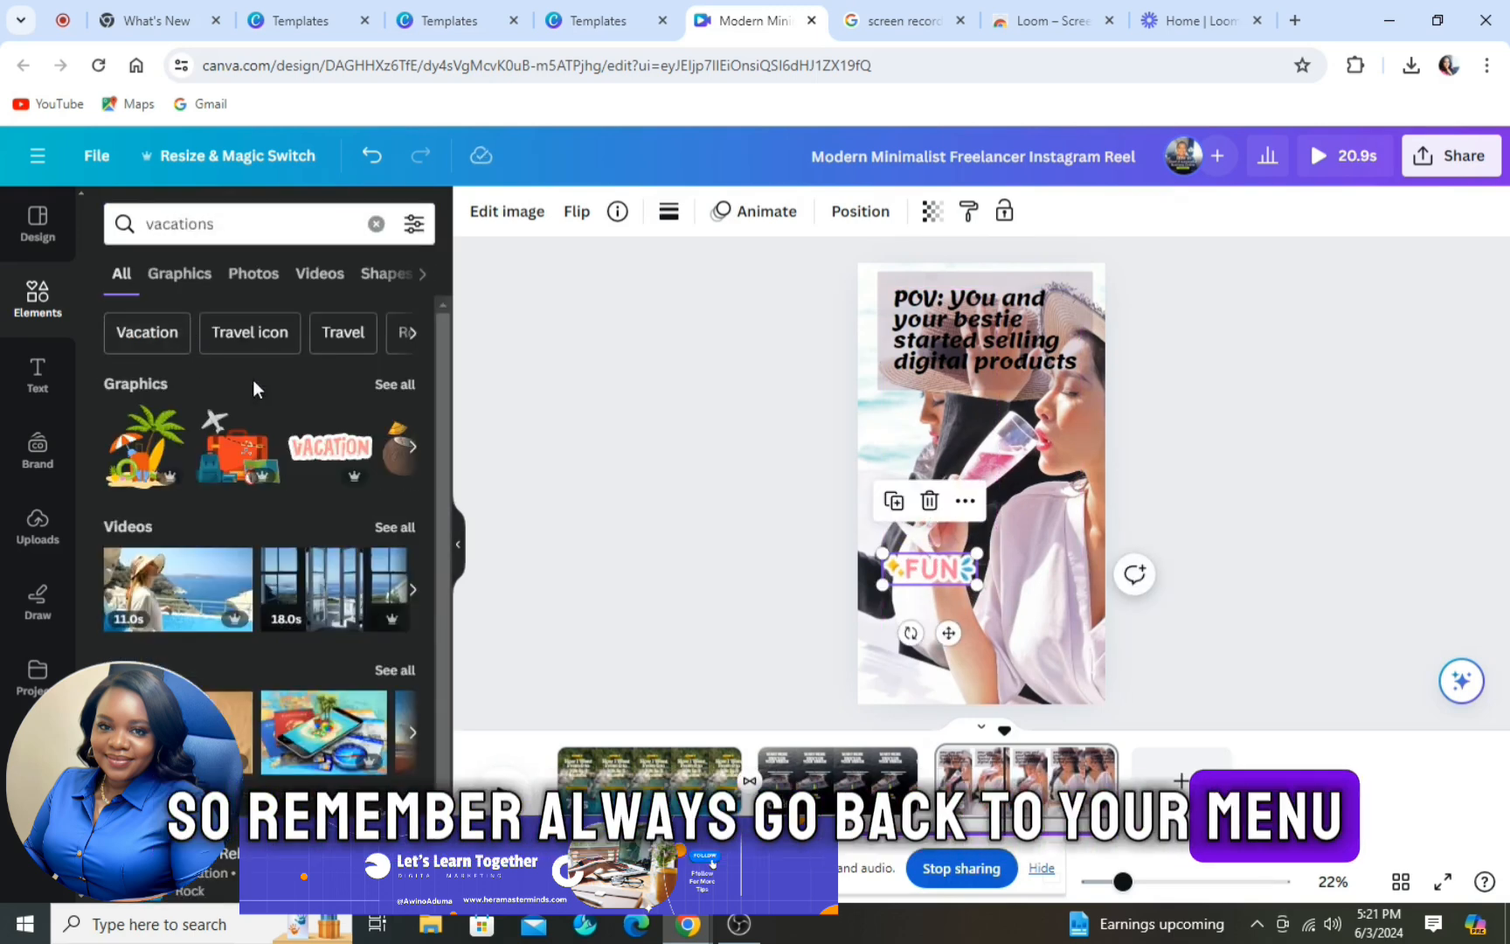
left_click(330, 446)
left_click_drag(977, 482, 1030, 601)
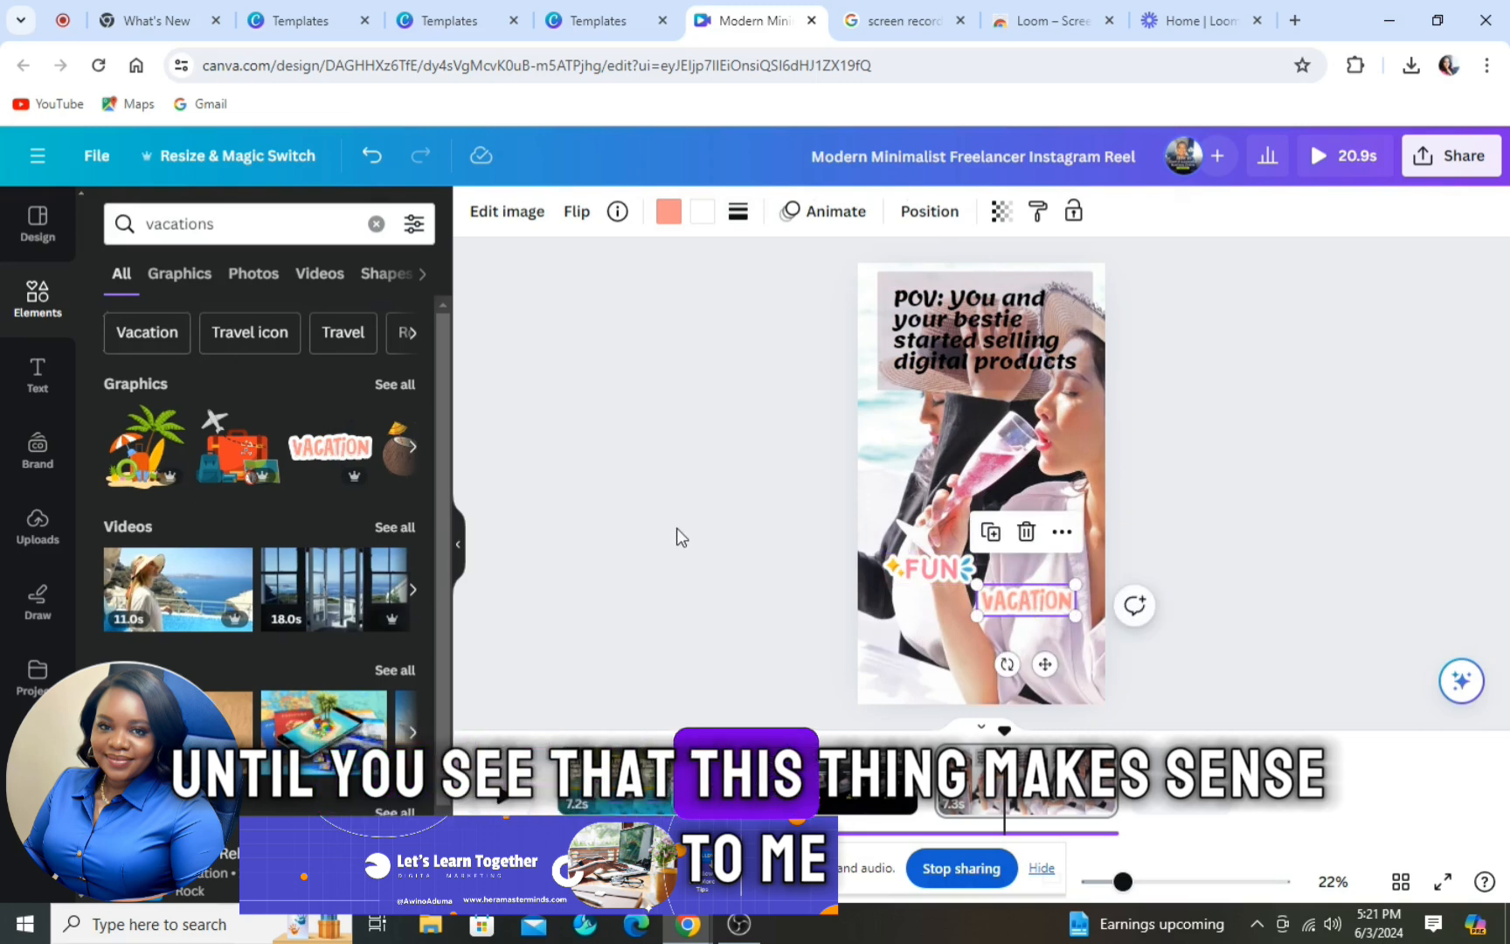
Step: Apply the Fade animation to both the FUN and VACATION stickers
left_click(928, 568)
left_click(765, 215)
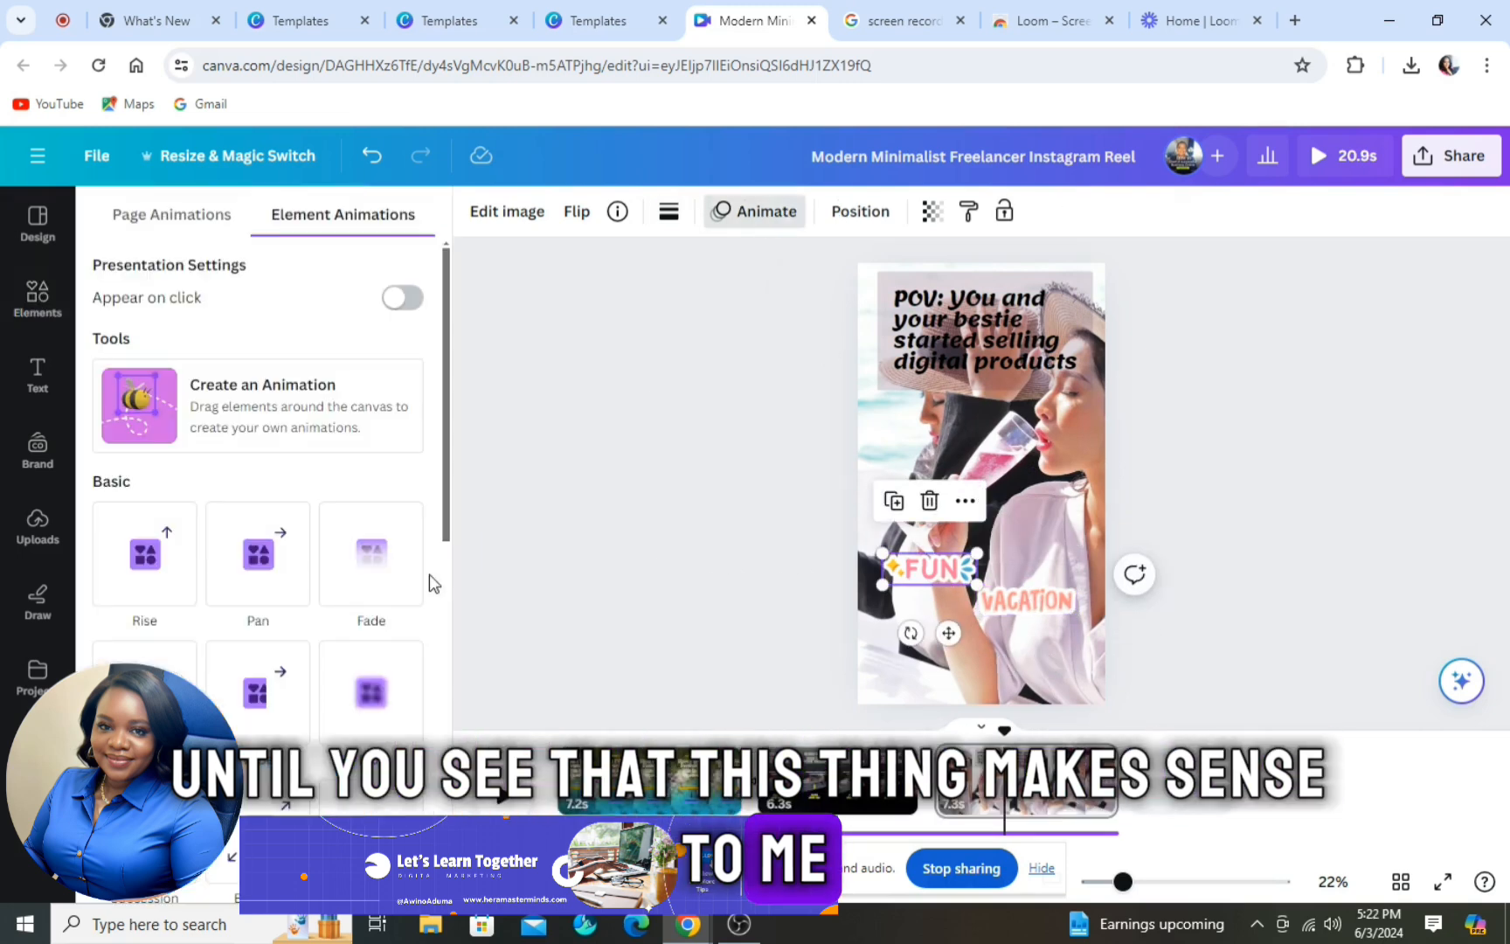
left_click(378, 567)
left_click(1016, 621)
left_click(364, 580)
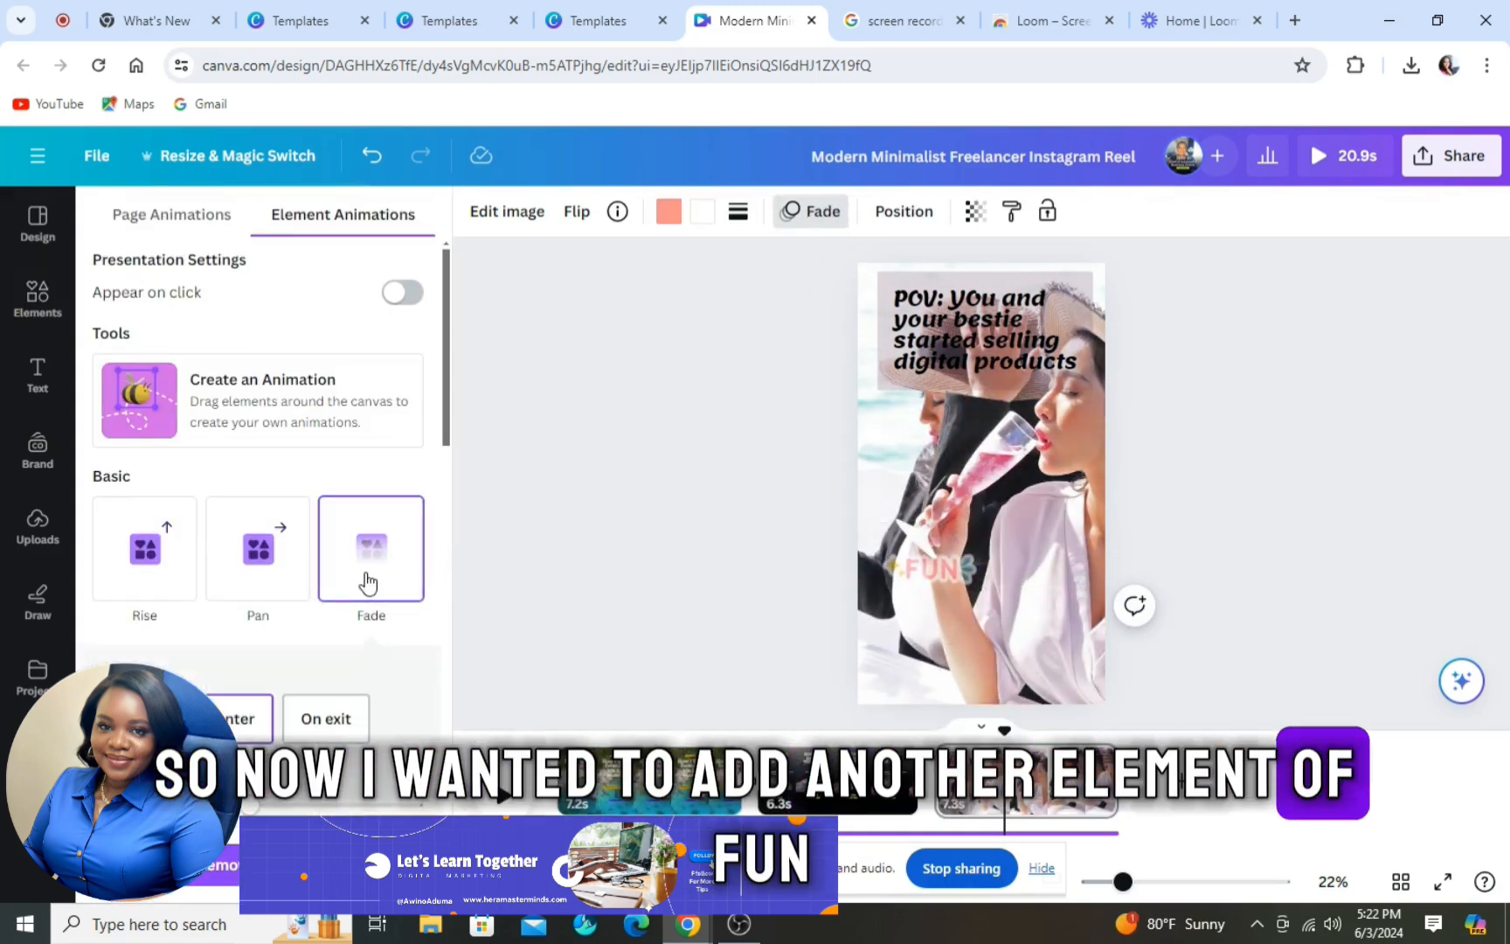
Step: Create a custom animation for the FUN sticker that moves it across the page to the right edge
left_click(980, 334)
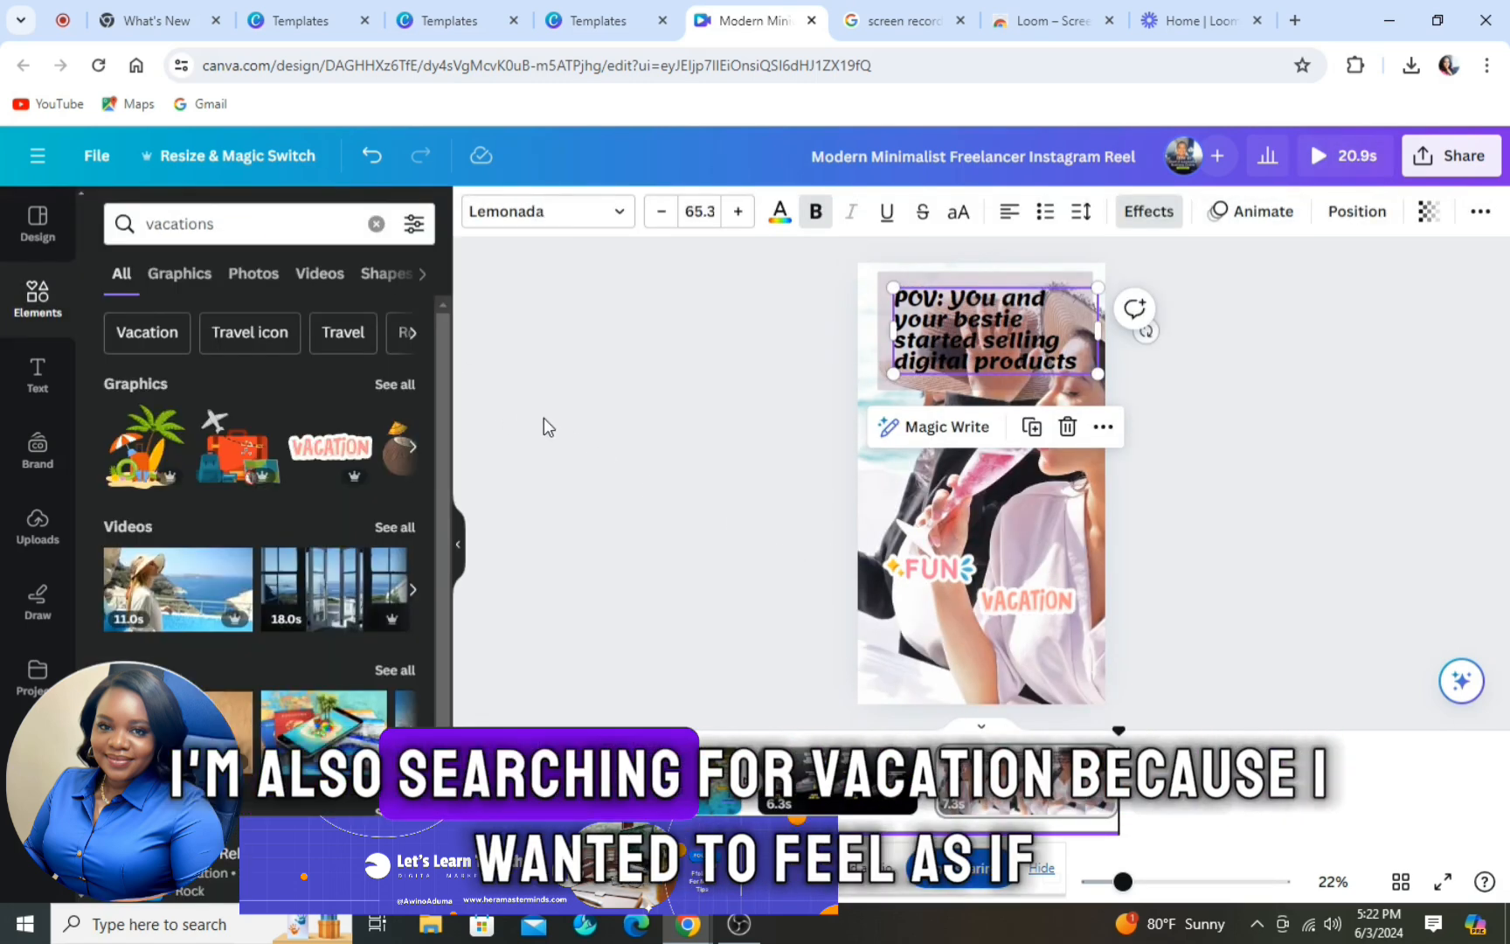
left_click(940, 566)
left_click(737, 215)
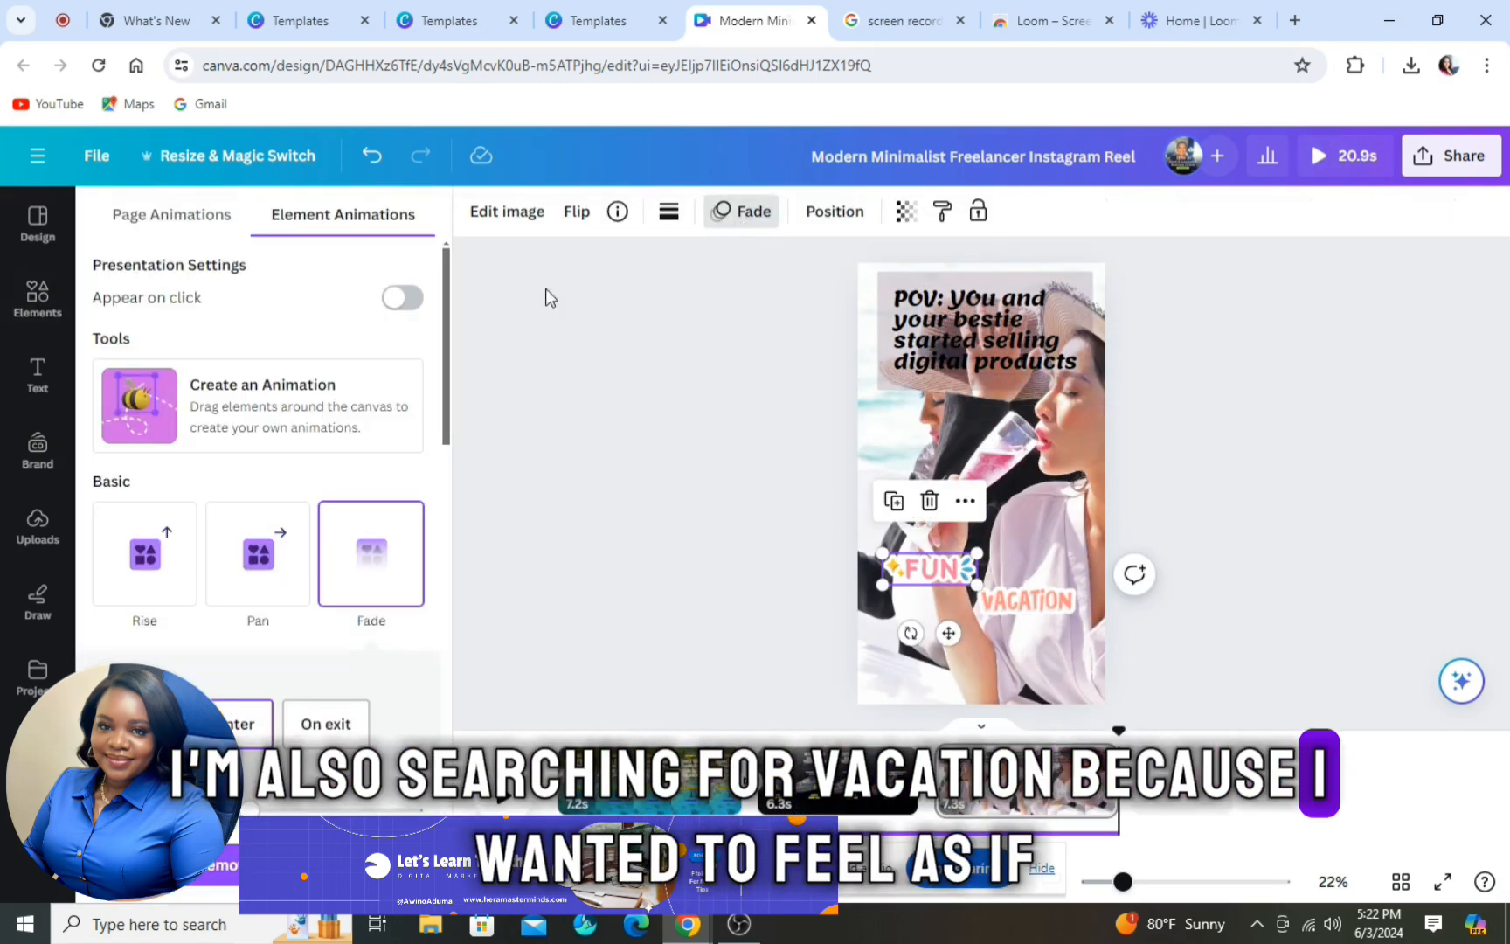
left_click(157, 418)
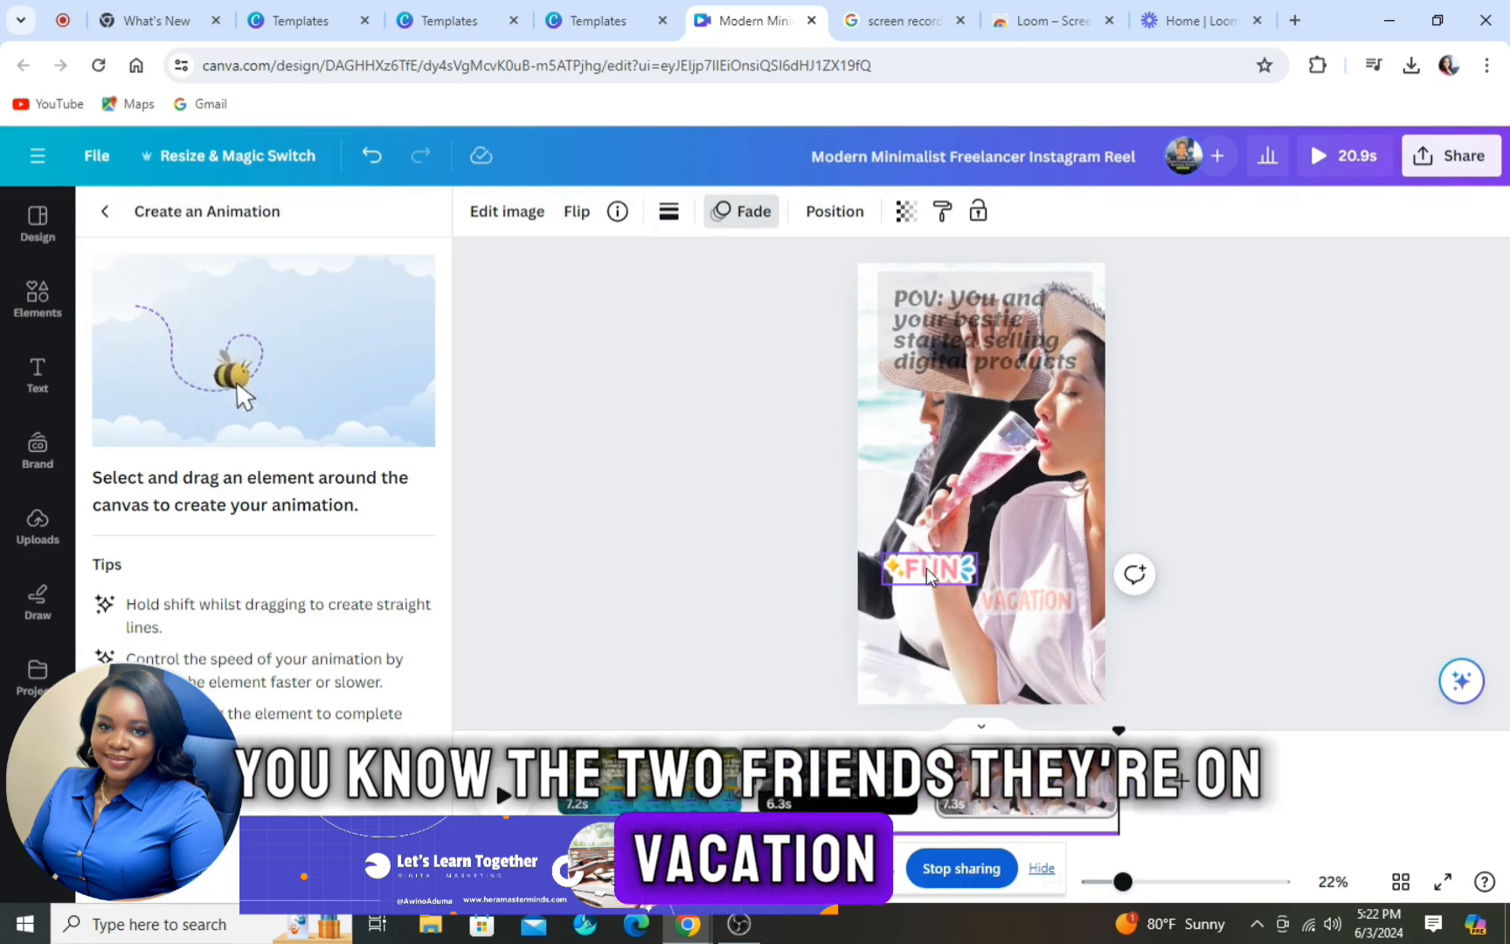
mouse_move(929, 577)
left_mouse_down()
mouse_move(896, 546)
mouse_move(1080, 559)
left_mouse_up()
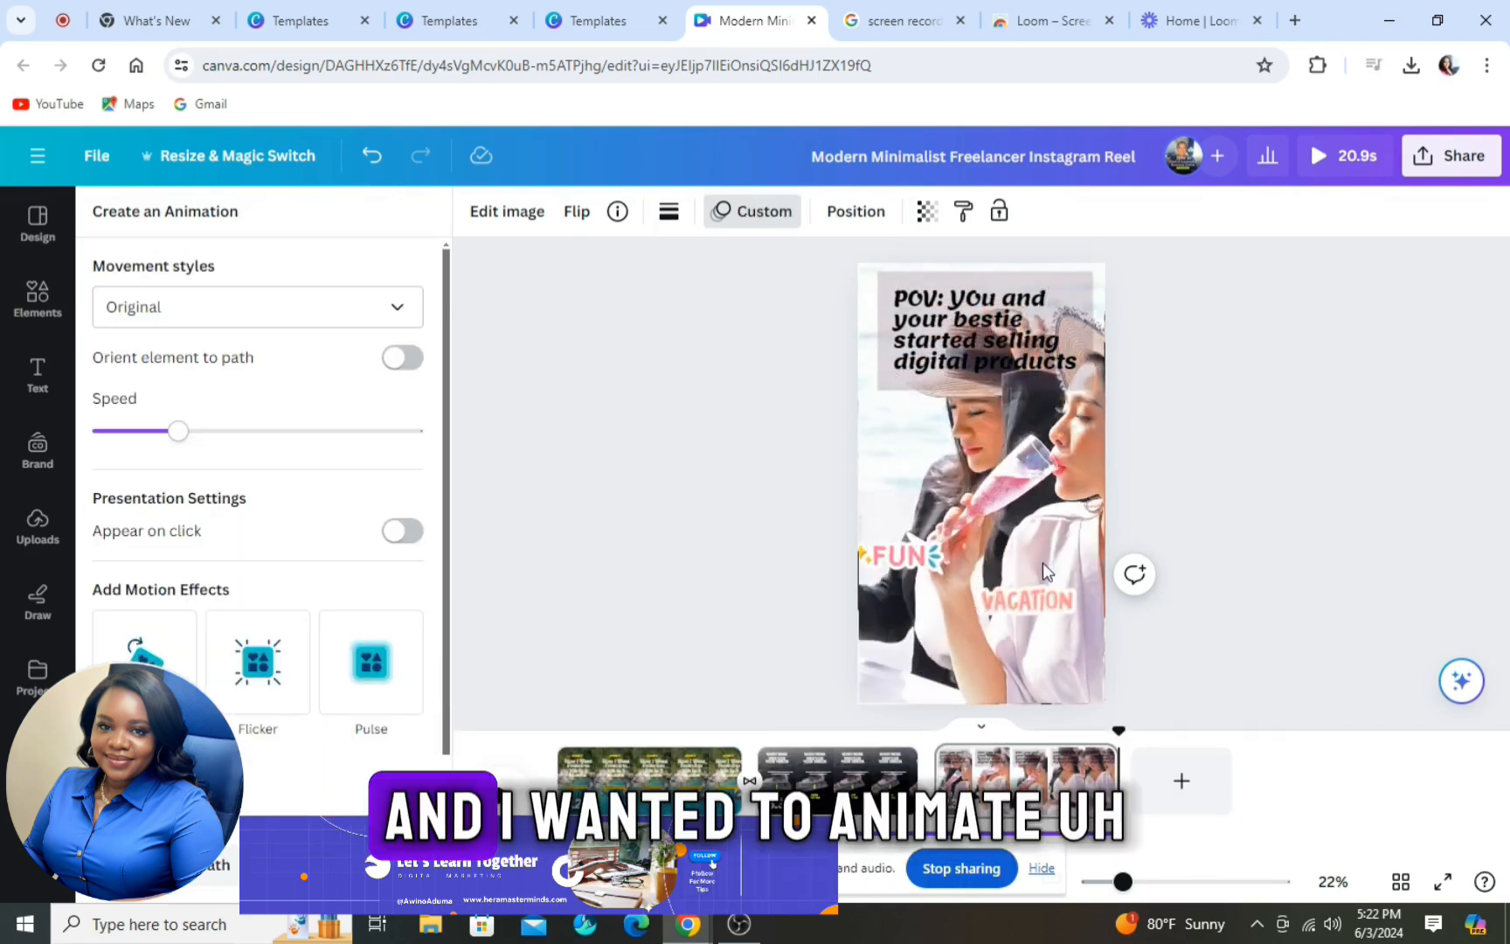
Step: Create a custom animation for the VACATION sticker by tracing a short path around its spot
left_click(1032, 605)
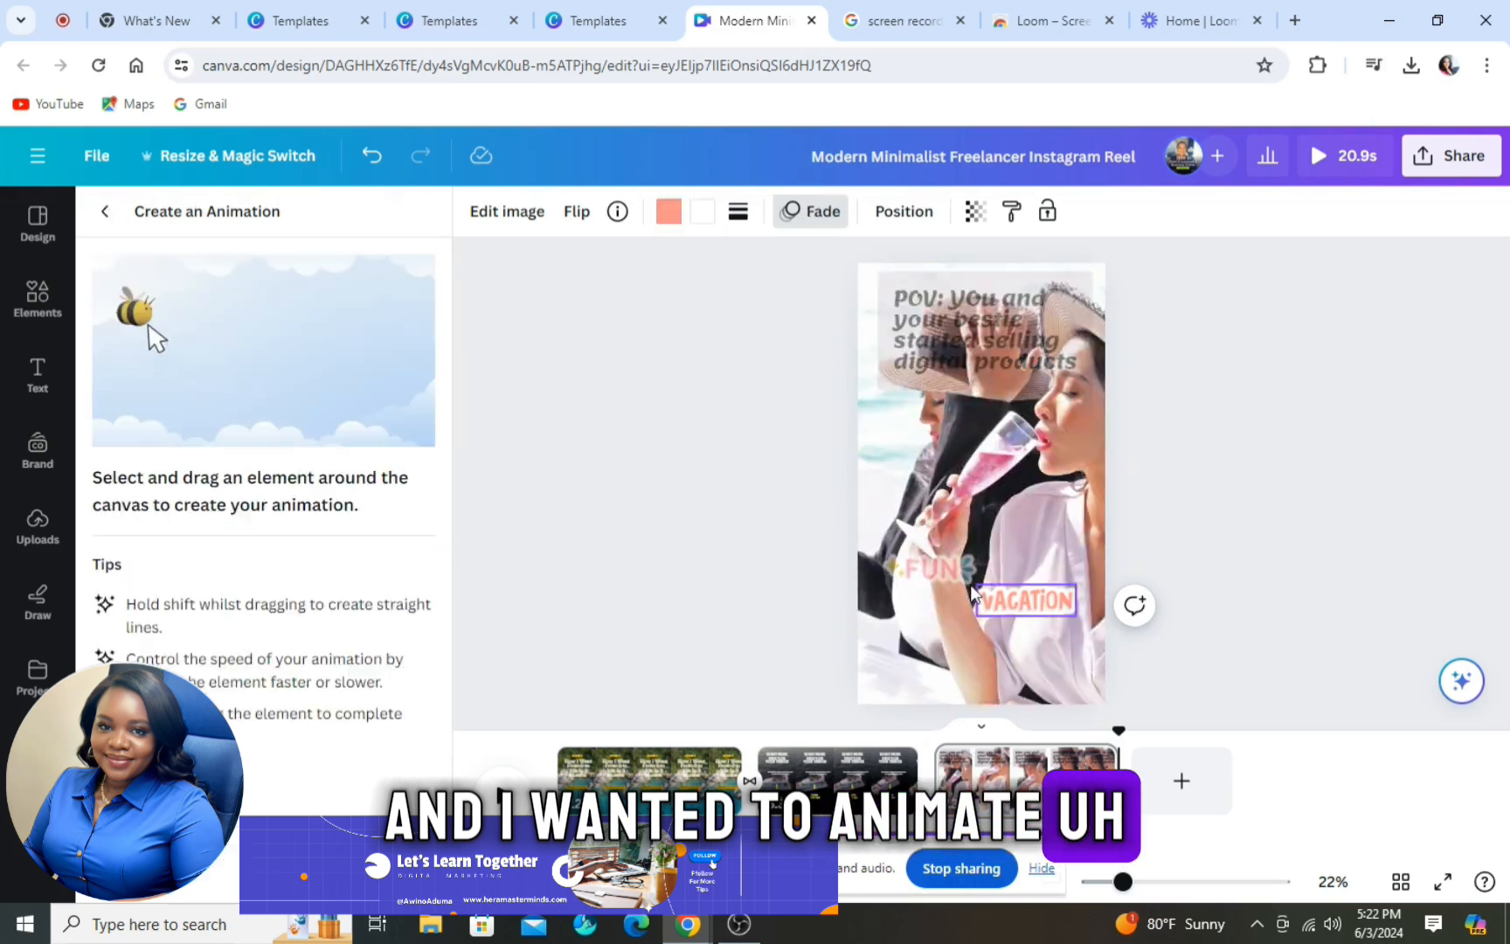
left_click(805, 218)
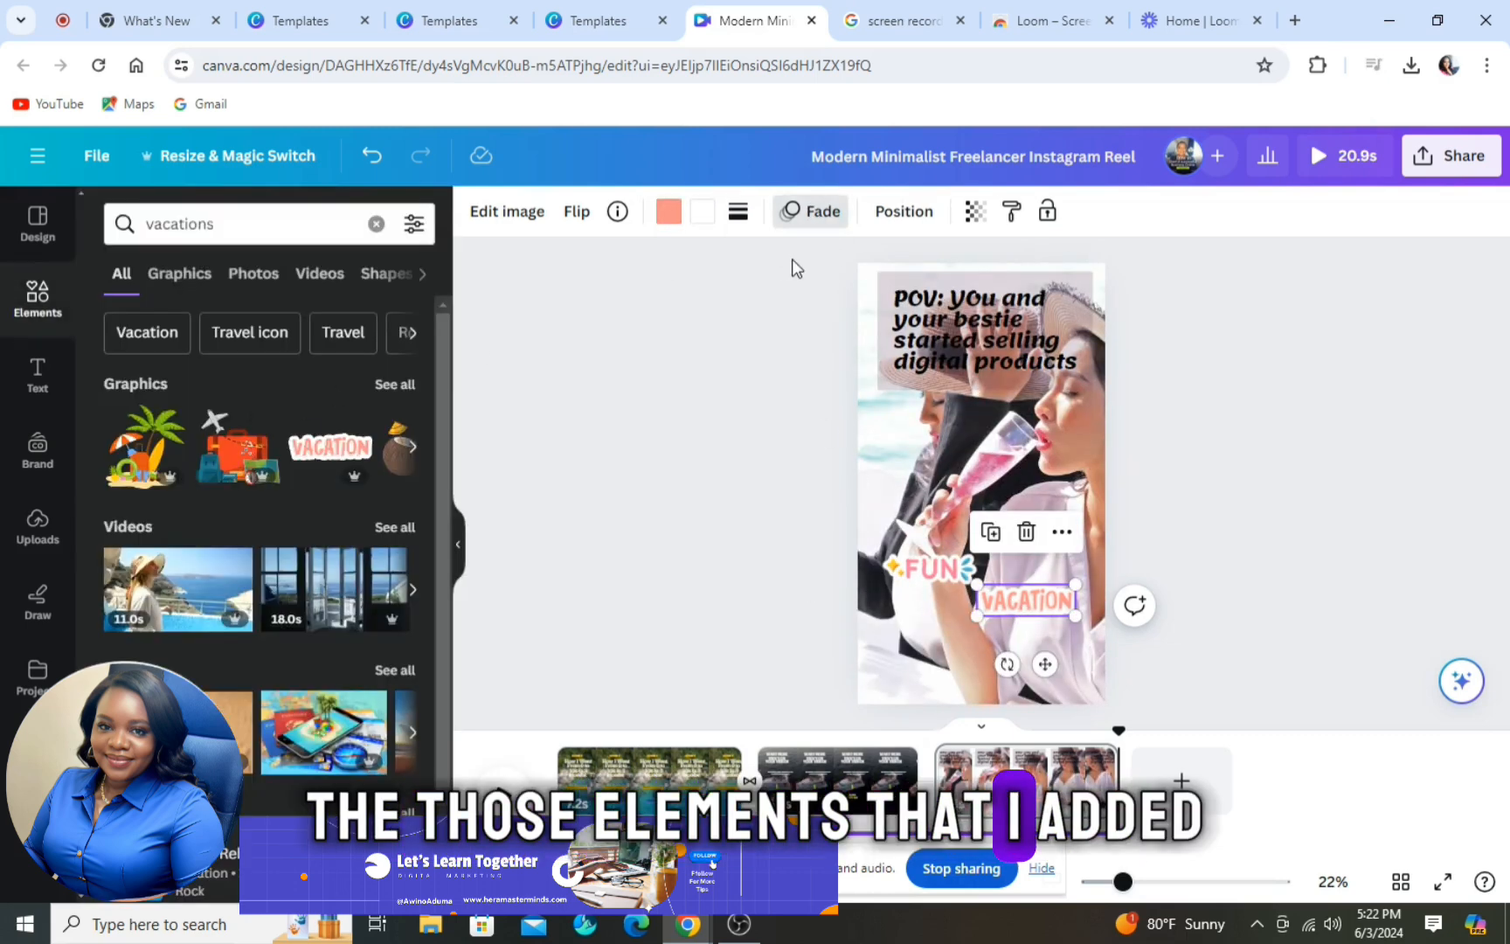
left_click(186, 404)
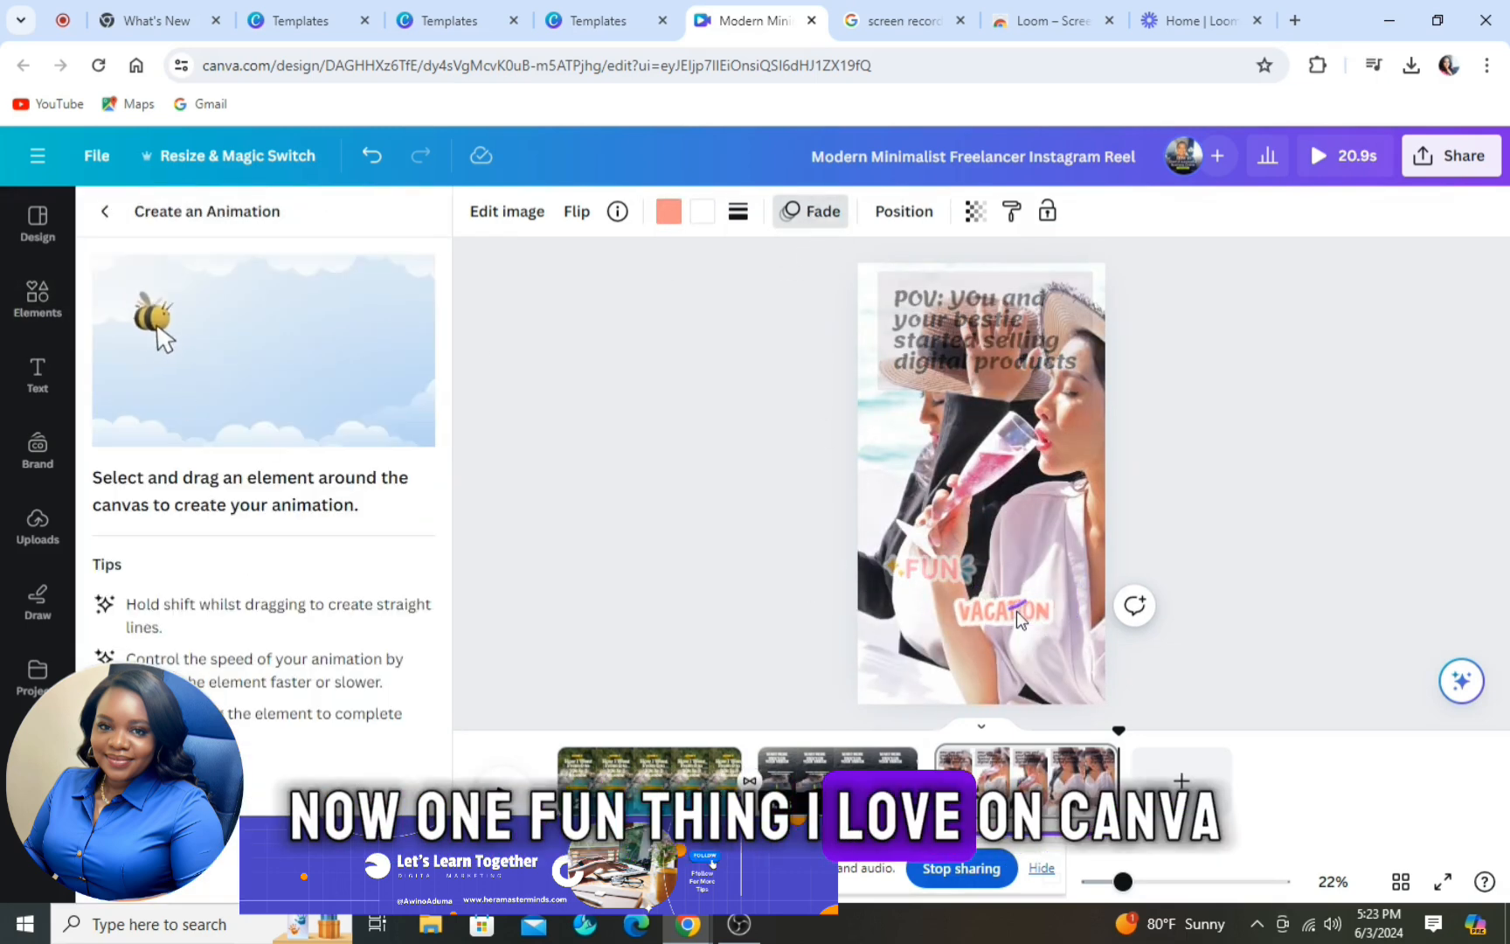
mouse_move(1016, 611)
left_mouse_down()
mouse_move(899, 600)
mouse_move(1073, 612)
left_mouse_up()
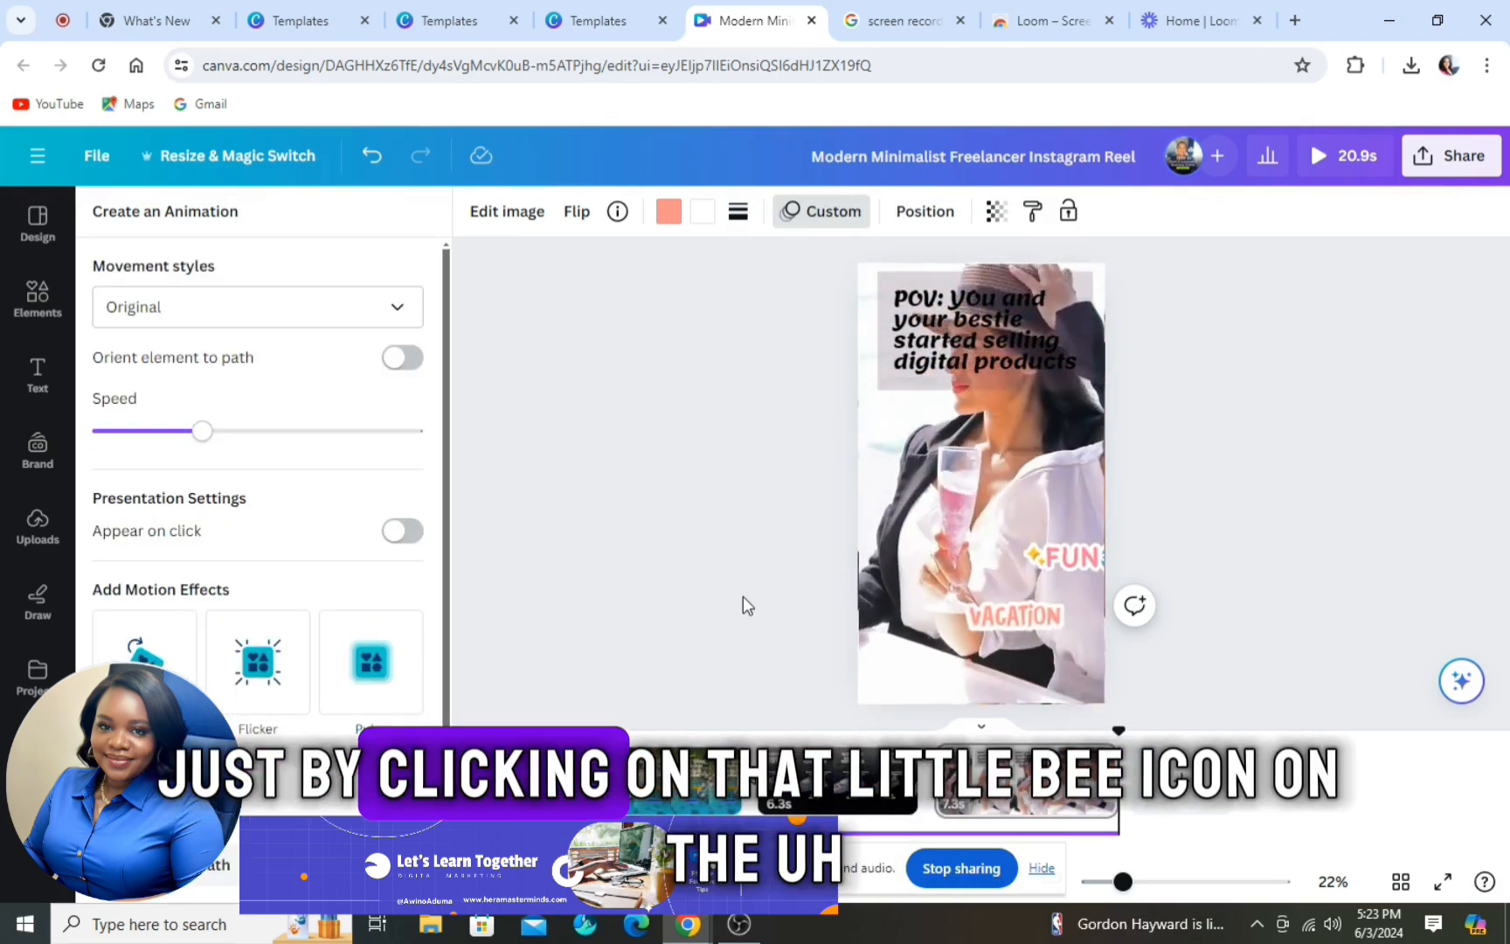
left_click(622, 401)
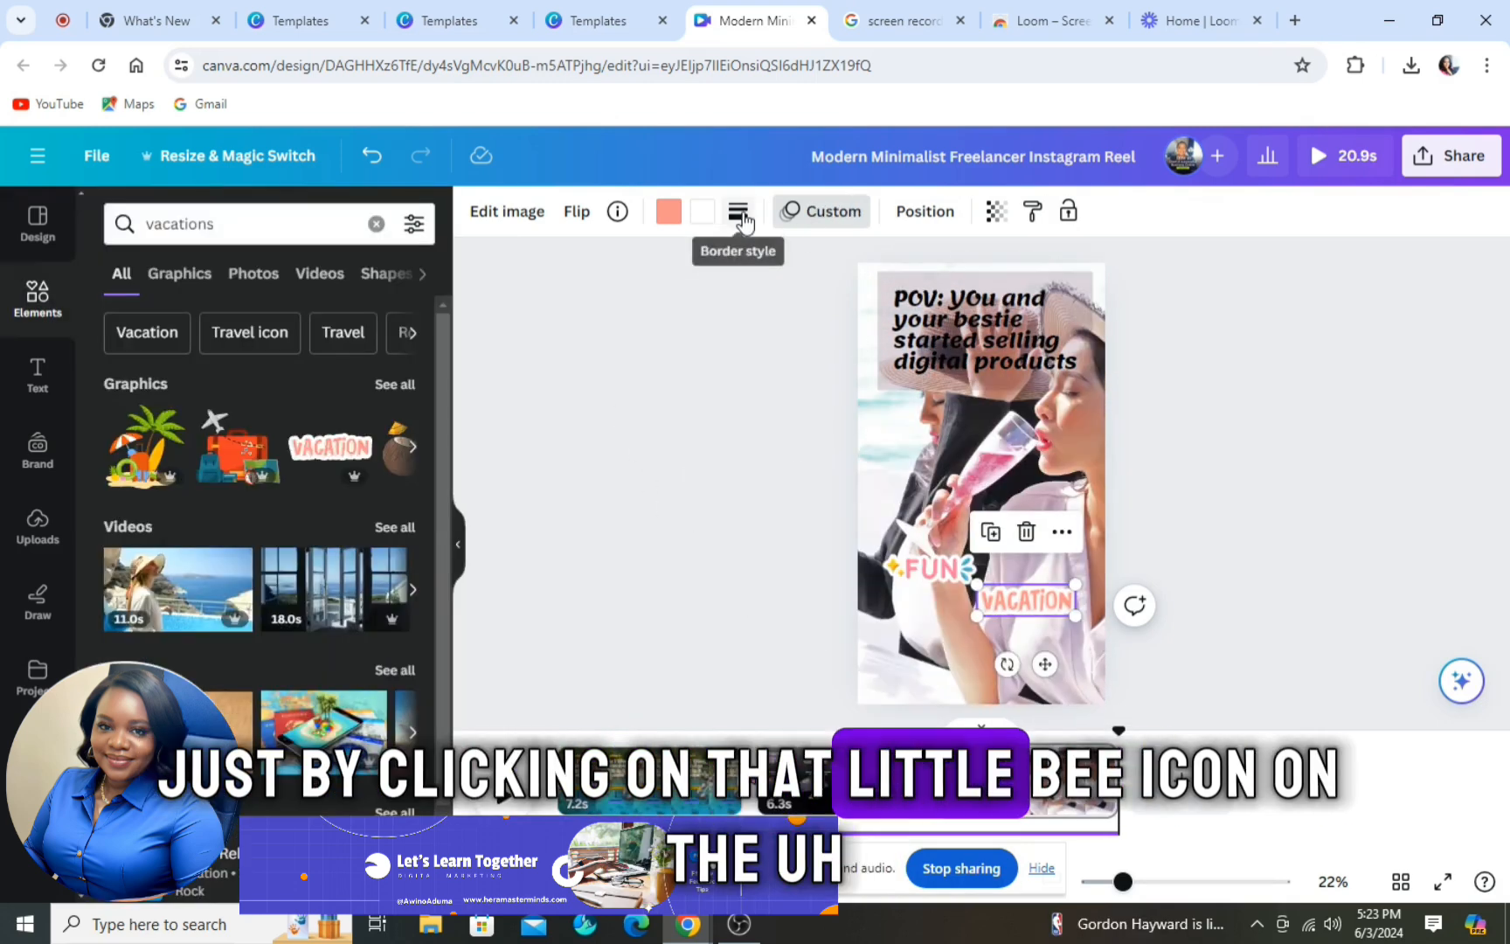
Step: Search the elements for "only" and show all matching graphics
left_click(377, 225)
type("only")
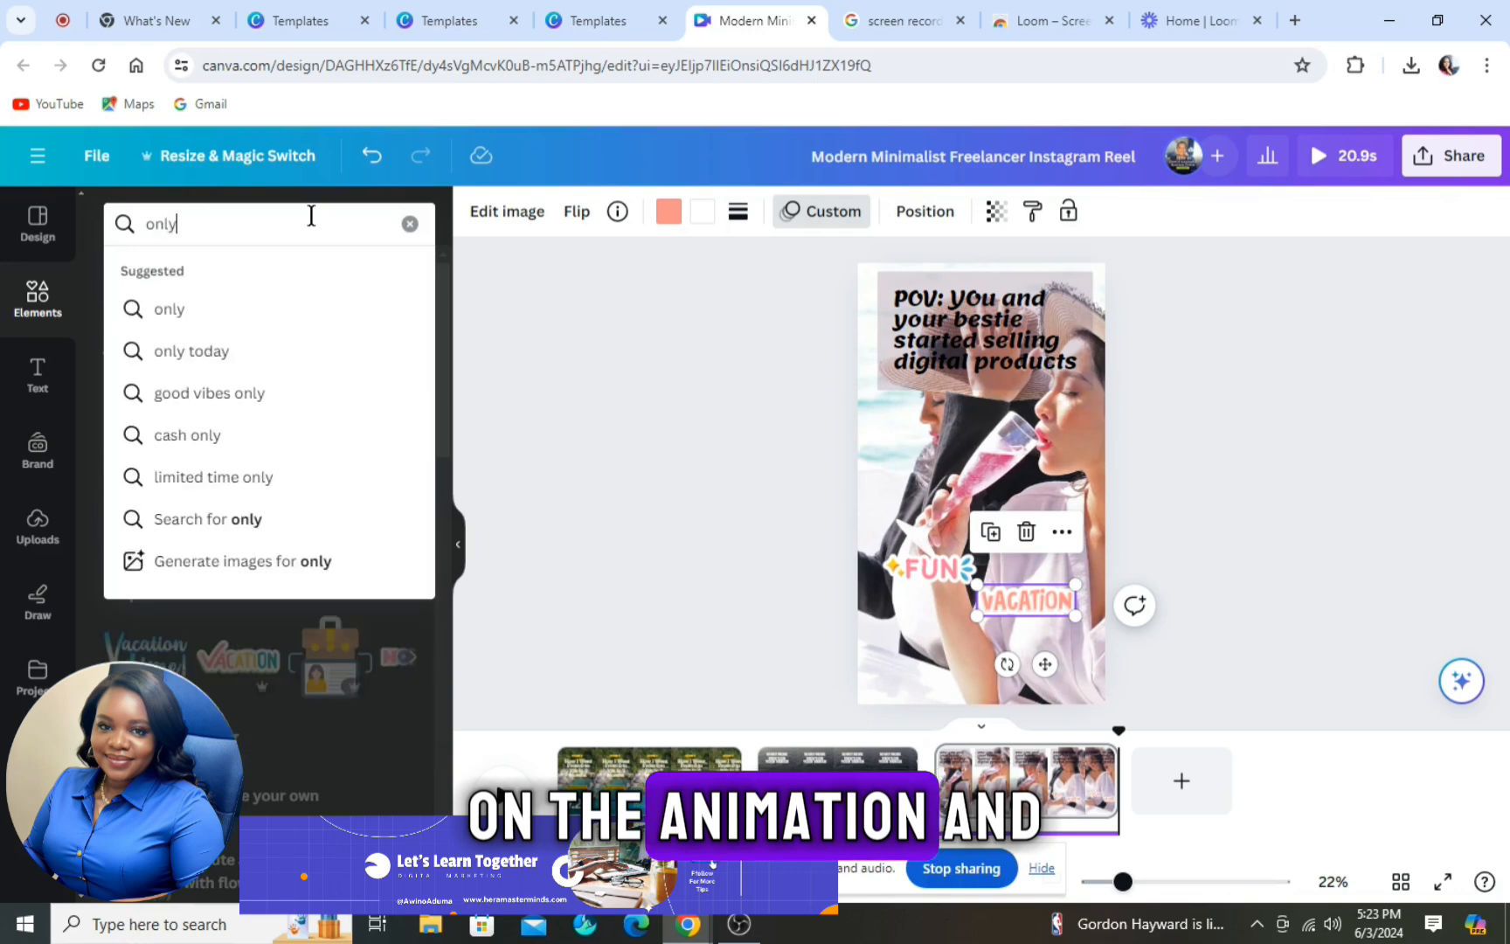
left_click(178, 322)
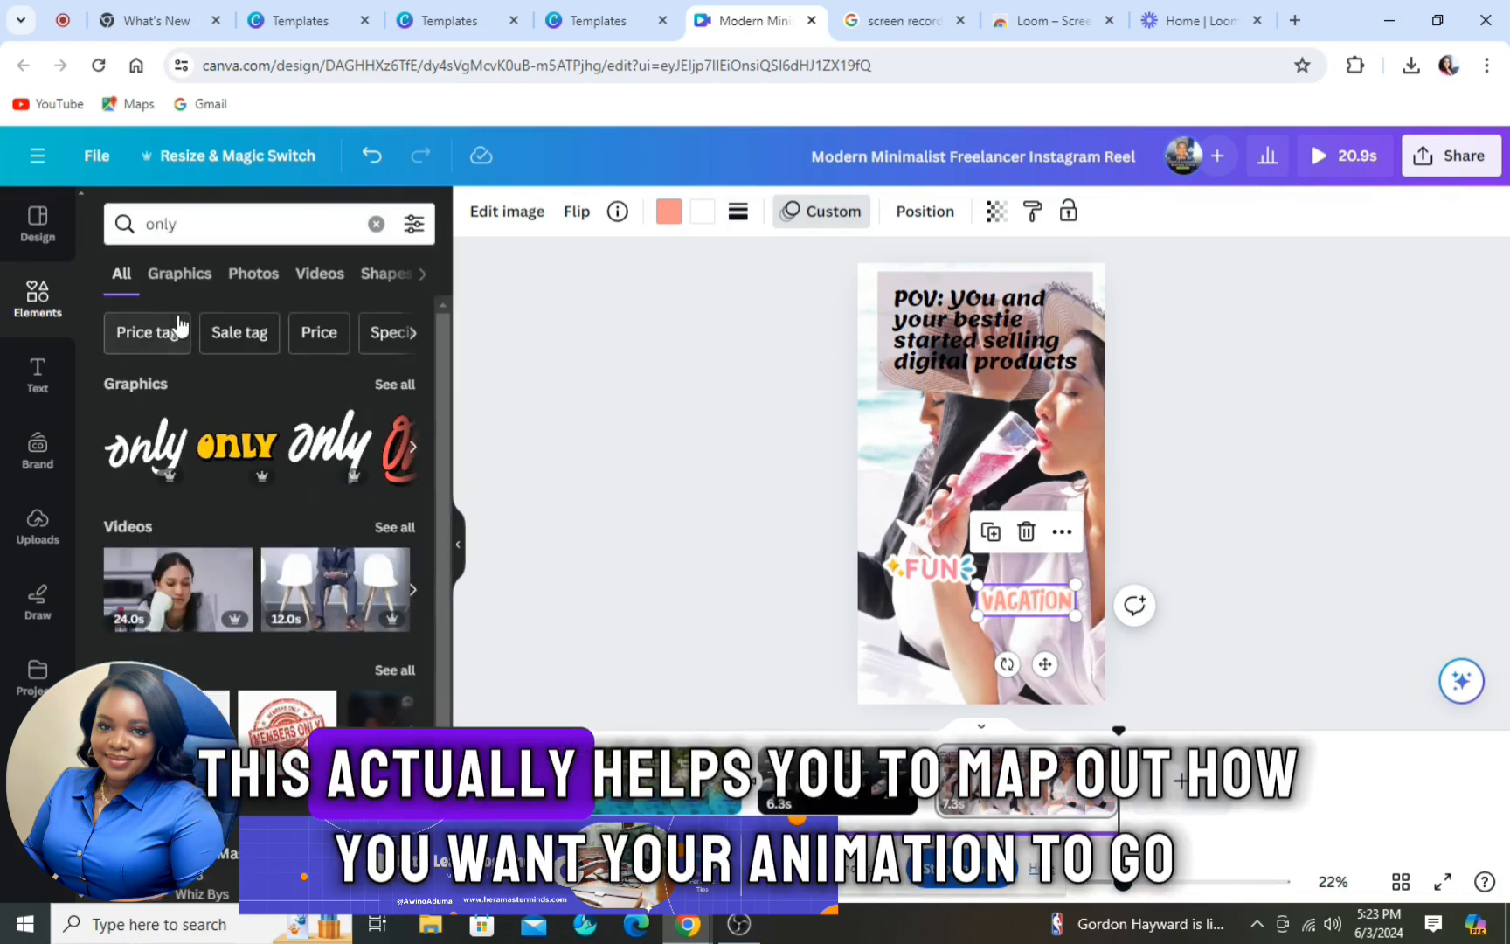
left_click(394, 387)
Step: Add the yellow ONLY word graphic to the besties reel, make it smaller and place it below the FUN and VACATION stickers
scroll(394, 402, "down", 5)
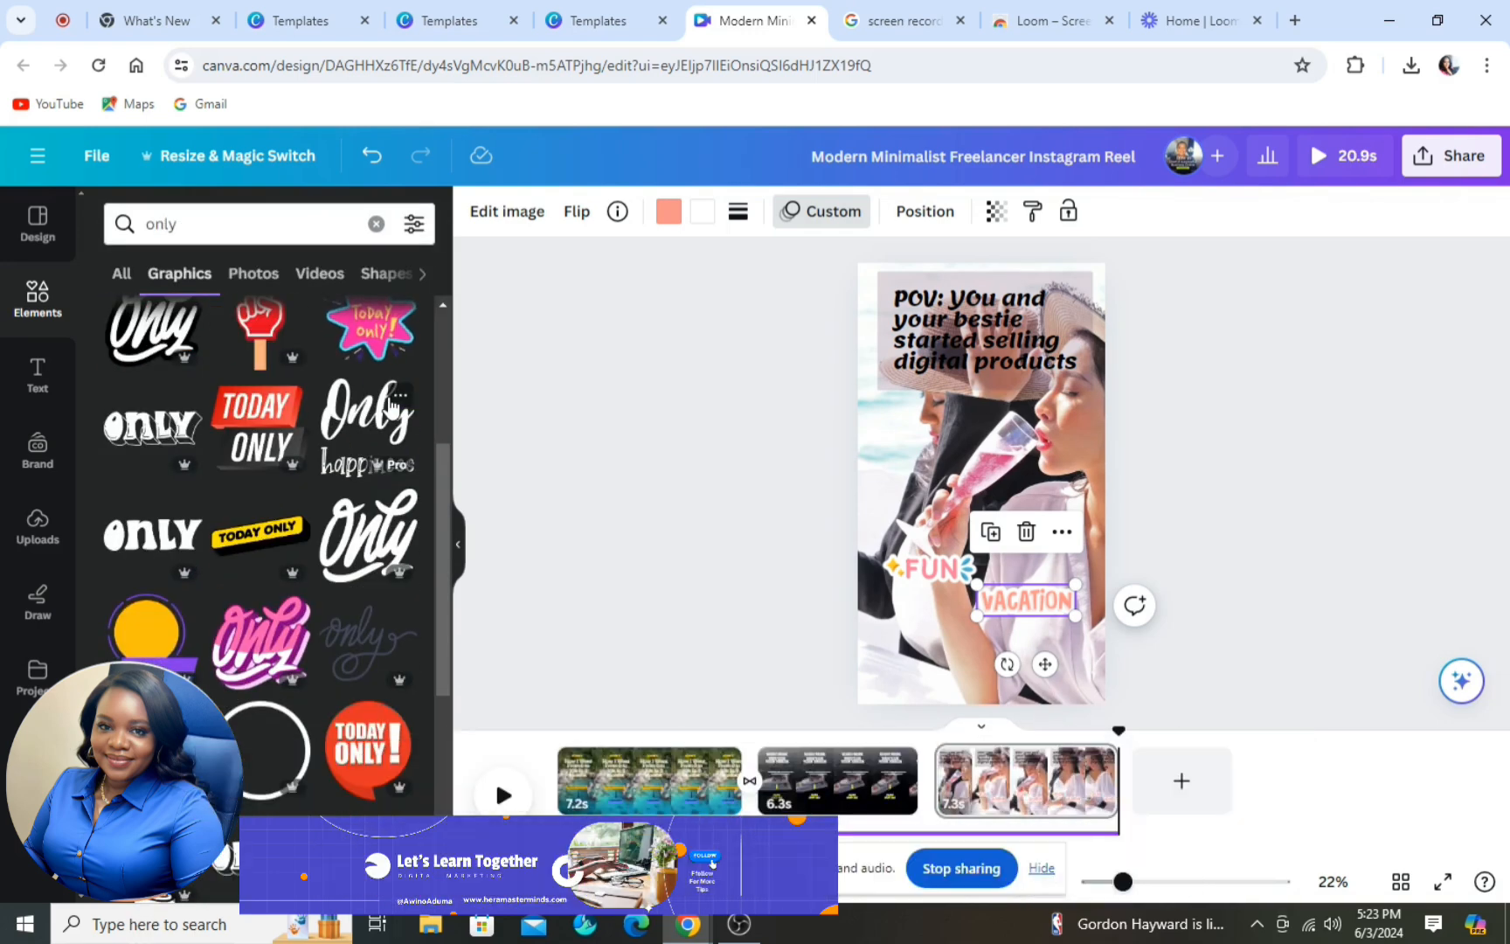
scroll(391, 407, "down", 8)
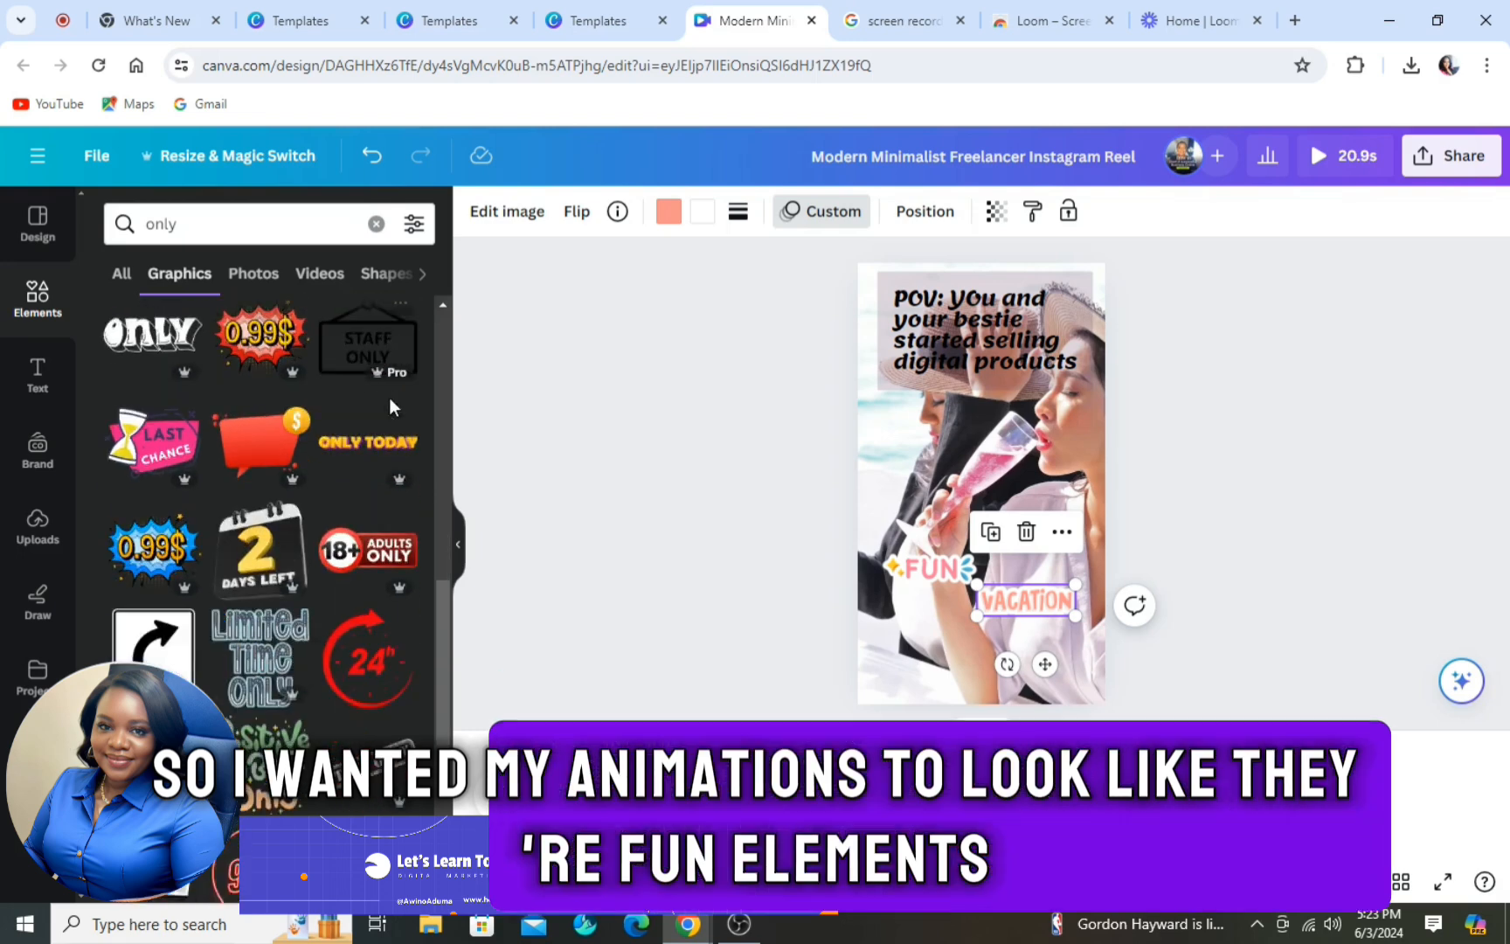
scroll(389, 404, "down", 5)
scroll(393, 406, "up", 8)
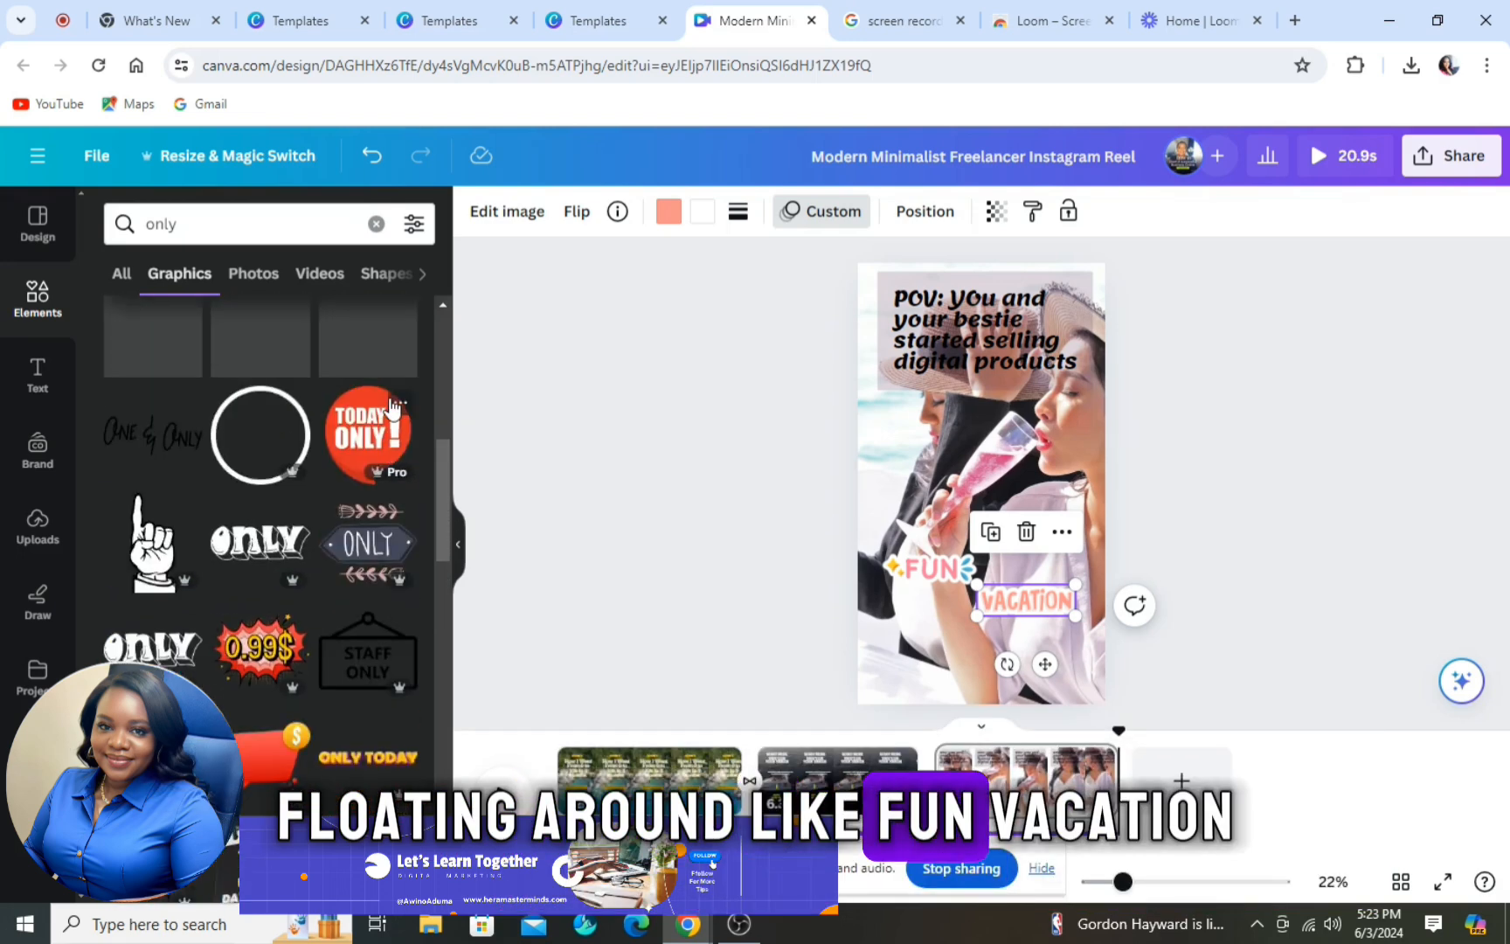
scroll(392, 405, "up", 5)
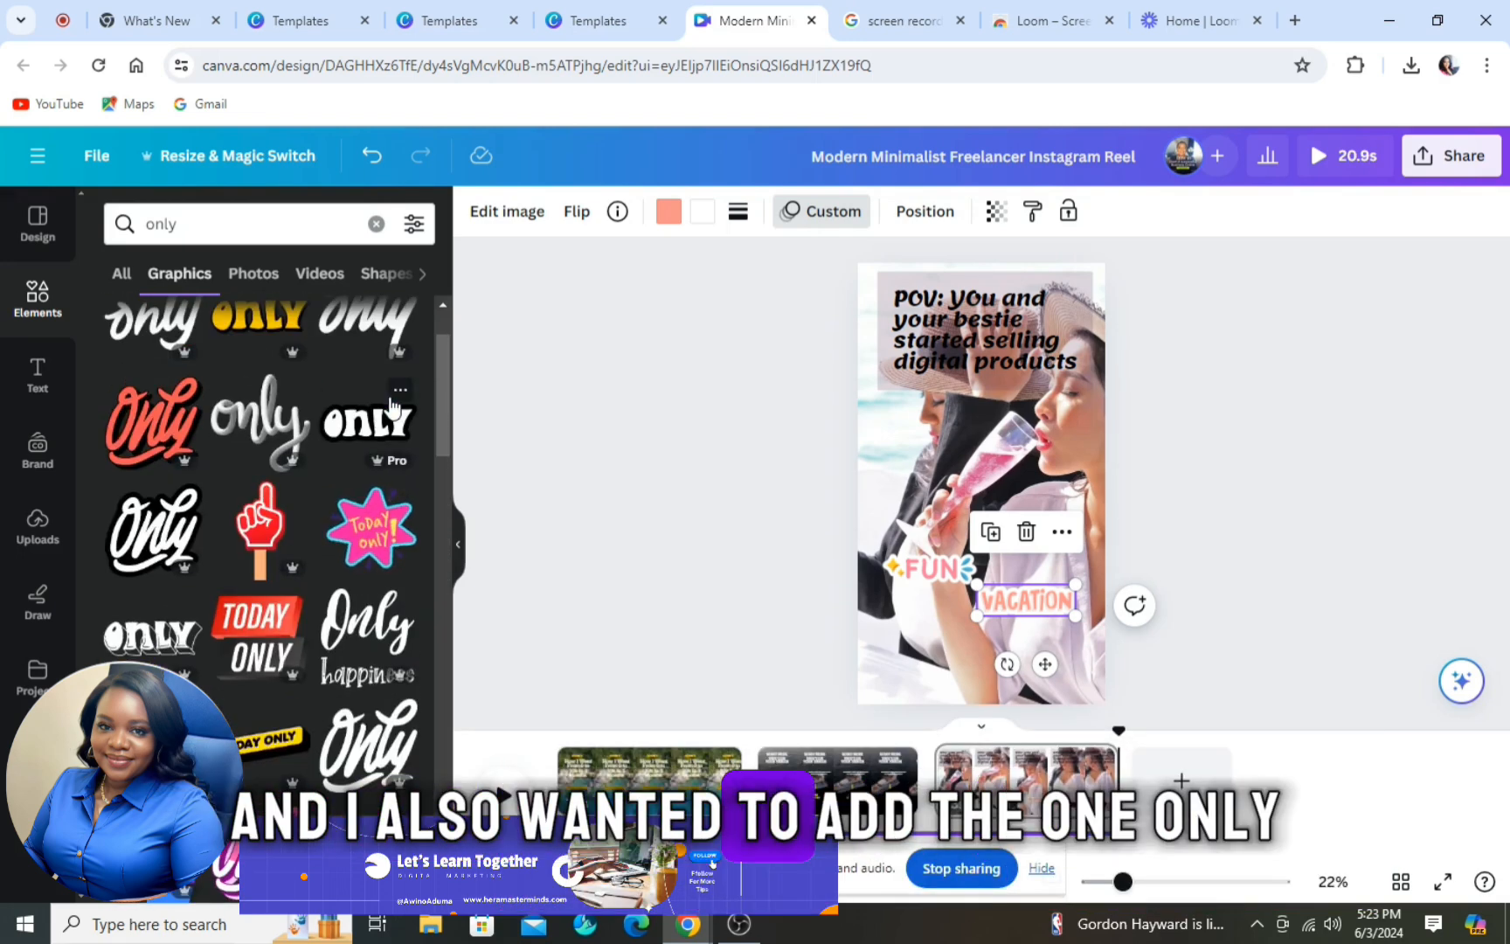
scroll(392, 407, "up", 3)
left_click(249, 427)
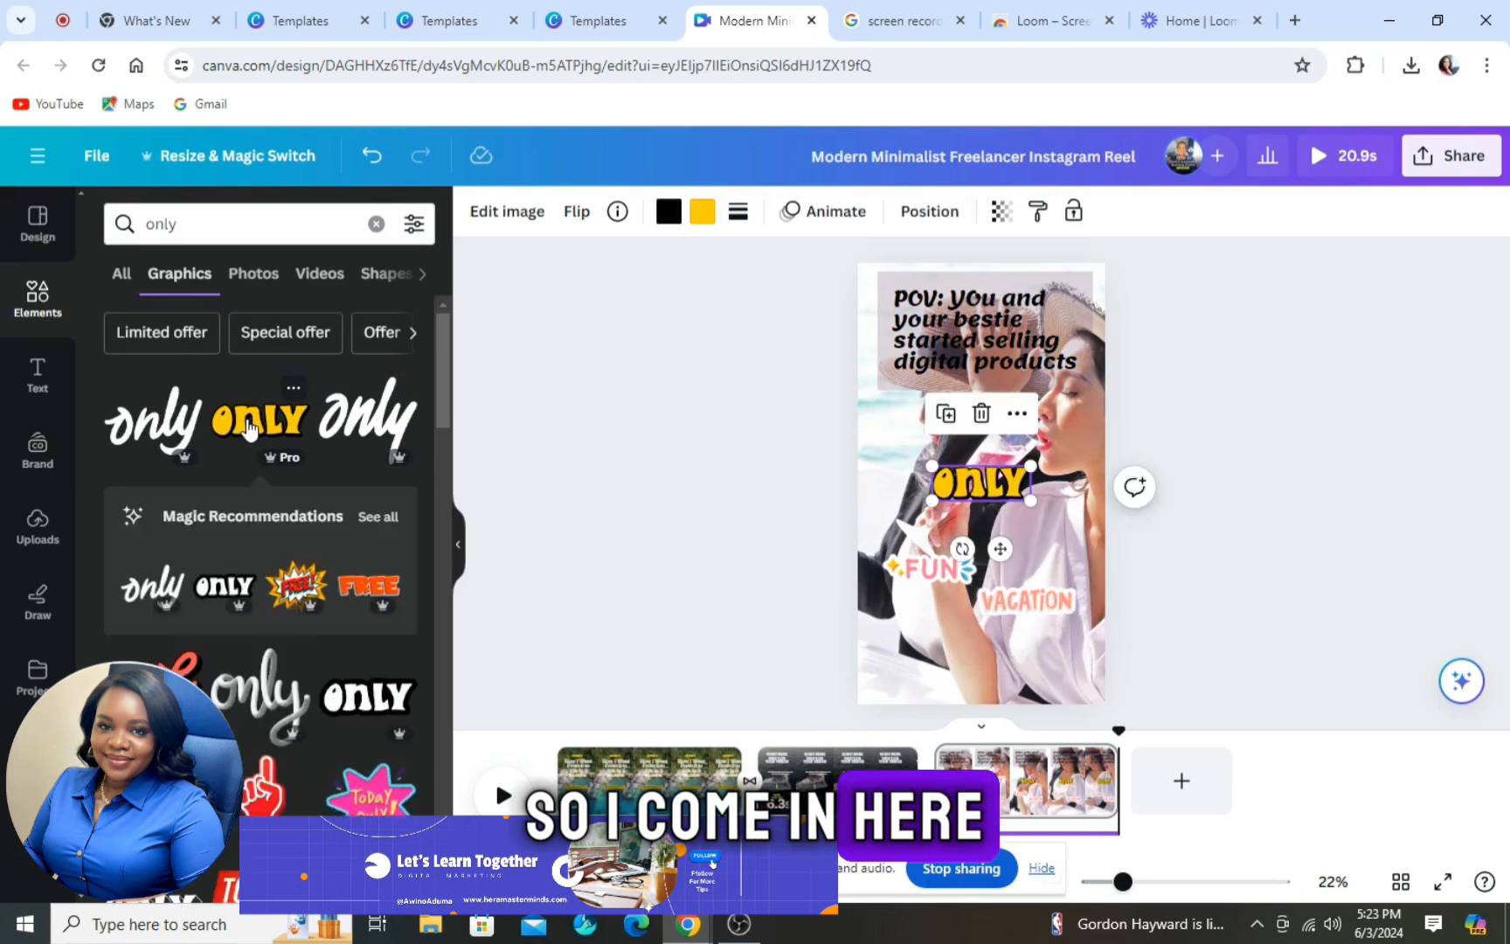
mouse_move(1031, 501)
left_mouse_down()
mouse_move(1005, 487)
mouse_move(971, 577)
mouse_move(973, 644)
mouse_move(880, 627)
mouse_move(1048, 660)
left_mouse_up()
Step: Create a custom animation for the ONLY sticker, undoing the first path and tracing a looping one across the page to the right edge
left_click(825, 211)
left_click(218, 392)
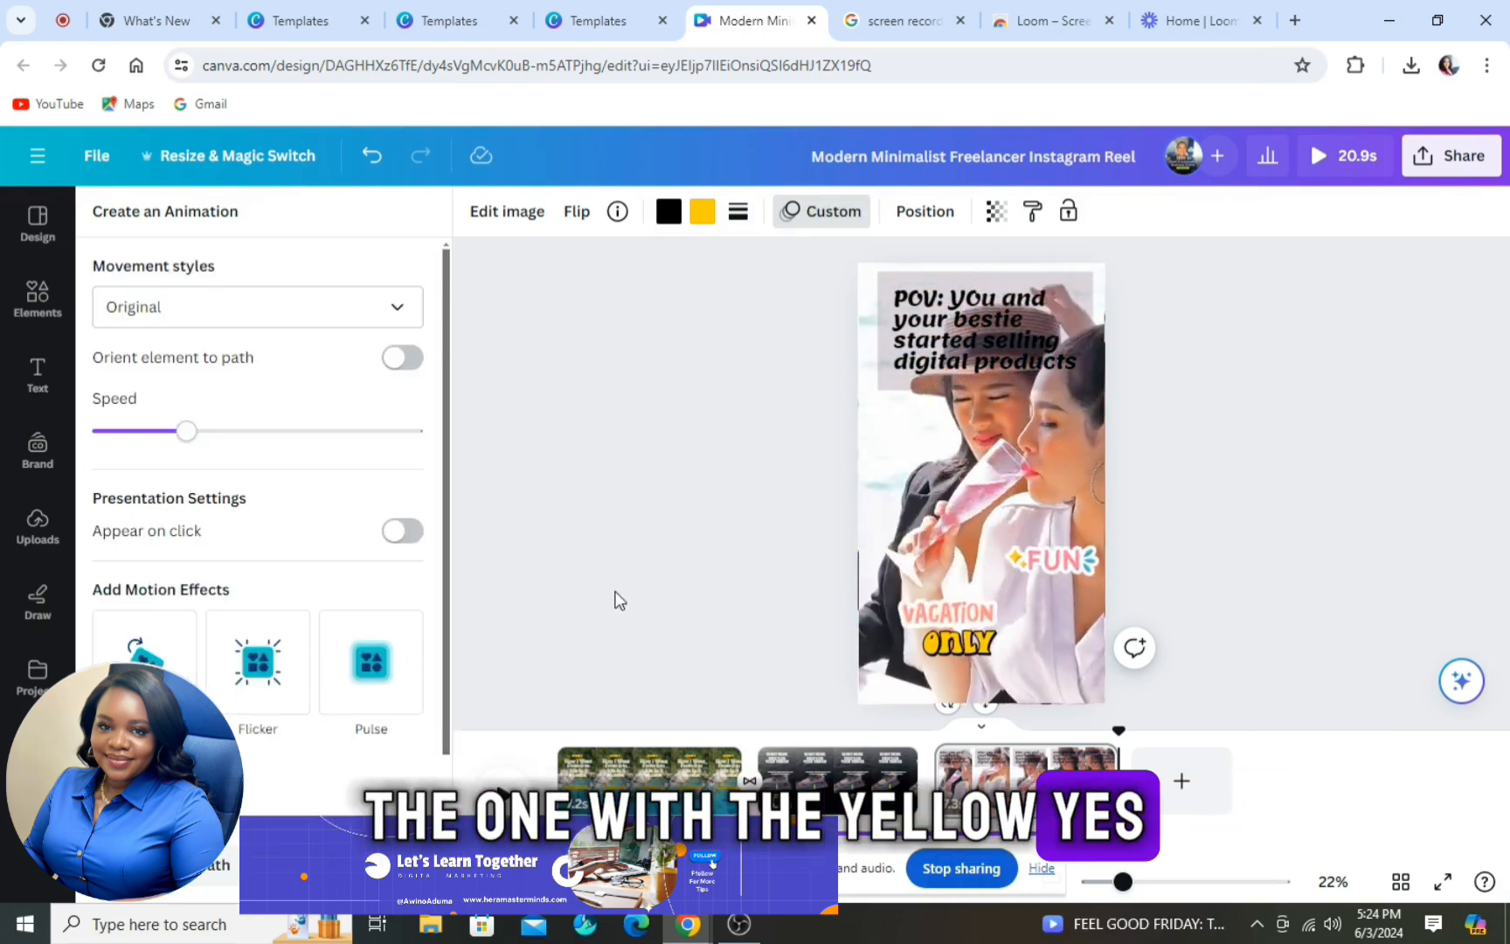
left_click(374, 157)
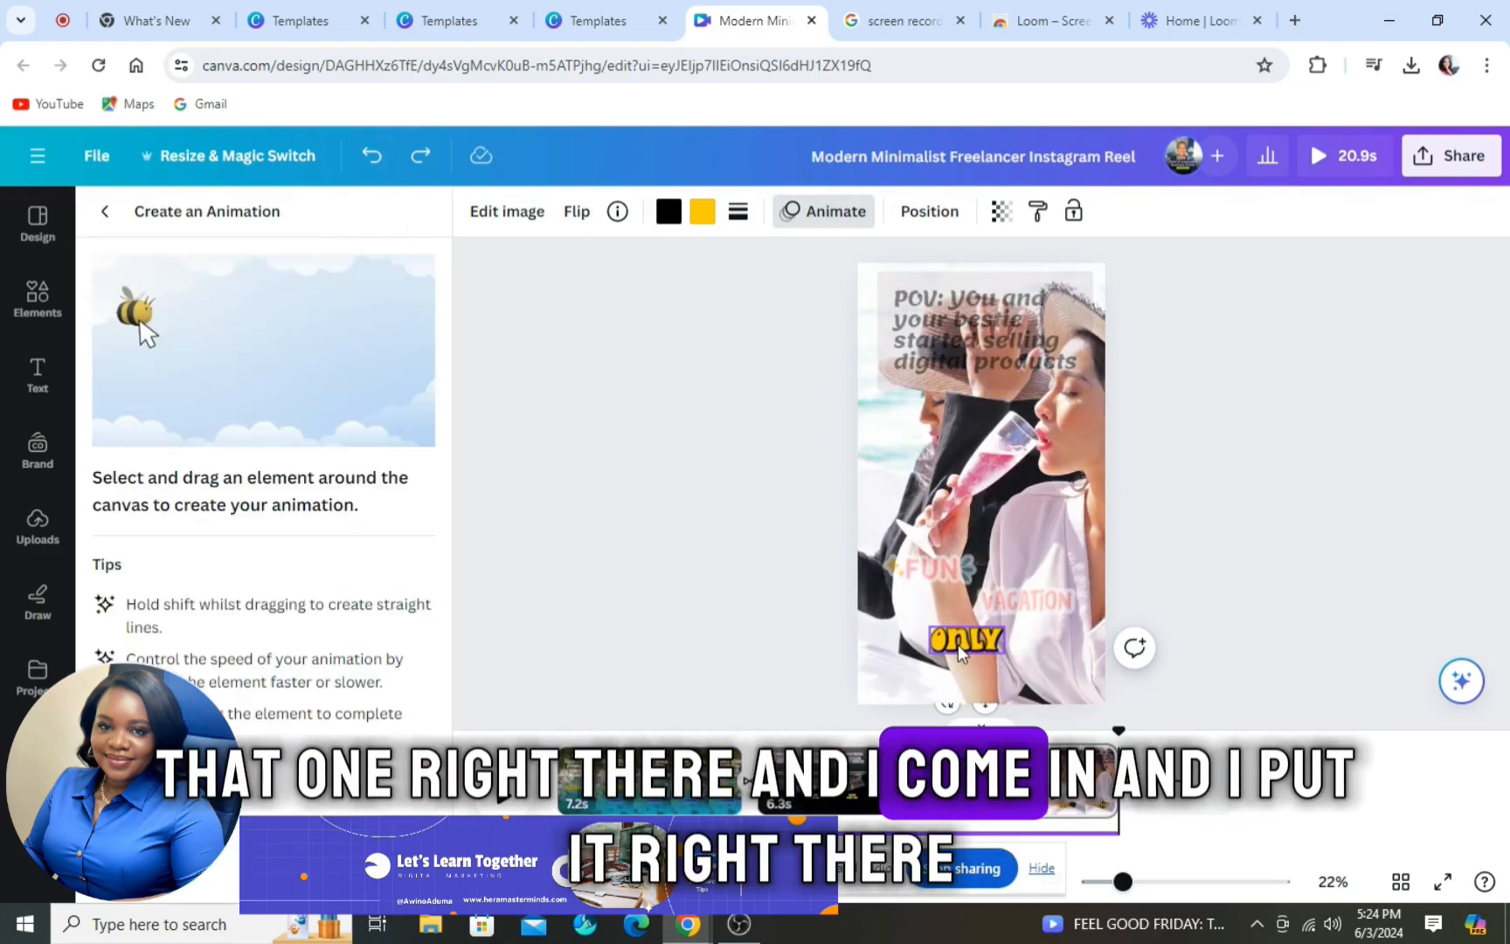
mouse_move(958, 644)
left_mouse_down()
mouse_move(898, 640)
mouse_move(899, 679)
mouse_move(1031, 673)
left_mouse_up()
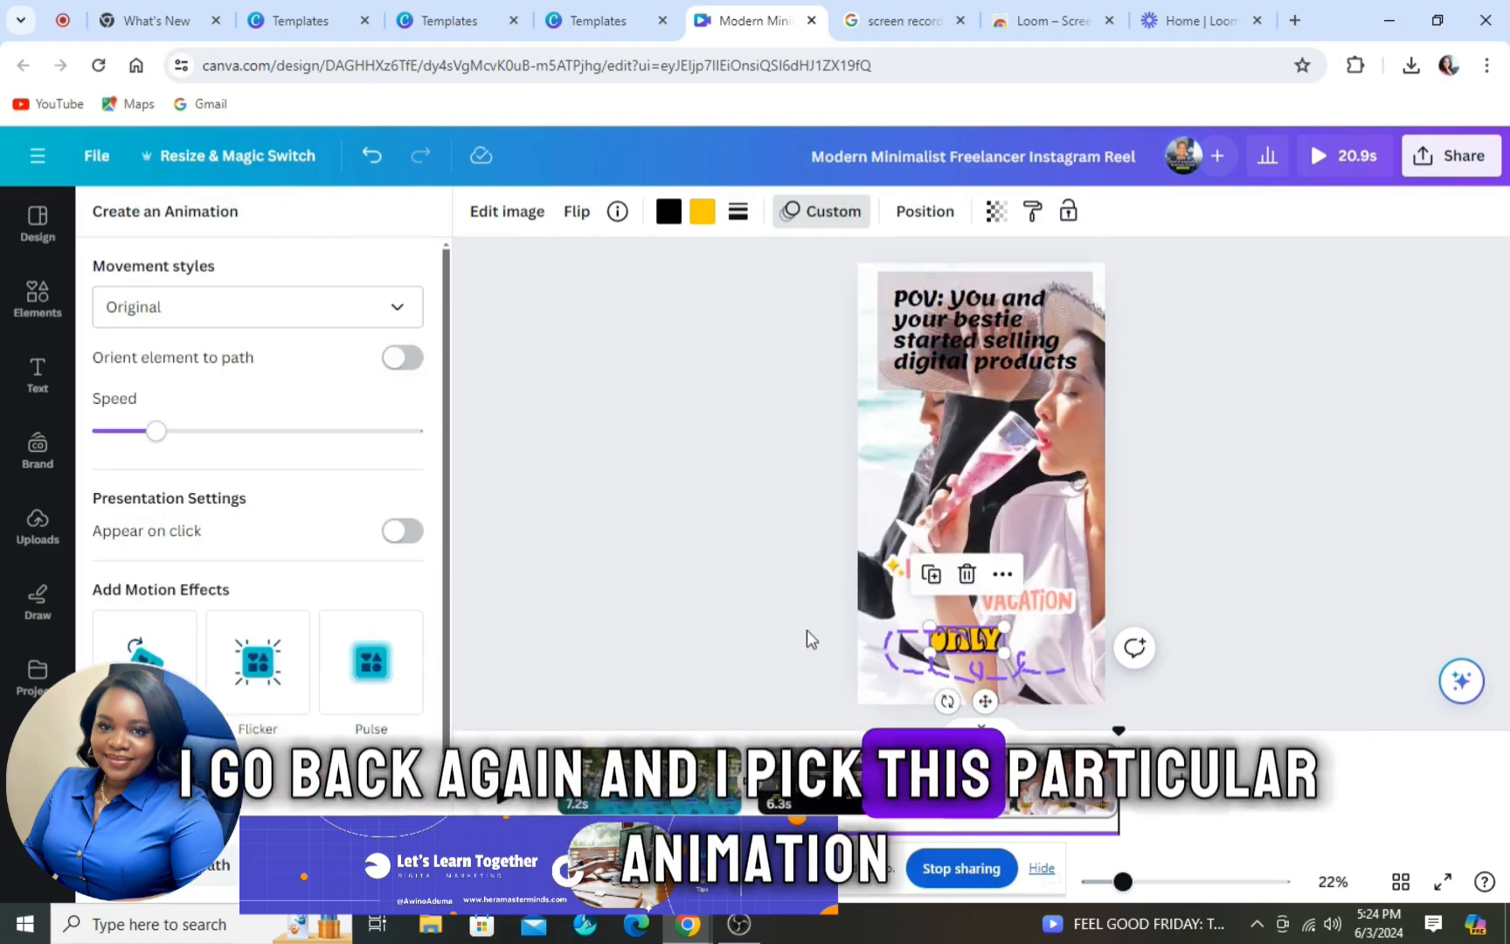
left_click(1200, 460)
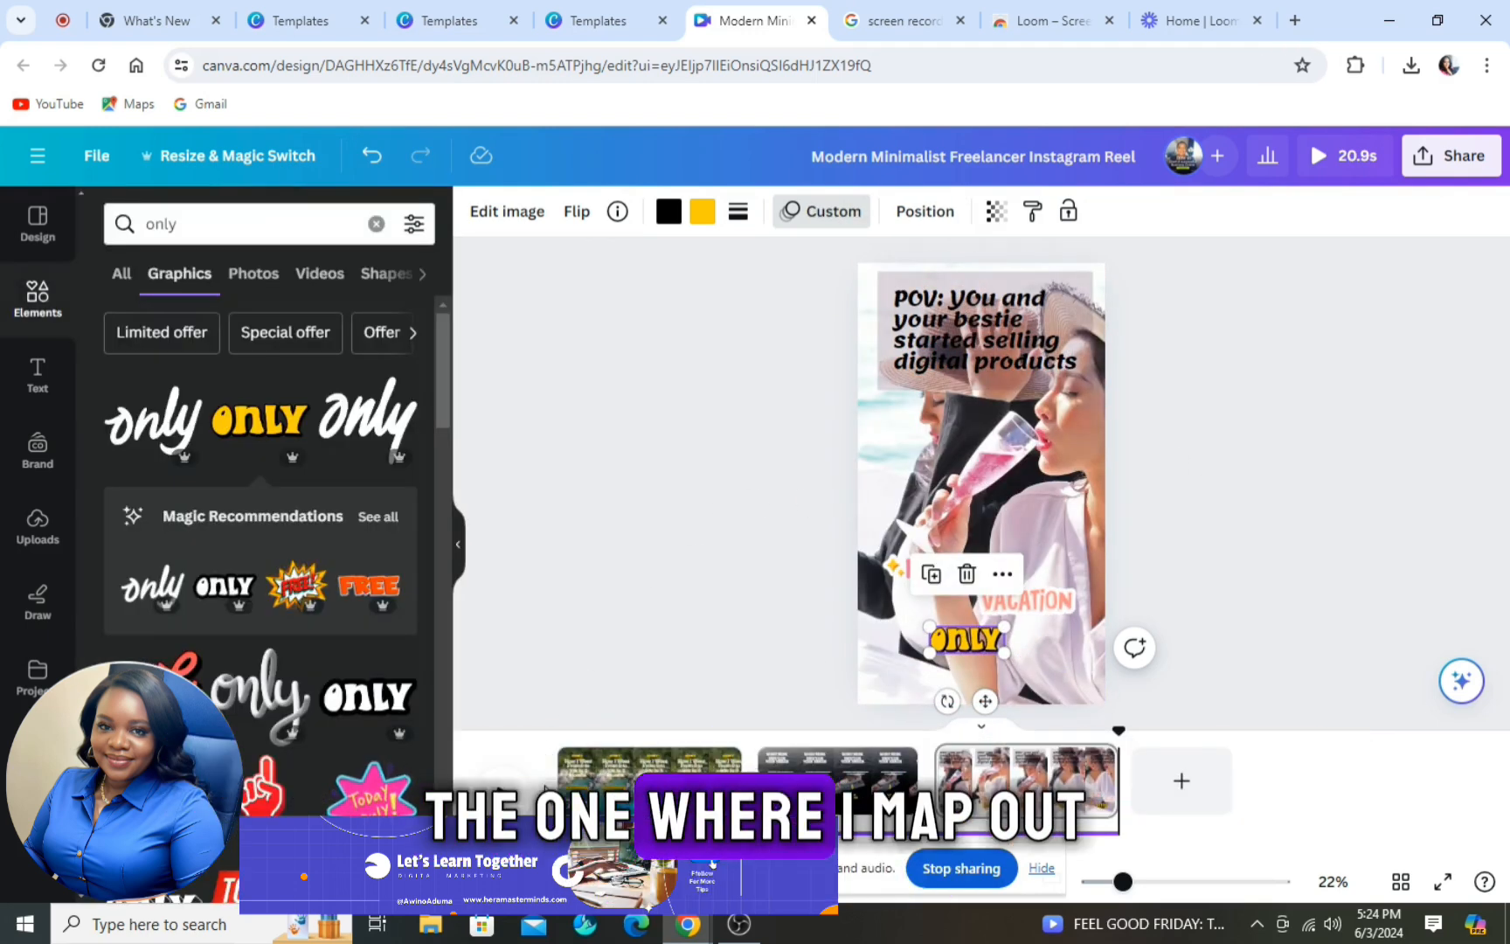
Step: Go to the first reel page and download the design as an MP4 video
left_click(592, 781)
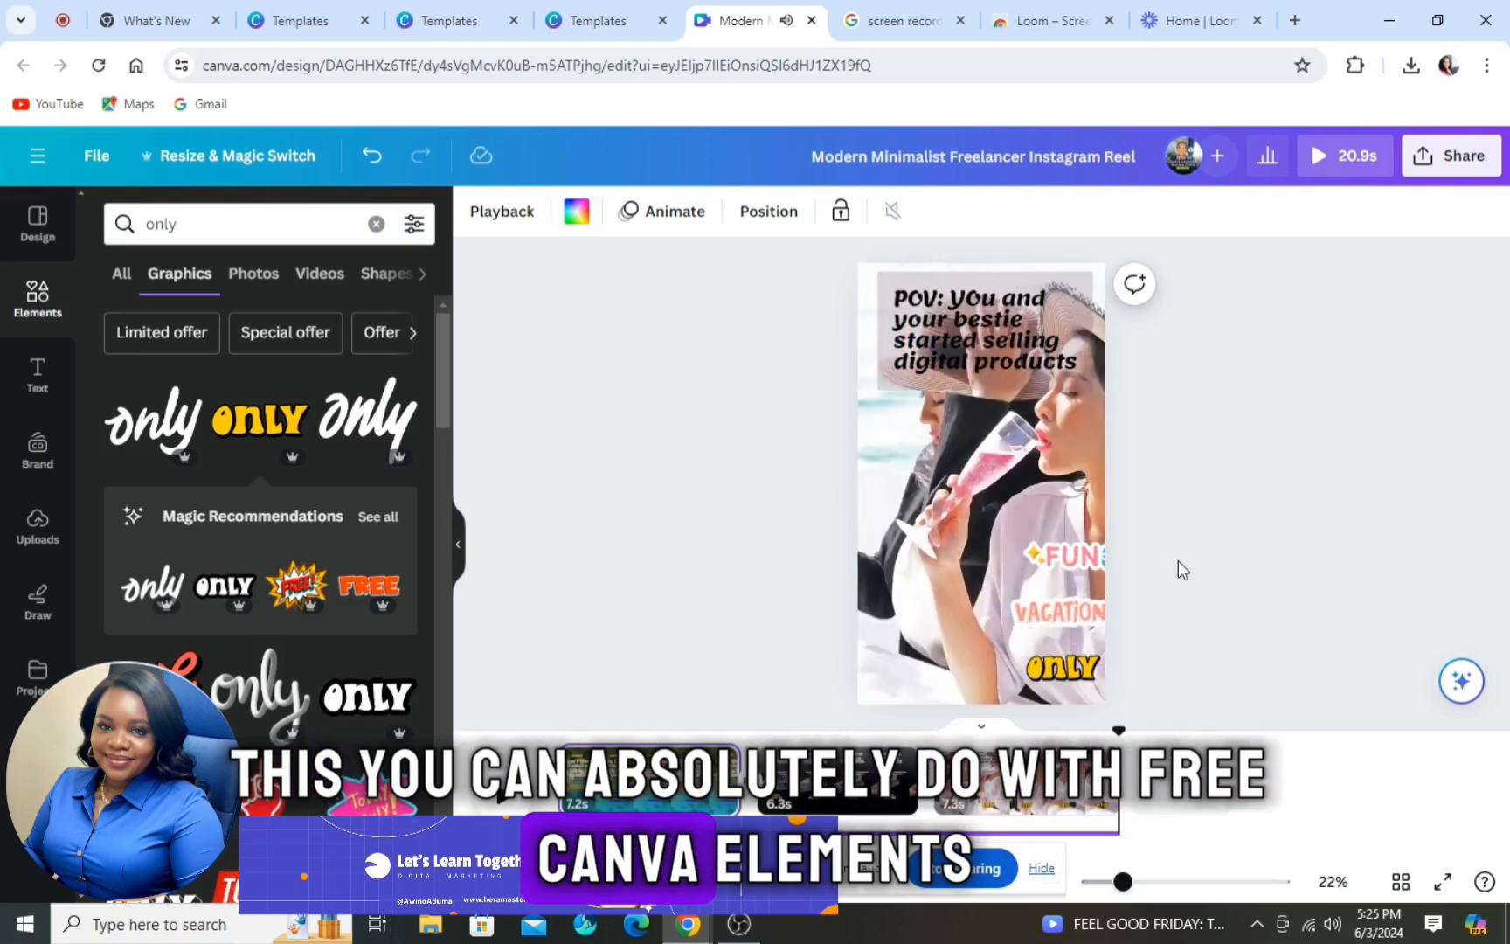
left_click(1465, 171)
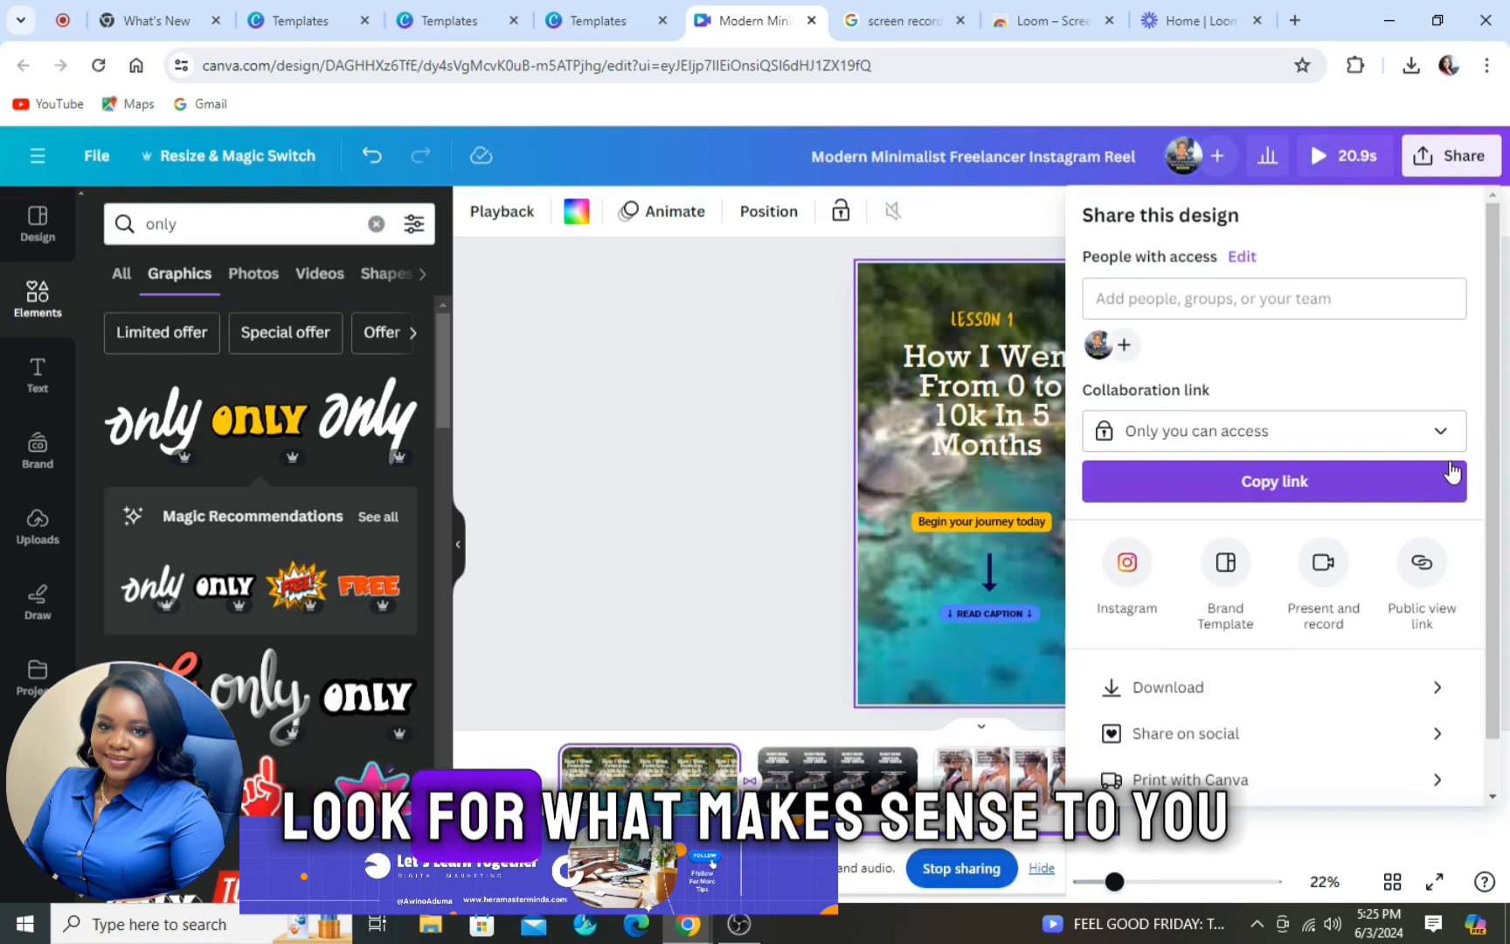
scroll(1451, 472, "down", 1)
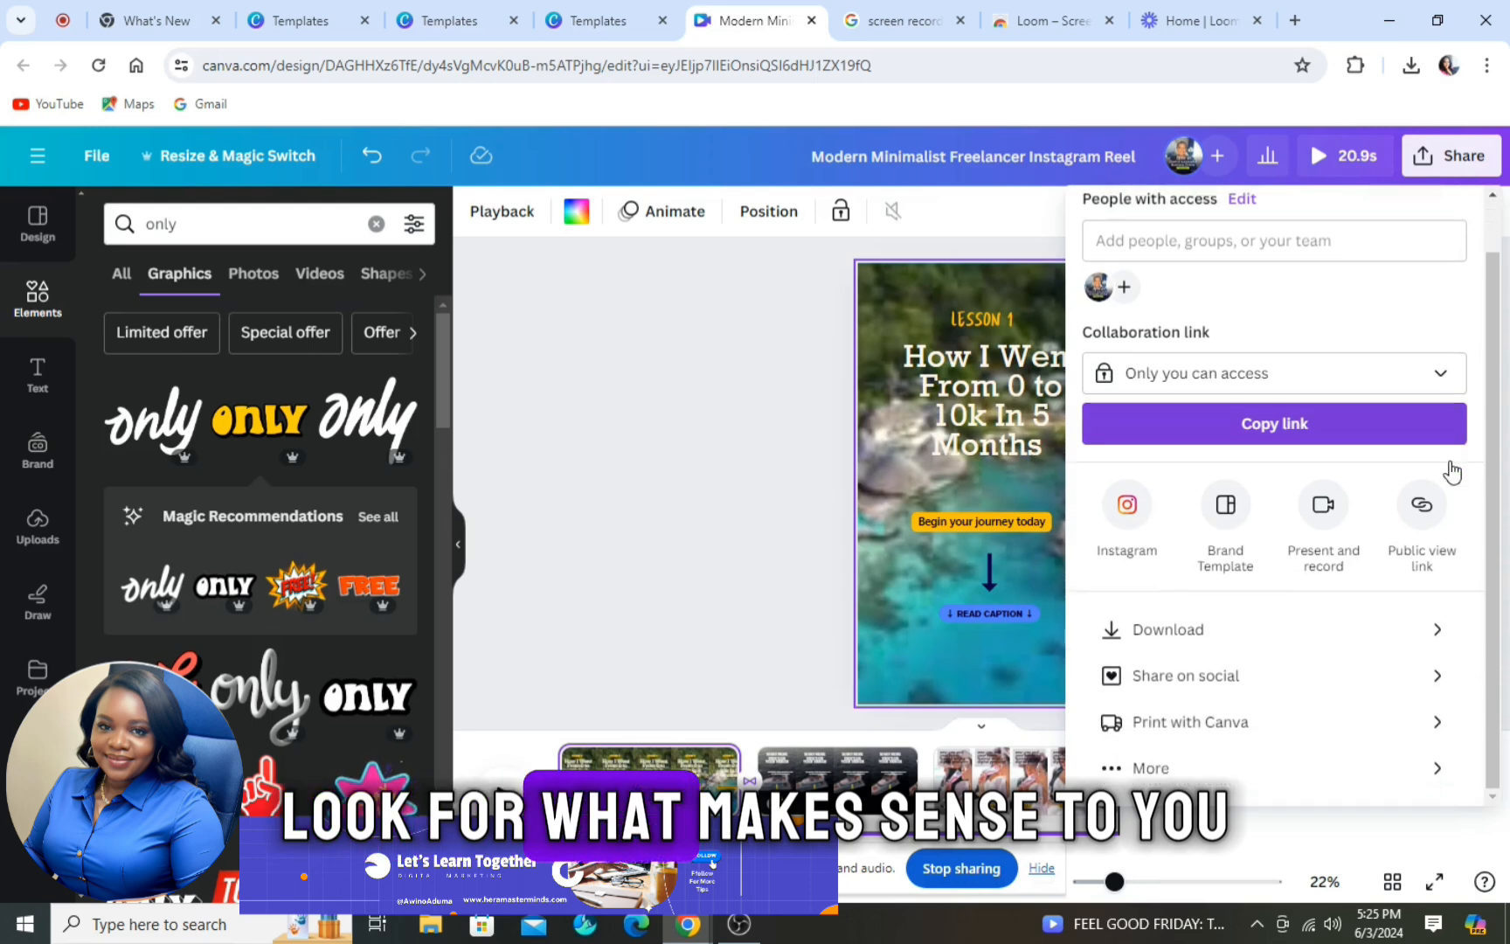
left_click(1193, 638)
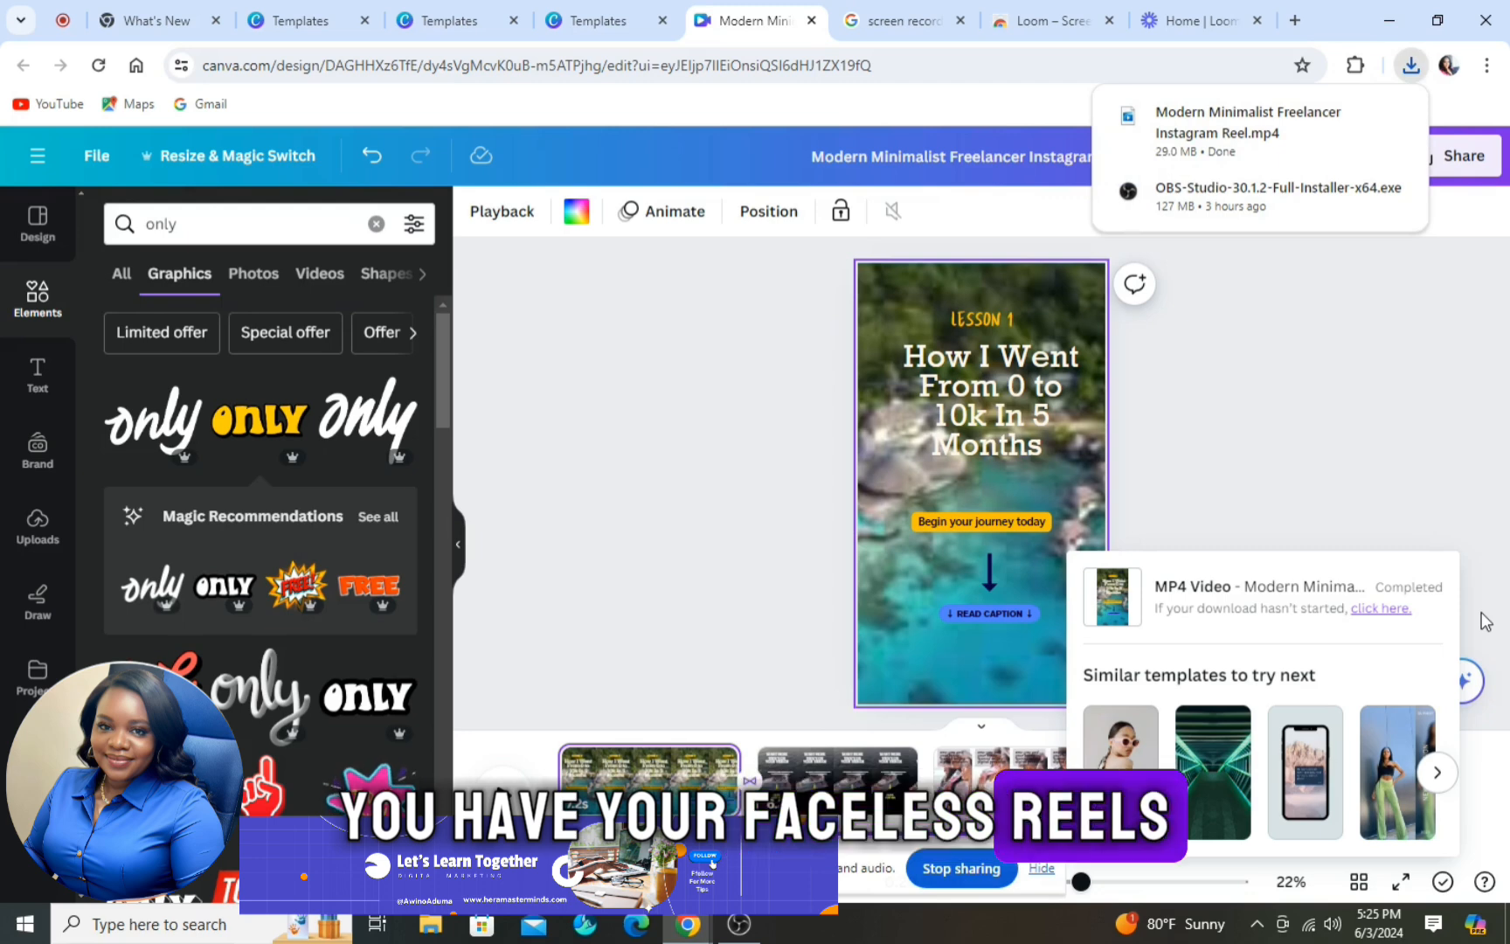
Step: Open the downloaded reel video in the media player to review it, and minimize the player
left_click(1231, 135)
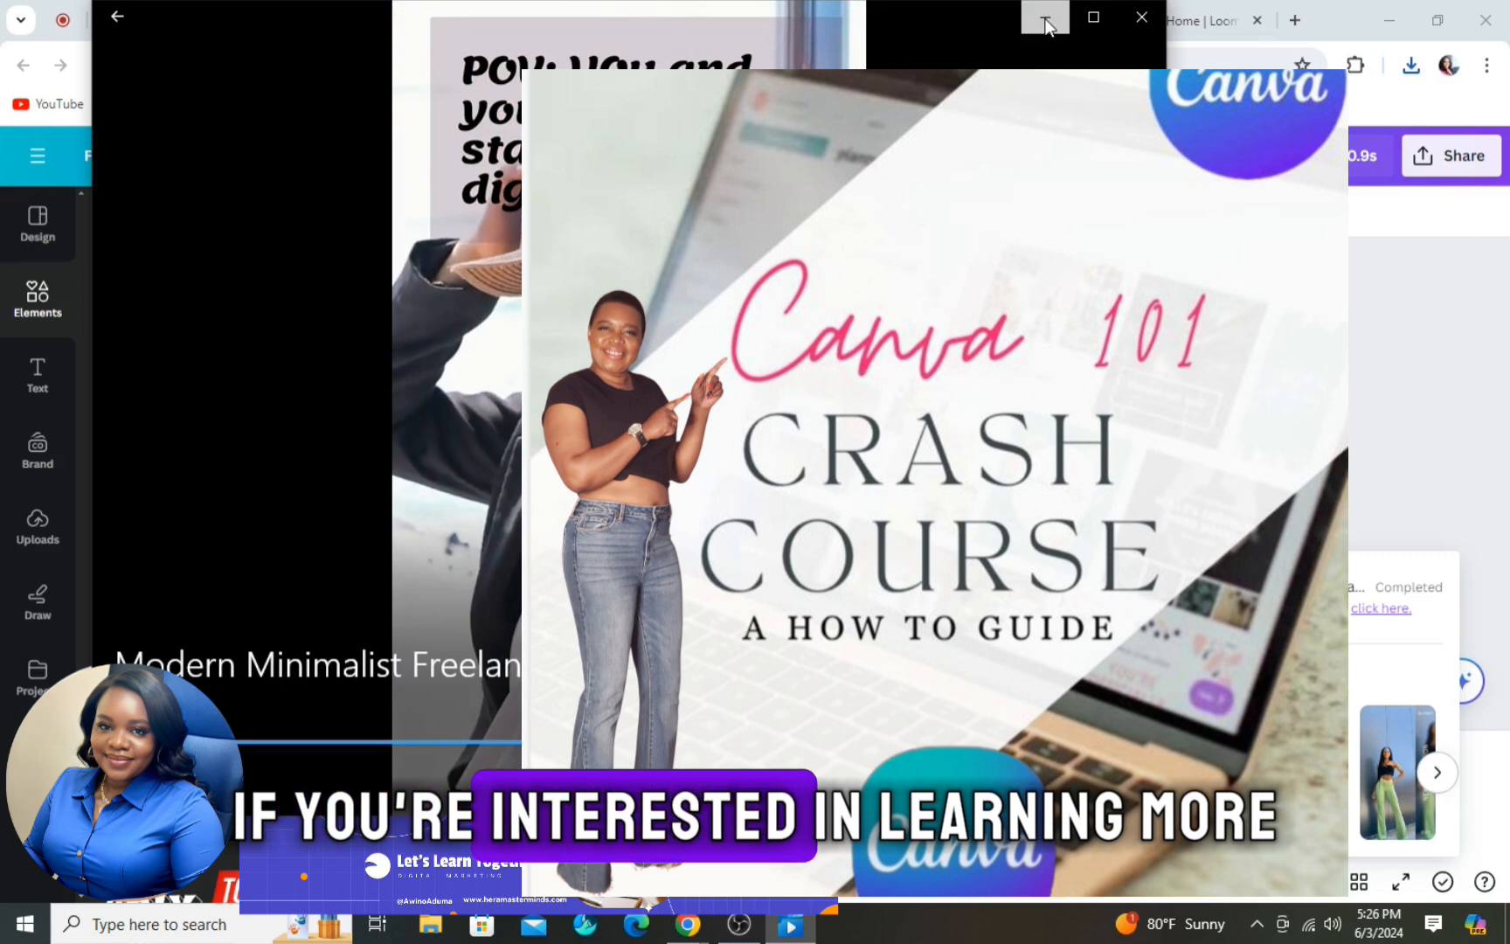
left_click(1046, 21)
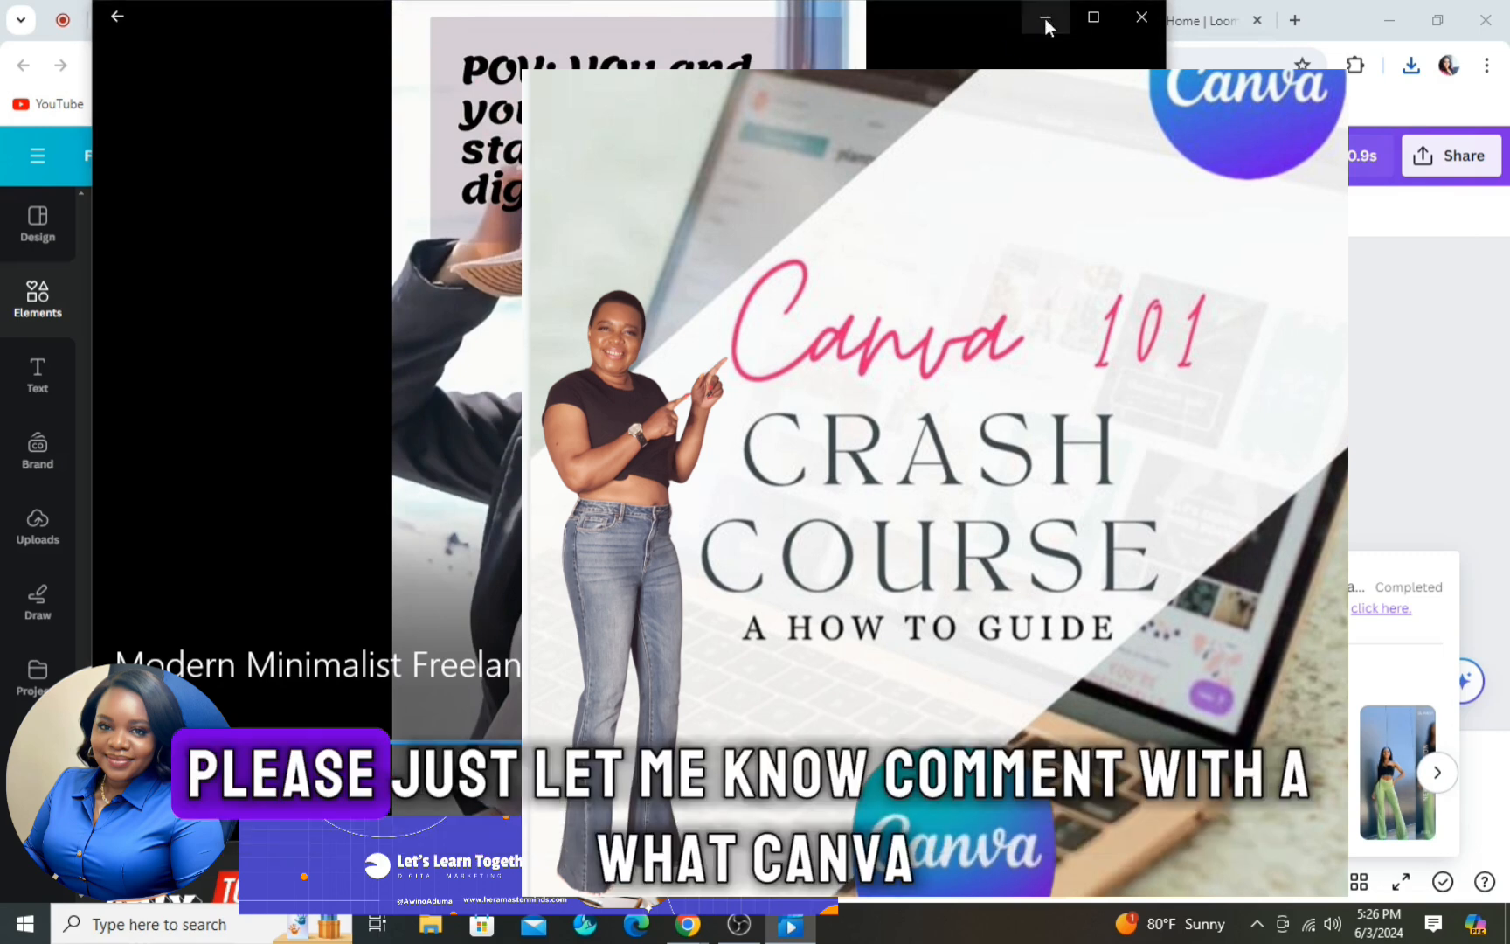